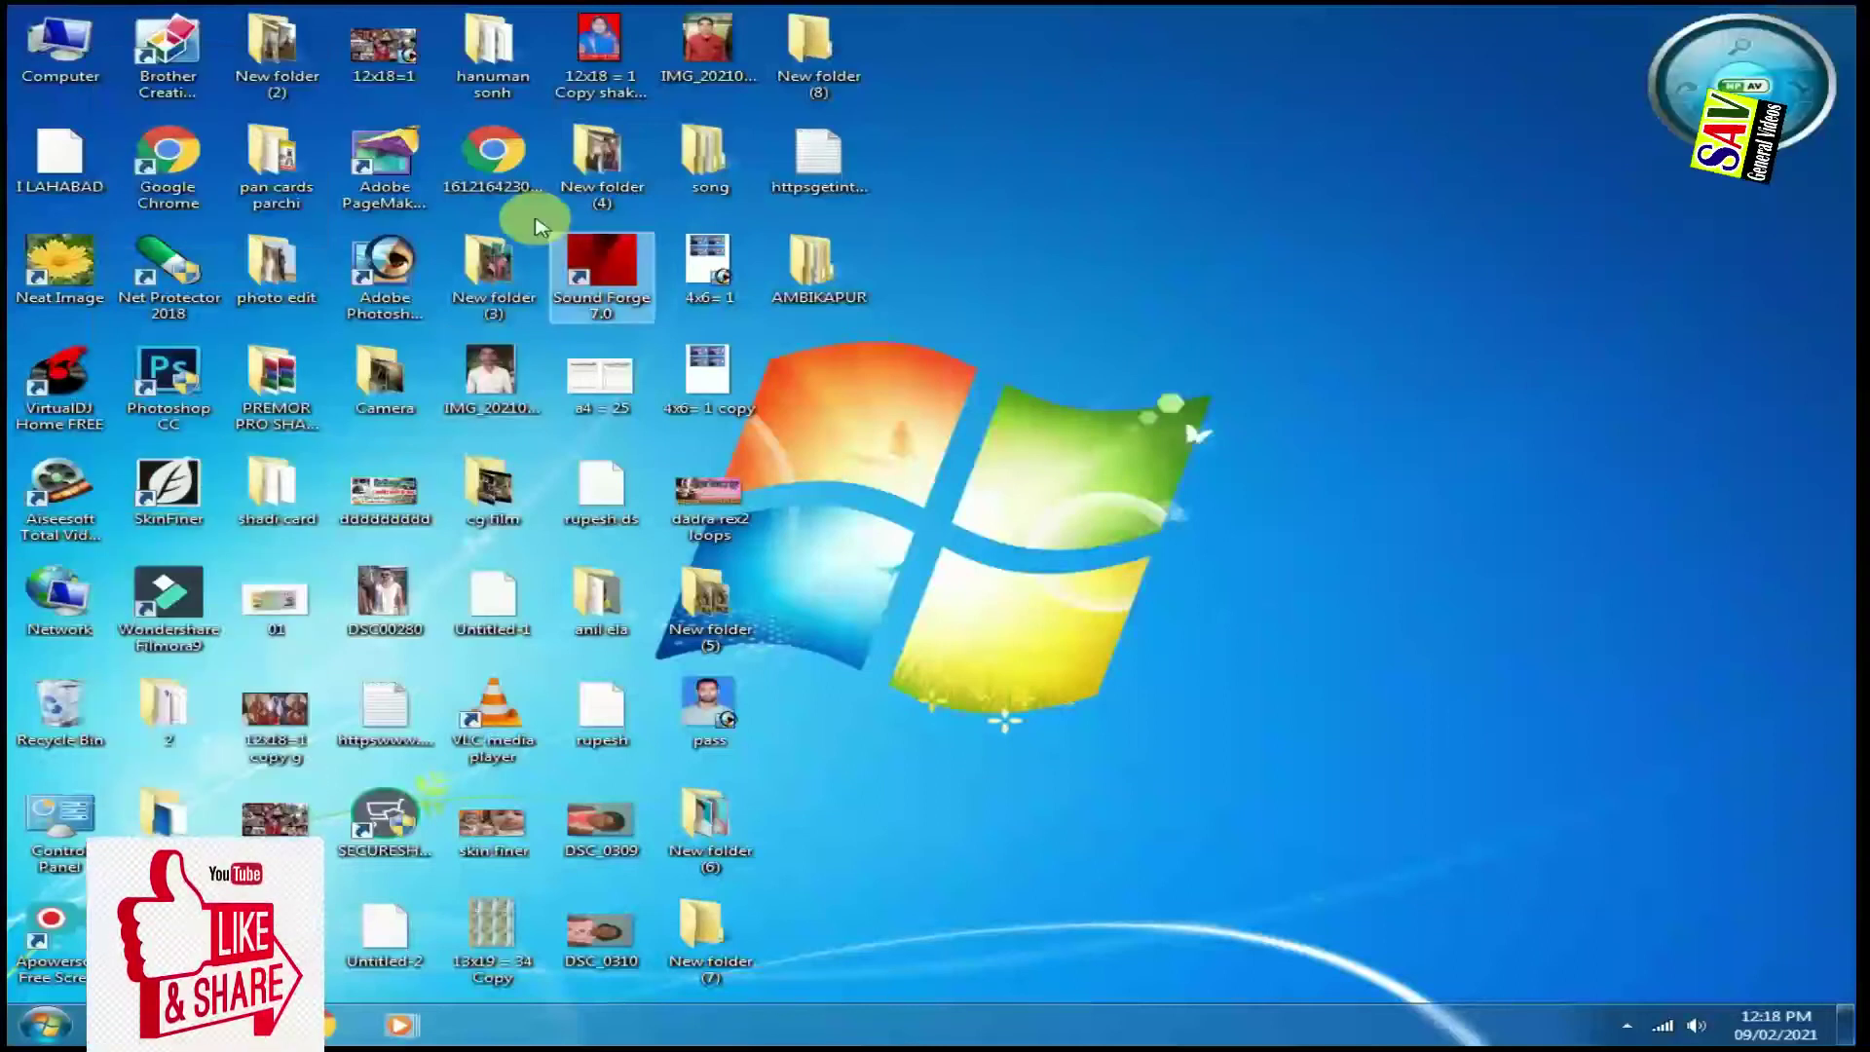
# Launch Adobe Photoshop 7.0 from its desktop icon.
pyautogui.click(387, 271)
pyautogui.doubleClick(388, 269)
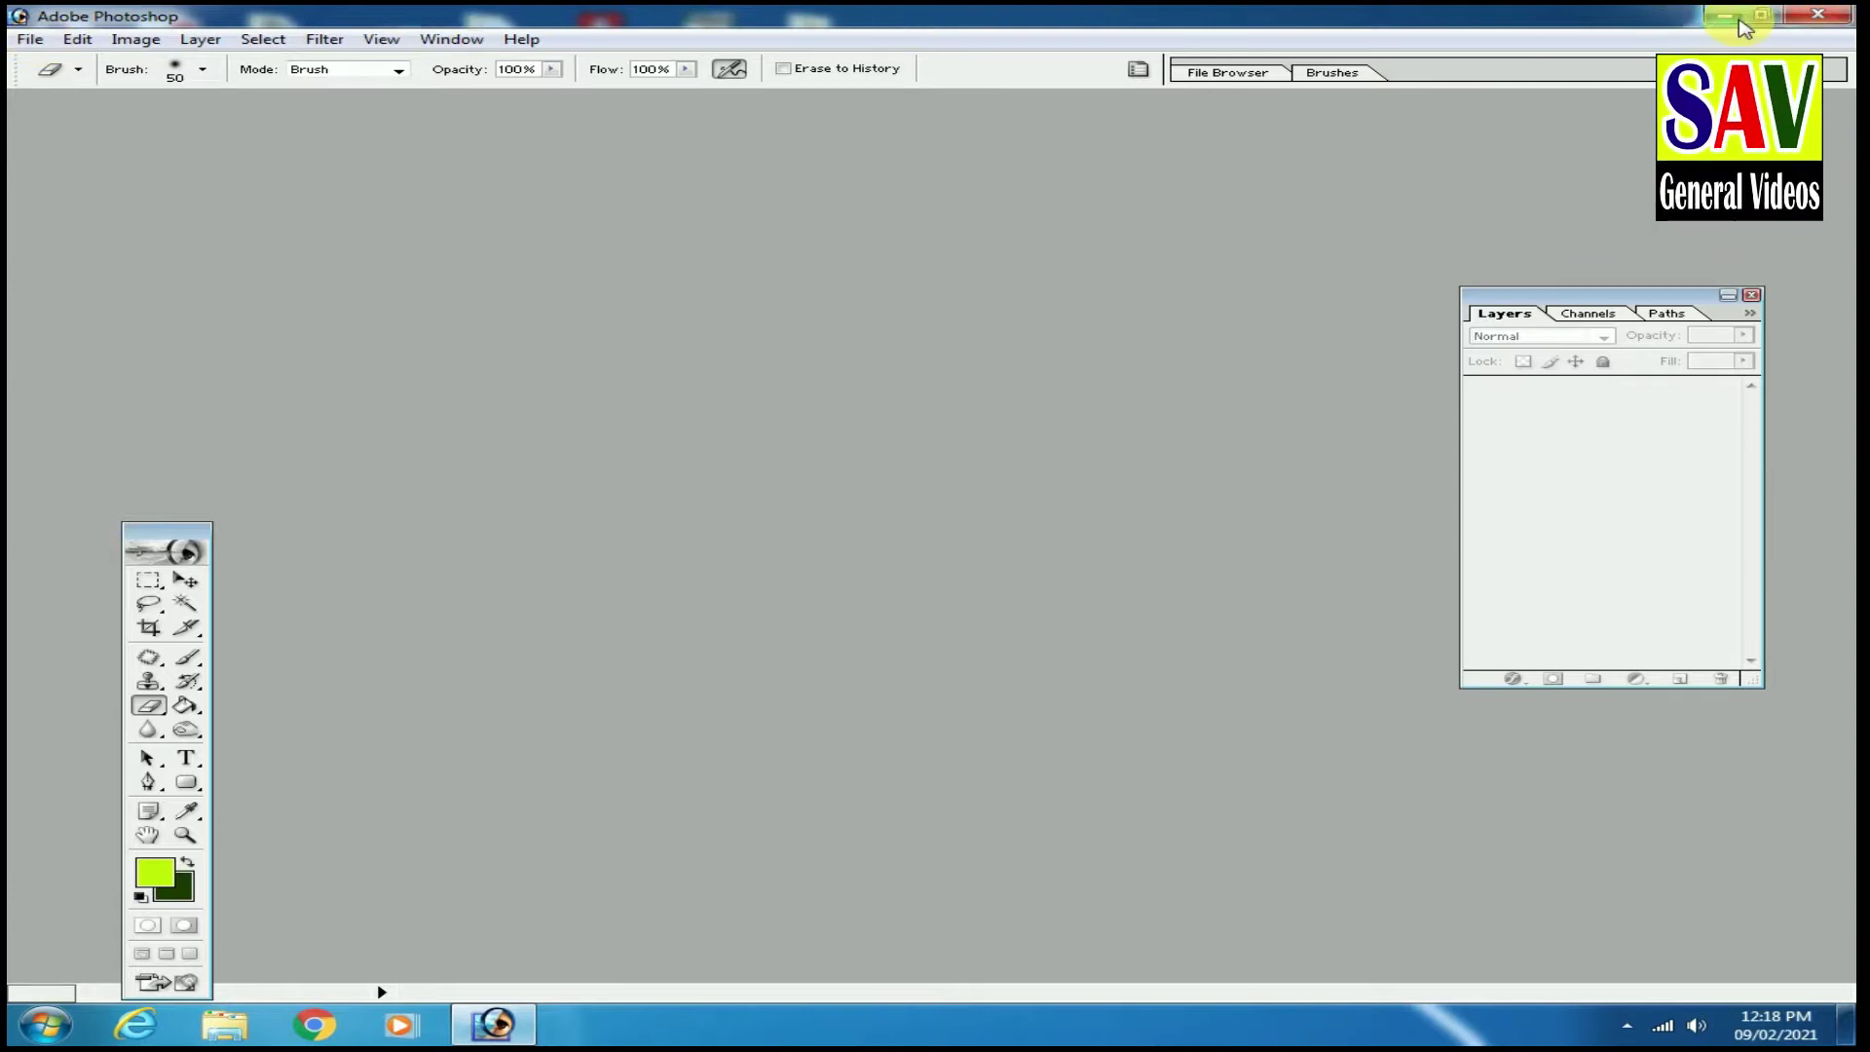
# Open the 4x6=2 copy document.
pyautogui.click(37, 45)
pyautogui.click(53, 91)
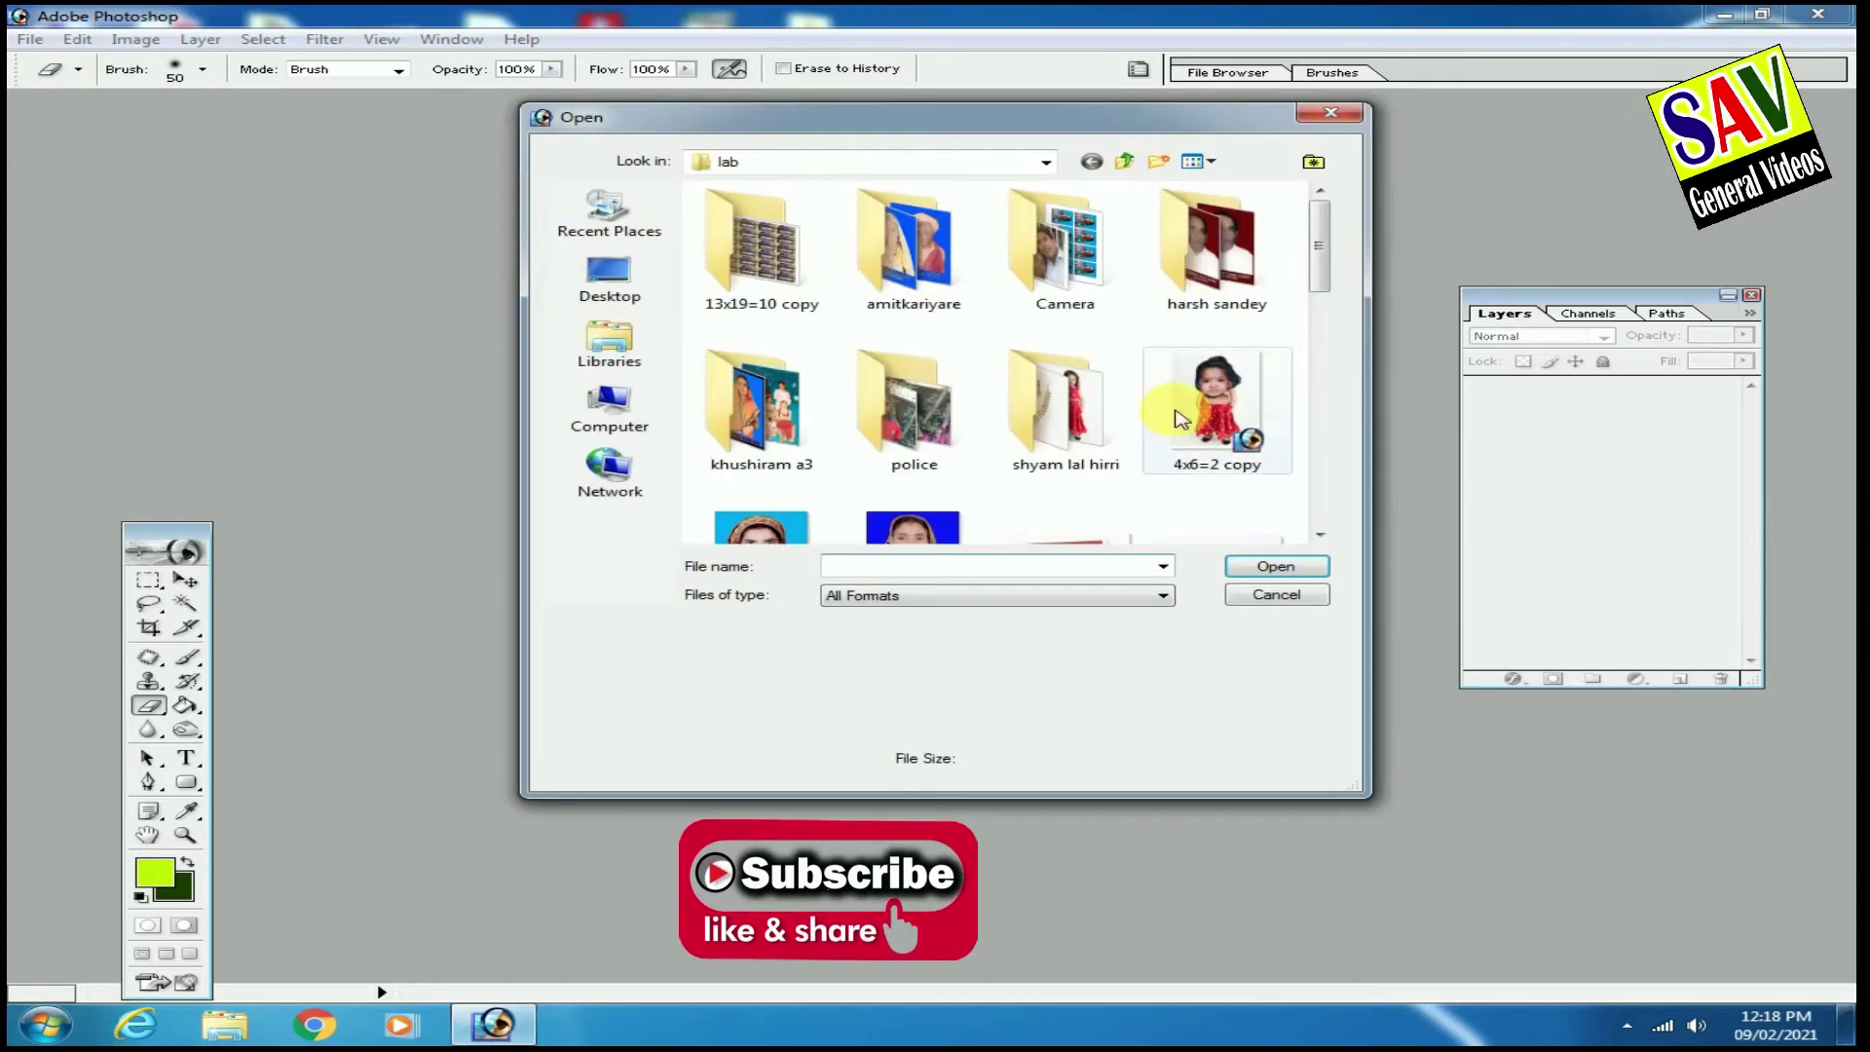
pyautogui.click(1205, 397)
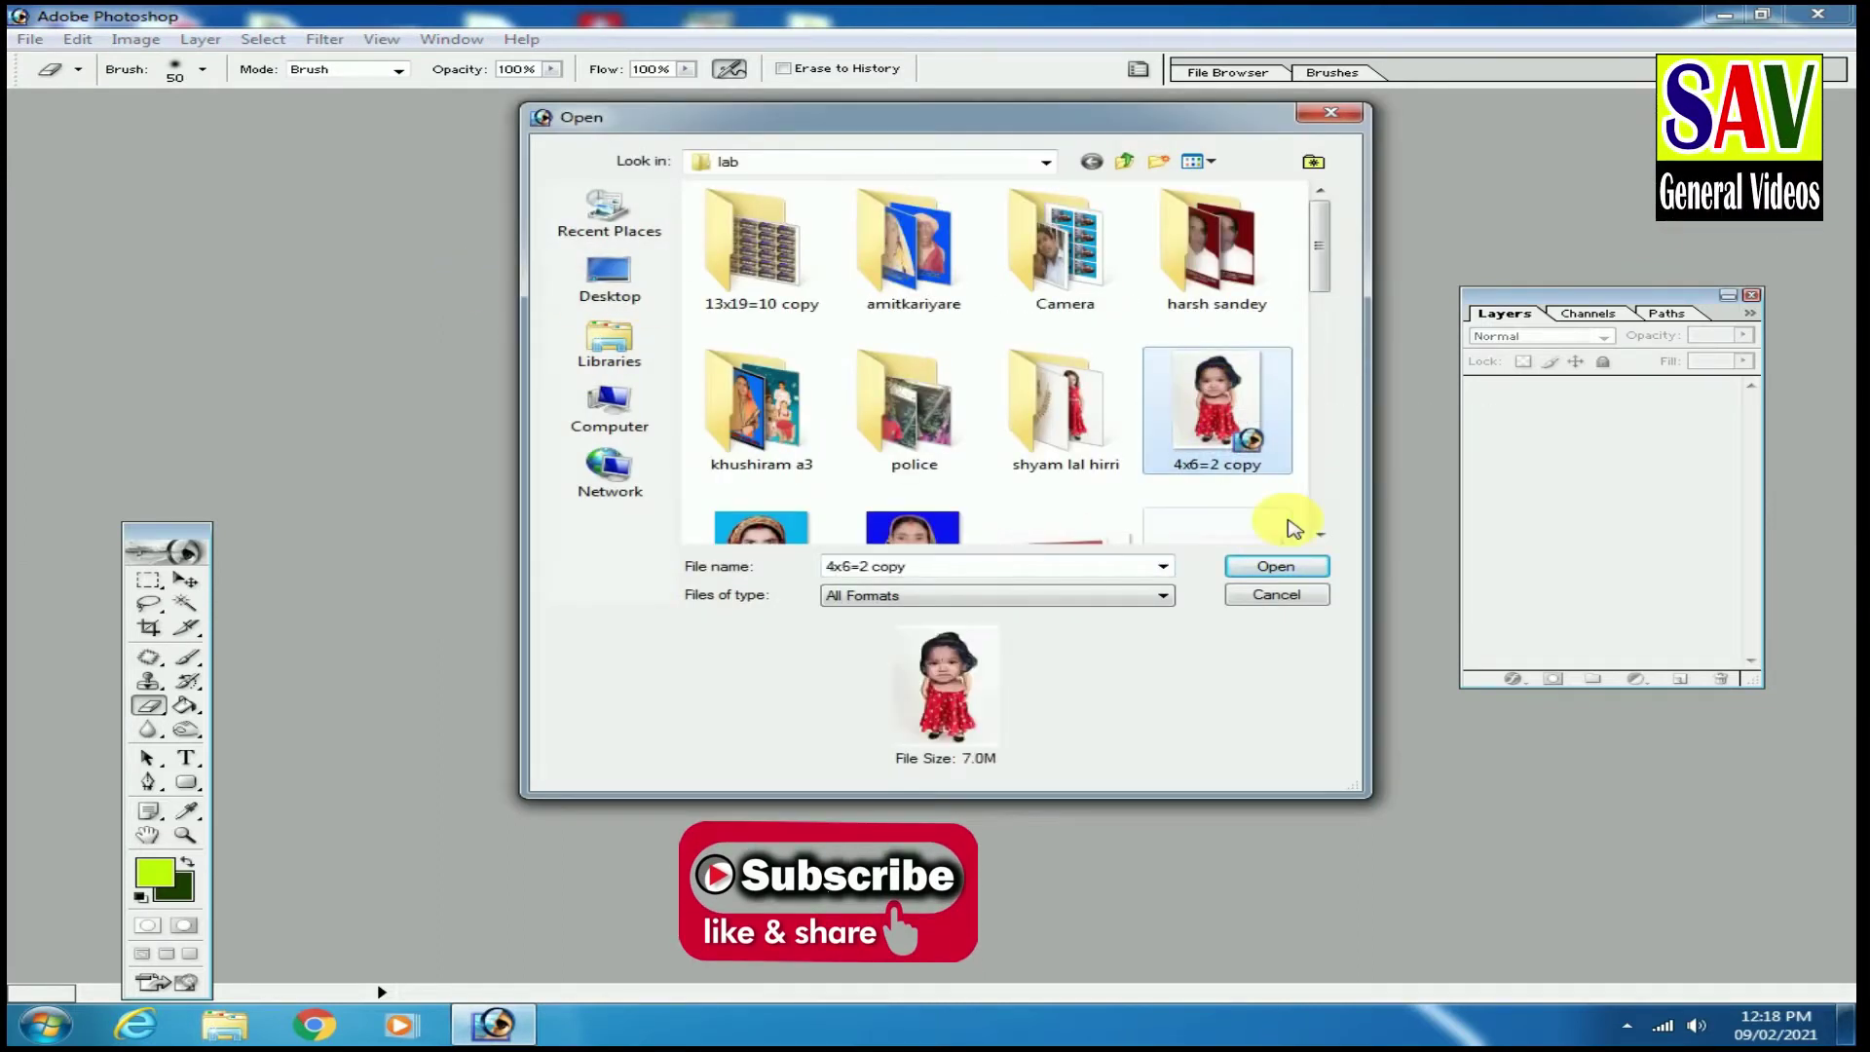
pyautogui.click(1266, 568)
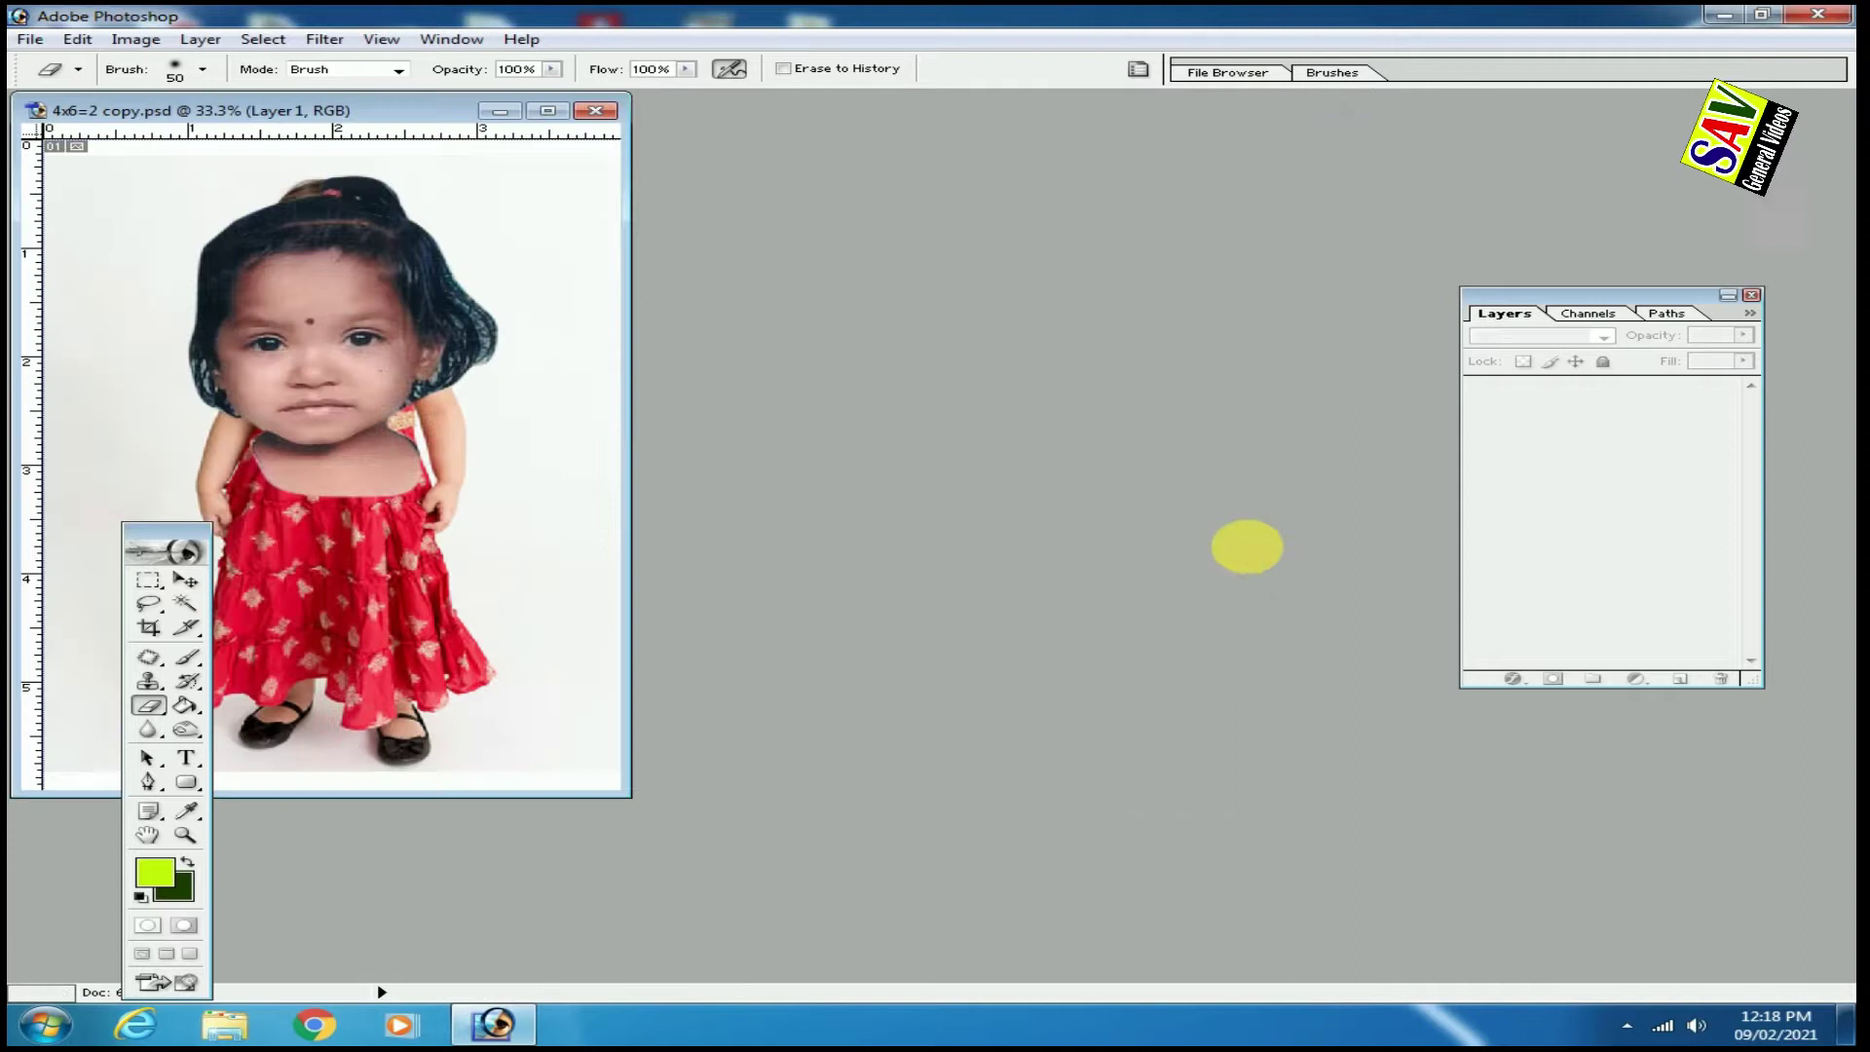
# Maximize the window and scale the face layer to about 41% over the girl's head.
pyautogui.click(547, 111)
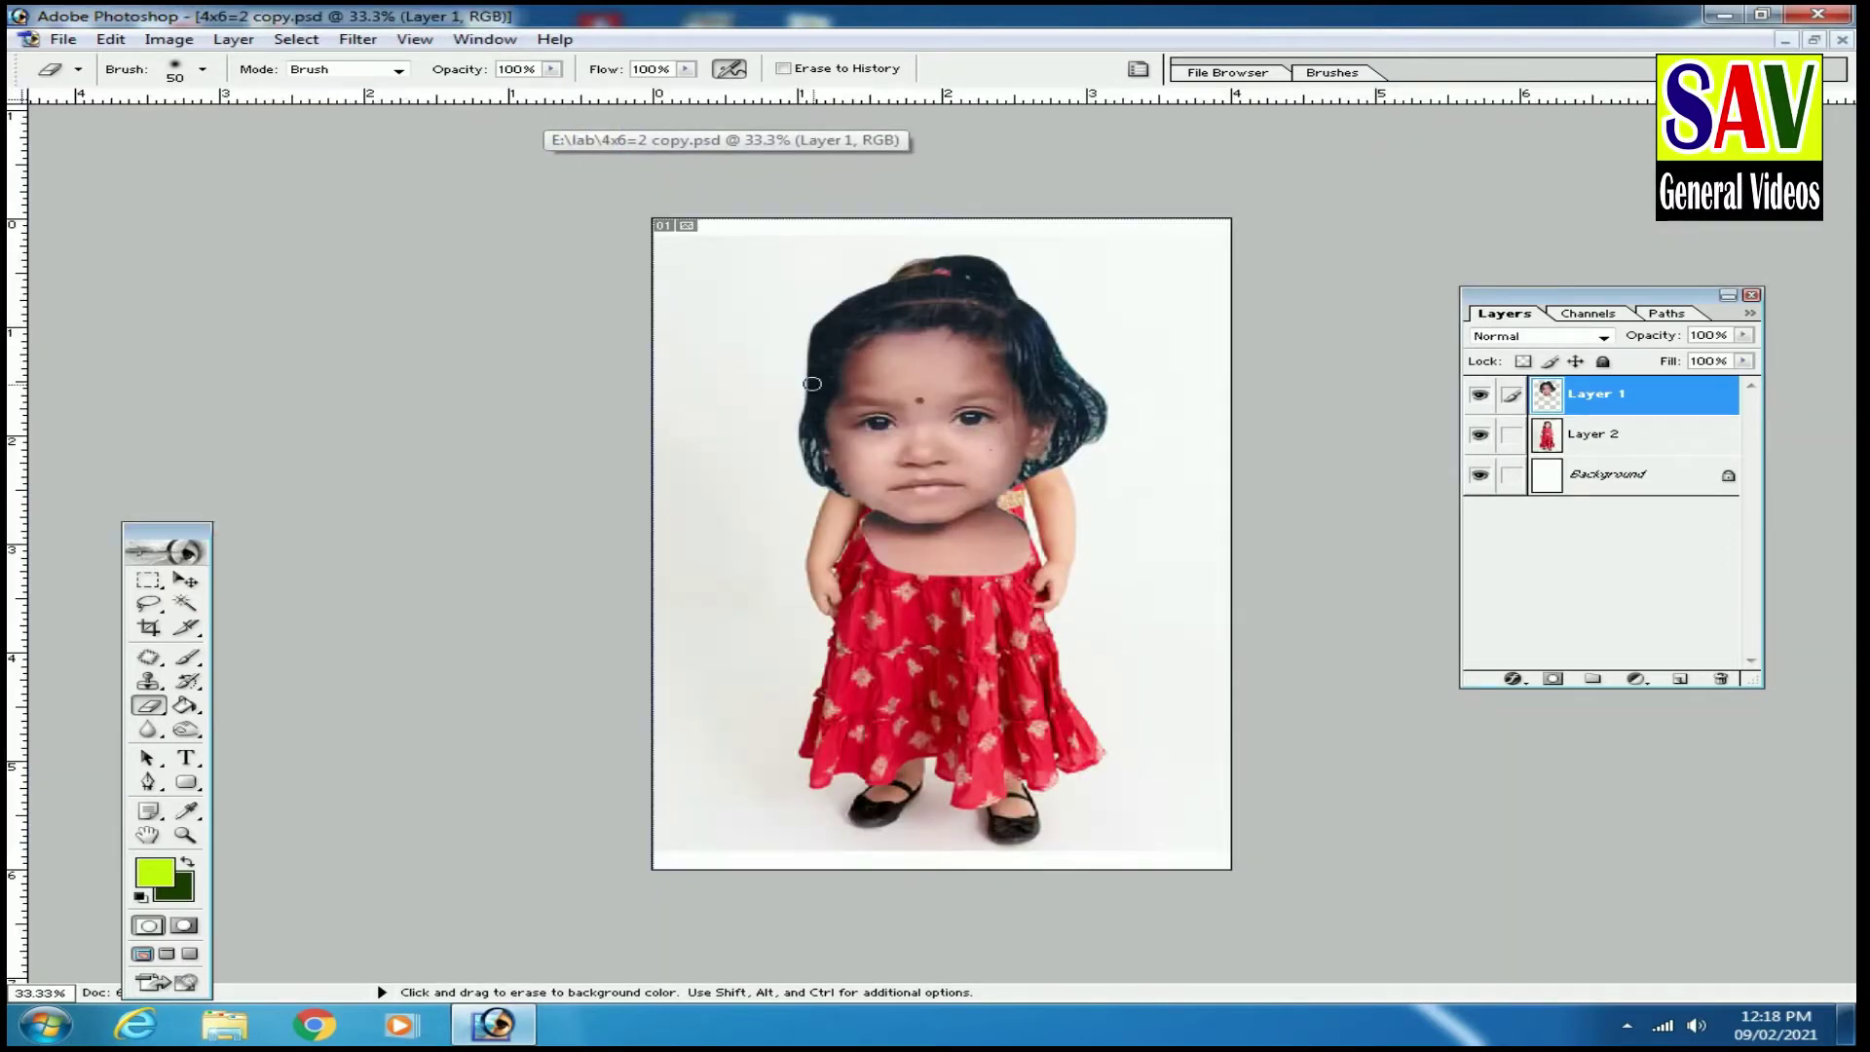
pyautogui.press('v')
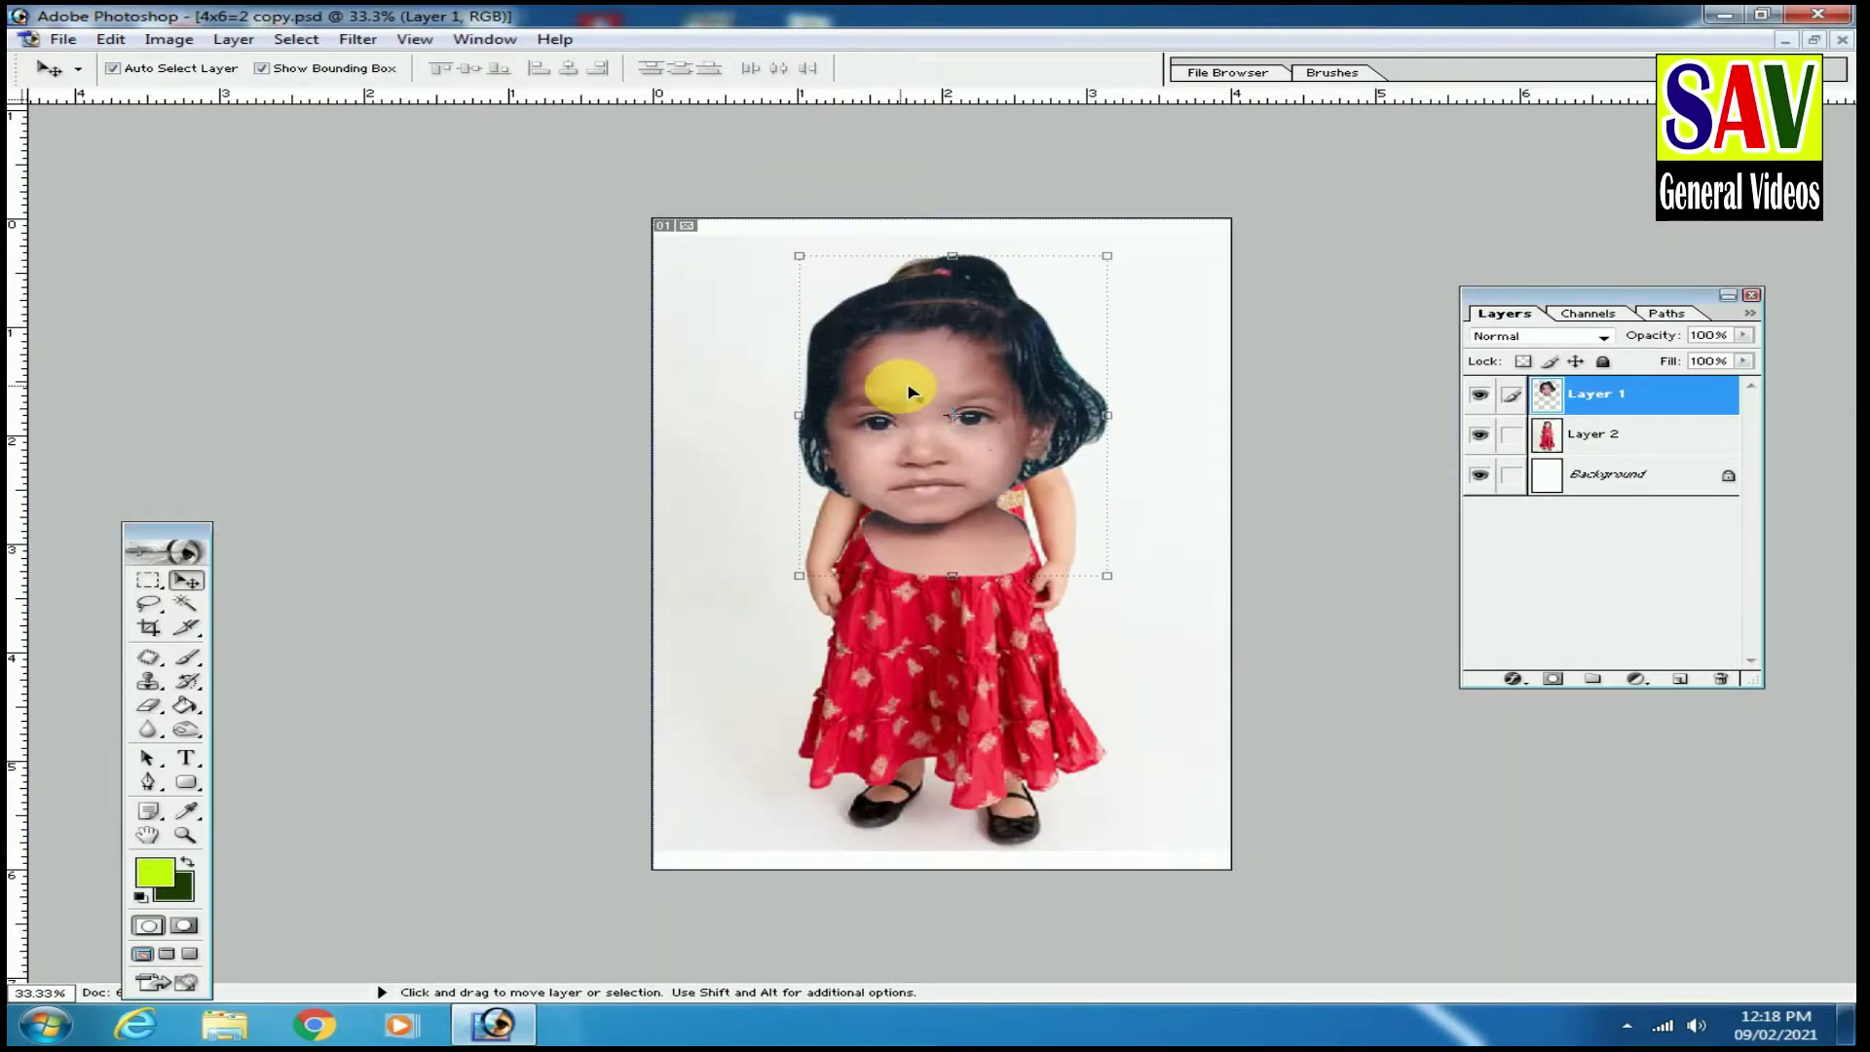
pyautogui.hotkey('ctrl', '+')
pyautogui.hotkey('ctrl', '+')
pyautogui.scroll(2, 941, 395)
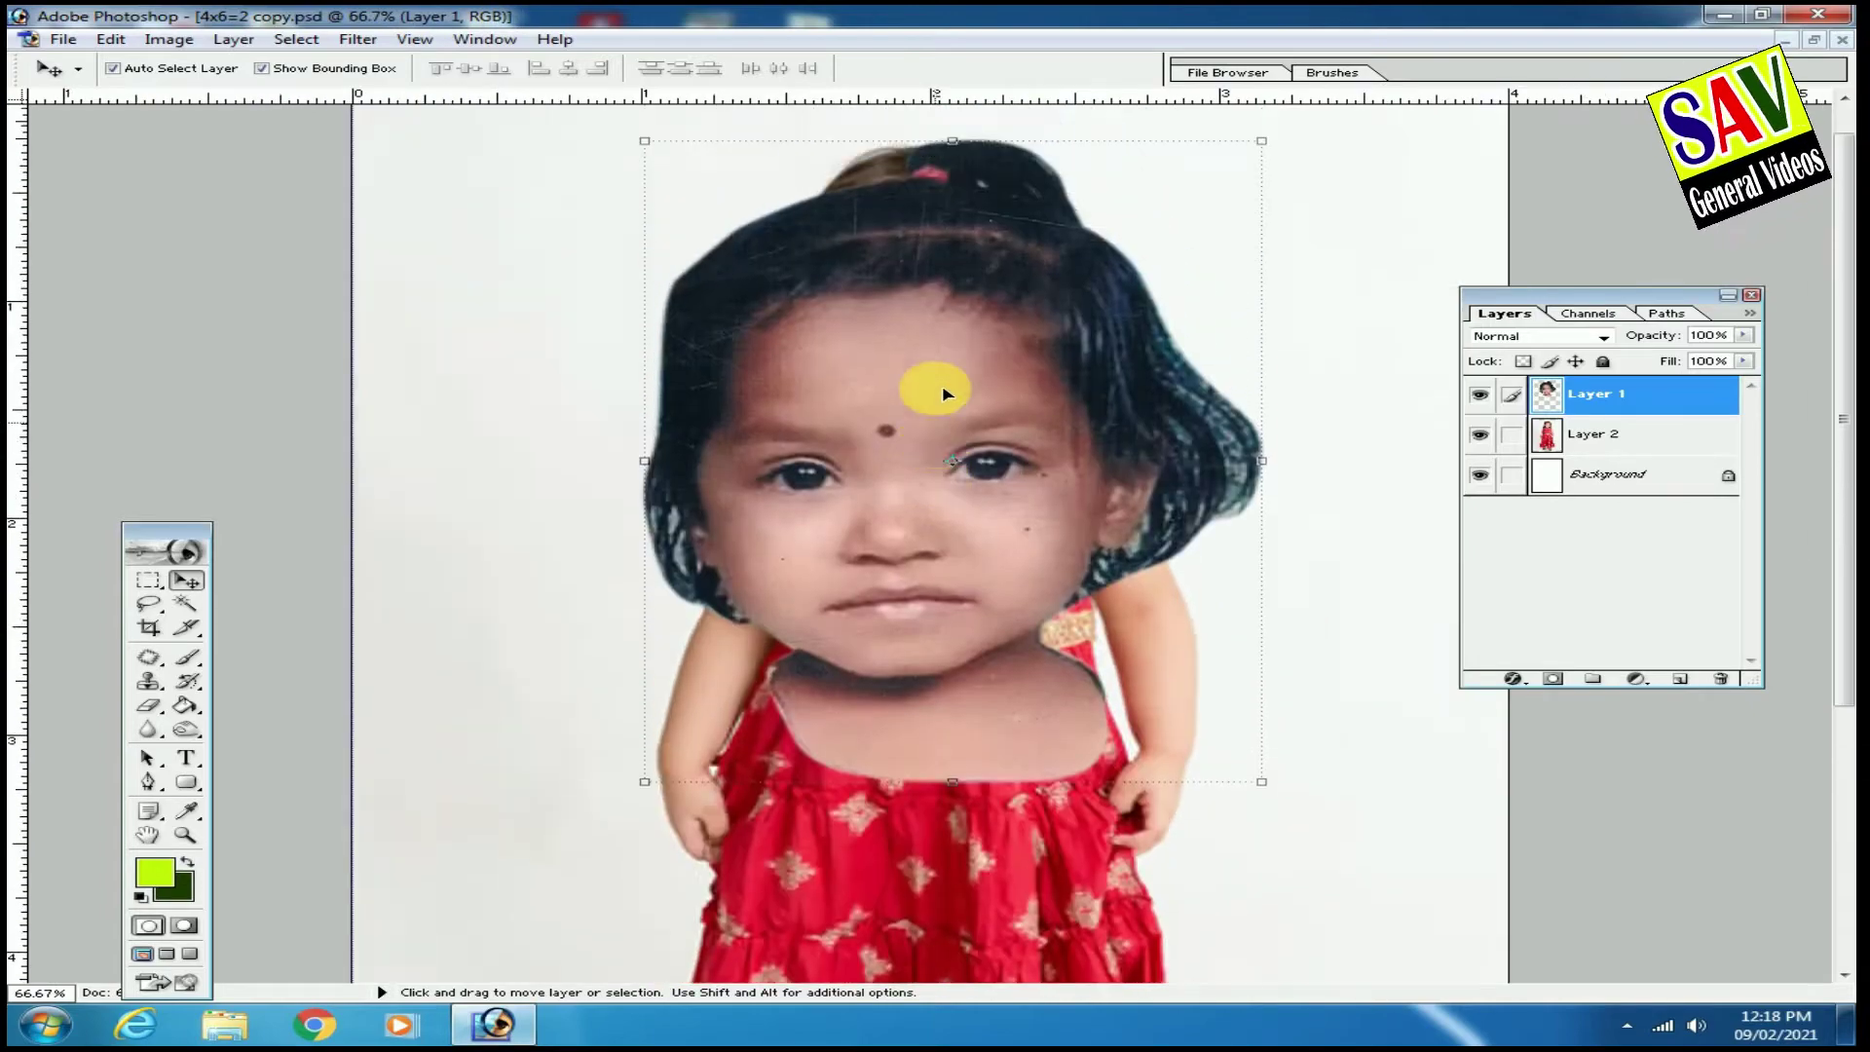
pyautogui.scroll(1, 939, 390)
pyautogui.moveTo(644, 179); pyautogui.dragTo(848, 354)
pyautogui.moveTo(952, 451); pyautogui.dragTo(994, 327)
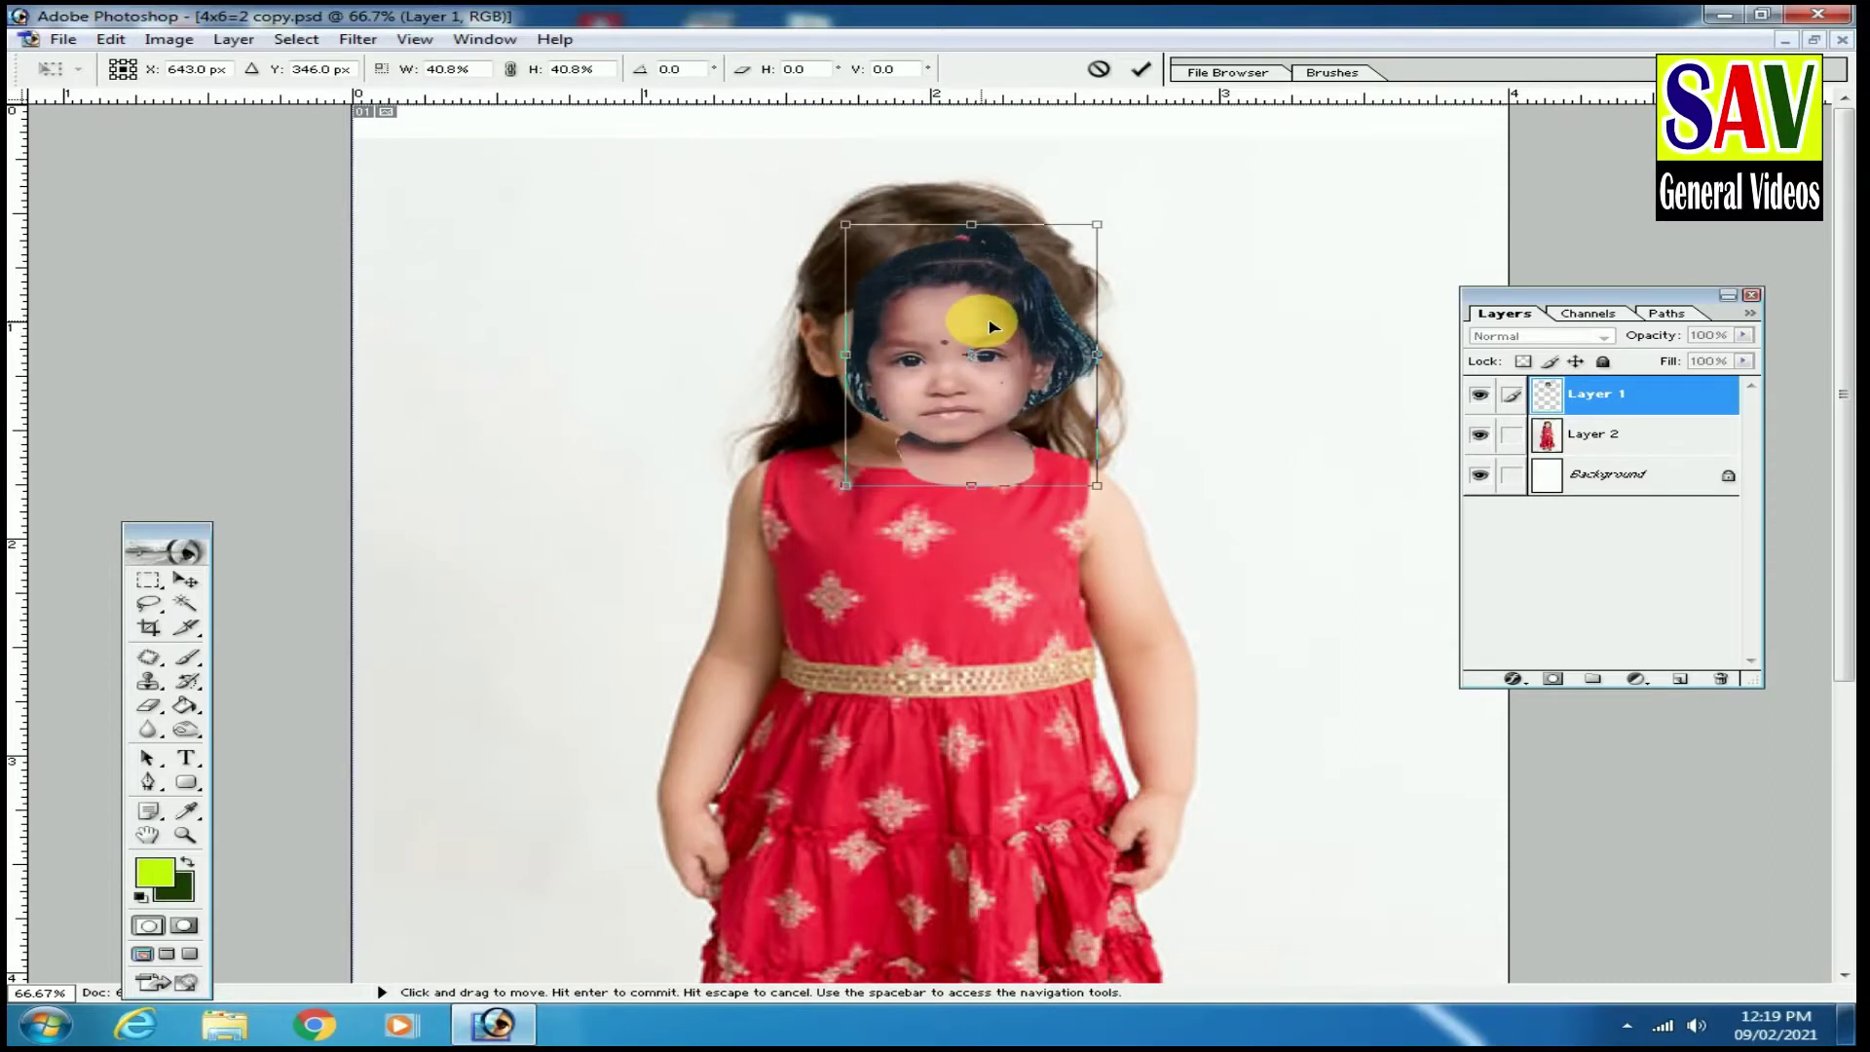
# Position the face over the girl's face and flip it horizontally.
pyautogui.hotkey('ctrl', '+')
pyautogui.hotkey('ctrl', '+')
pyautogui.scroll(2, 979, 324)
pyautogui.scroll(2, 979, 323)
pyautogui.scroll(2, 979, 324)
pyautogui.moveTo(979, 324)
pyautogui.mouseDown()
pyautogui.moveTo(354, 397)
pyautogui.moveTo(124, 471)
pyautogui.moveTo(952, 421)
pyautogui.moveTo(928, 399)
pyautogui.mouseUp()
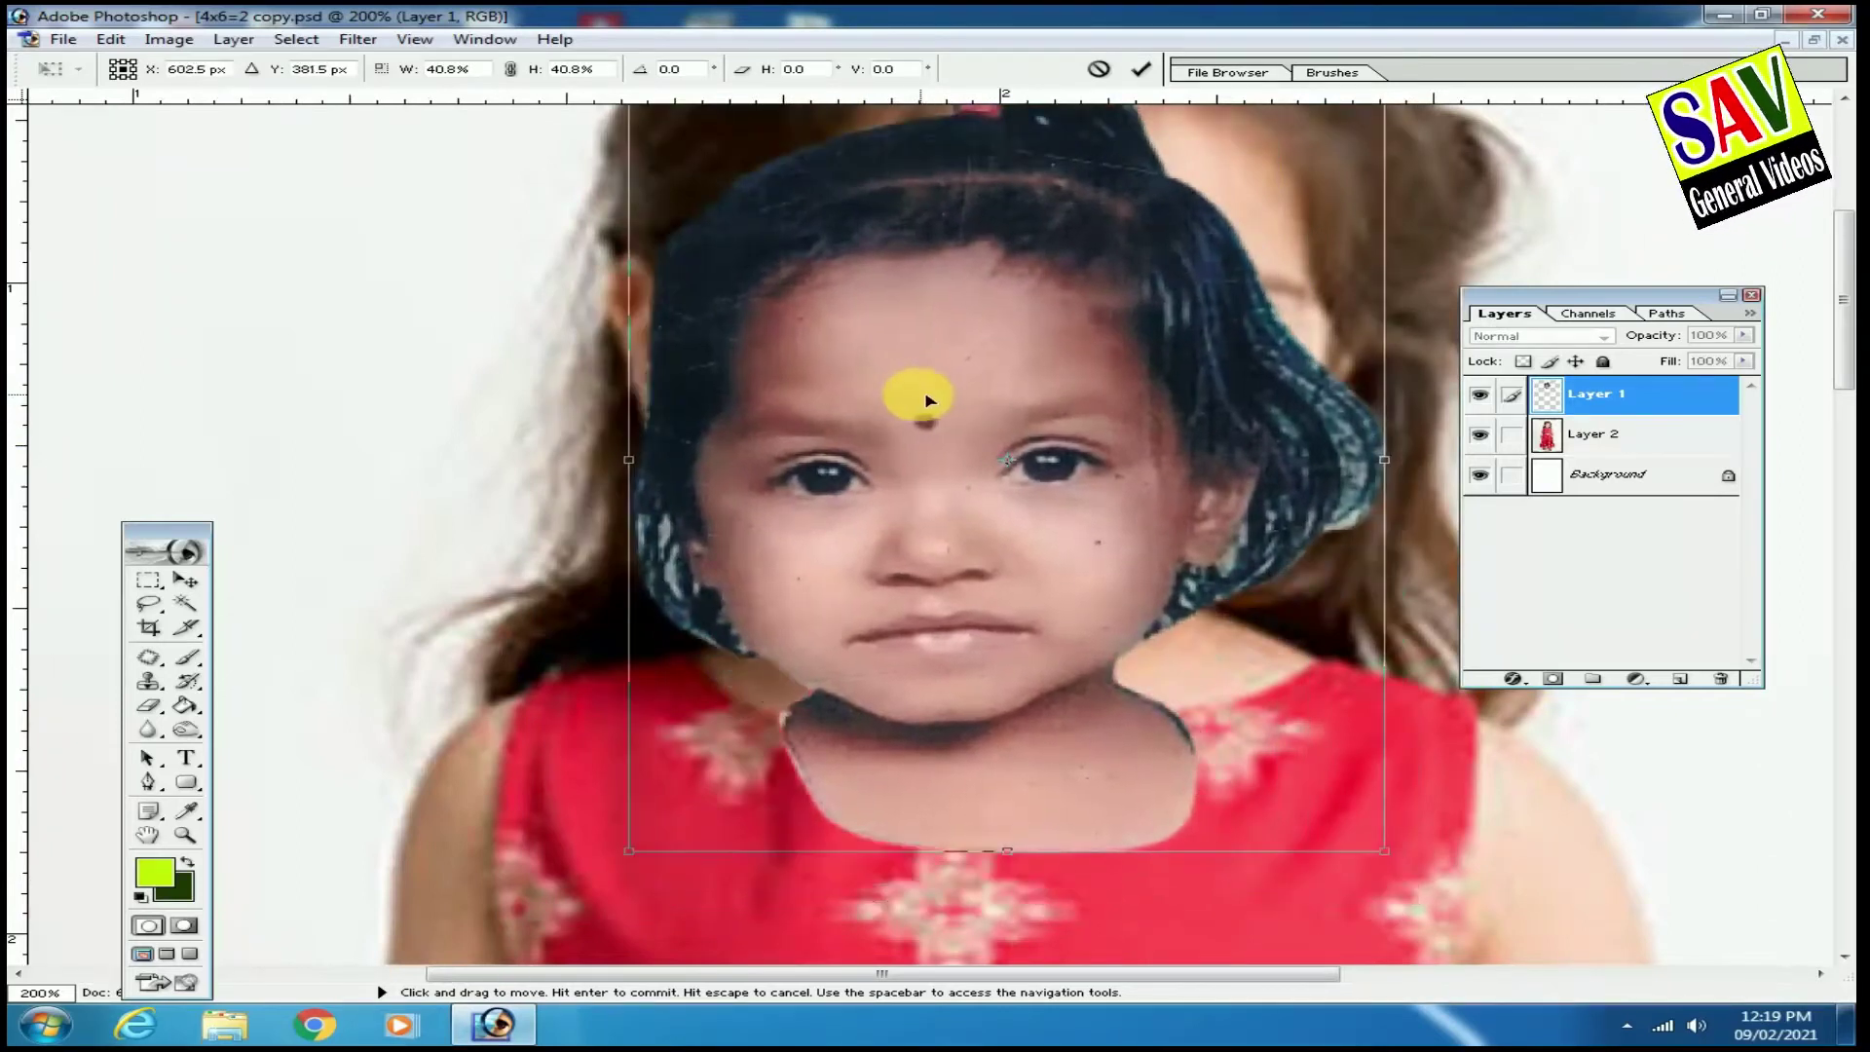
pyautogui.rightClick(904, 399)
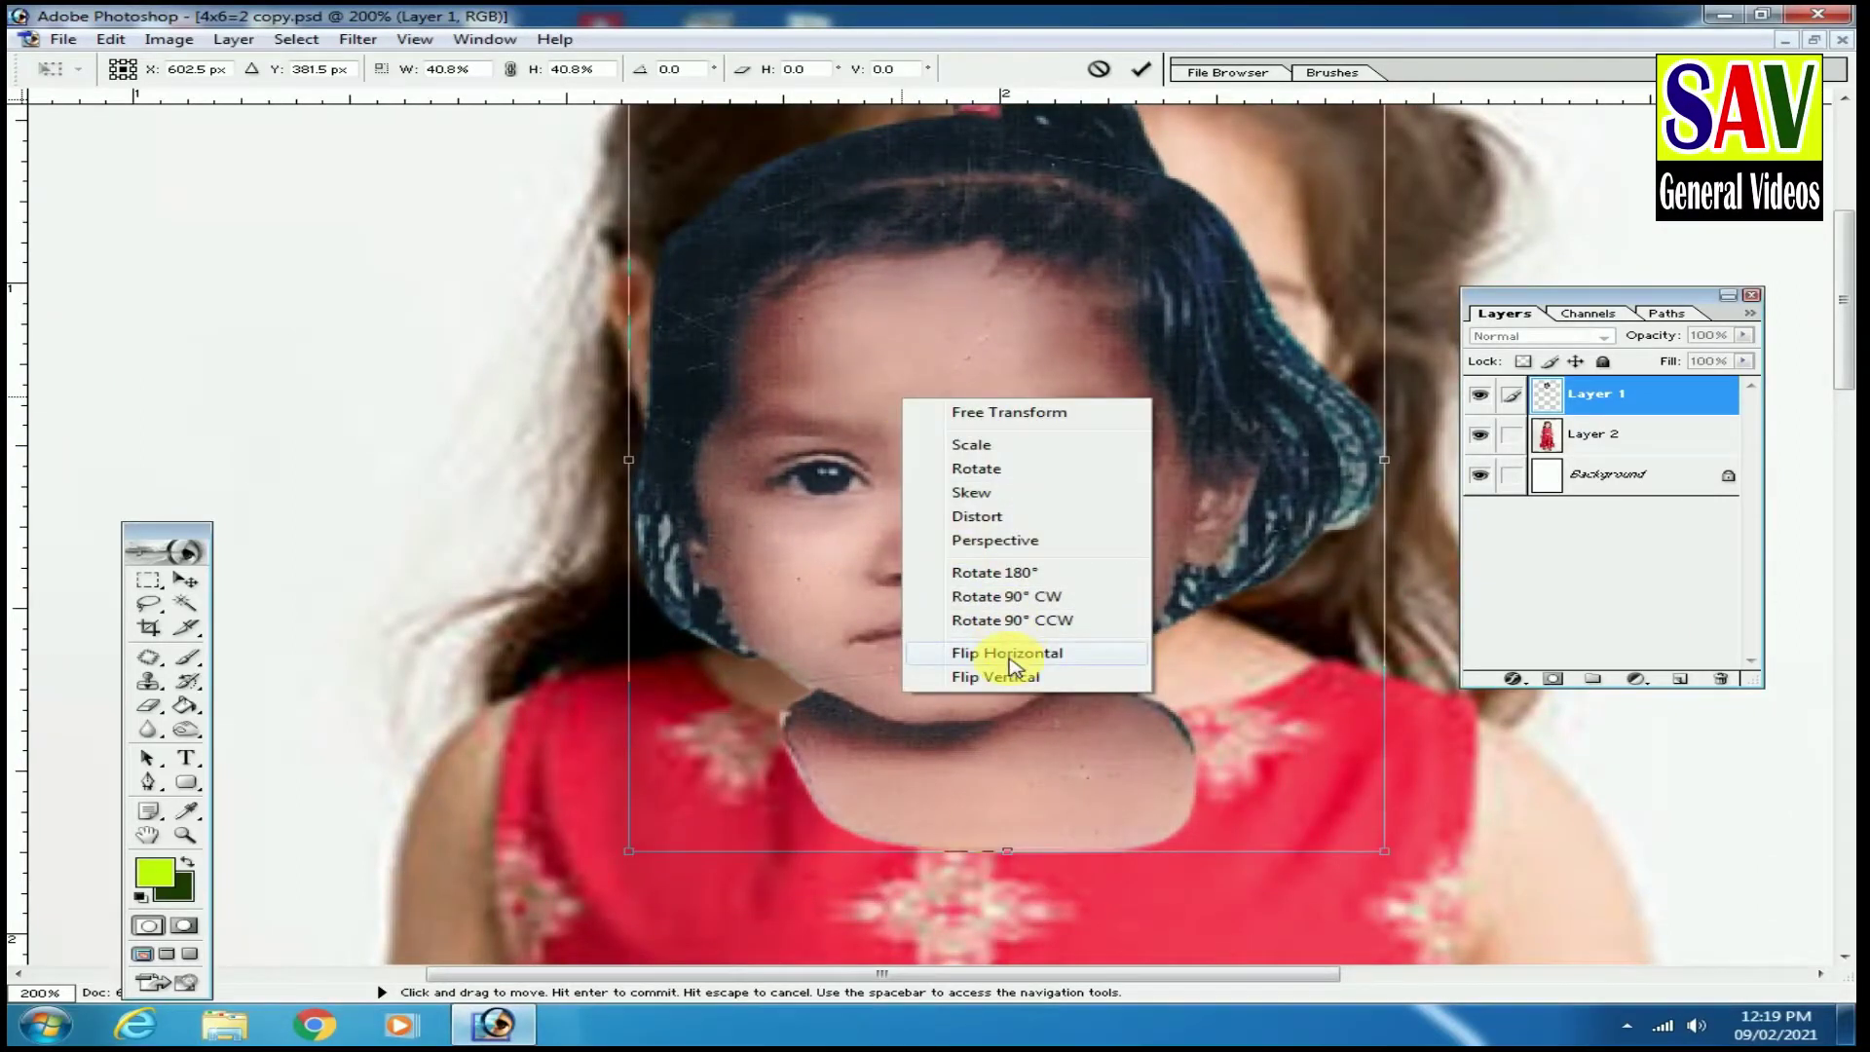
pyautogui.click(1009, 653)
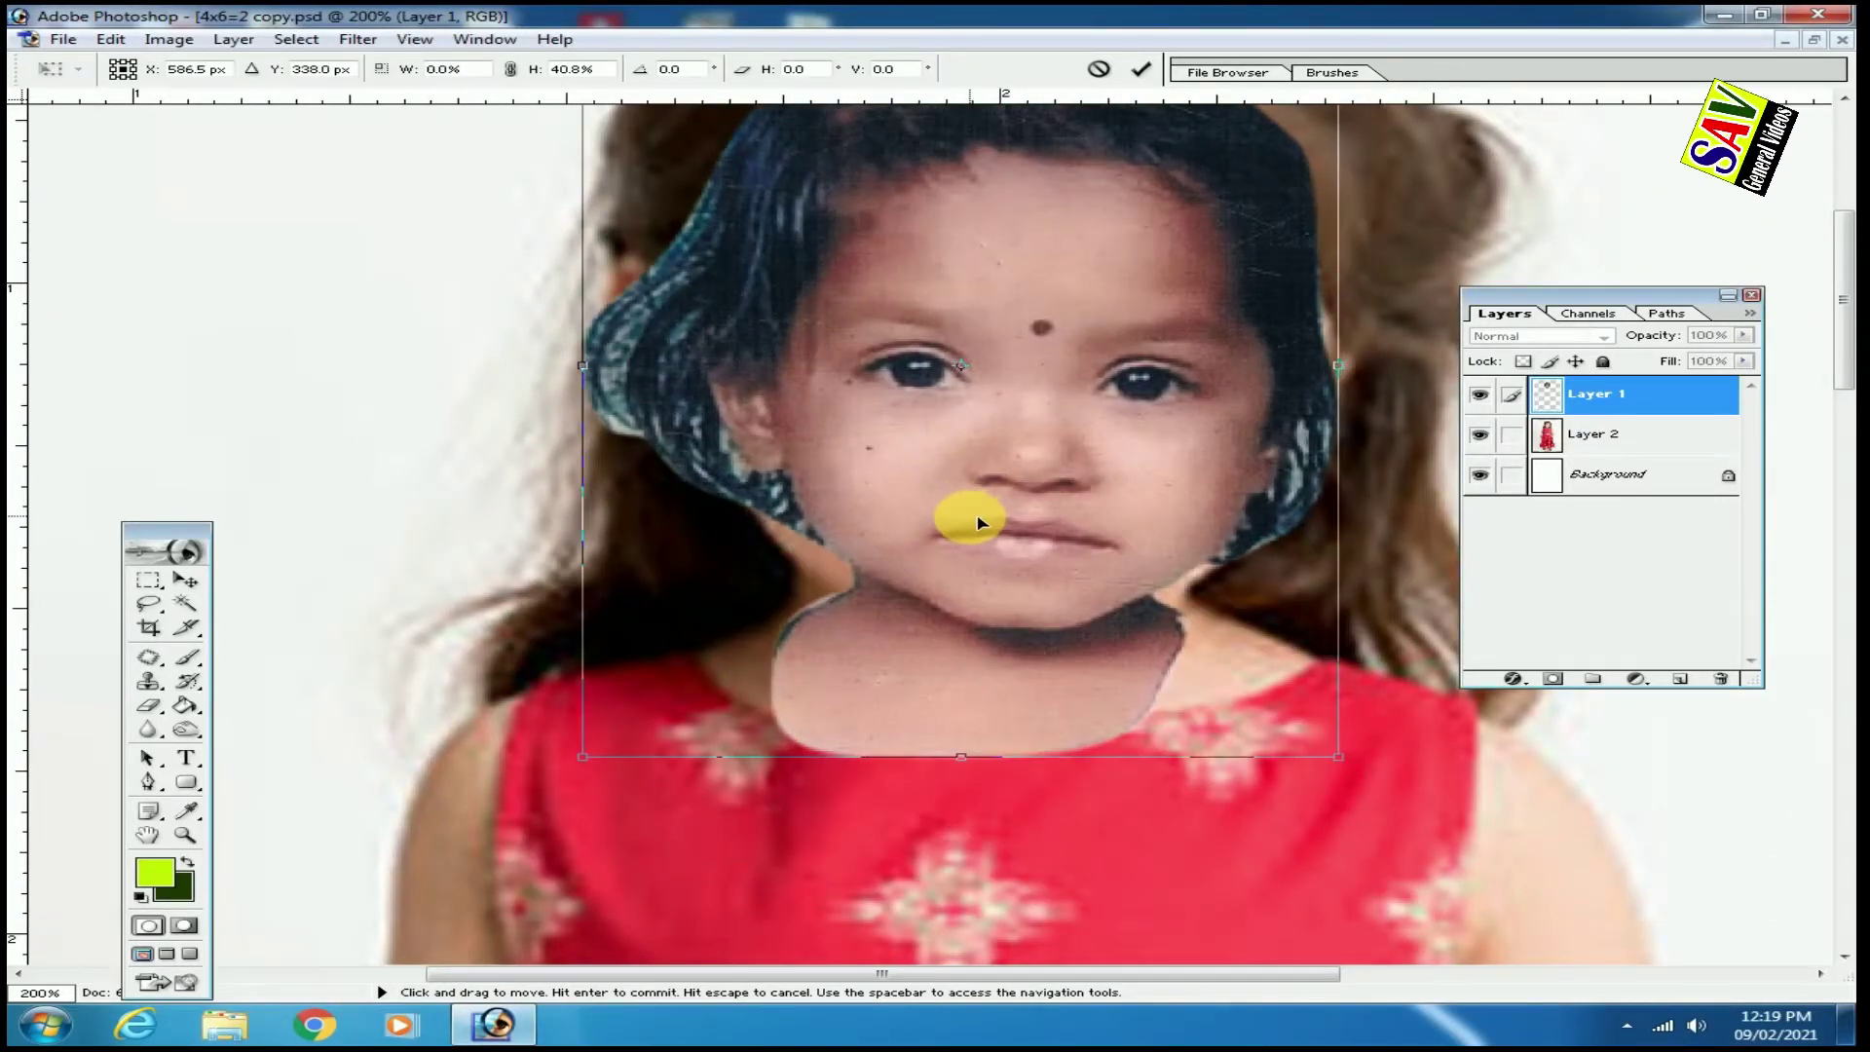
pyautogui.press('Return')
# Lower the face layer's fill to 56% and realign the faded face.
pyautogui.hotkey('ctrl', '-')
pyautogui.moveTo(1743, 360); pyautogui.dragTo(1661, 390)
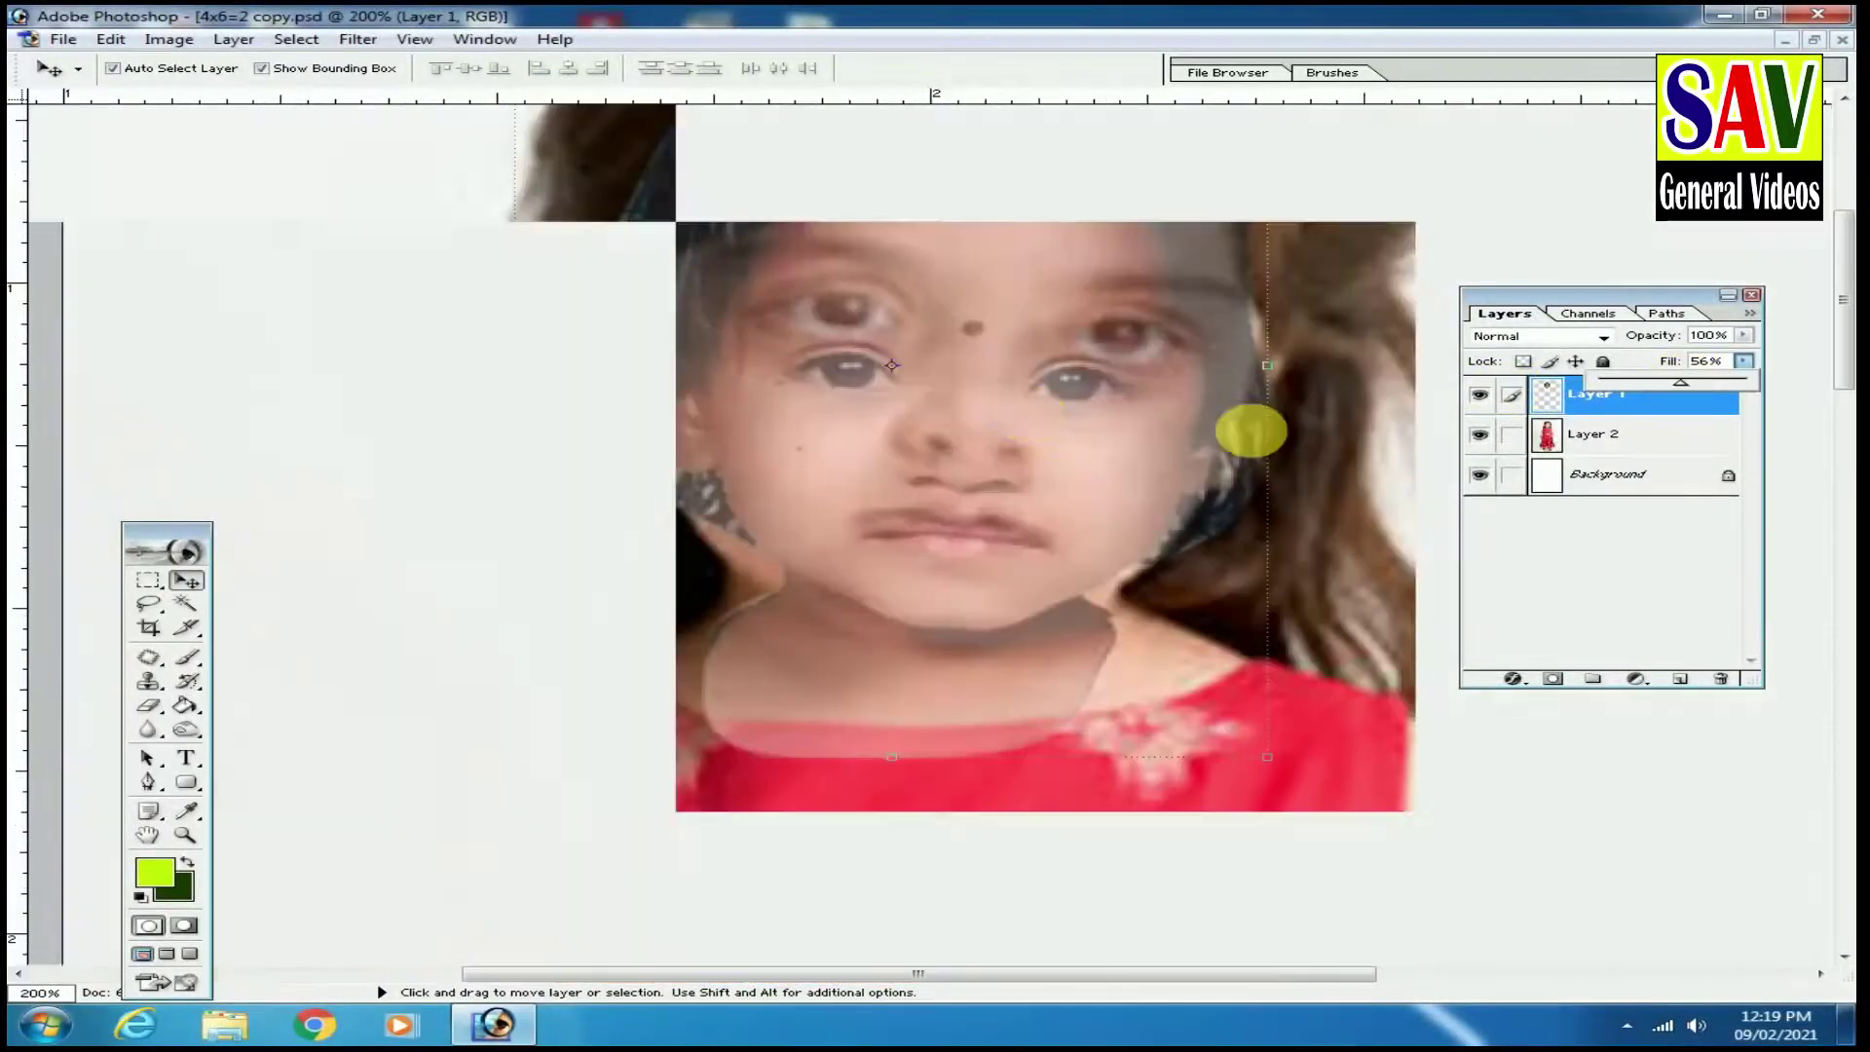
pyautogui.hotkey('ctrl', '+')
pyautogui.moveTo(1006, 478)
pyautogui.mouseDown()
pyautogui.moveTo(1065, 458)
pyautogui.moveTo(1036, 488)
pyautogui.moveTo(787, 393)
pyautogui.mouseUp()
pyautogui.hotkey('ctrl', '-')
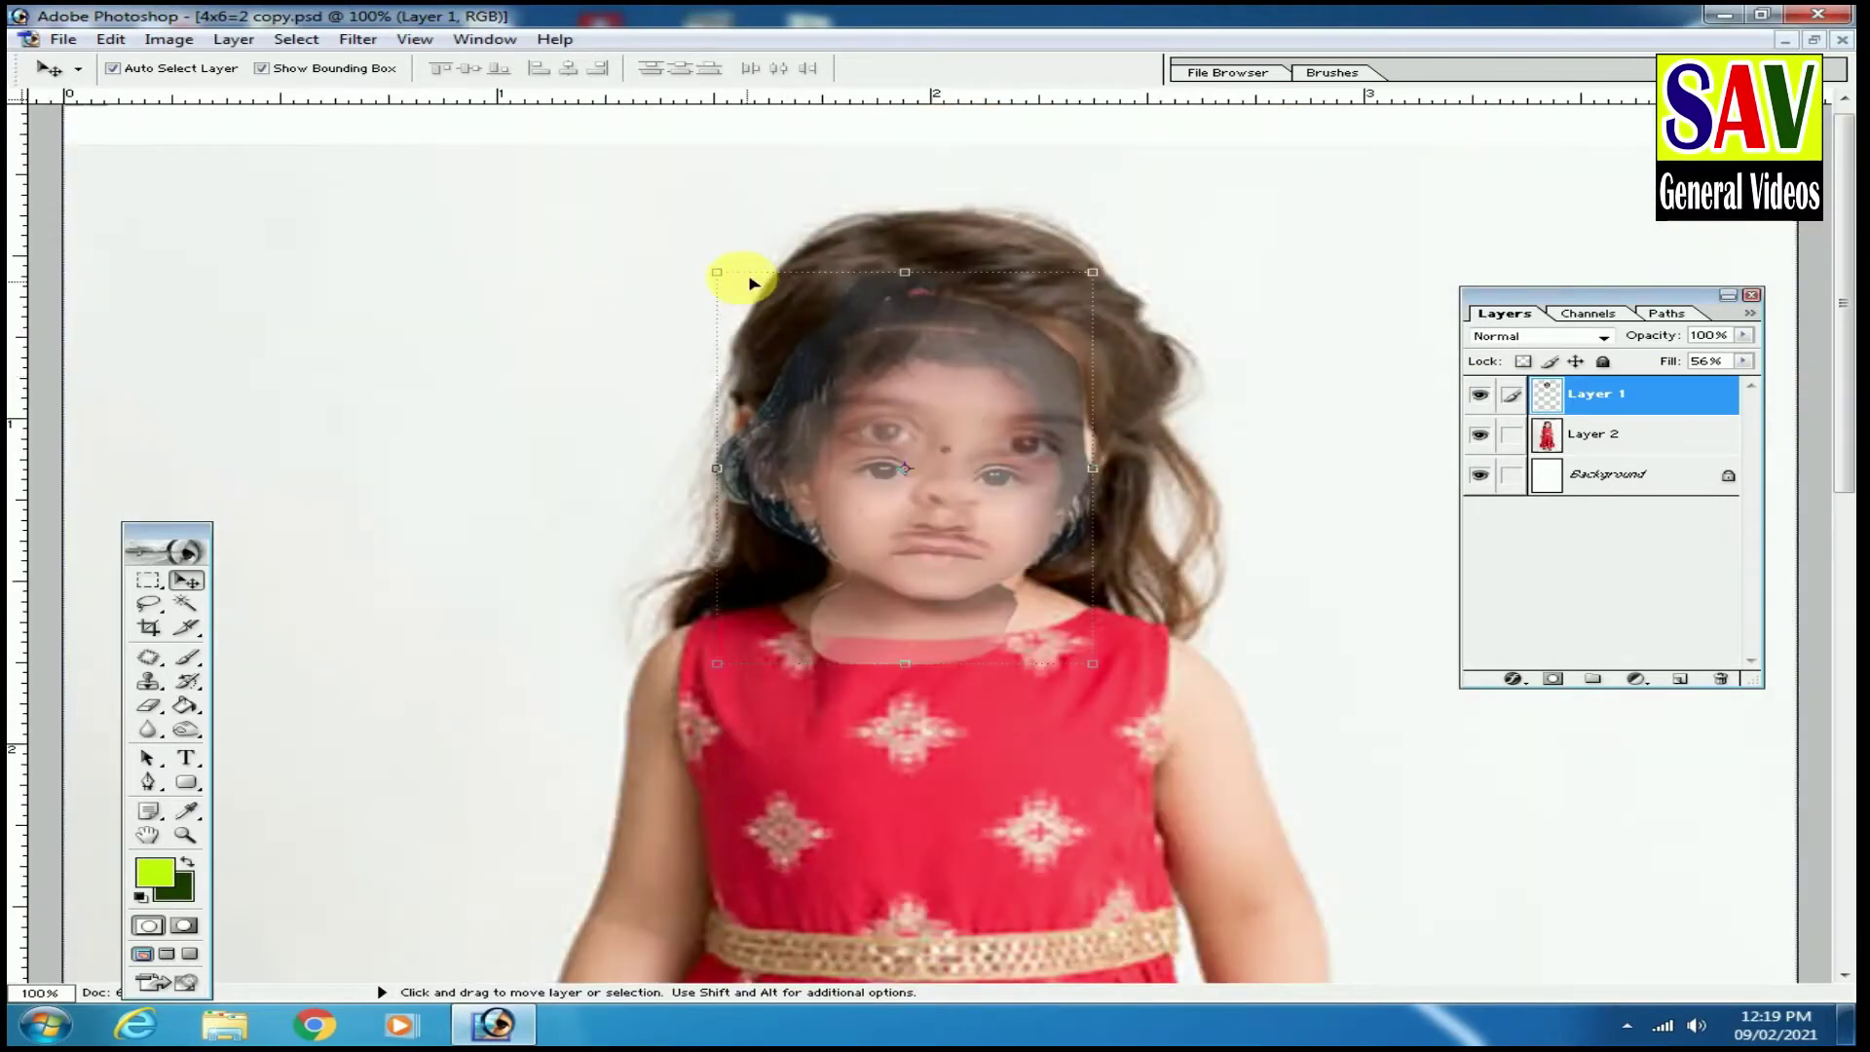
# Enlarge the face to 117.7%, commit it, and zoom to 300% on the neck.
pyautogui.moveTo(718, 272); pyautogui.dragTo(682, 235)
pyautogui.moveTo(835, 347)
pyautogui.mouseDown()
pyautogui.moveTo(823, 314)
pyautogui.moveTo(840, 337)
pyautogui.mouseUp()
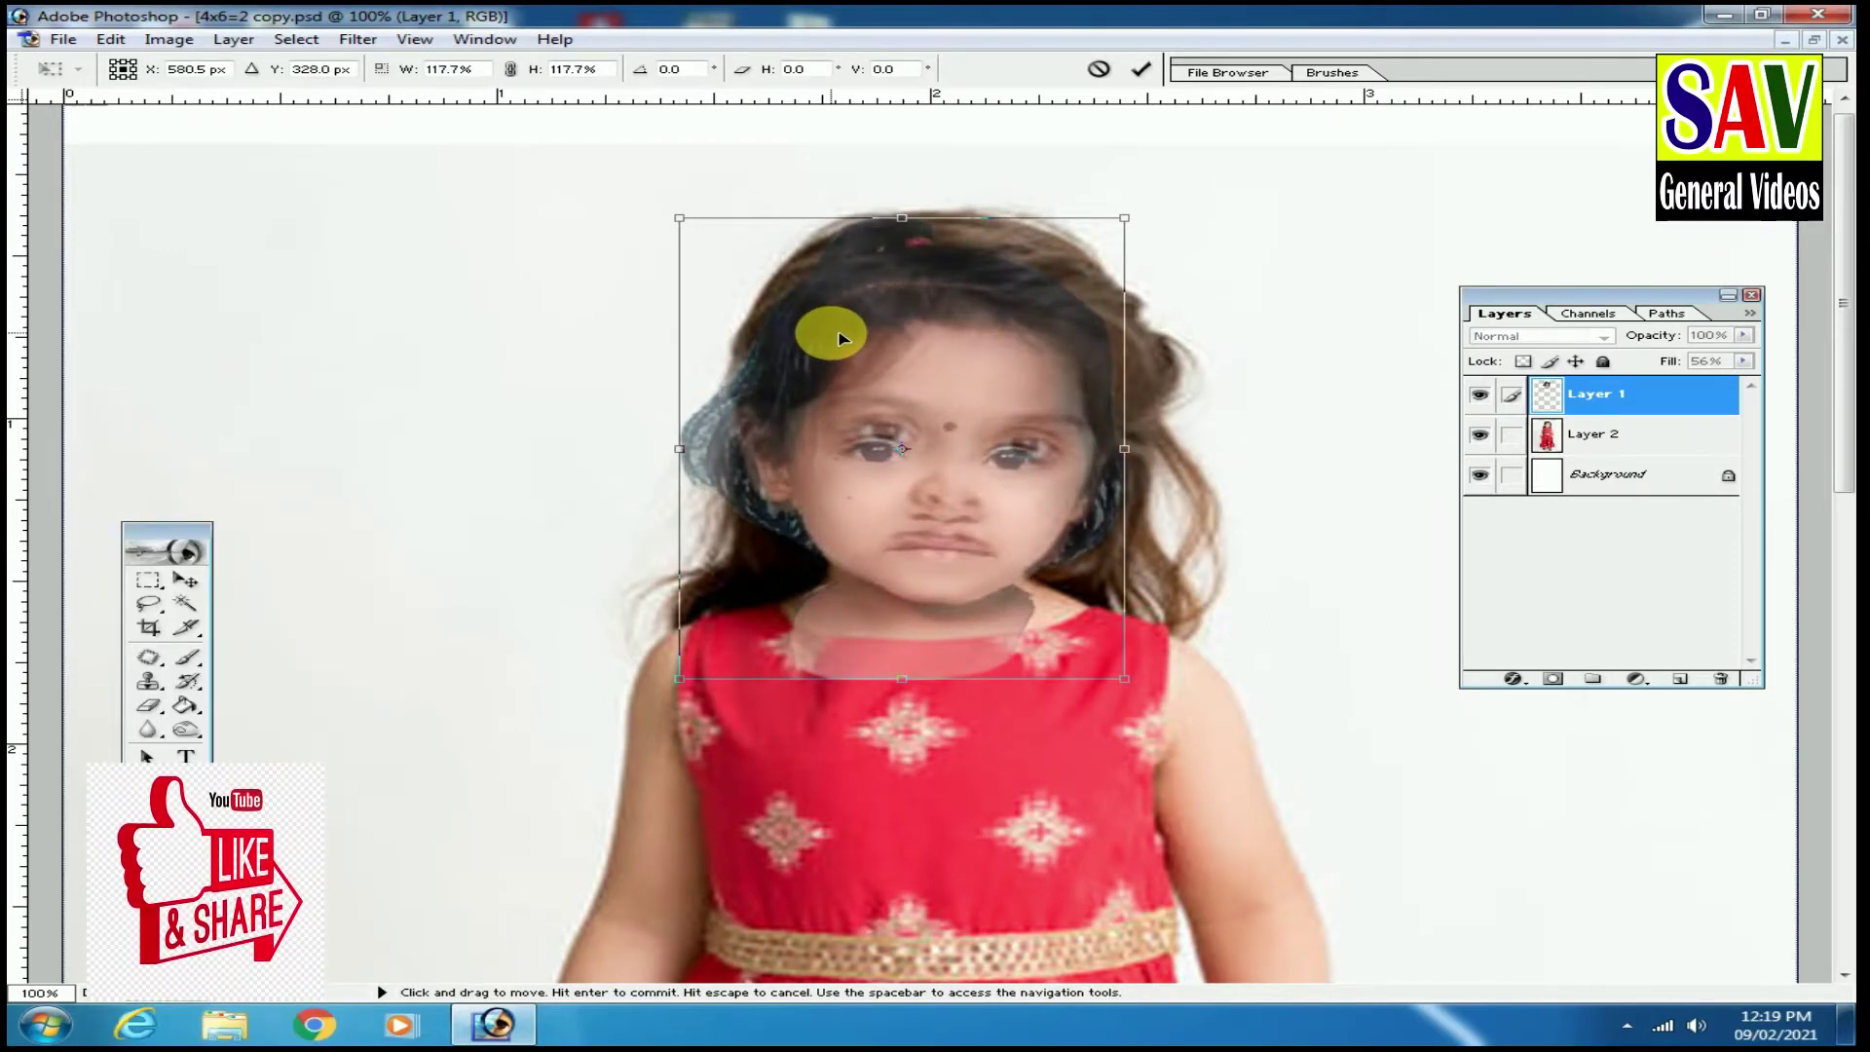
pyautogui.press('Return')
pyautogui.hotkey('ctrl', '+')
pyautogui.hotkey('ctrl', '+')
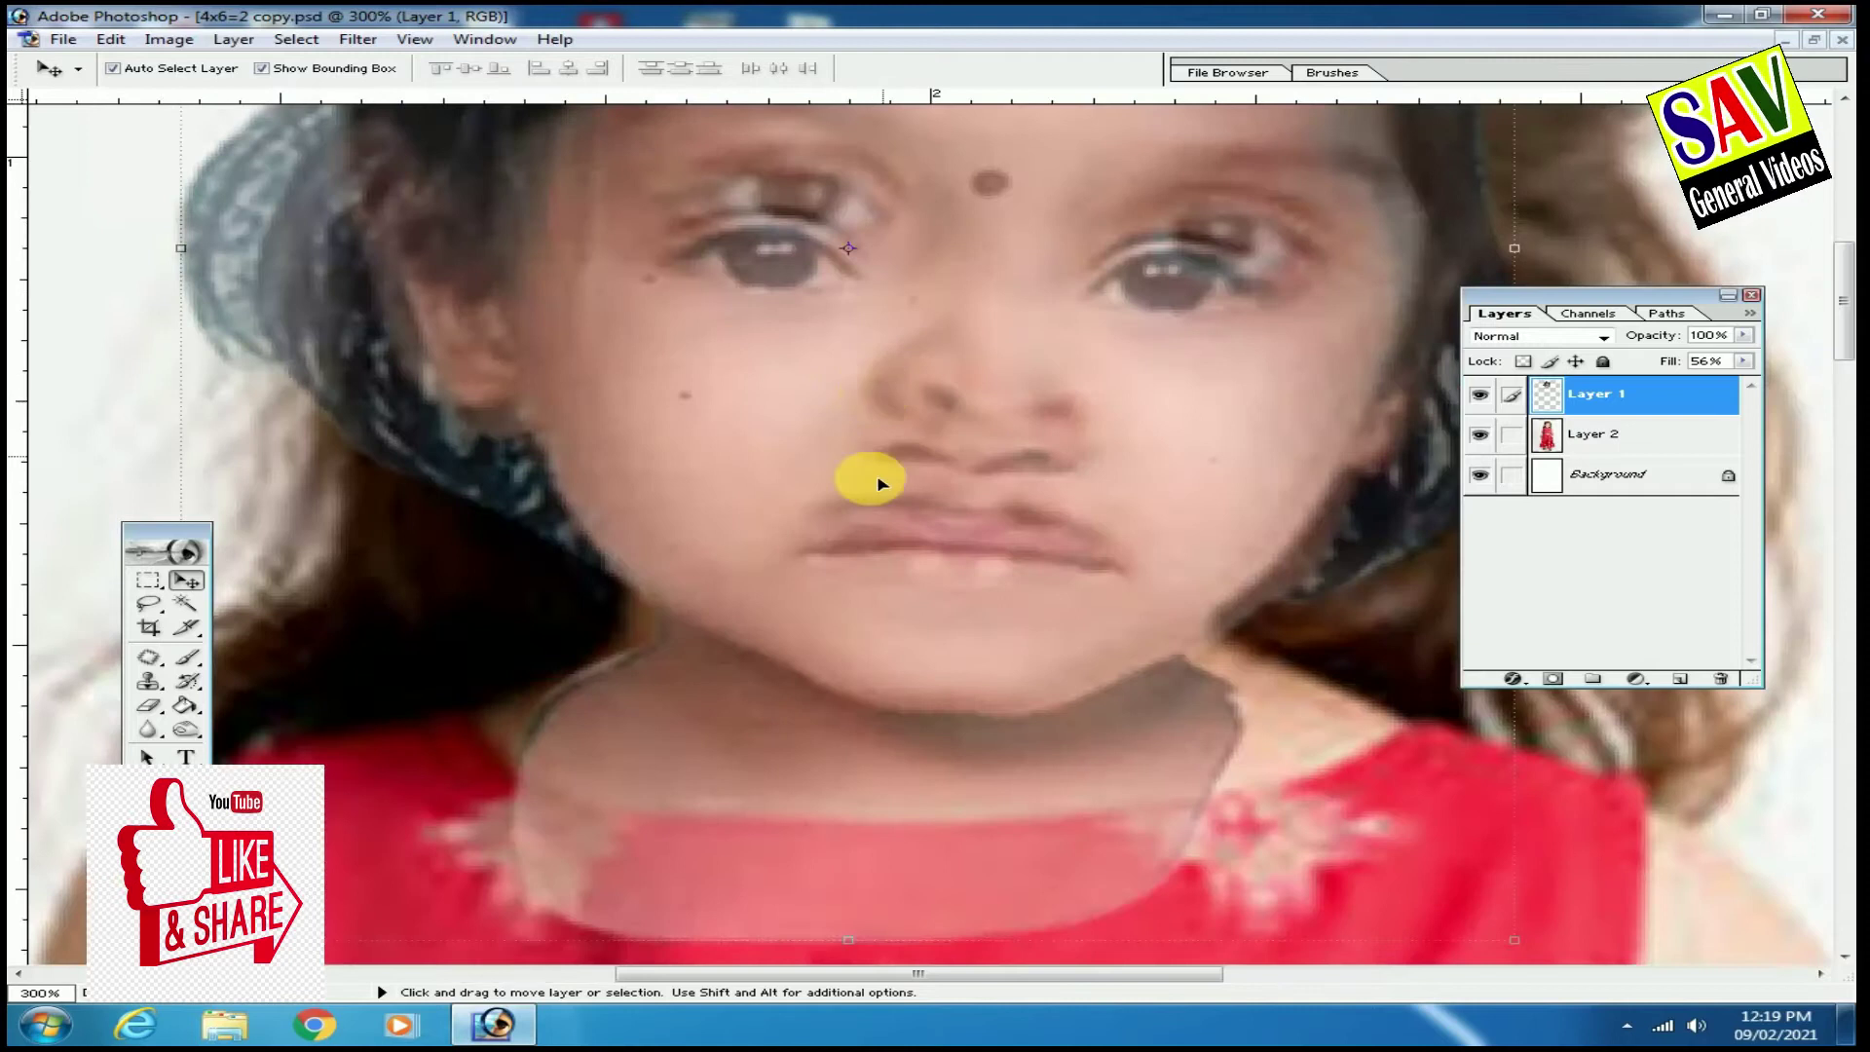
pyautogui.moveTo(866, 518)
pyautogui.mouseDown()
pyautogui.moveTo(755, 279)
pyautogui.moveTo(794, 377)
pyautogui.mouseUp()
# Erase the pale collar band along the neckline with the Eraser.
pyautogui.click(146, 708)
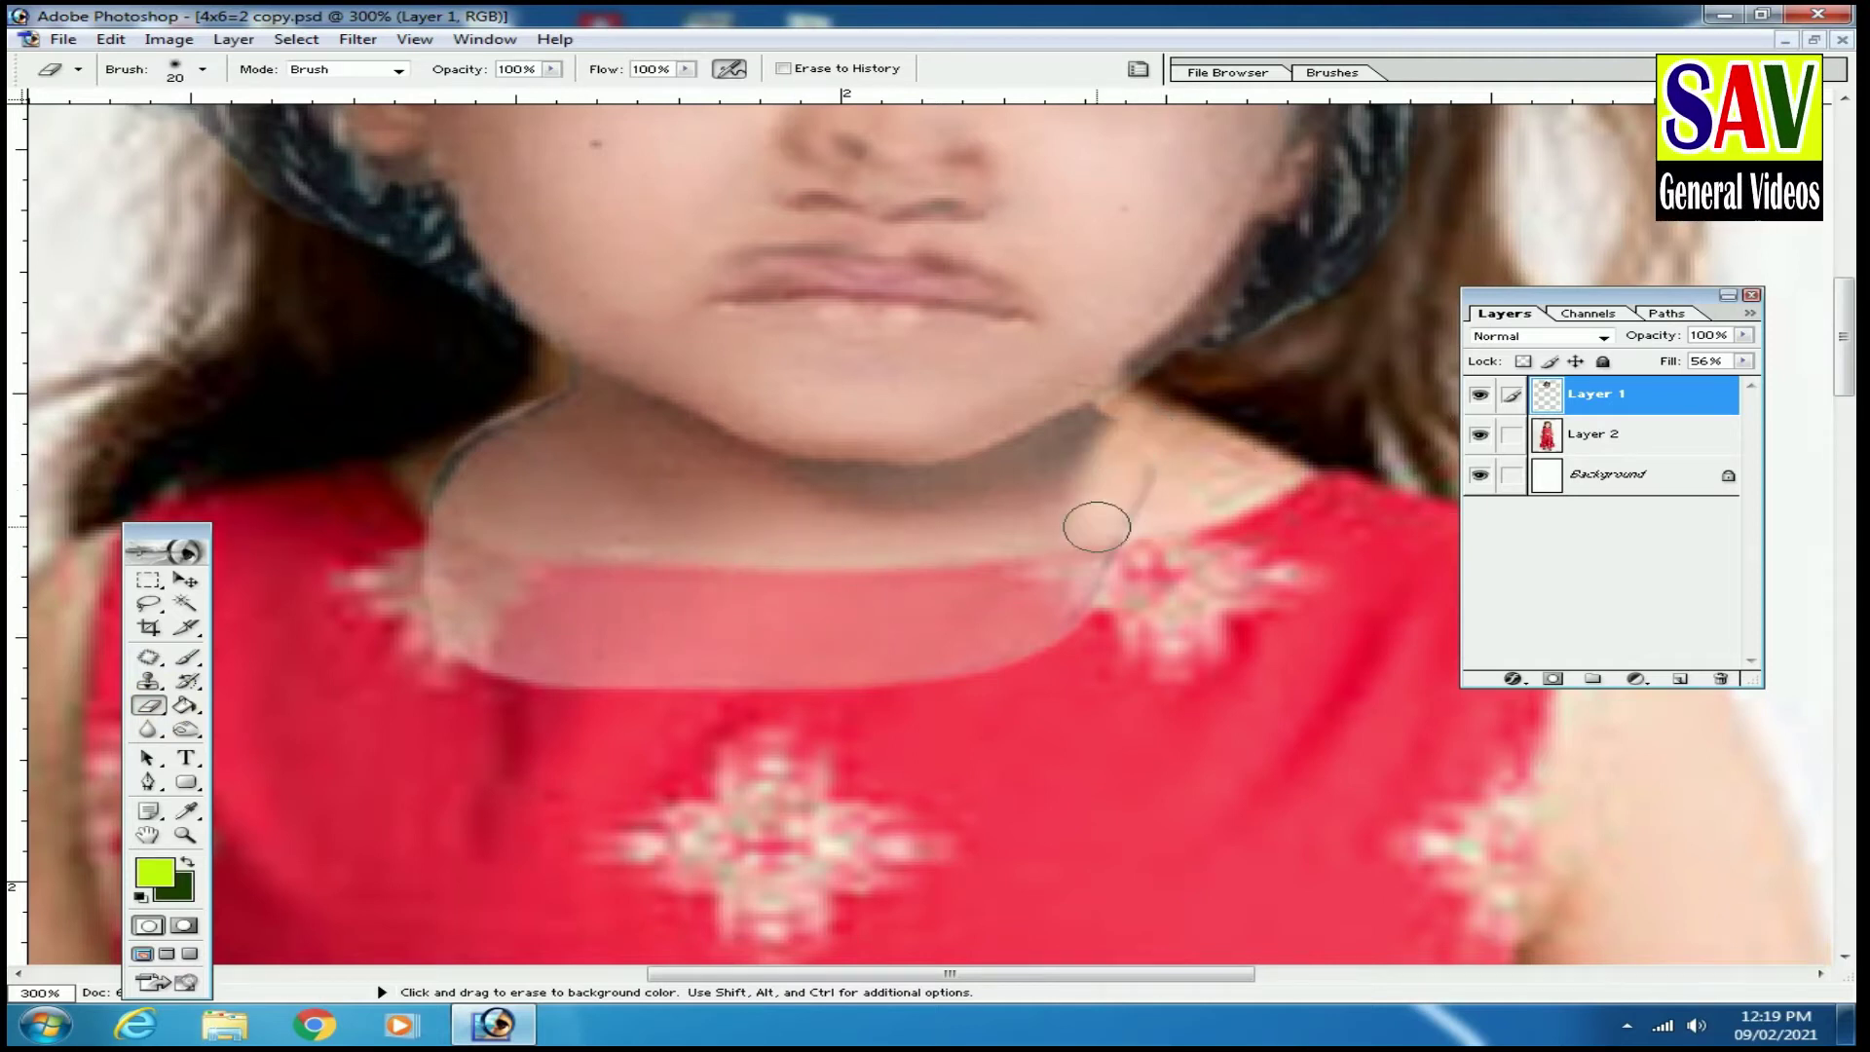
pyautogui.moveTo(1076, 596); pyautogui.dragTo(478, 589)
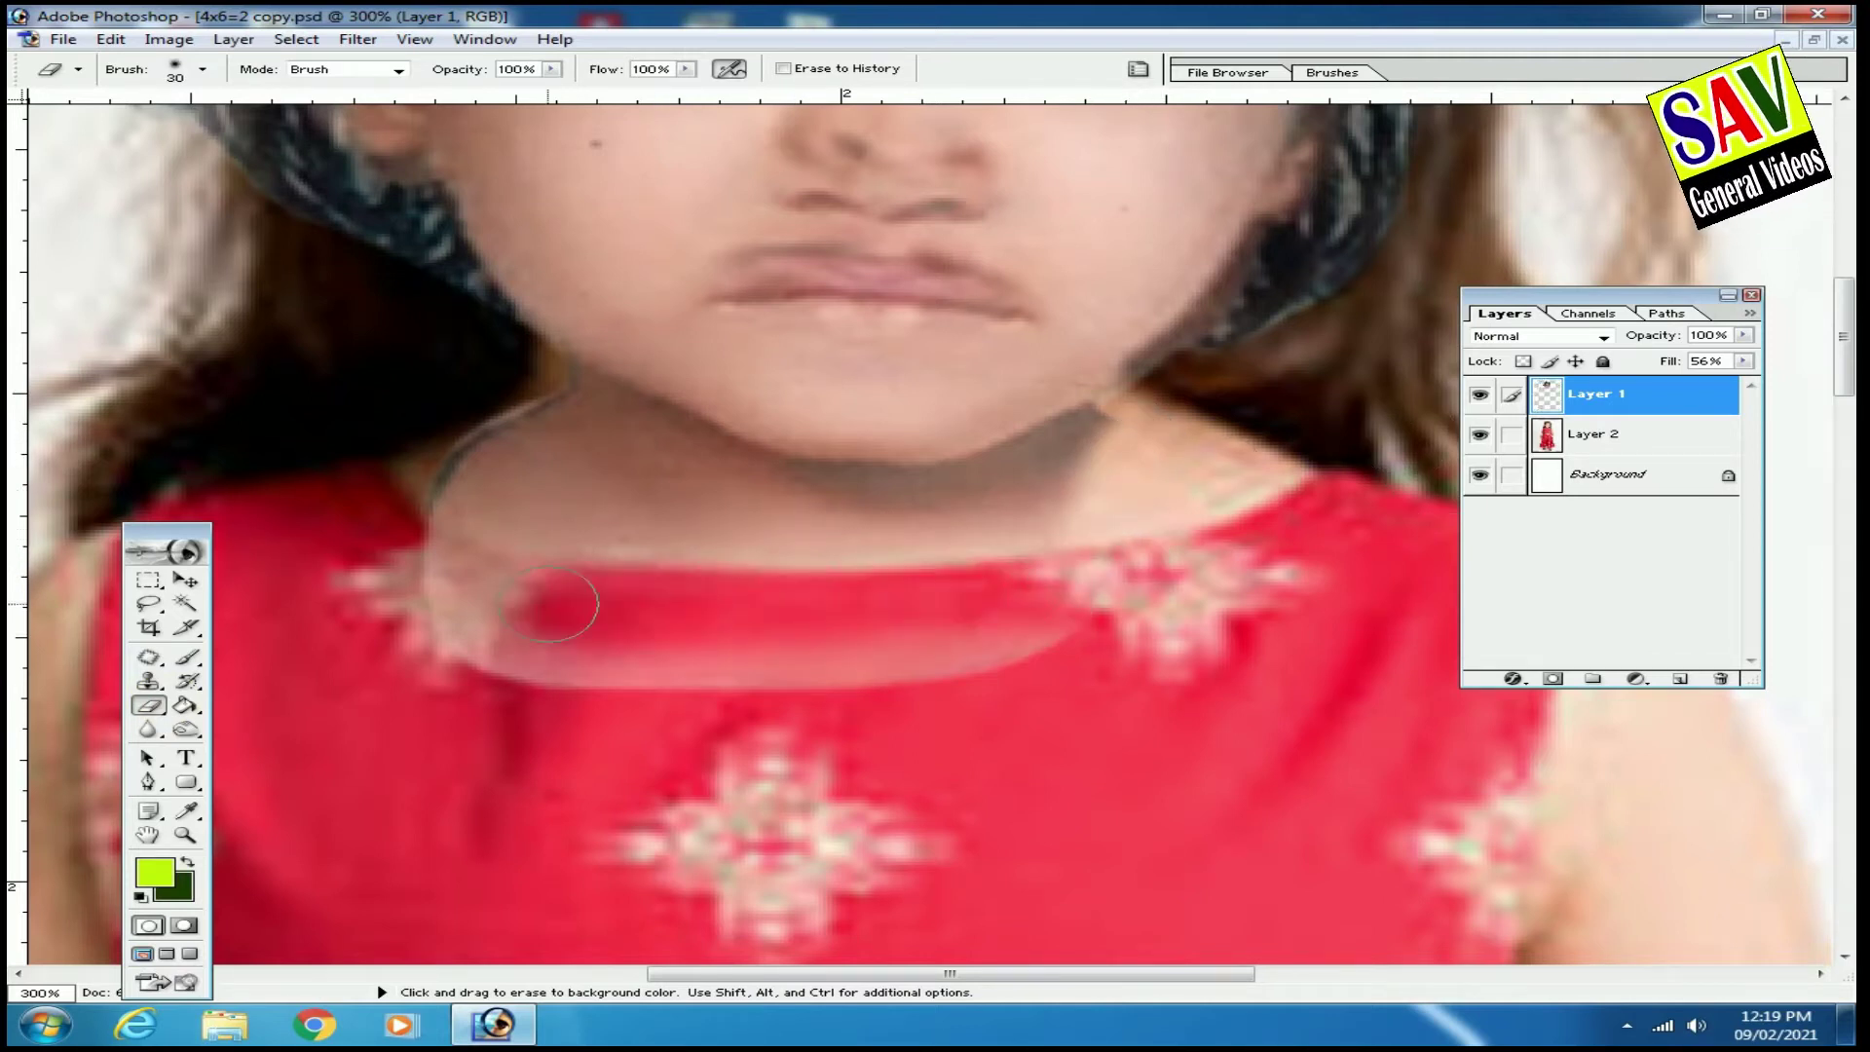
pyautogui.moveTo(390, 531); pyautogui.dragTo(886, 688)
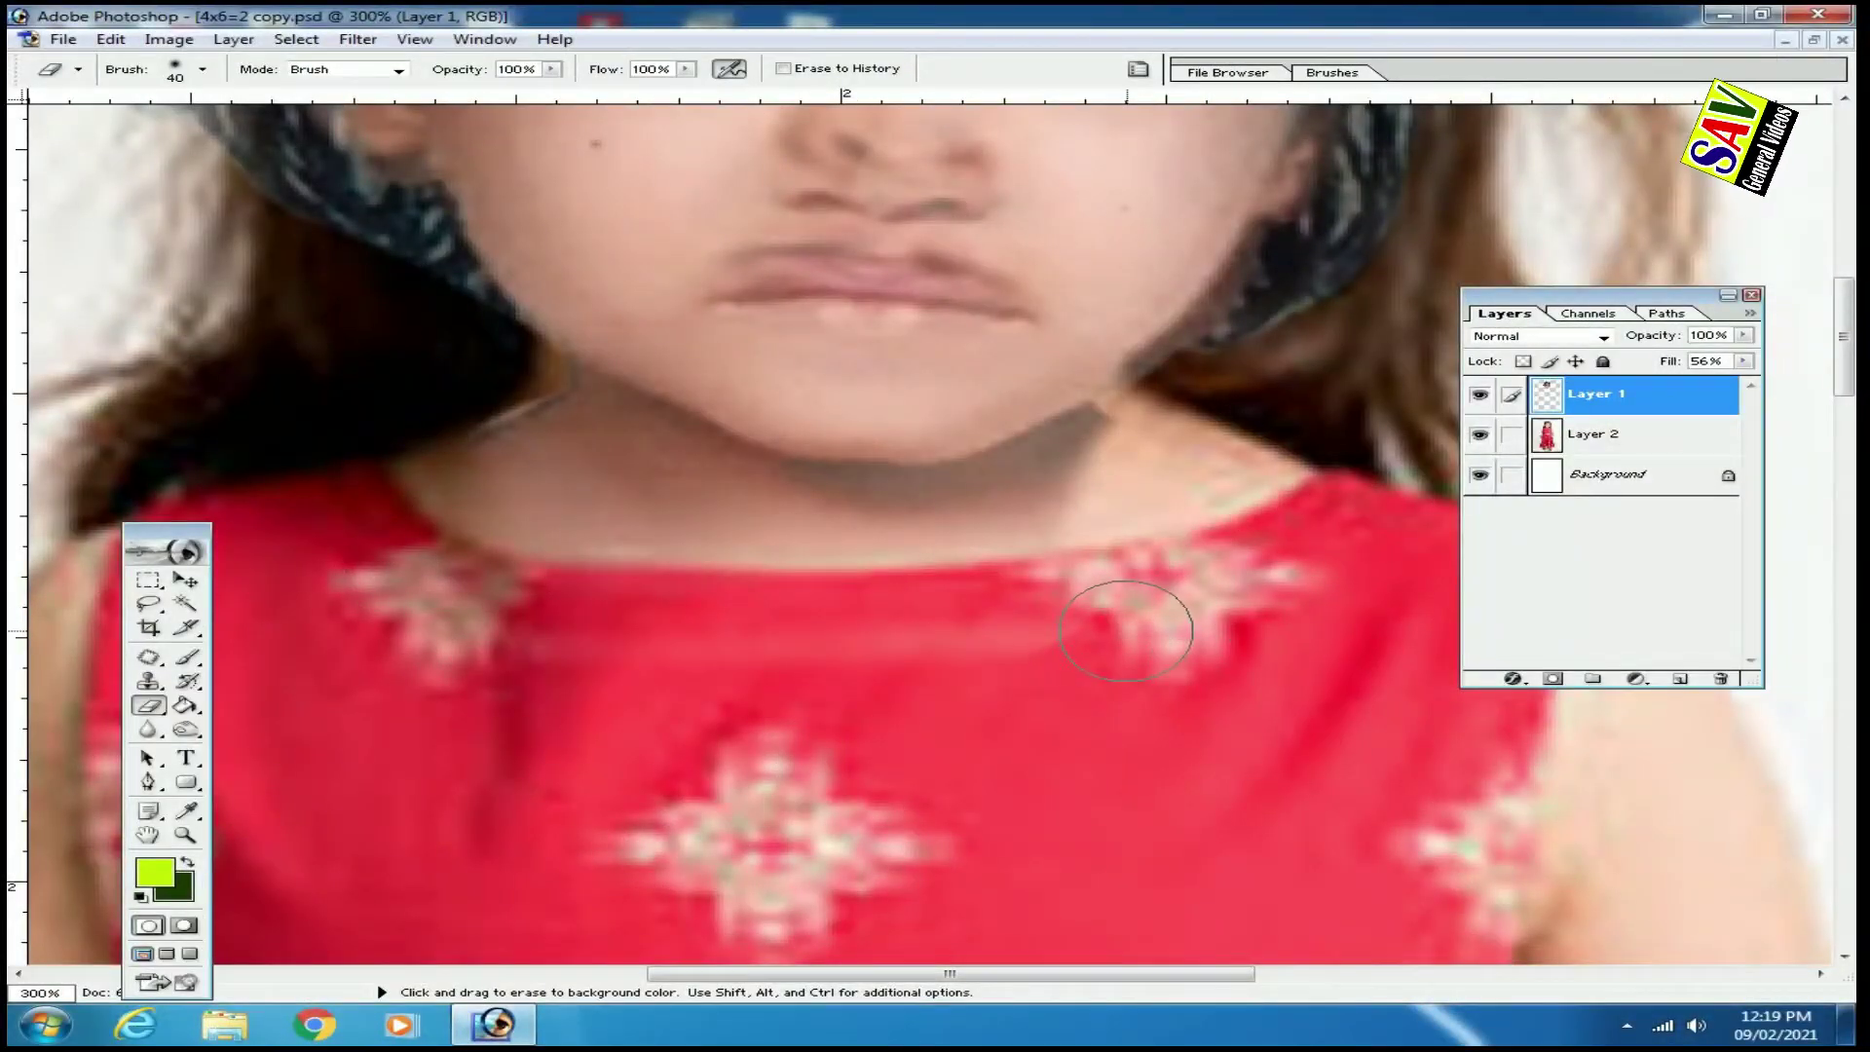
pyautogui.moveTo(1047, 631); pyautogui.dragTo(667, 626)
pyautogui.press(']')
pyautogui.press(']')
pyautogui.scroll(3, 380, 529)
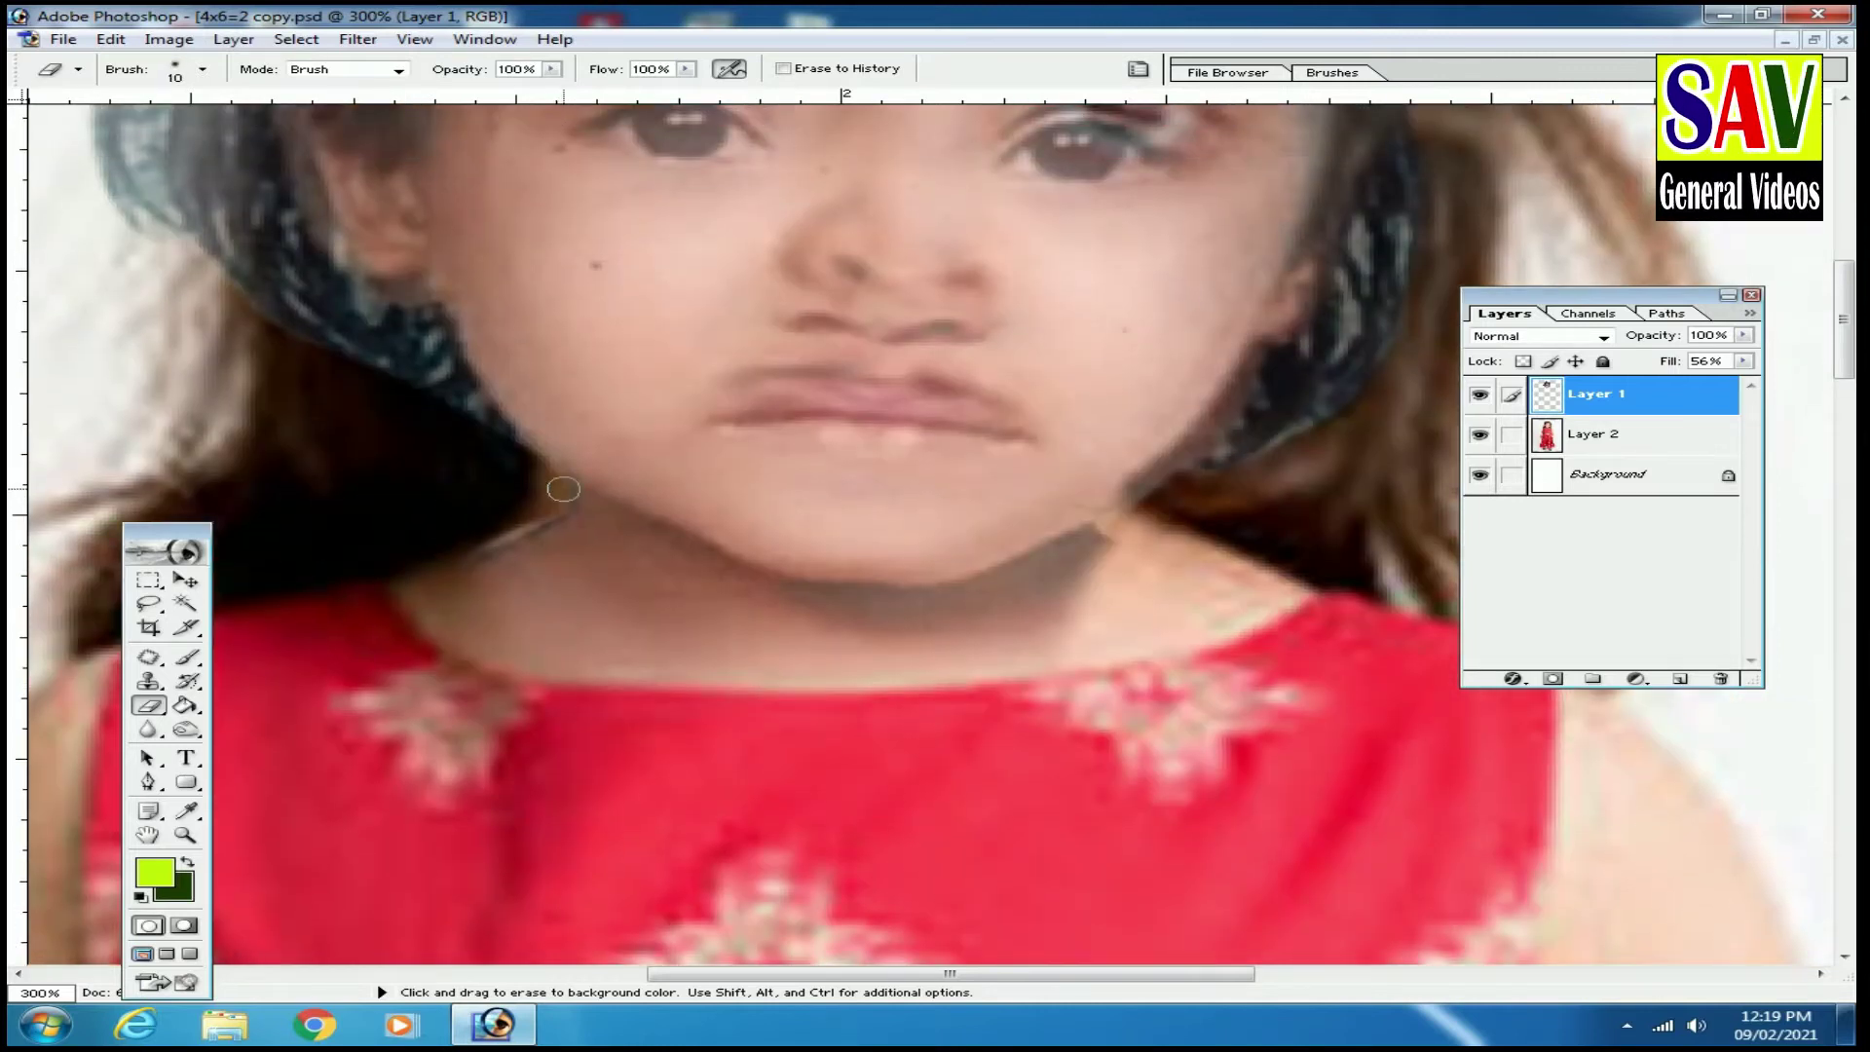
pyautogui.press(']')
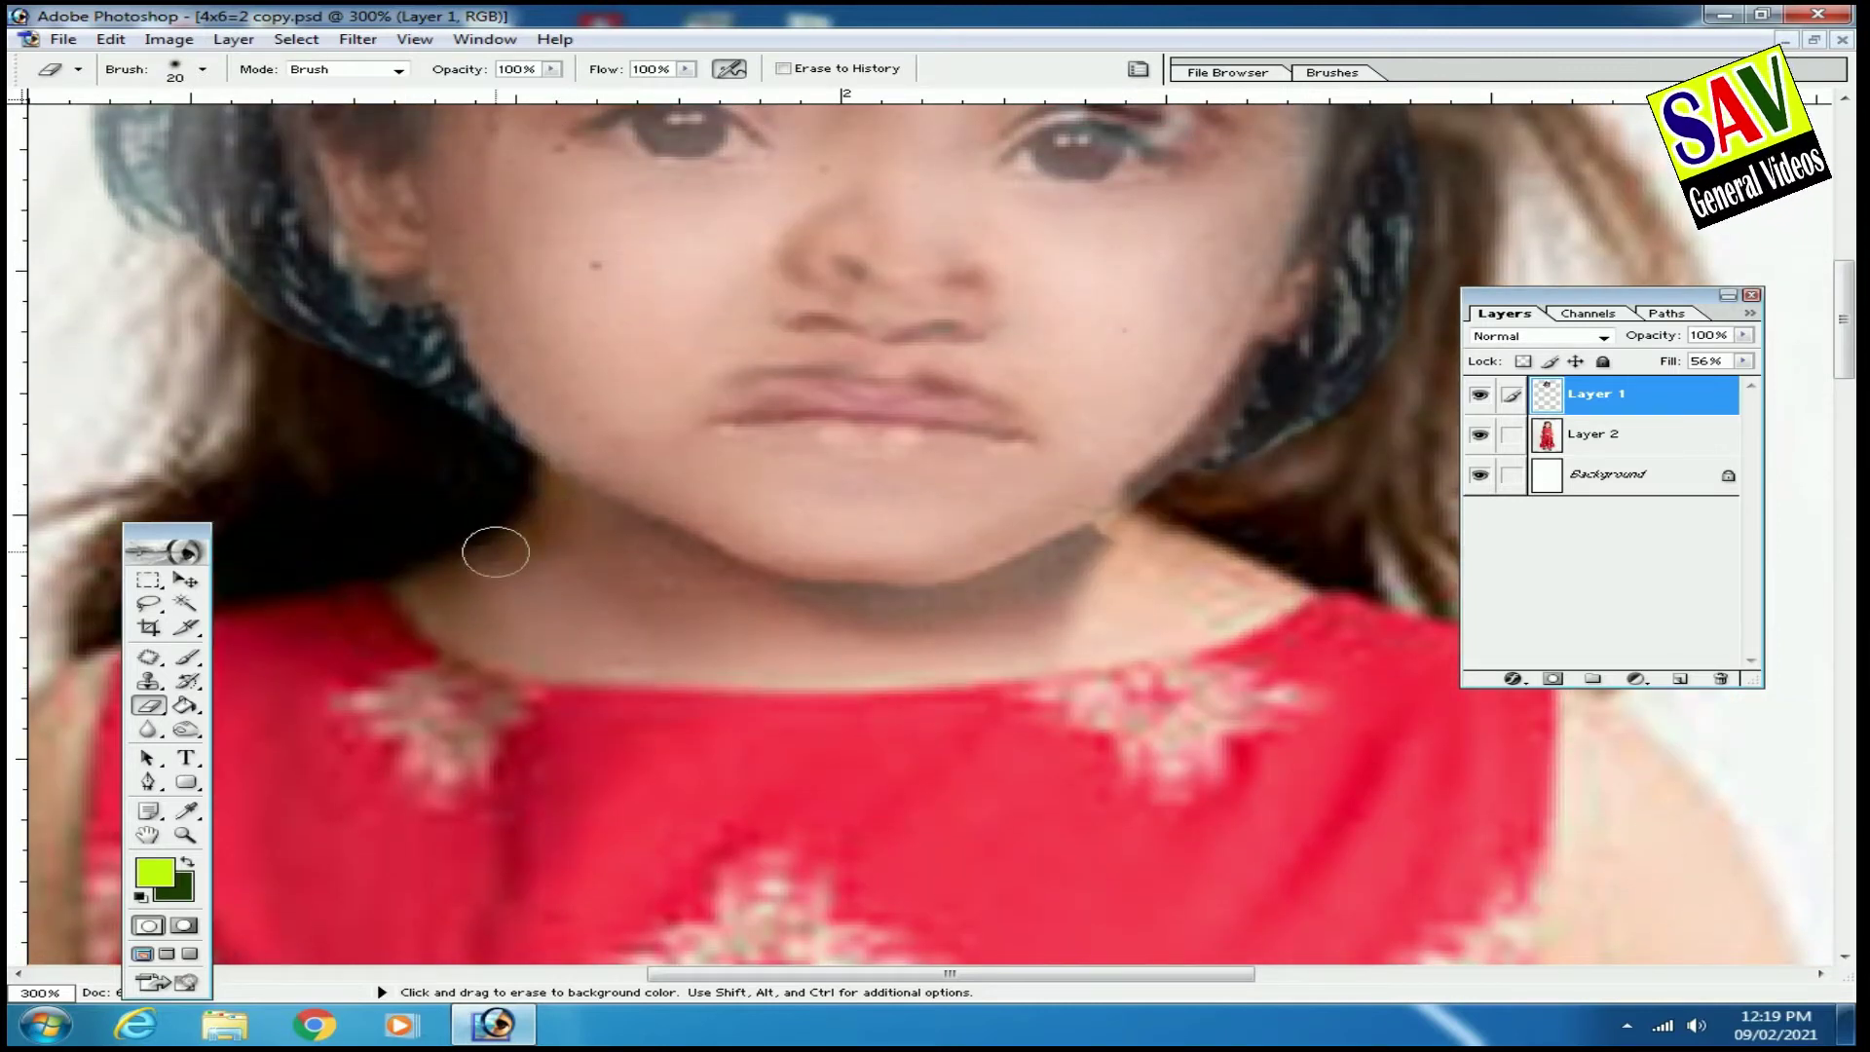
# Set the eraser to a 9 px brush at 38% opacity.
pyautogui.rightClick(489, 590)
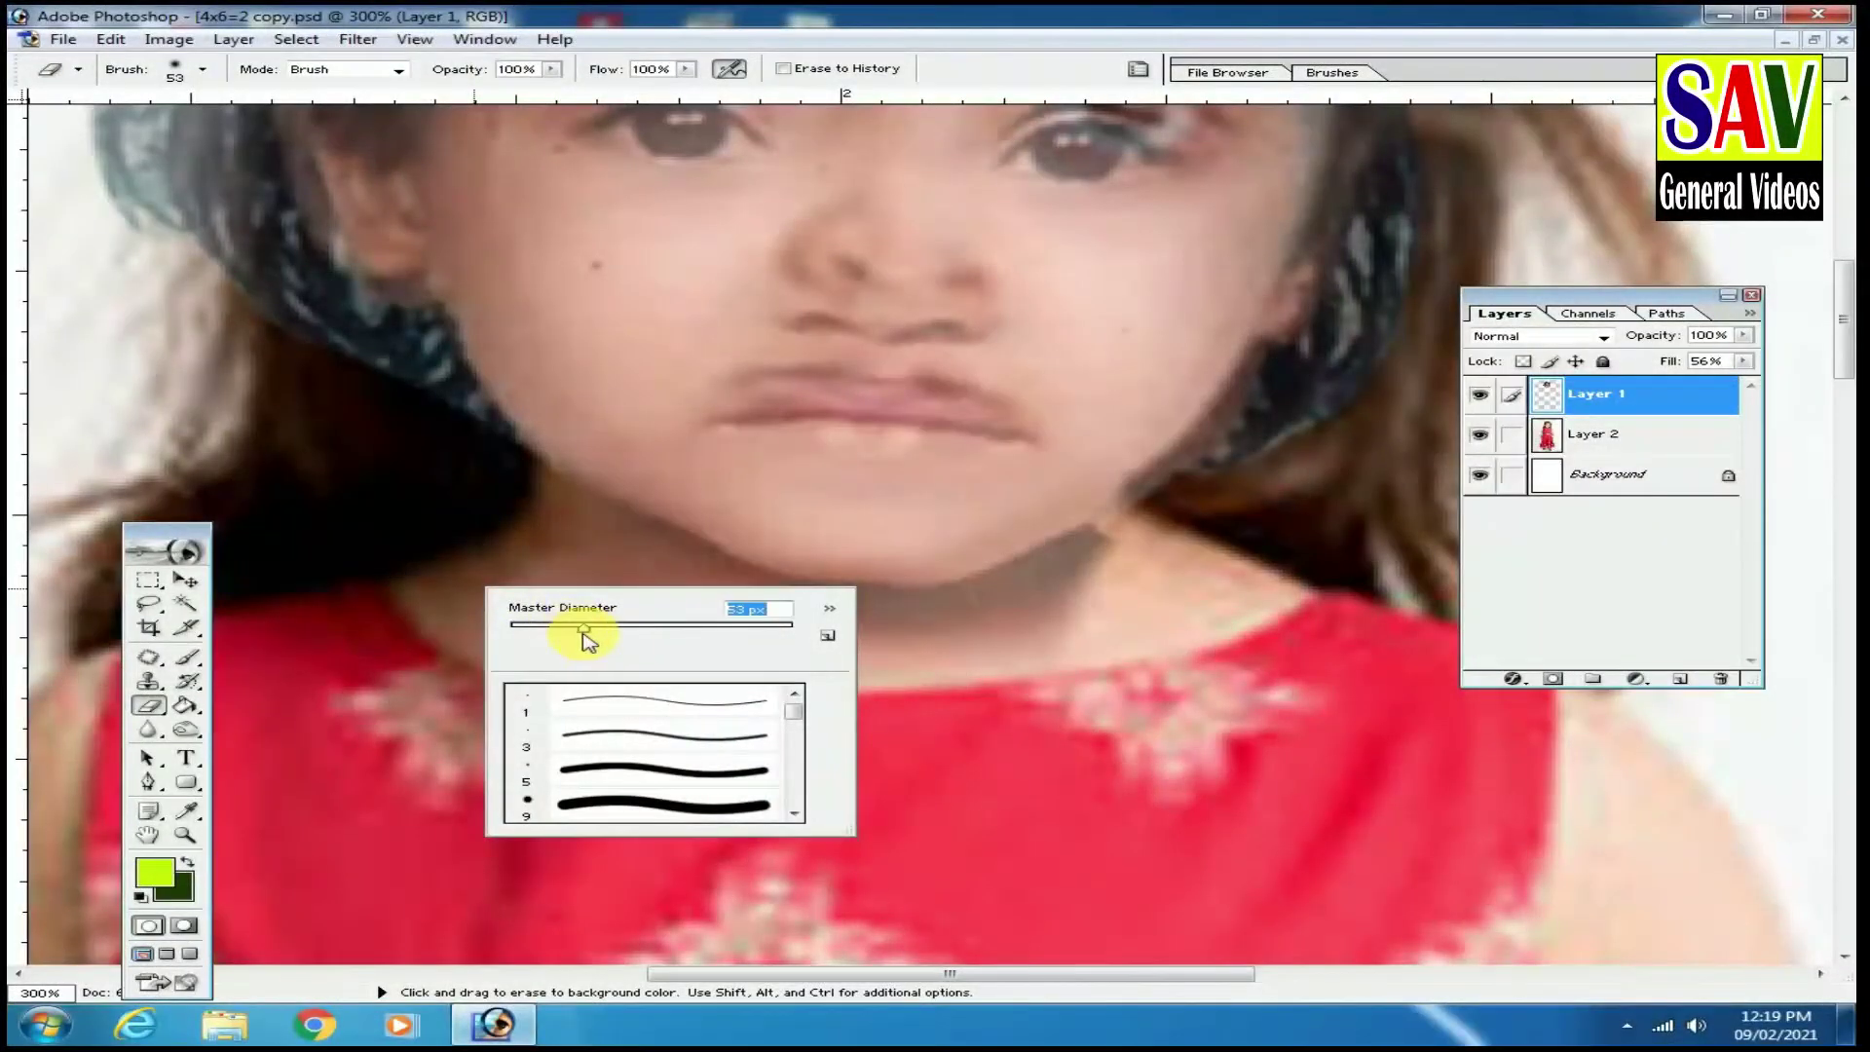
pyautogui.scroll(-2, 542, 699)
pyautogui.scroll(-2, 606, 718)
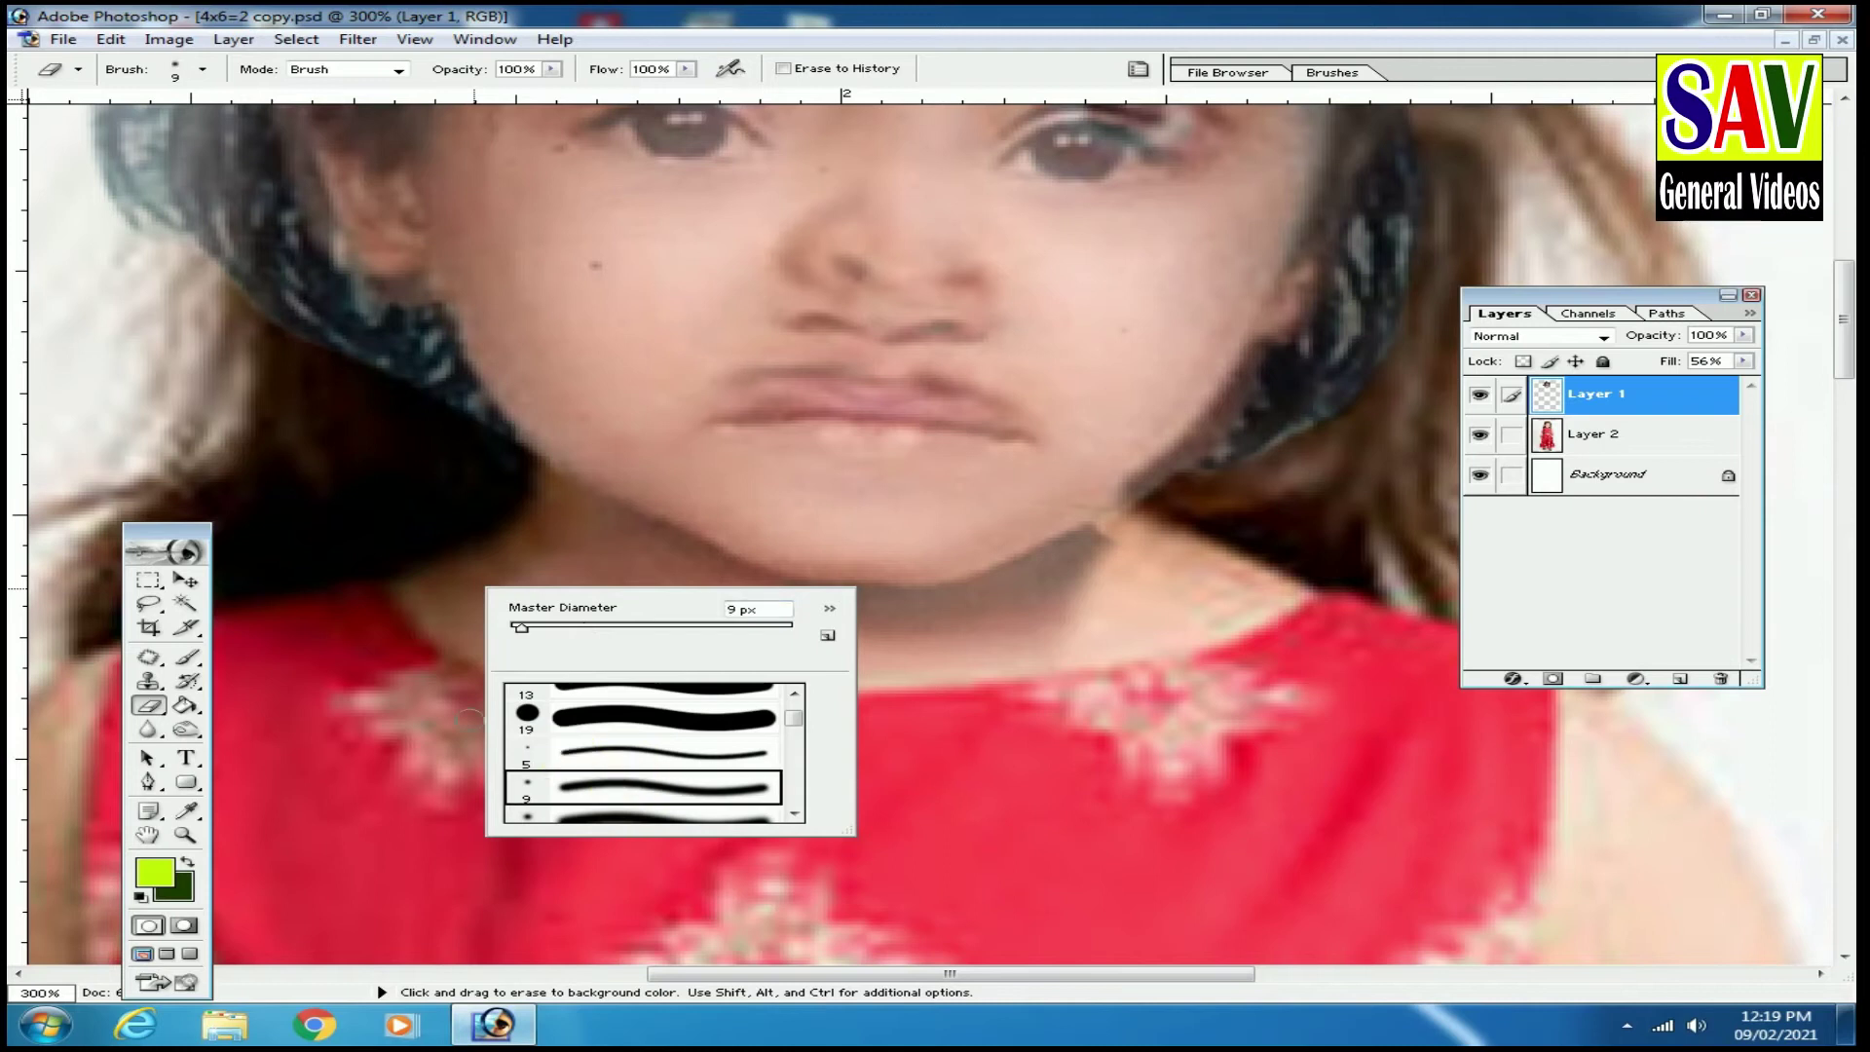
pyautogui.click(363, 701)
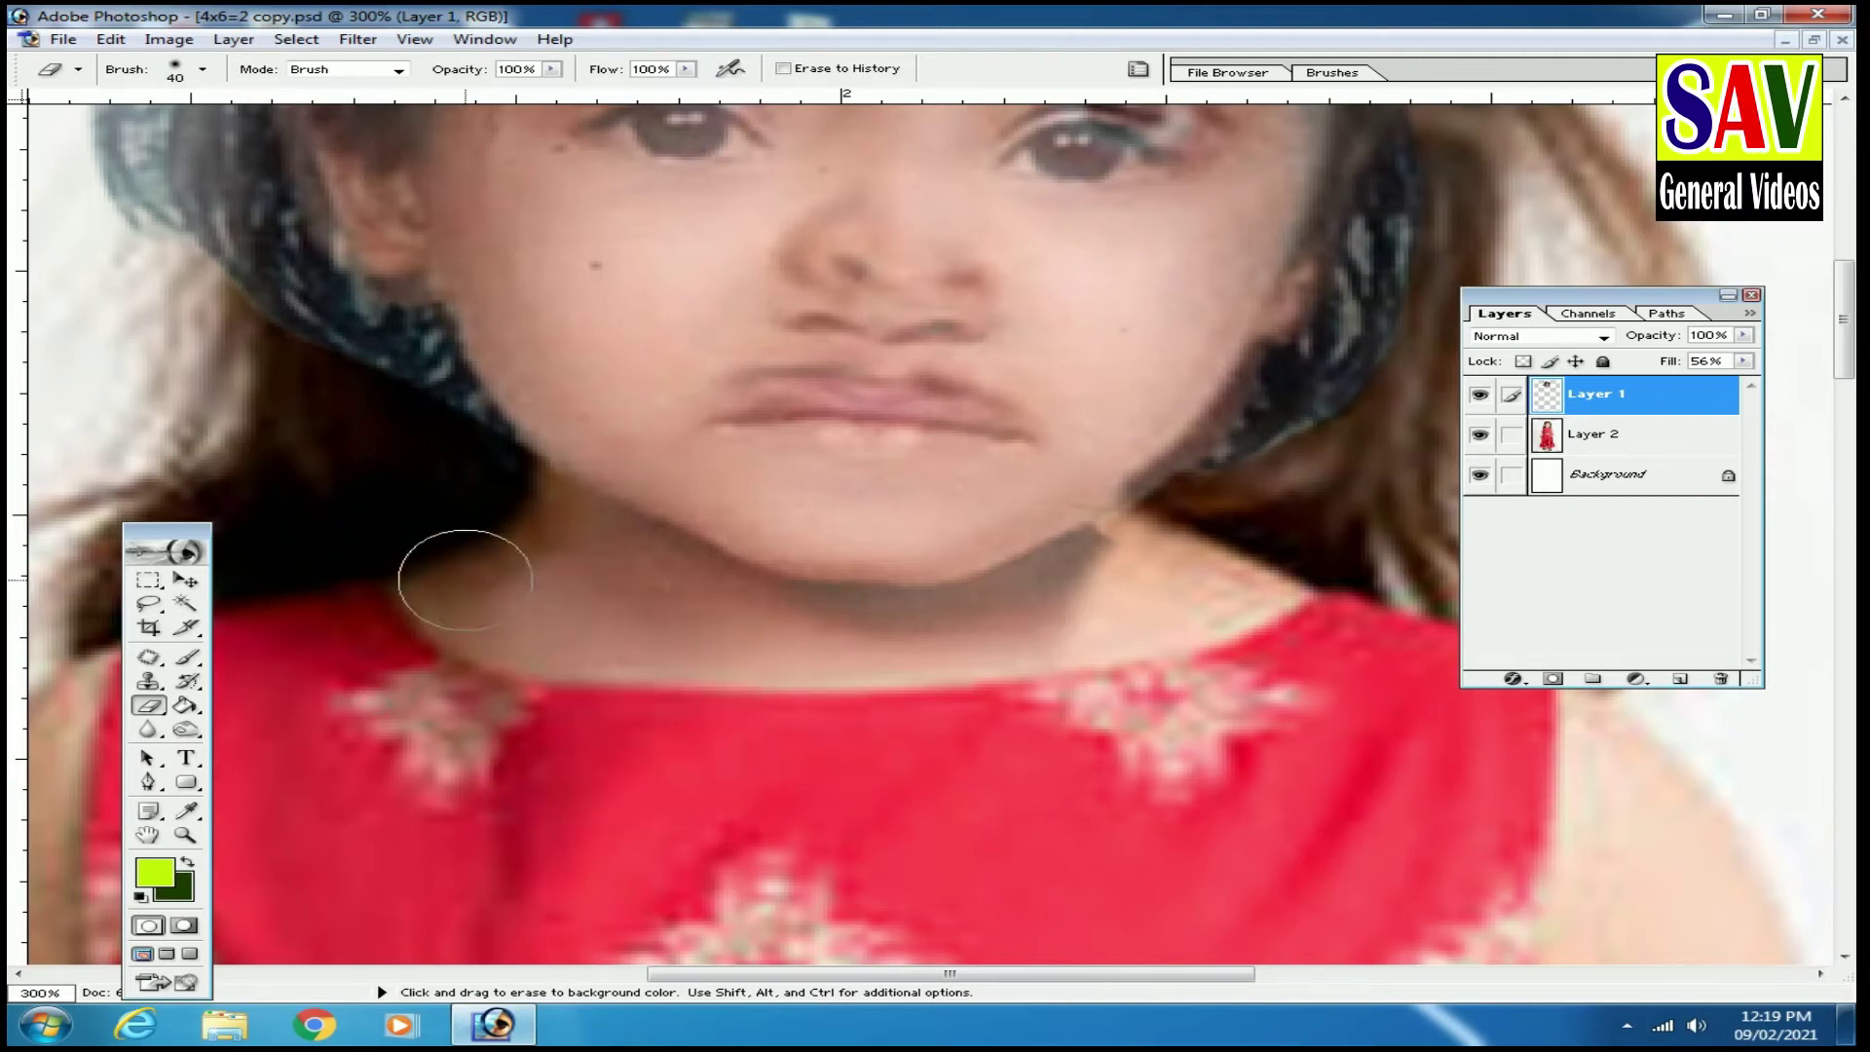
pyautogui.click(551, 69)
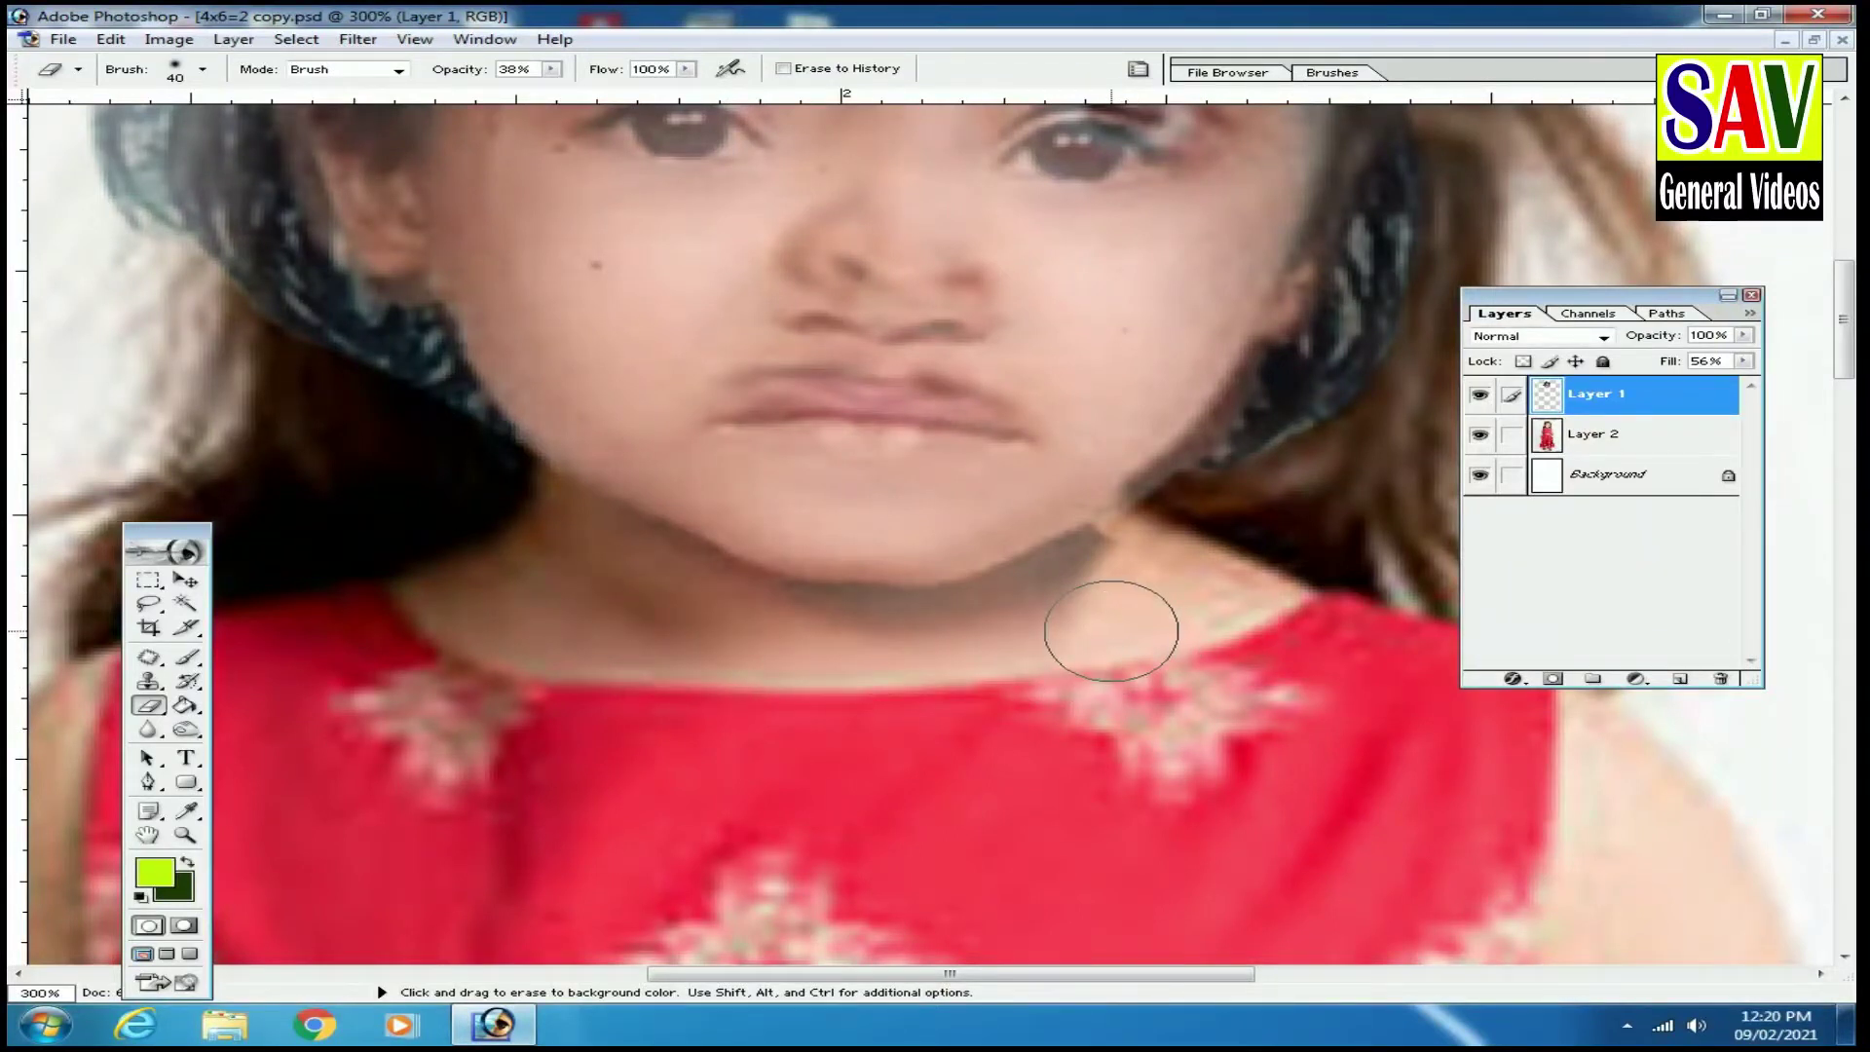
pyautogui.scroll(-1, 1112, 631)
pyautogui.press('[')
pyautogui.press('[')
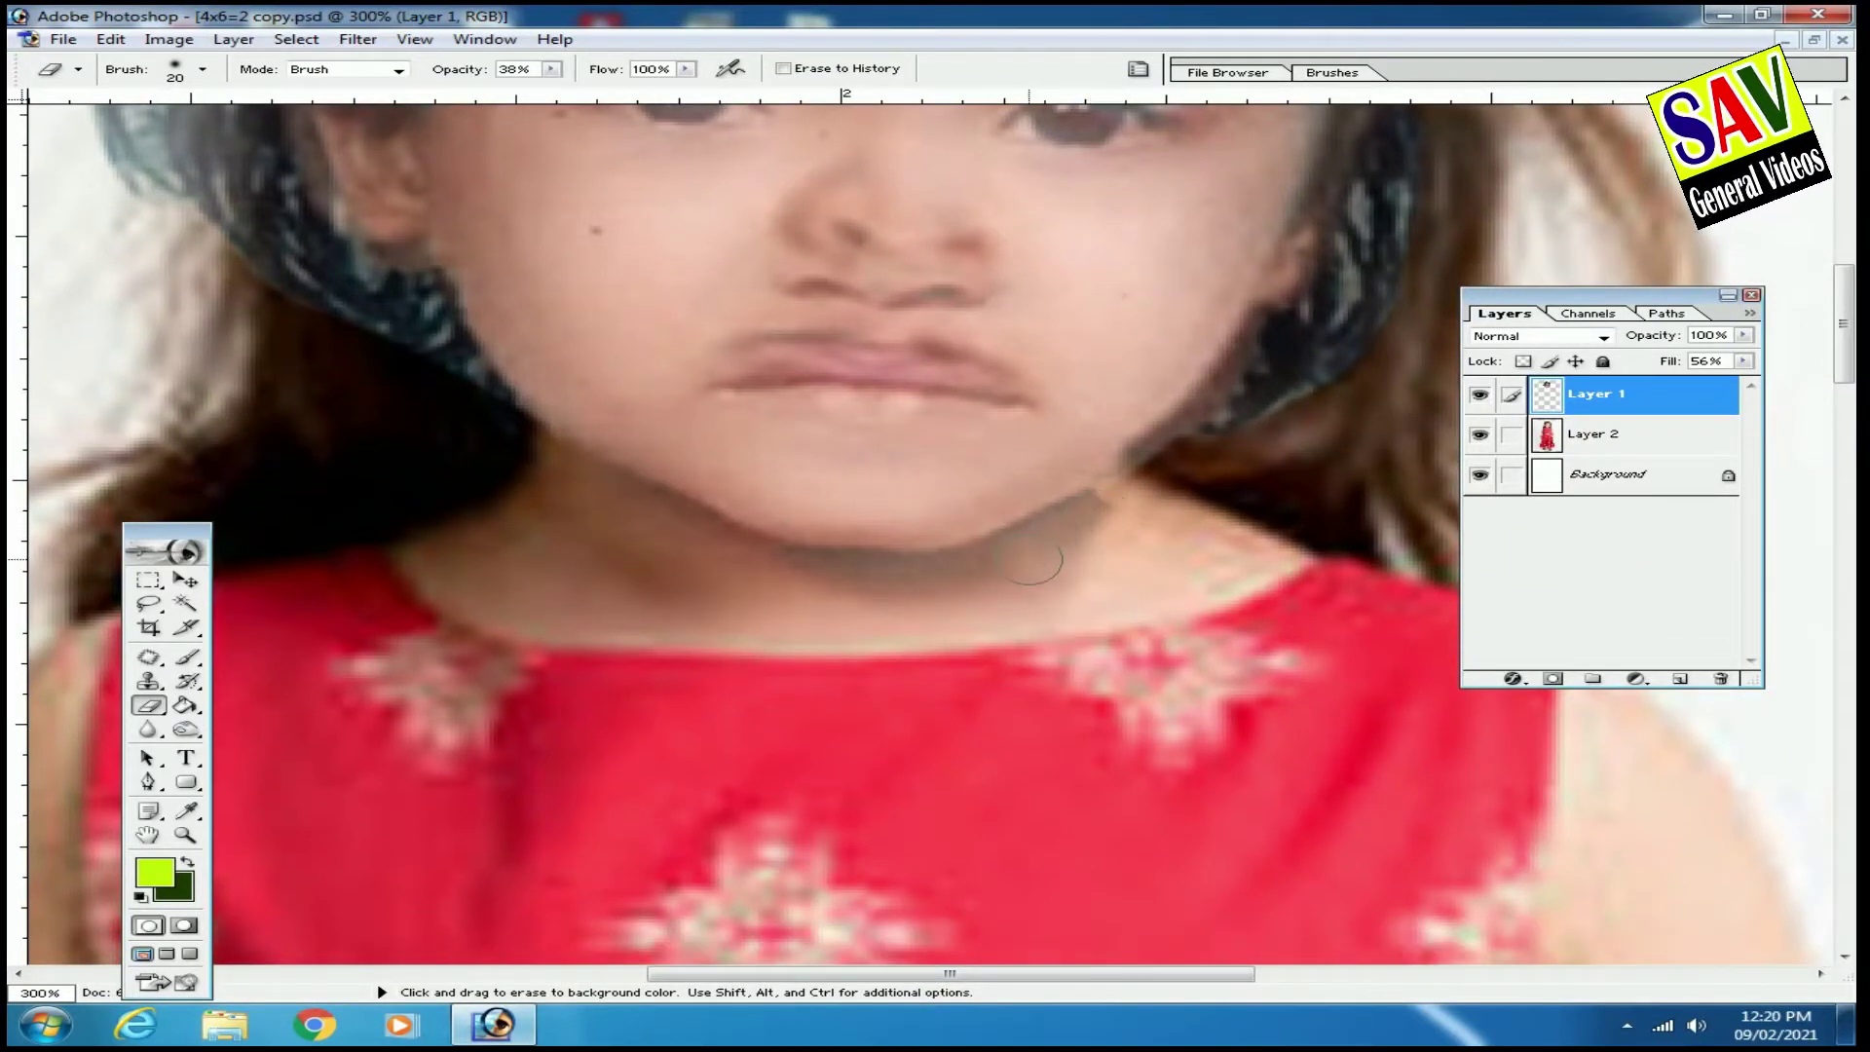
# Soften the dark shadow under the chin and along the neck, then fit the image on screen.
pyautogui.moveTo(1032, 562); pyautogui.dragTo(841, 587)
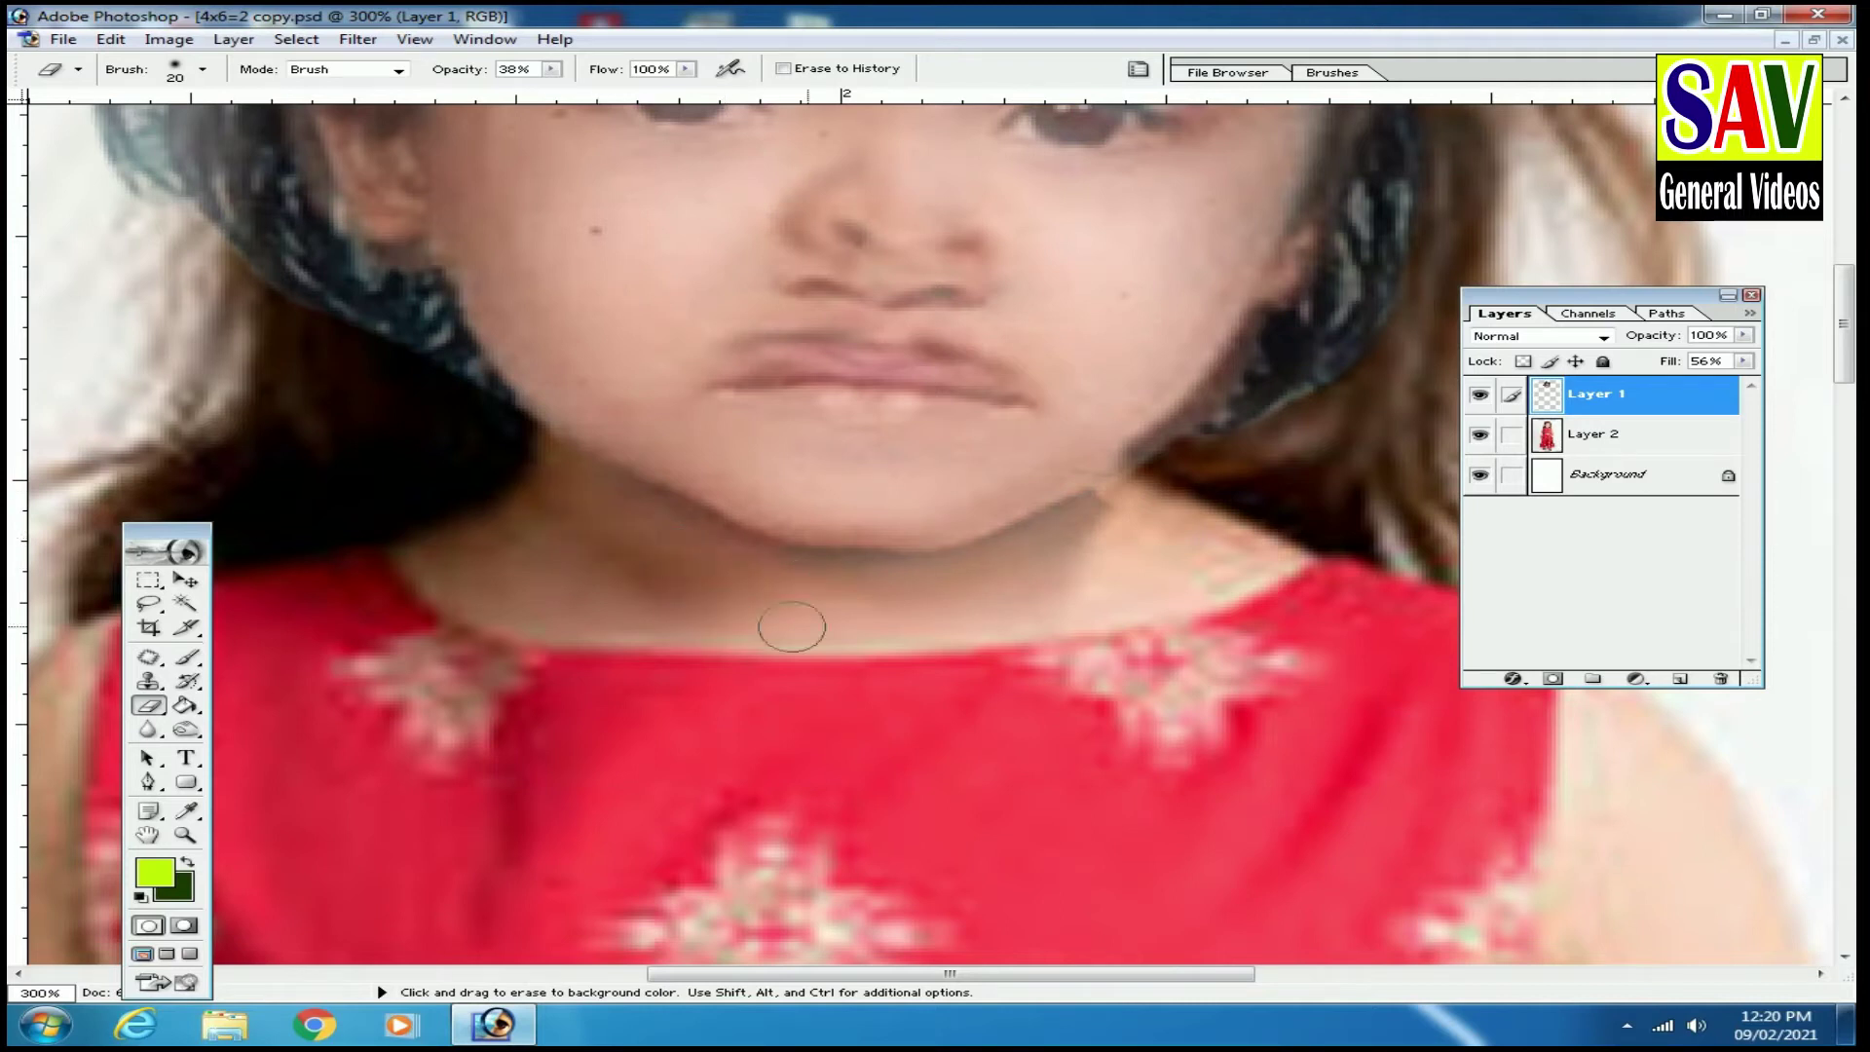
pyautogui.moveTo(1127, 513); pyautogui.dragTo(1021, 572)
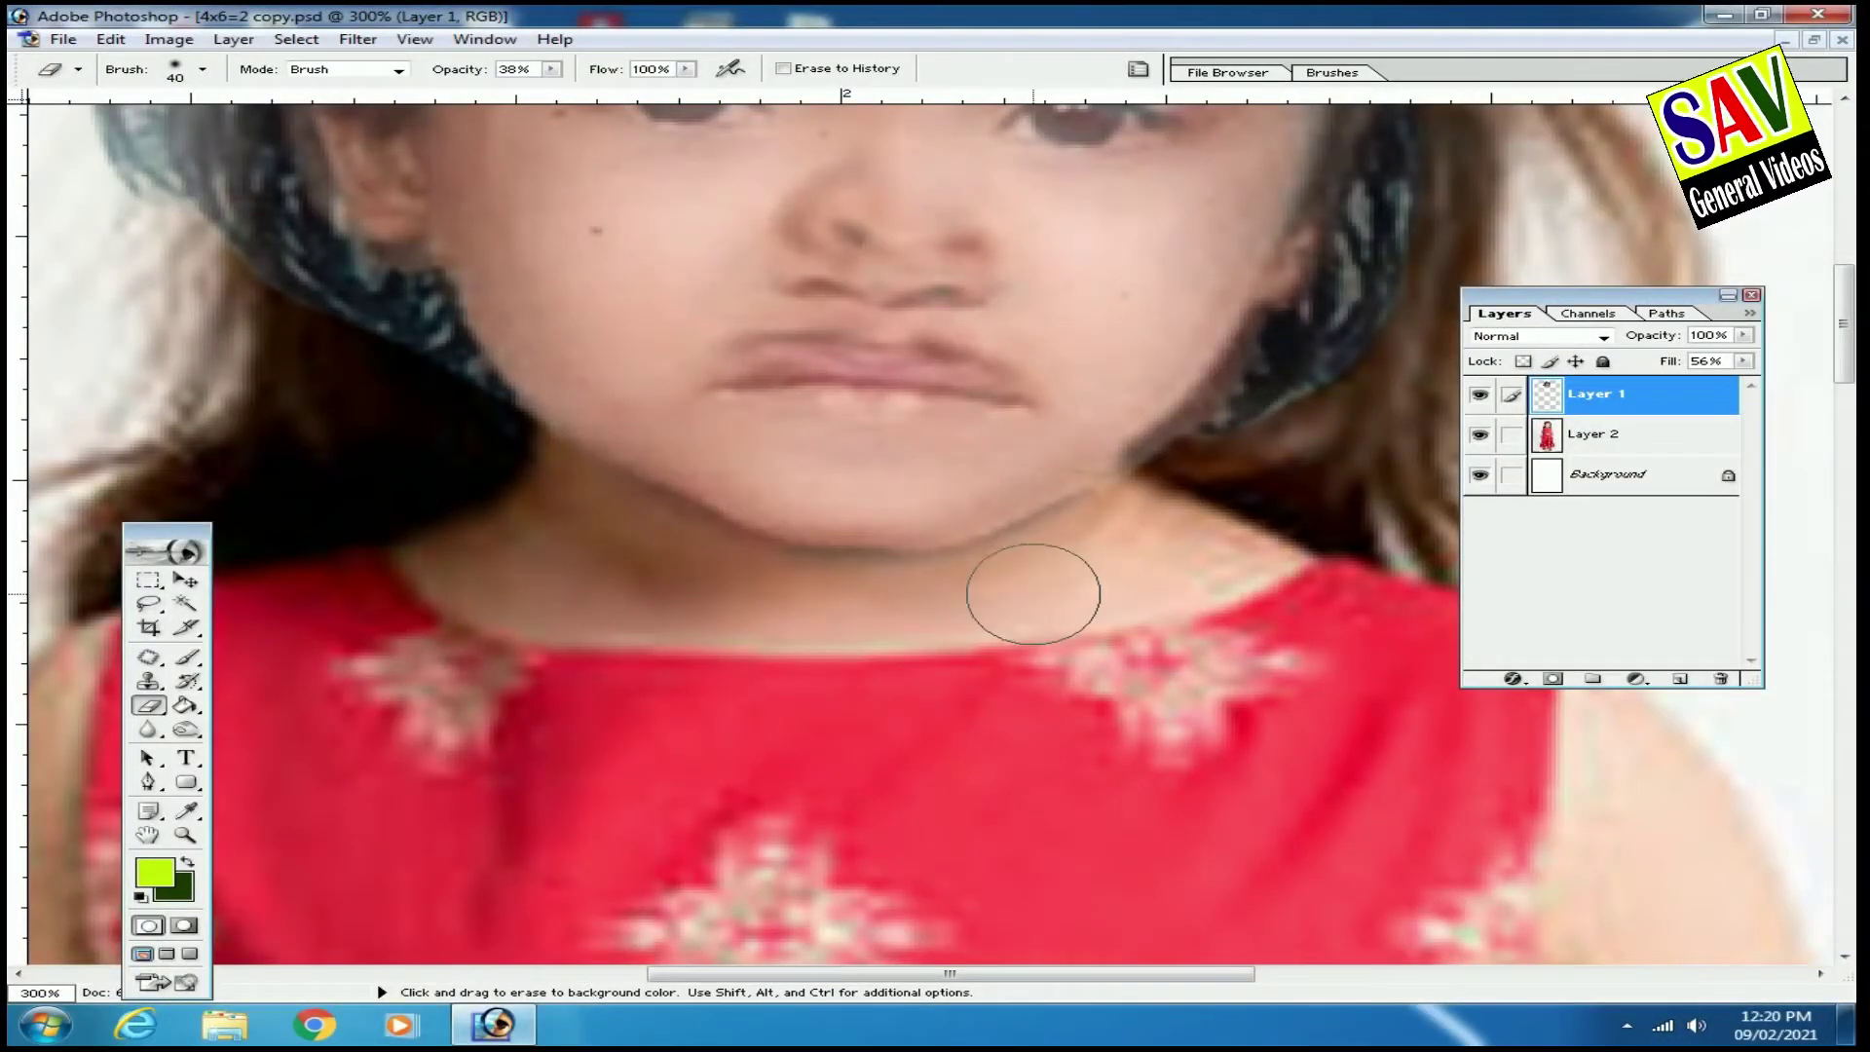
pyautogui.moveTo(1030, 592); pyautogui.dragTo(812, 601)
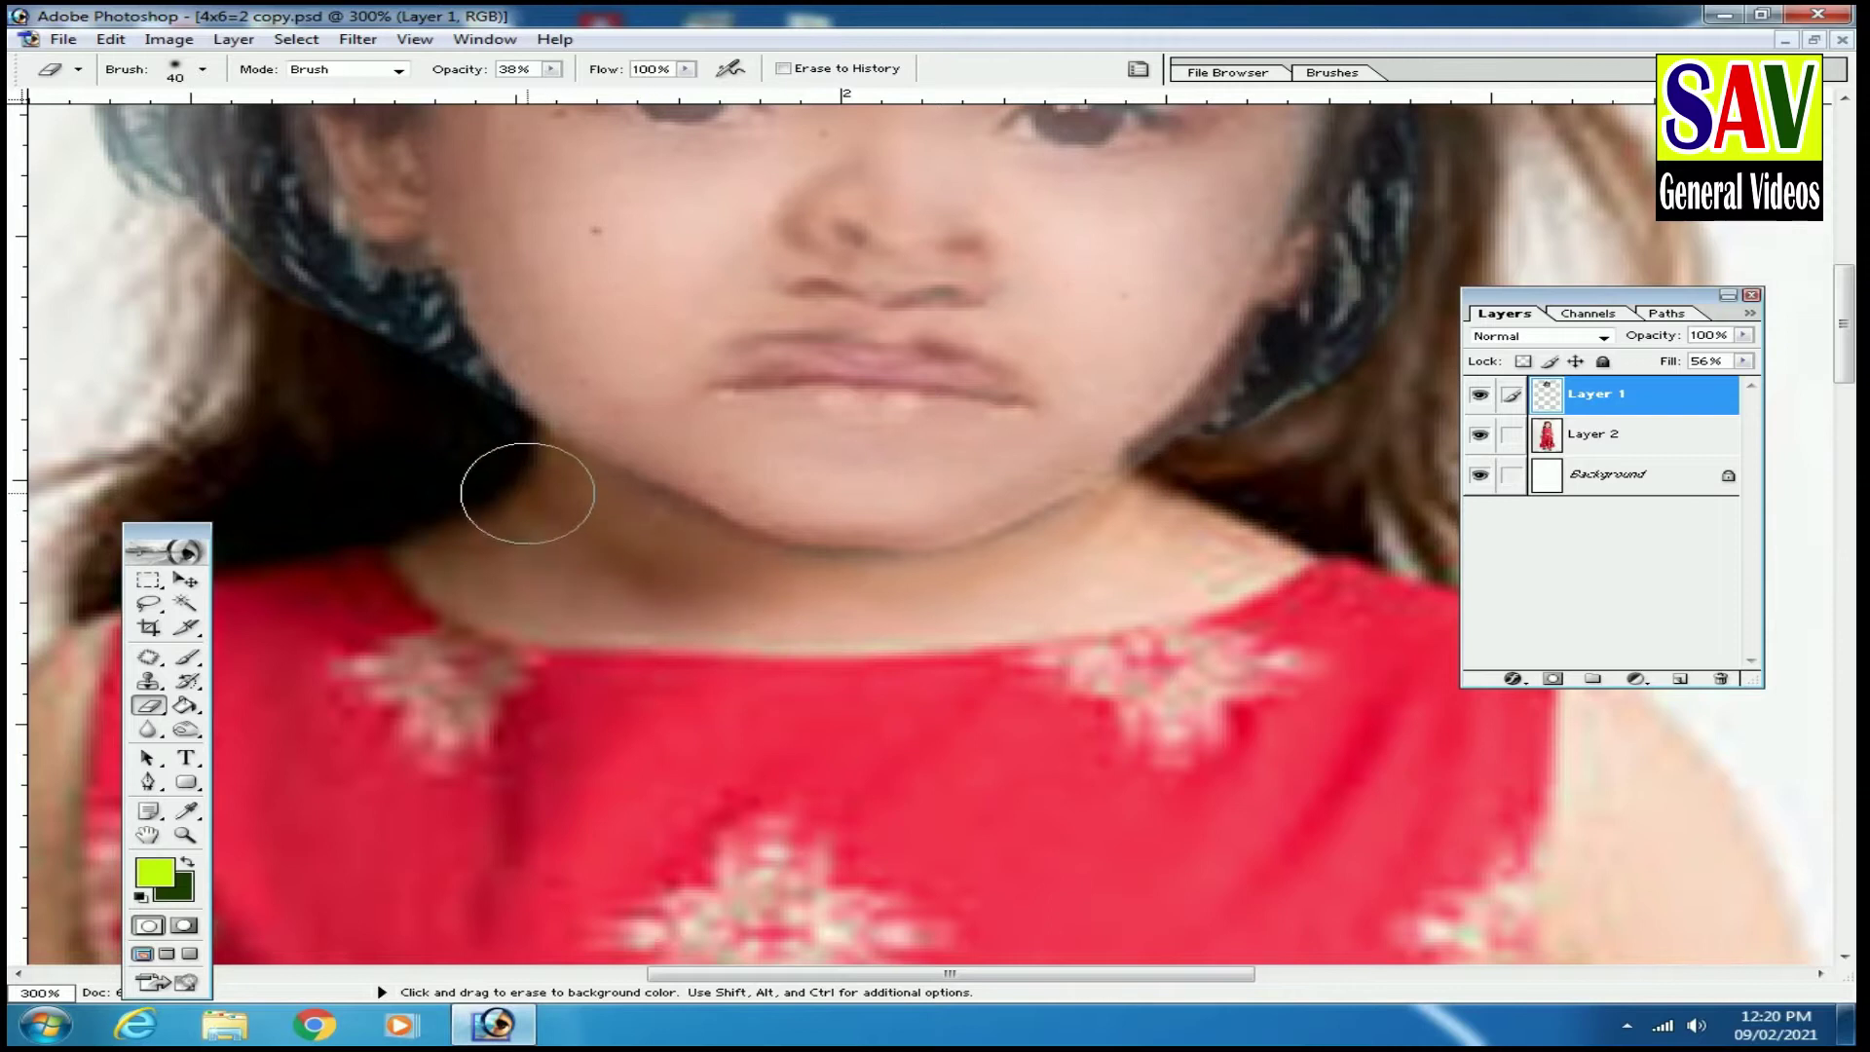
pyautogui.press('[')
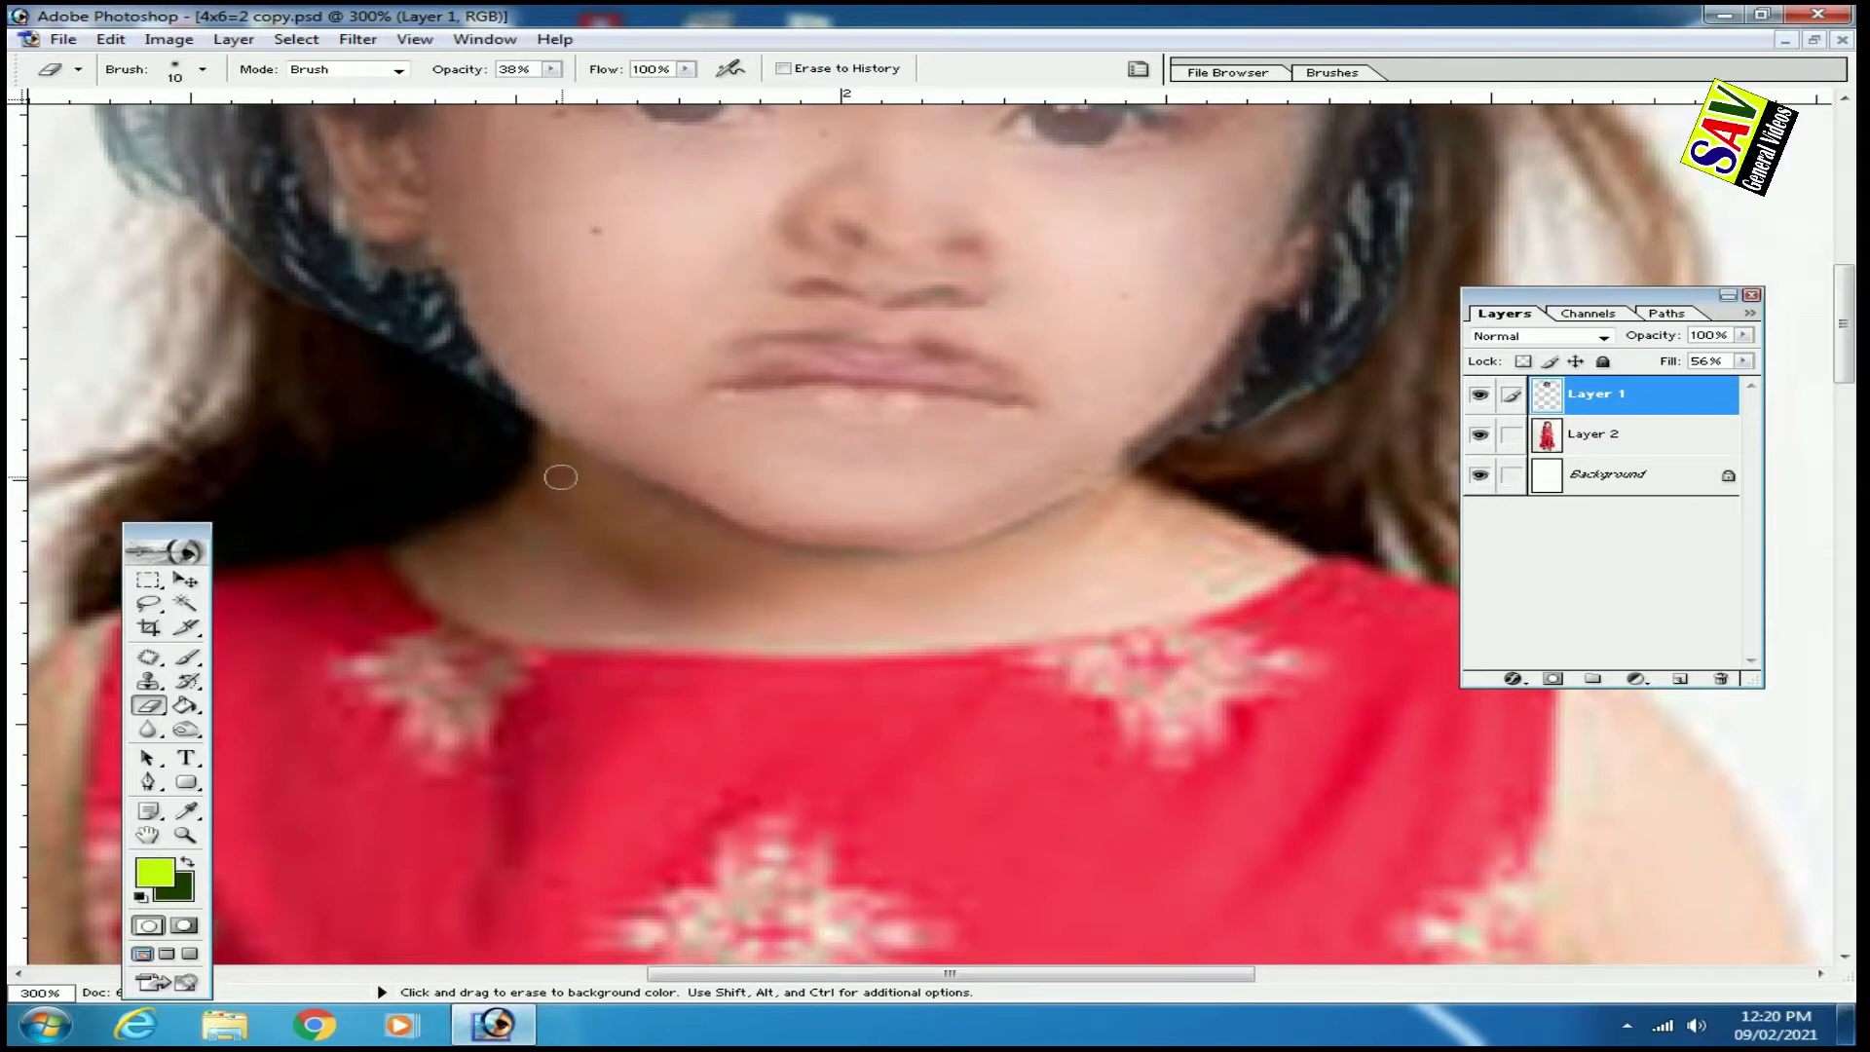
pyautogui.press(']')
pyautogui.hotkey('ctrl', 'alt', '0')
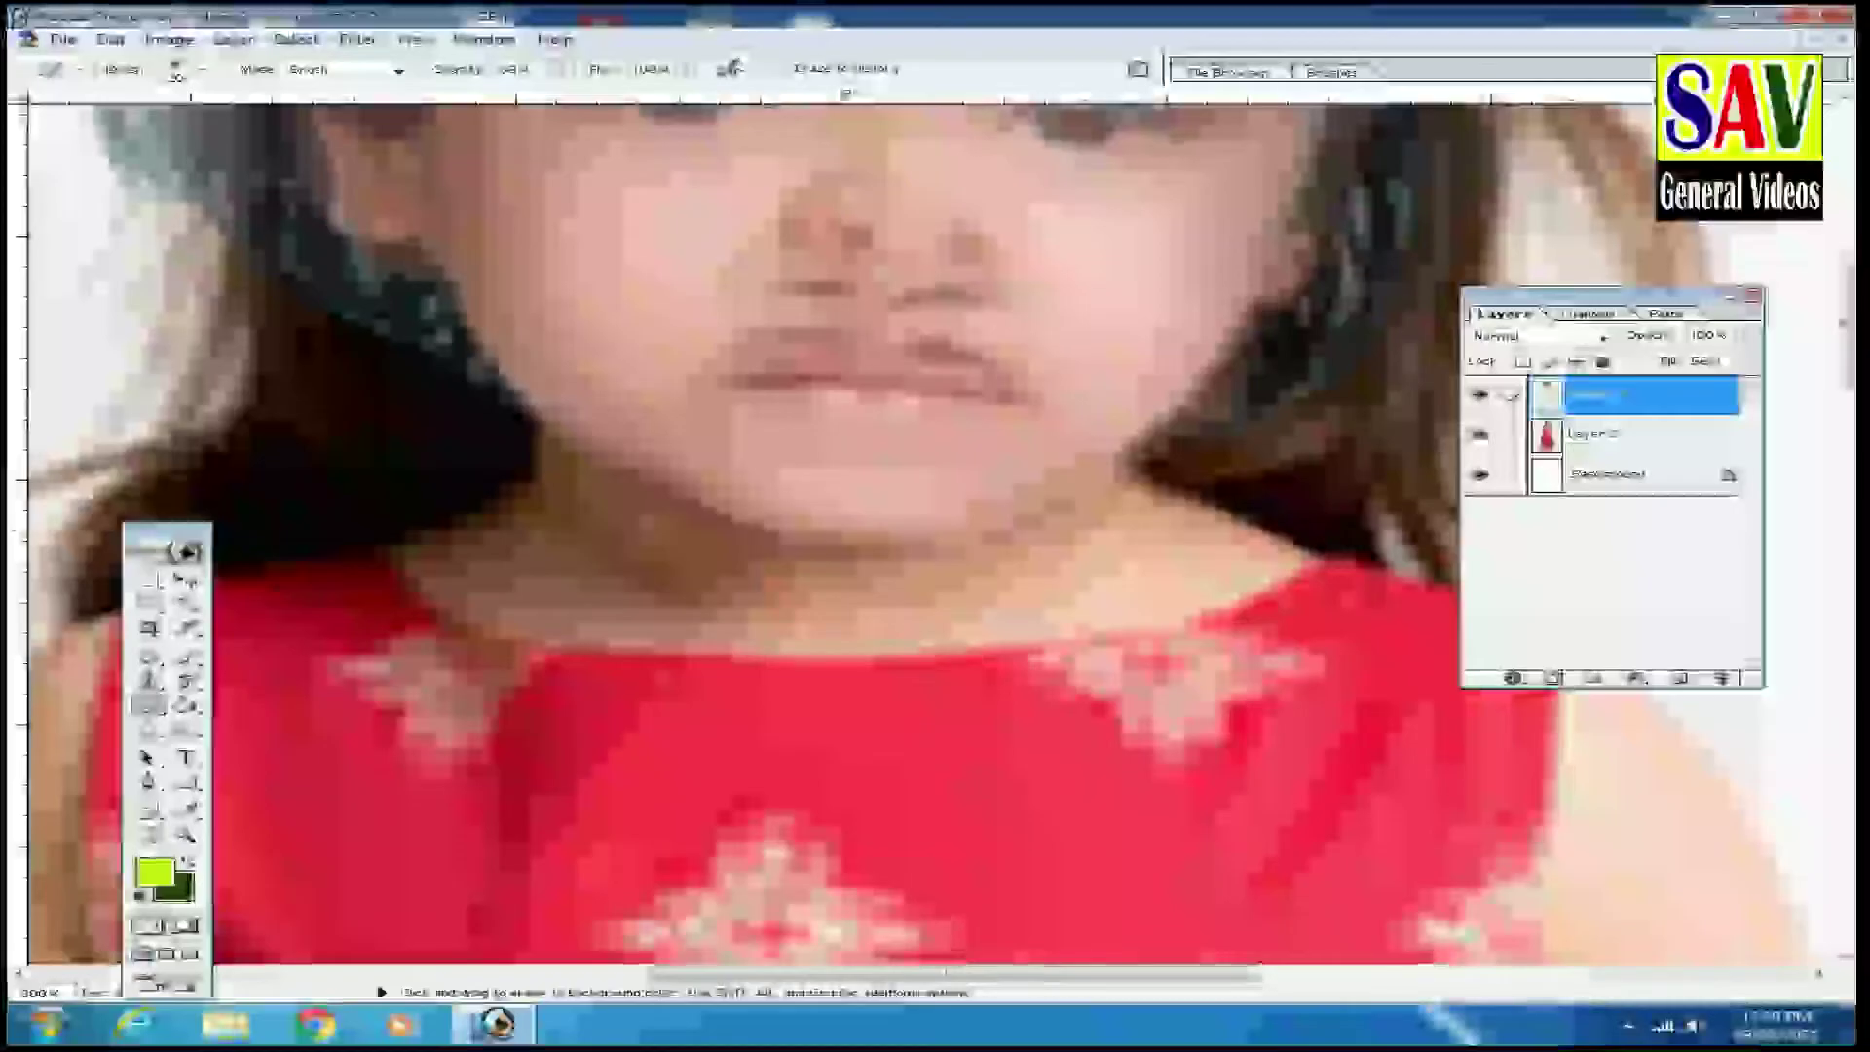
# Zoom to 200% and erase the leftover dark hair along the right jaw.
pyautogui.hotkey('ctrl', '+')
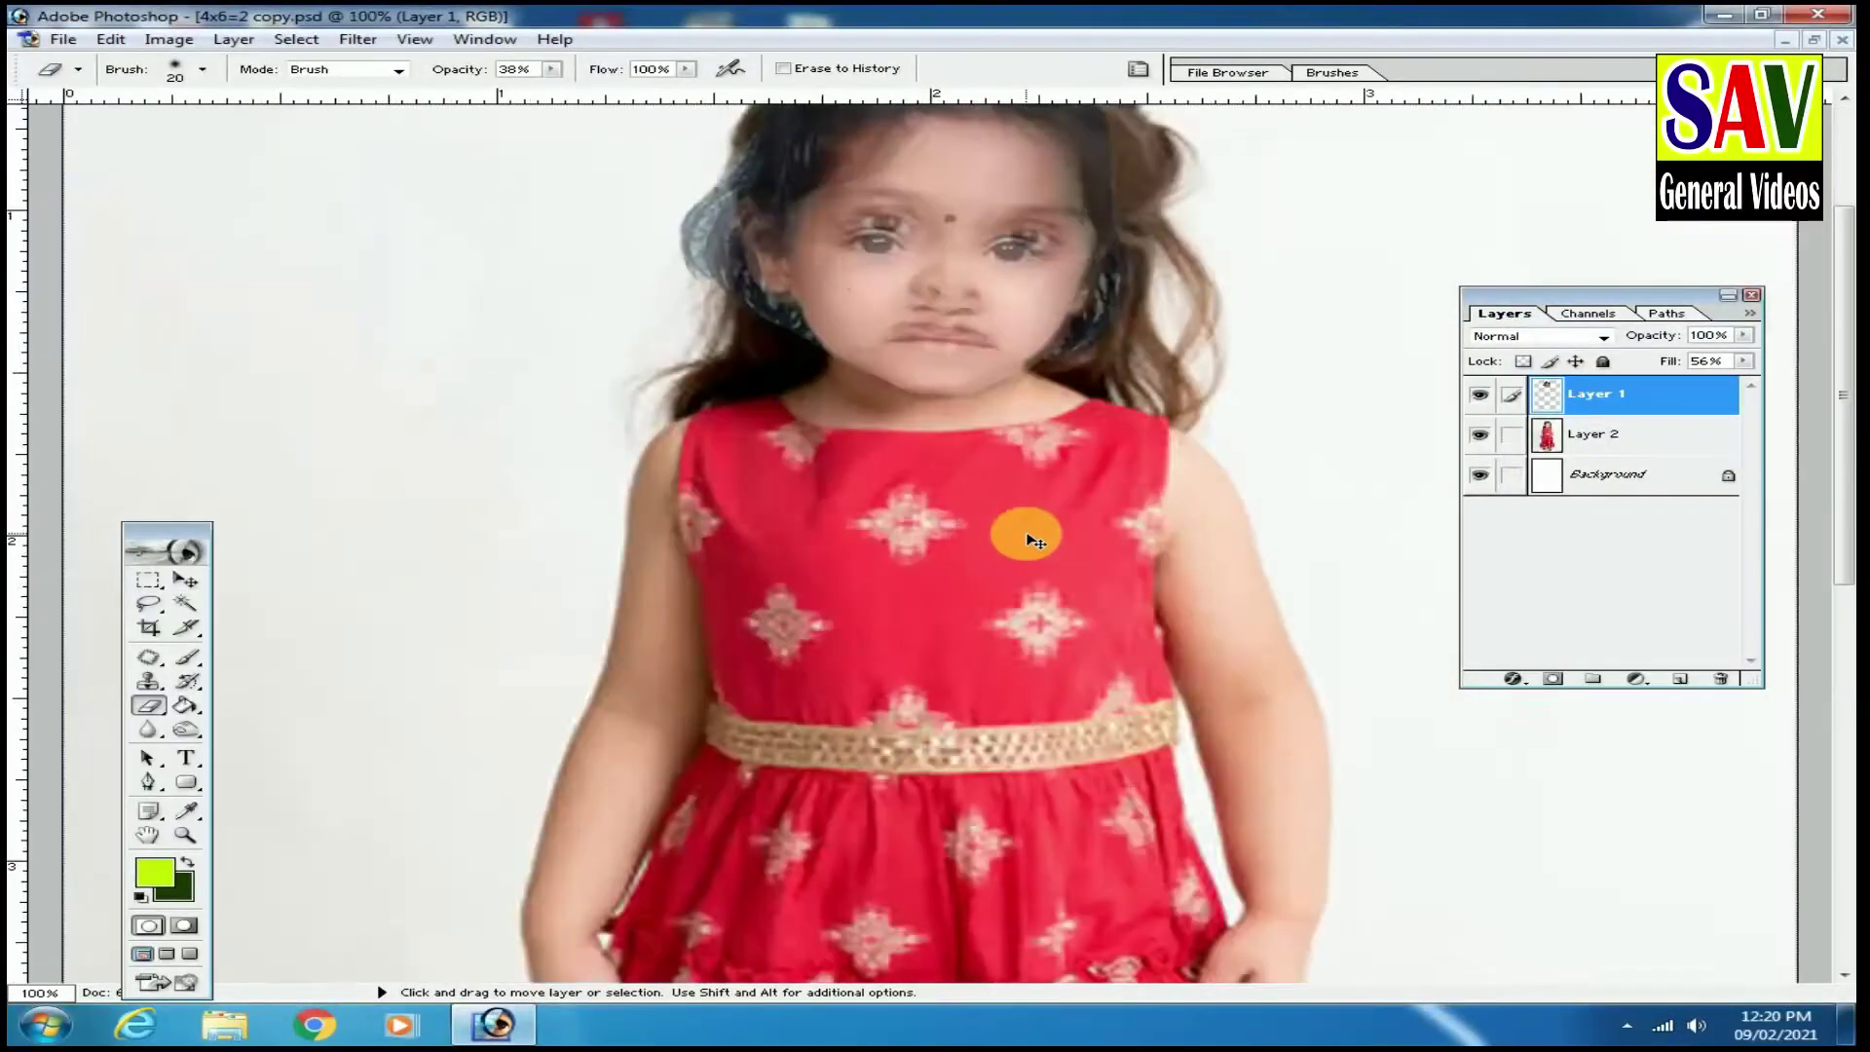
pyautogui.scroll(5, 1085, 522)
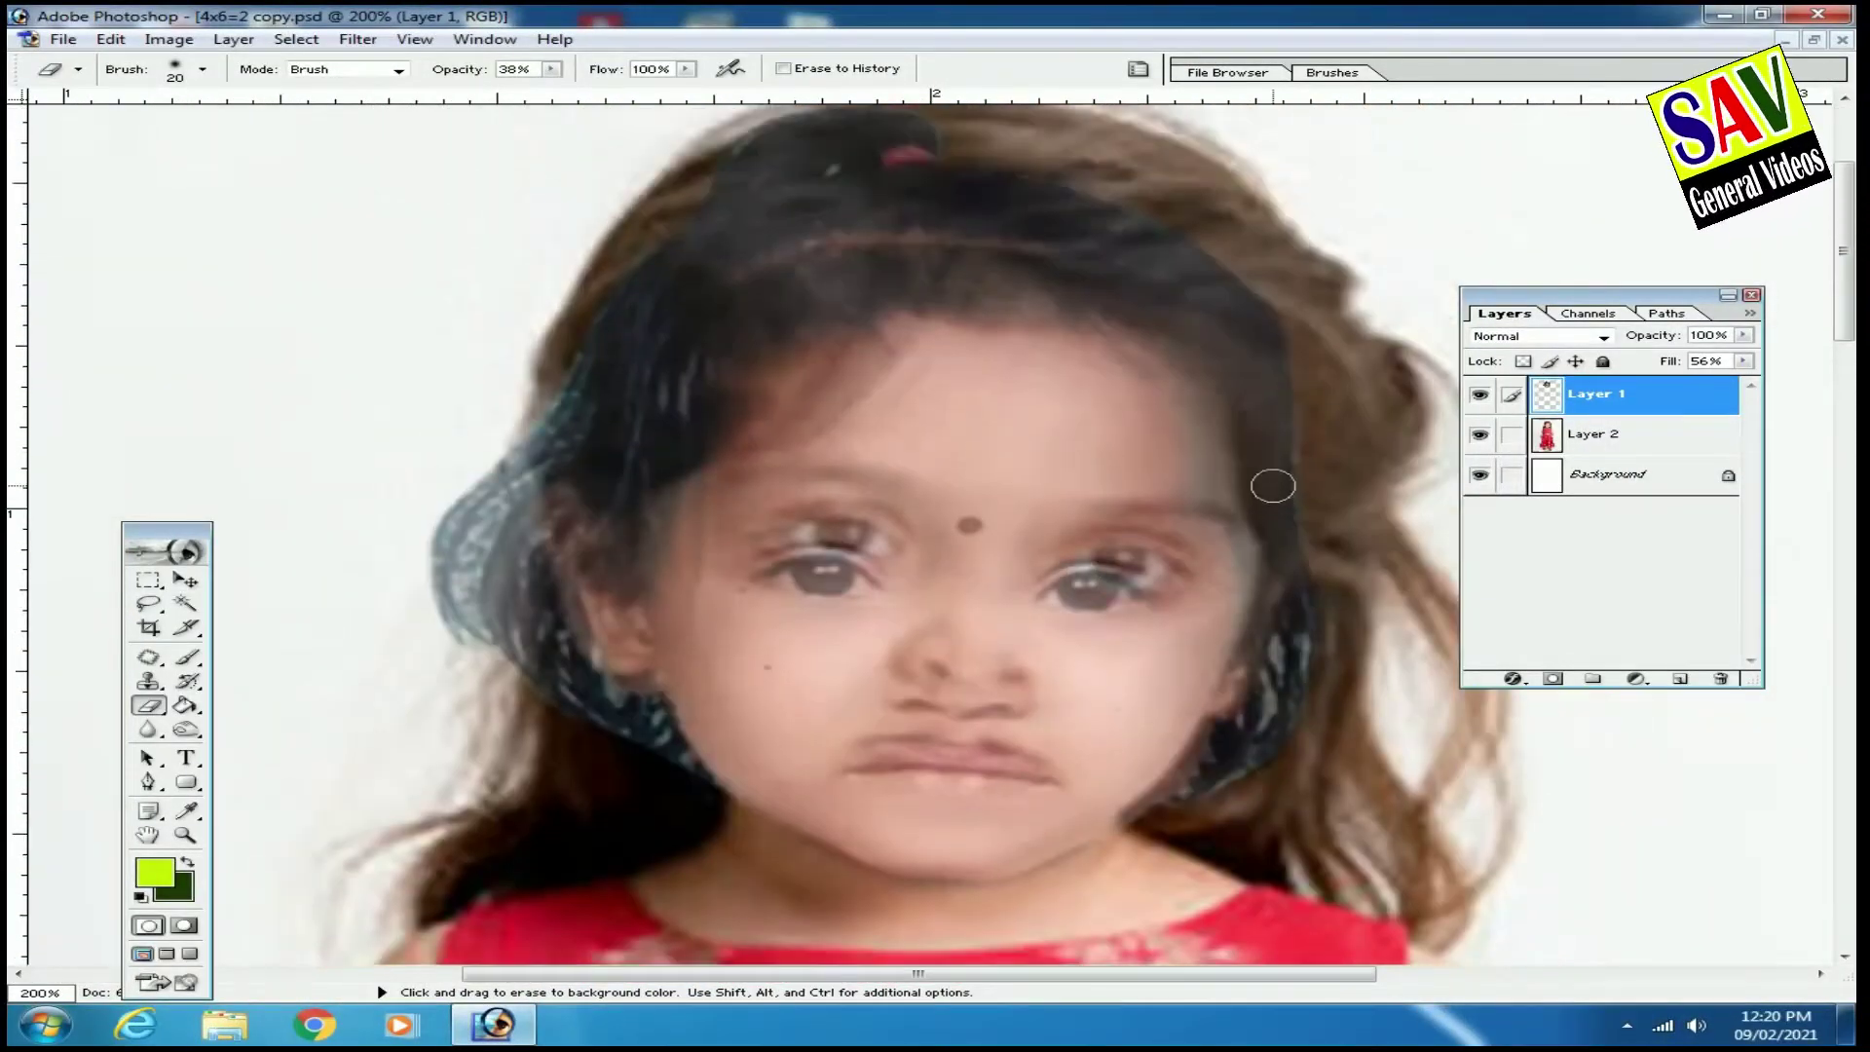
pyautogui.press(']')
pyautogui.press(']')
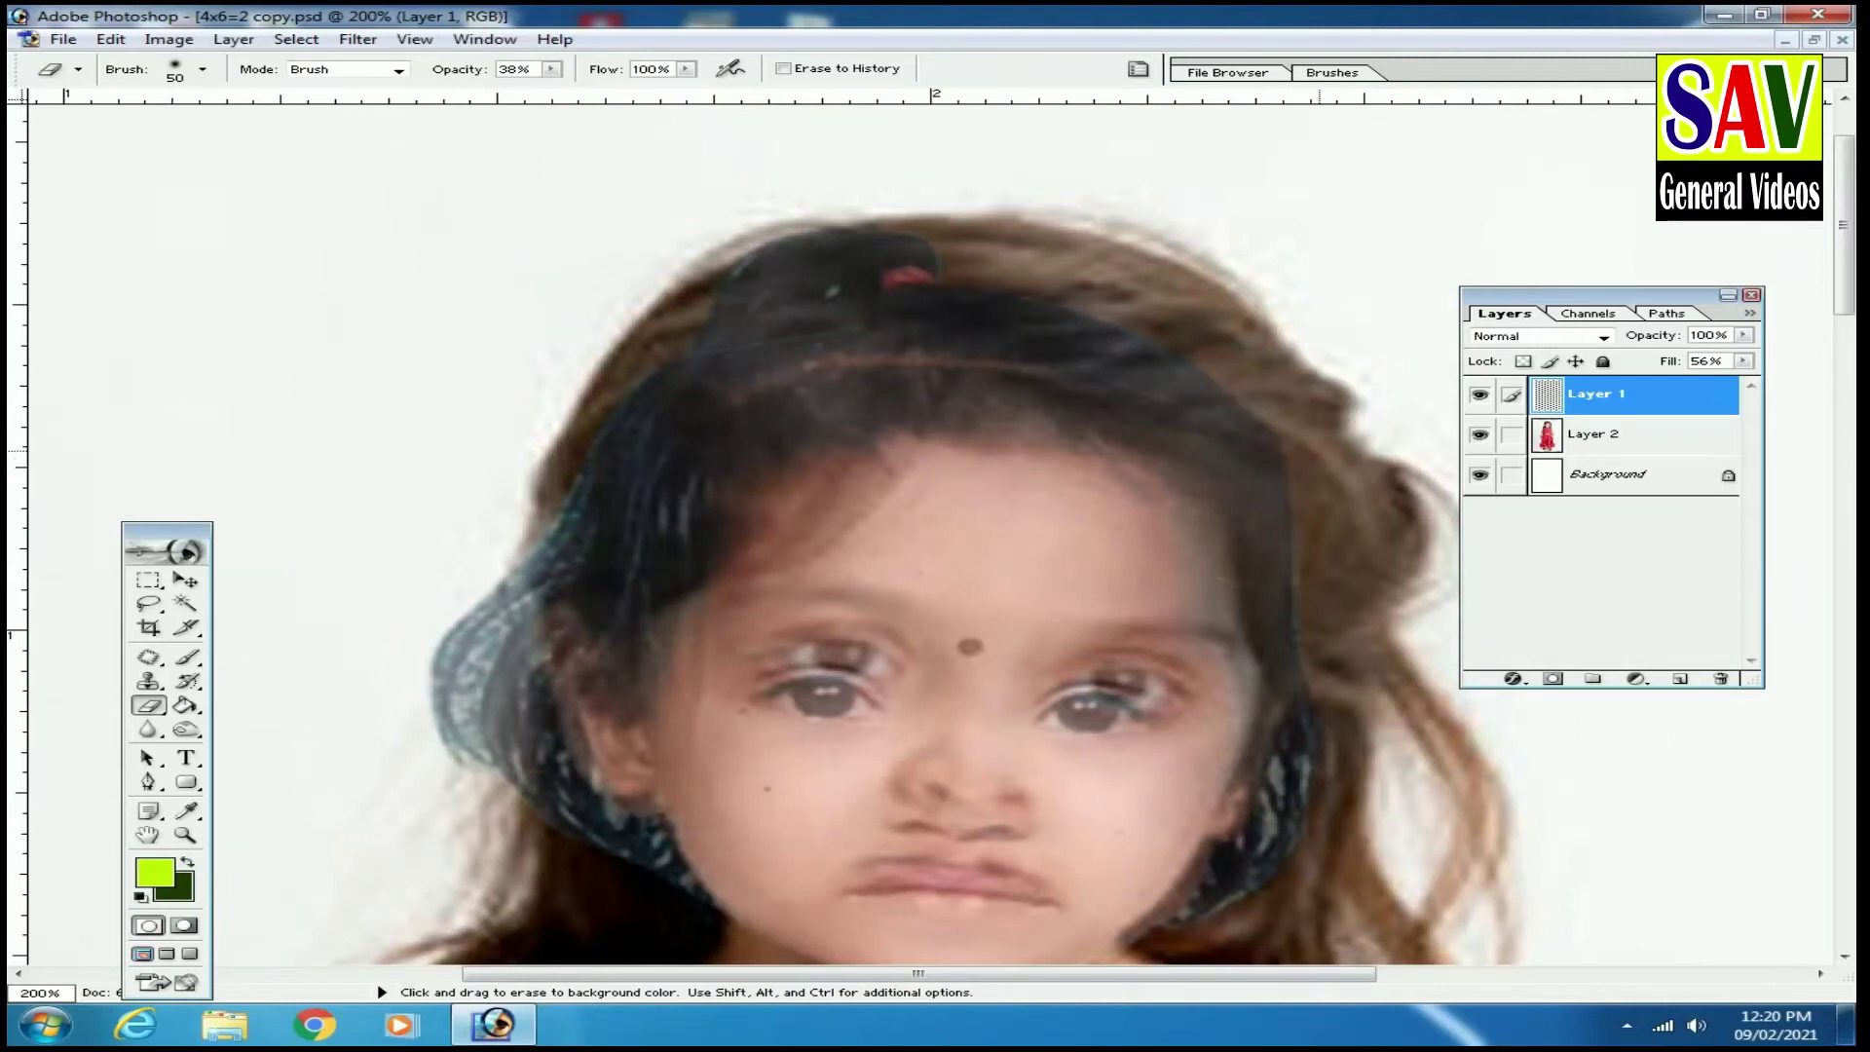
pyautogui.press('[')
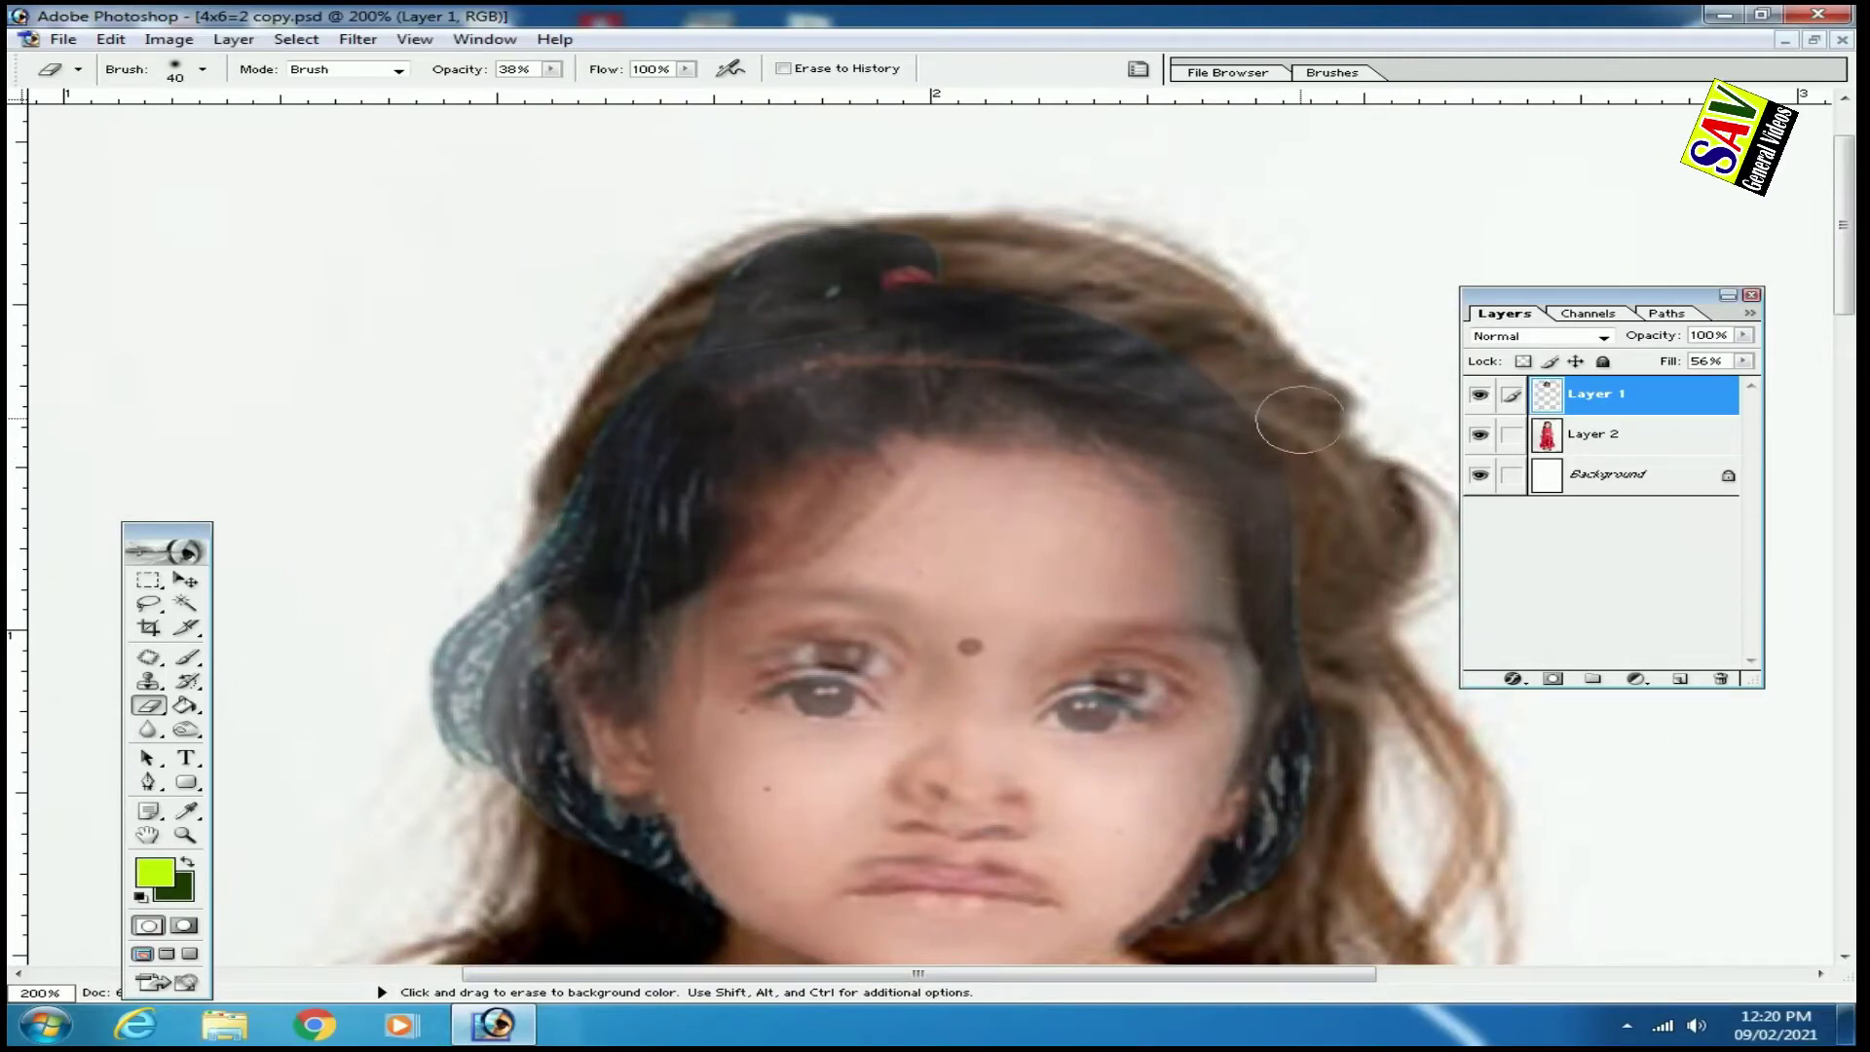
pyautogui.press('[')
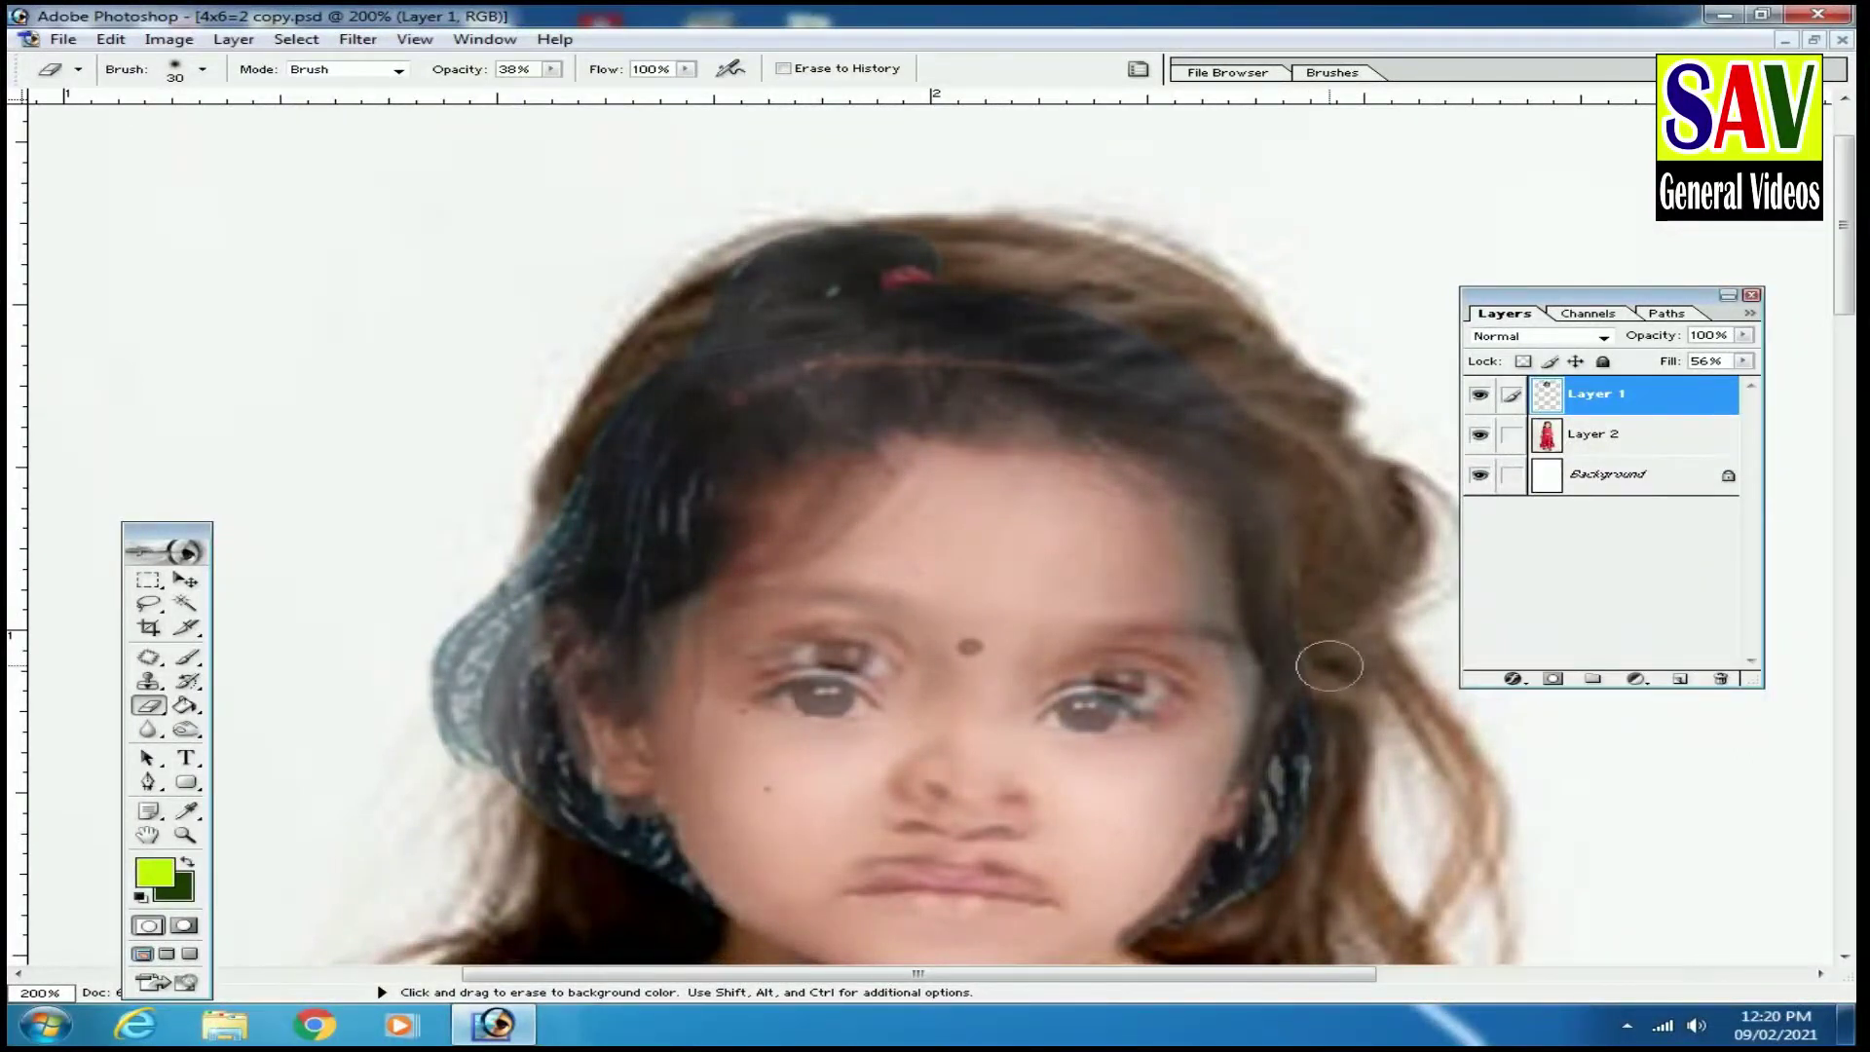
pyautogui.scroll(-3, 1326, 635)
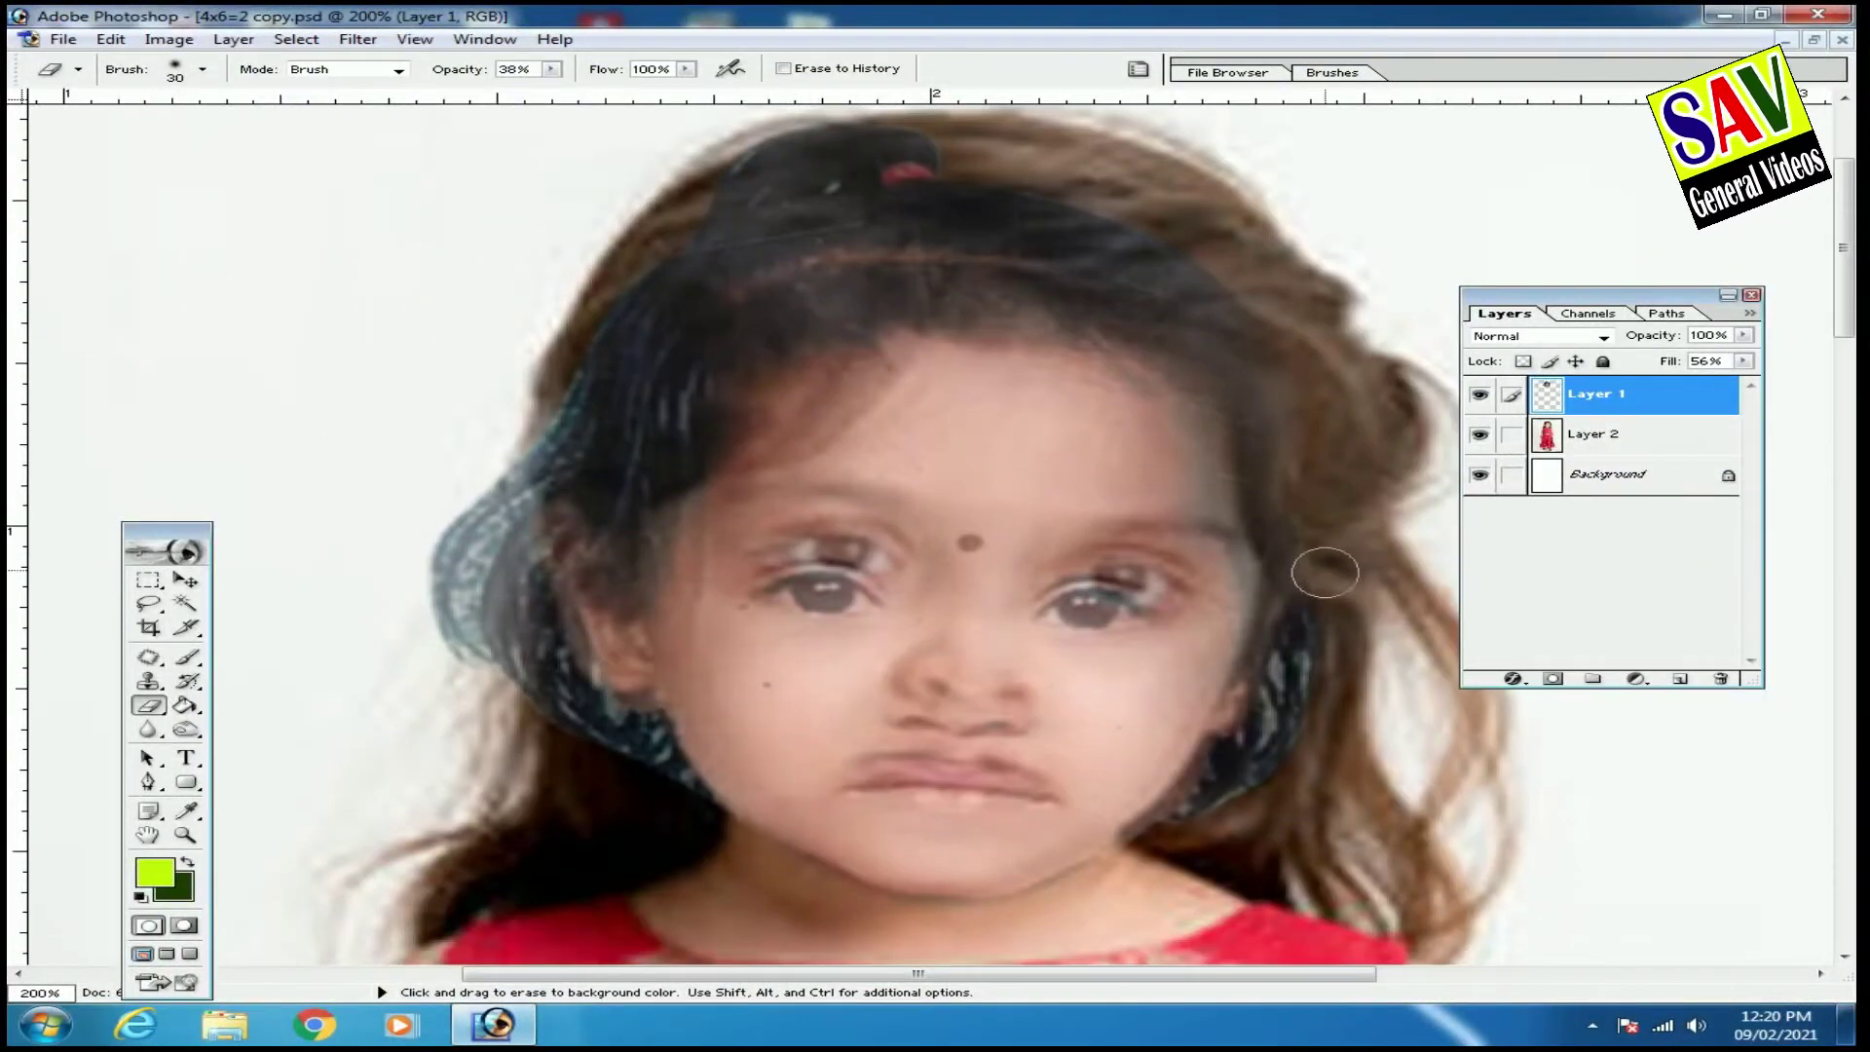
pyautogui.press(']')
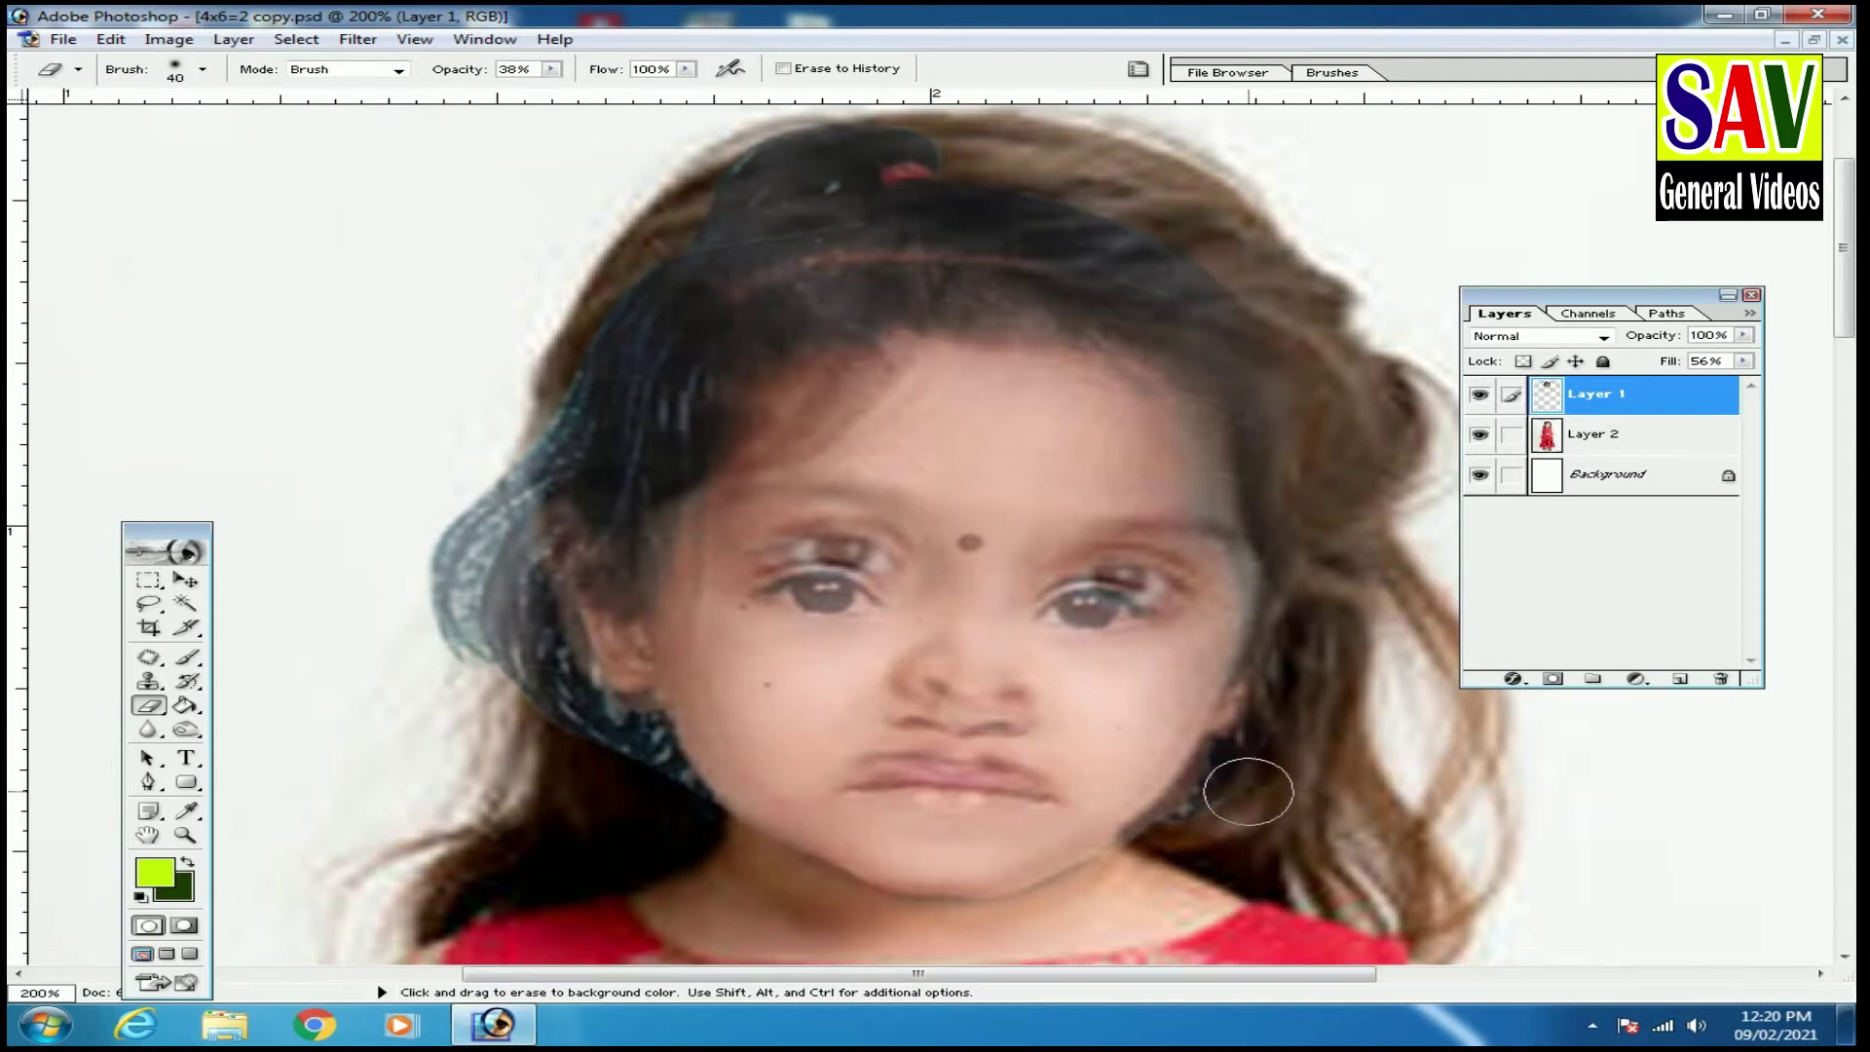
pyautogui.moveTo(1263, 788); pyautogui.dragTo(1242, 804)
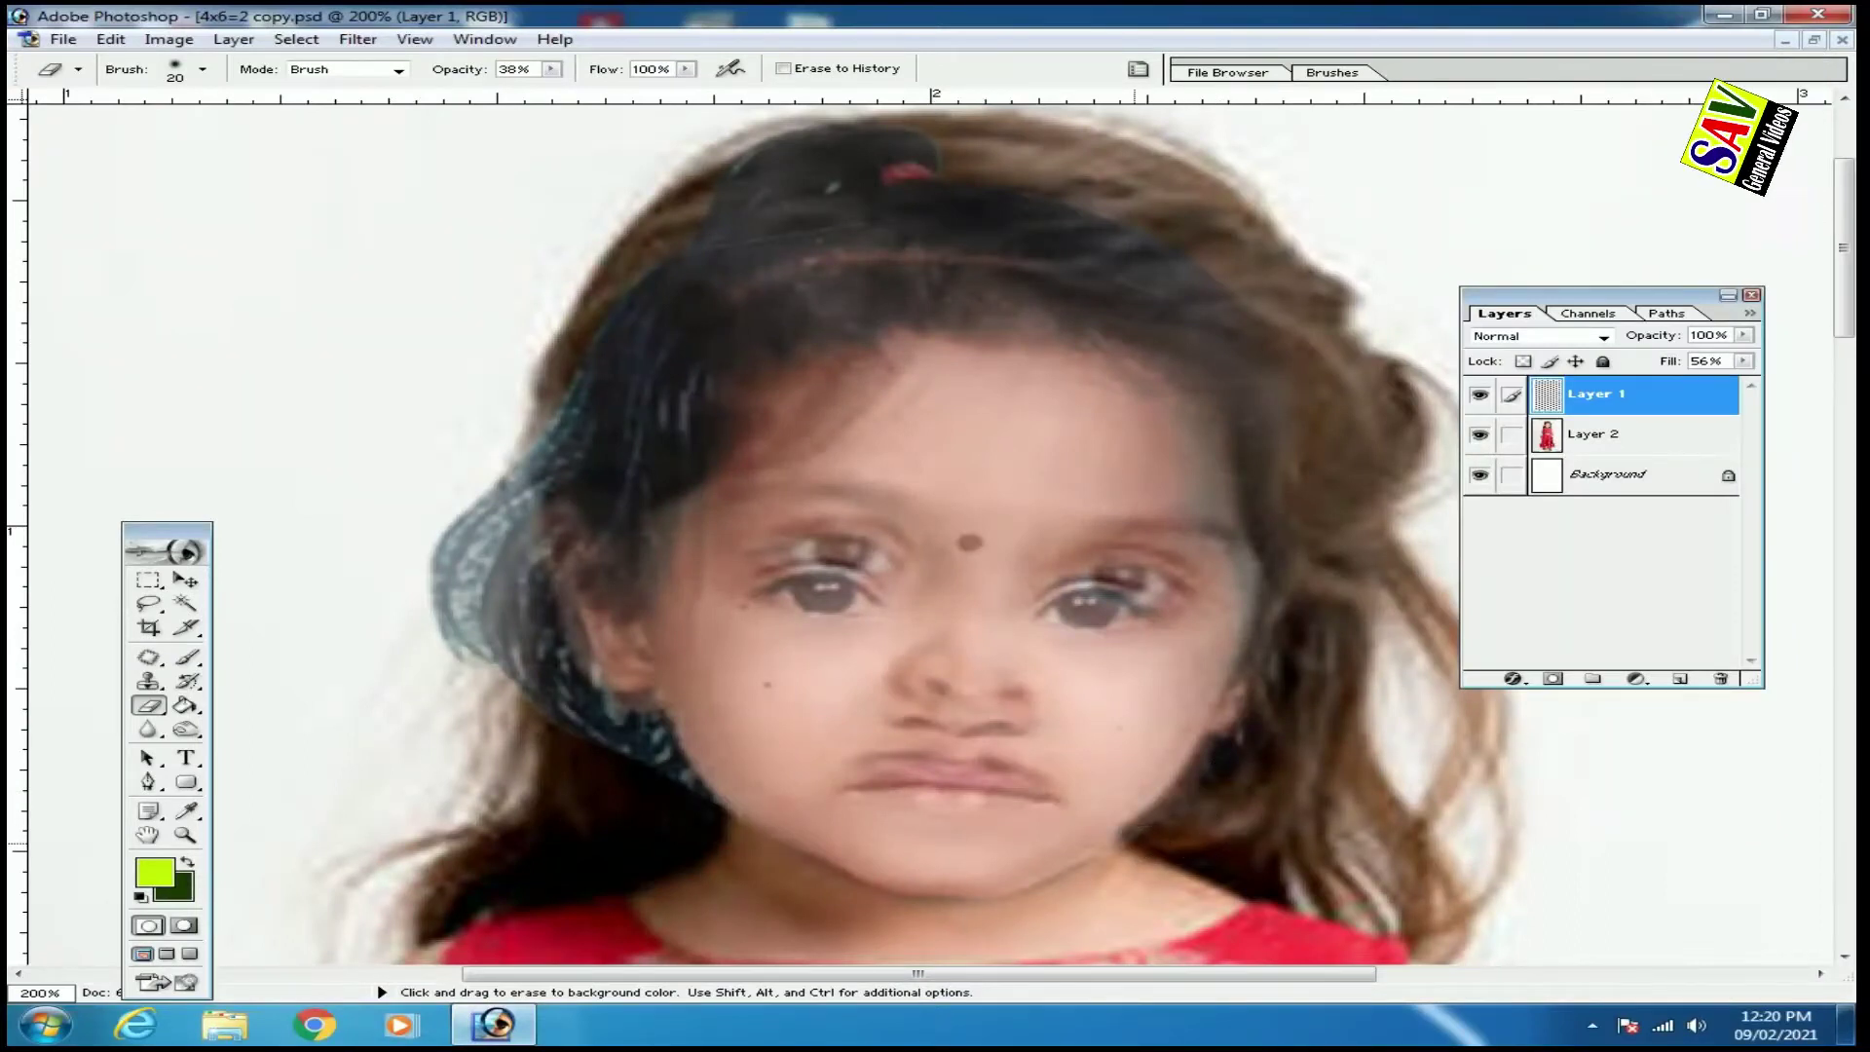
pyautogui.moveTo(1186, 825); pyautogui.dragTo(1223, 755)
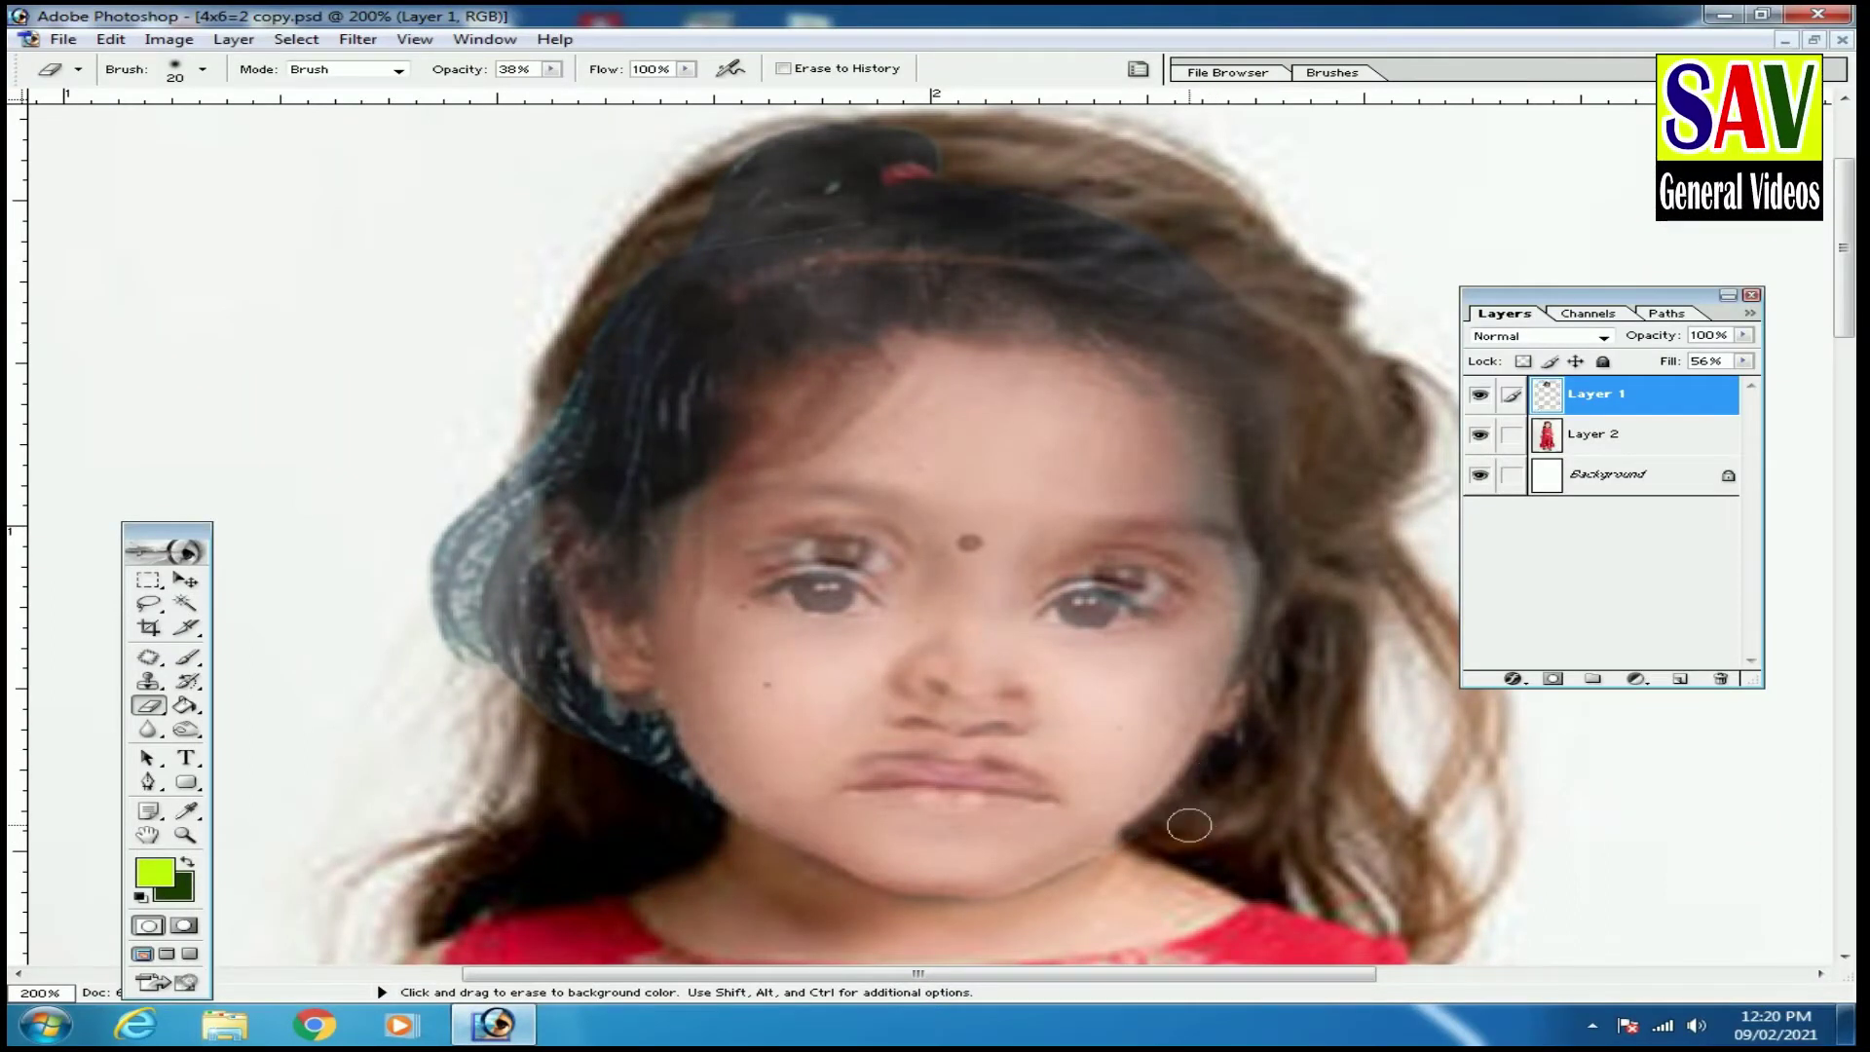
# Soften the dark hair overlay at the top of the head with a larger brush.
pyautogui.press(']')
pyautogui.scroll(1, 1315, 596)
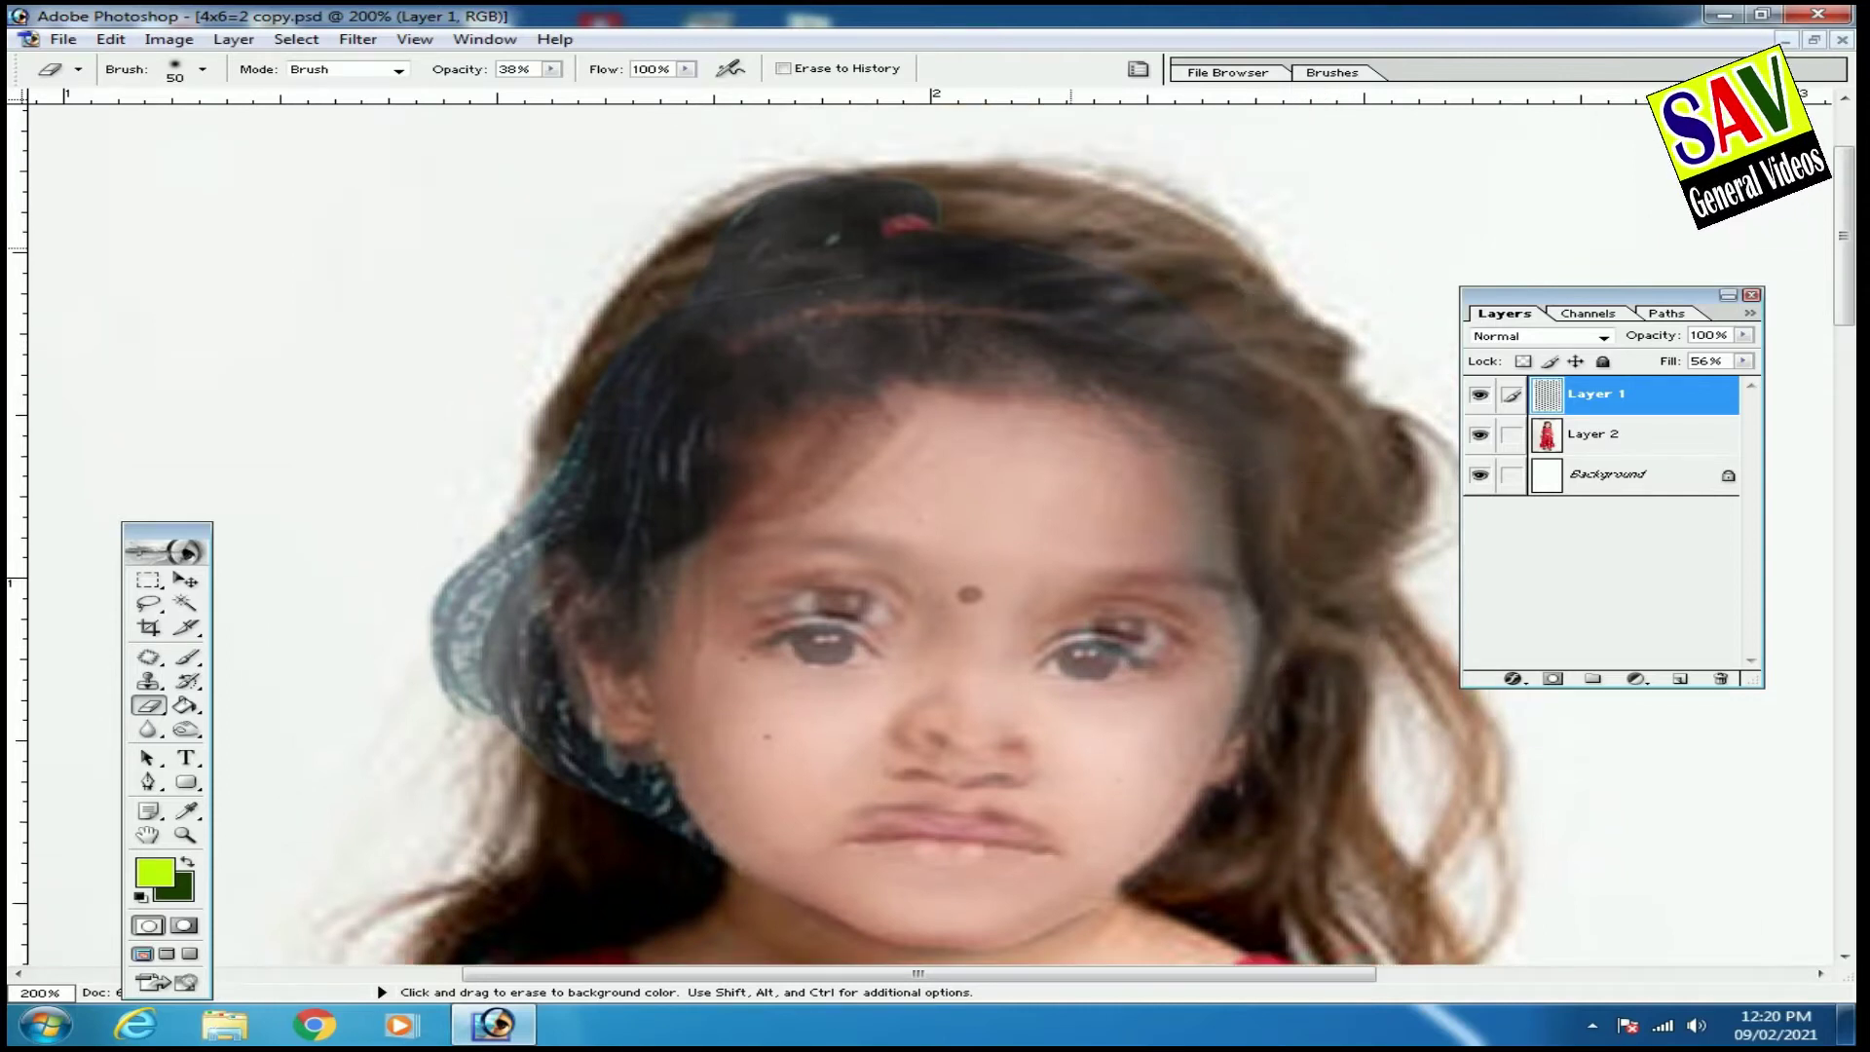
pyautogui.press(']')
pyautogui.moveTo(1179, 331); pyautogui.dragTo(1120, 292)
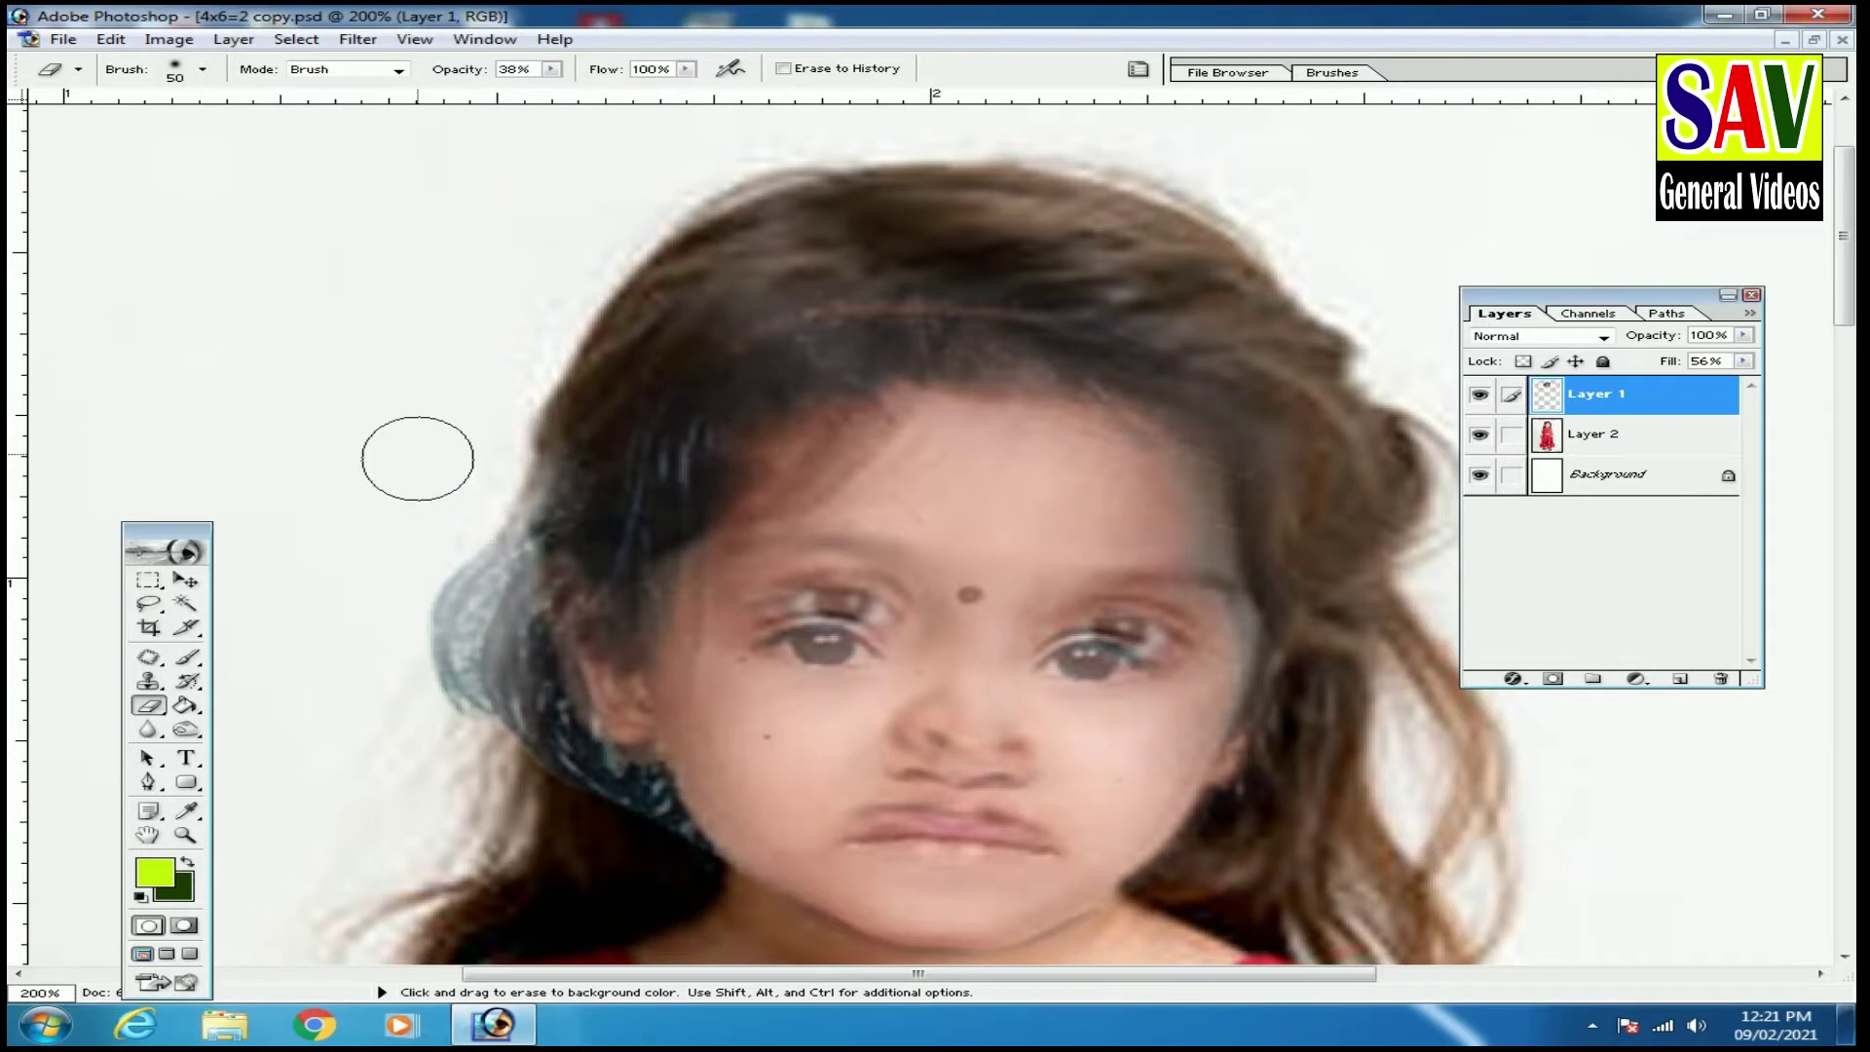
# Erase the teal headscarf left of the hair and the teal patch near the left jaw.
pyautogui.press('[')
pyautogui.moveTo(458, 623); pyautogui.dragTo(502, 682)
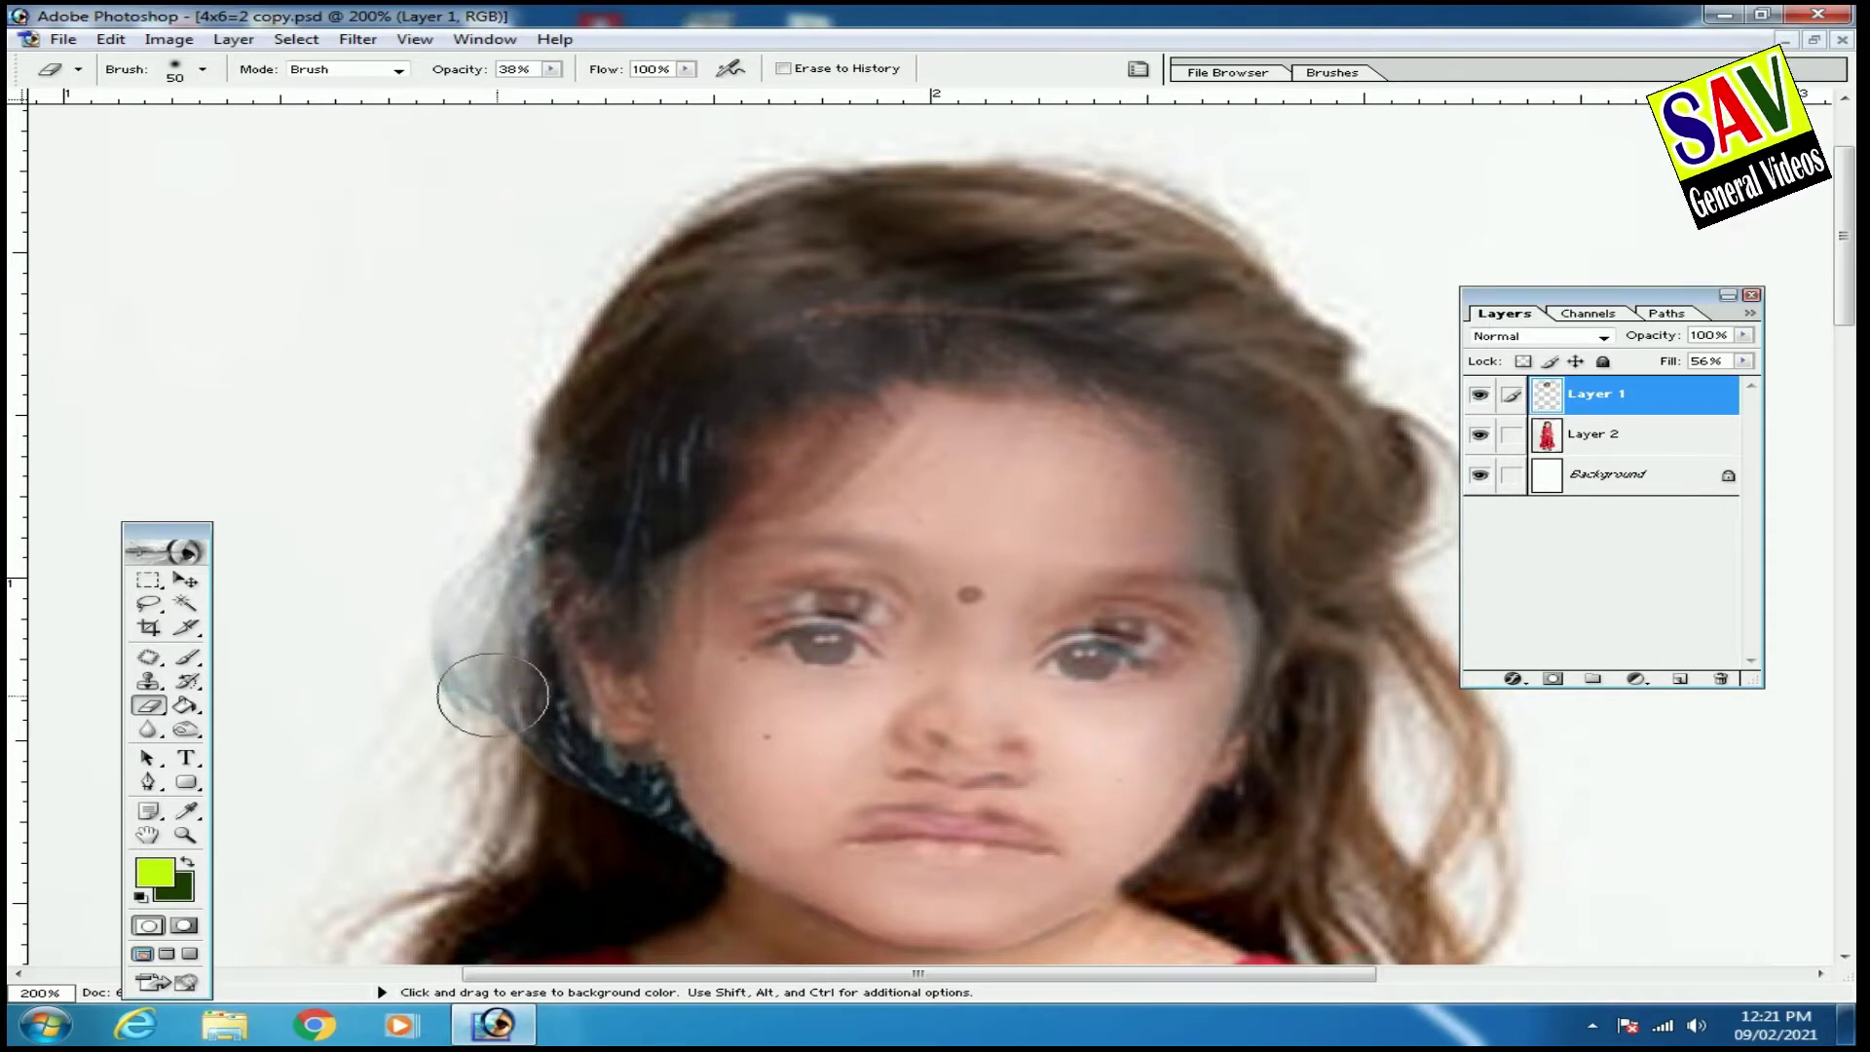
pyautogui.press('[')
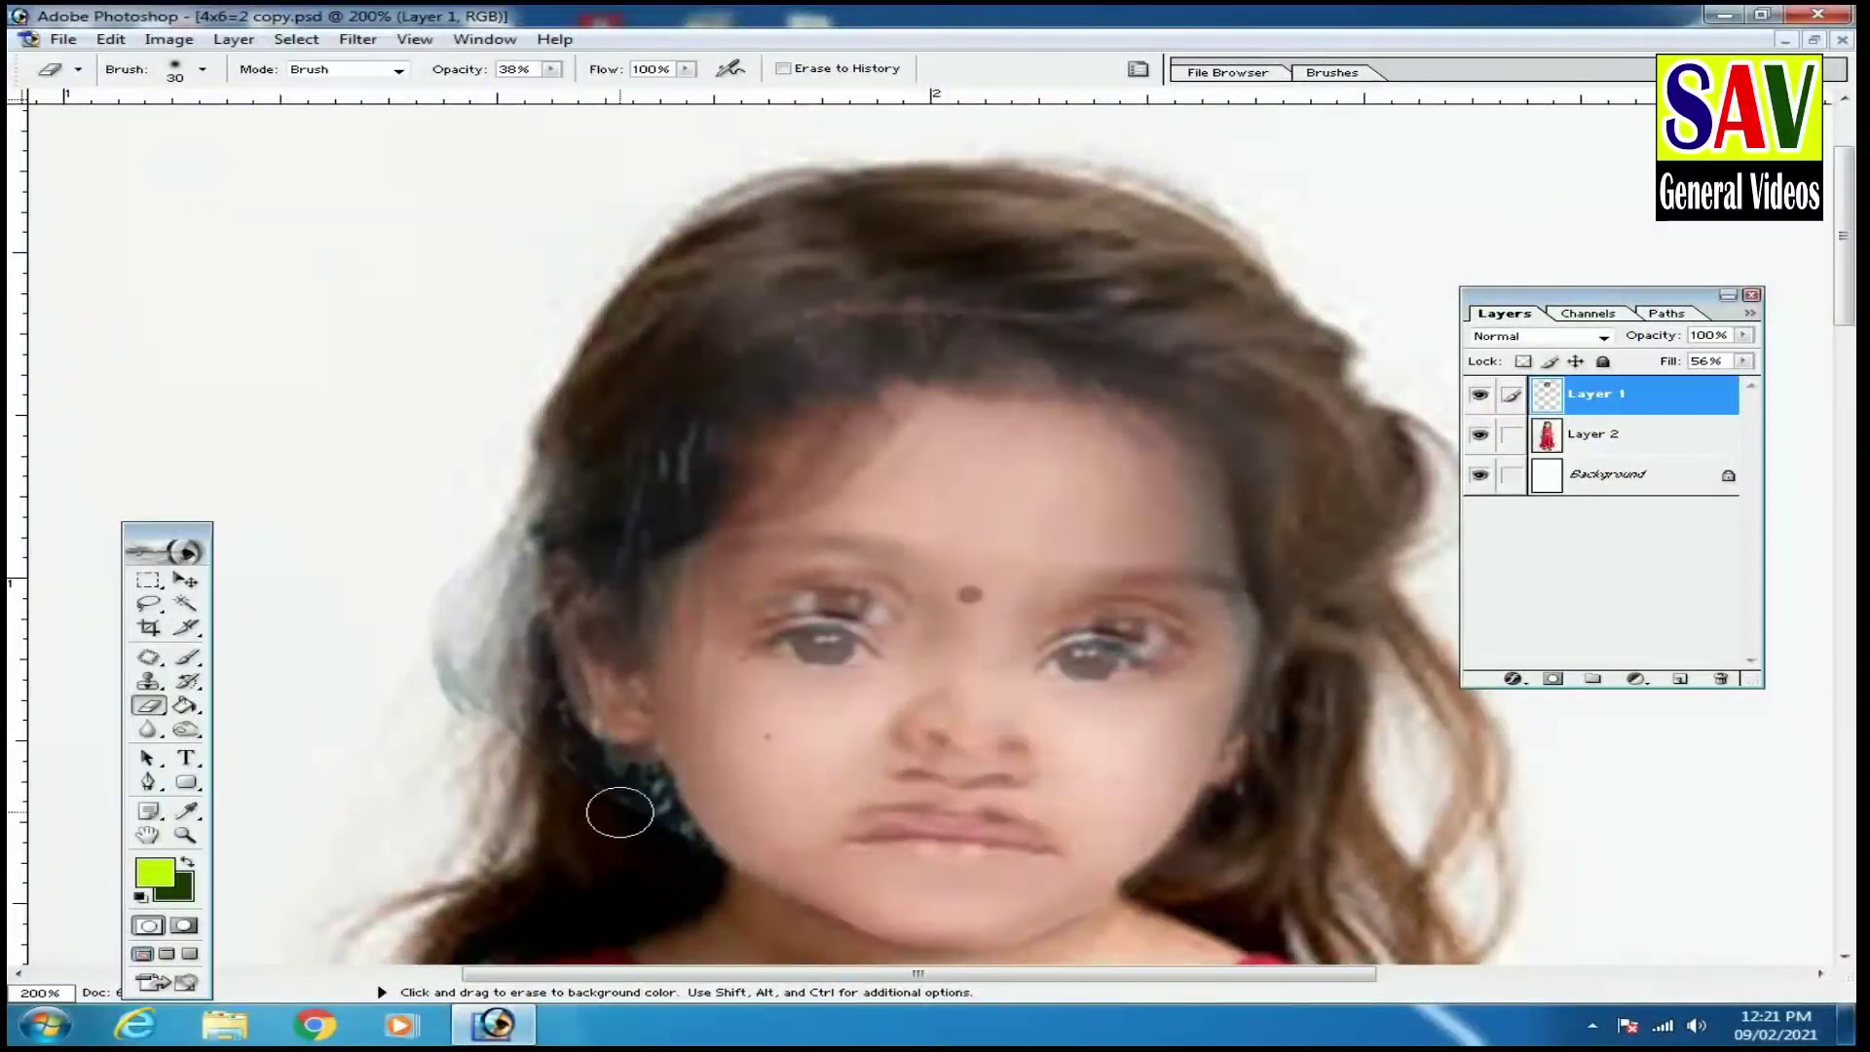
pyautogui.moveTo(648, 769); pyautogui.dragTo(688, 882)
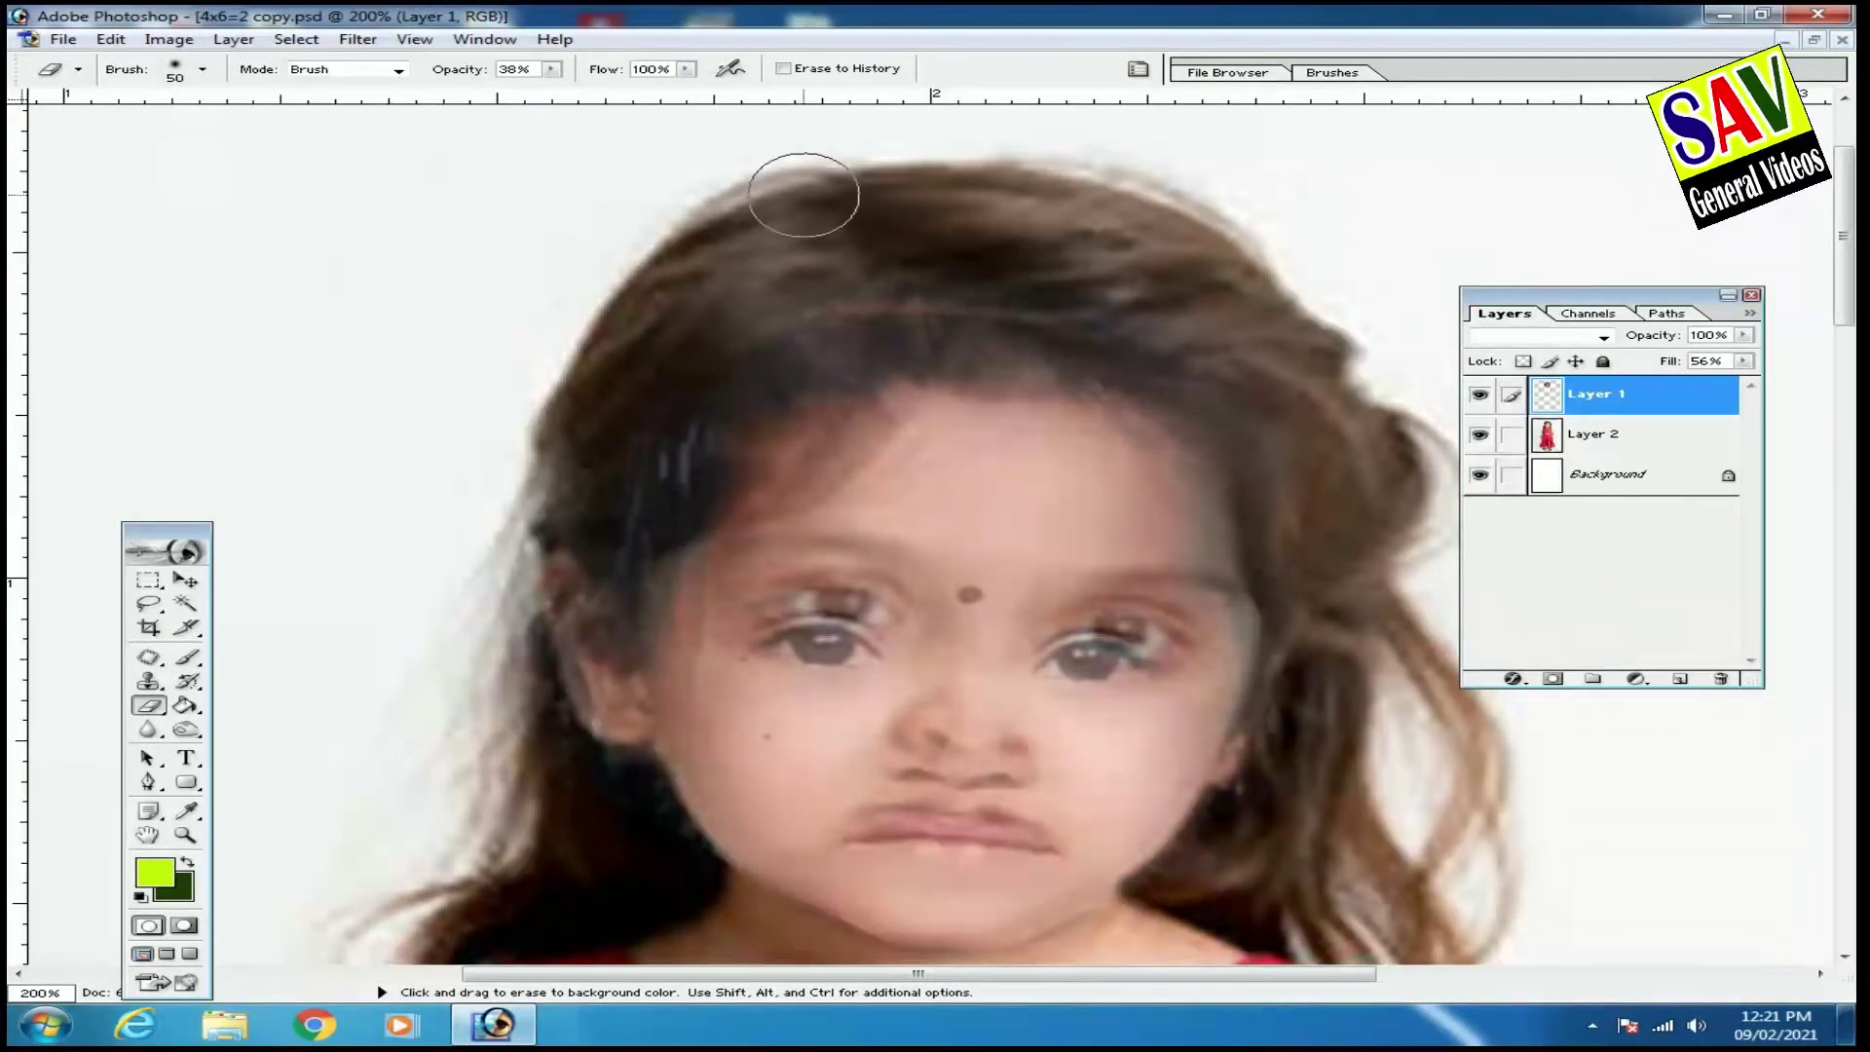
pyautogui.press(']')
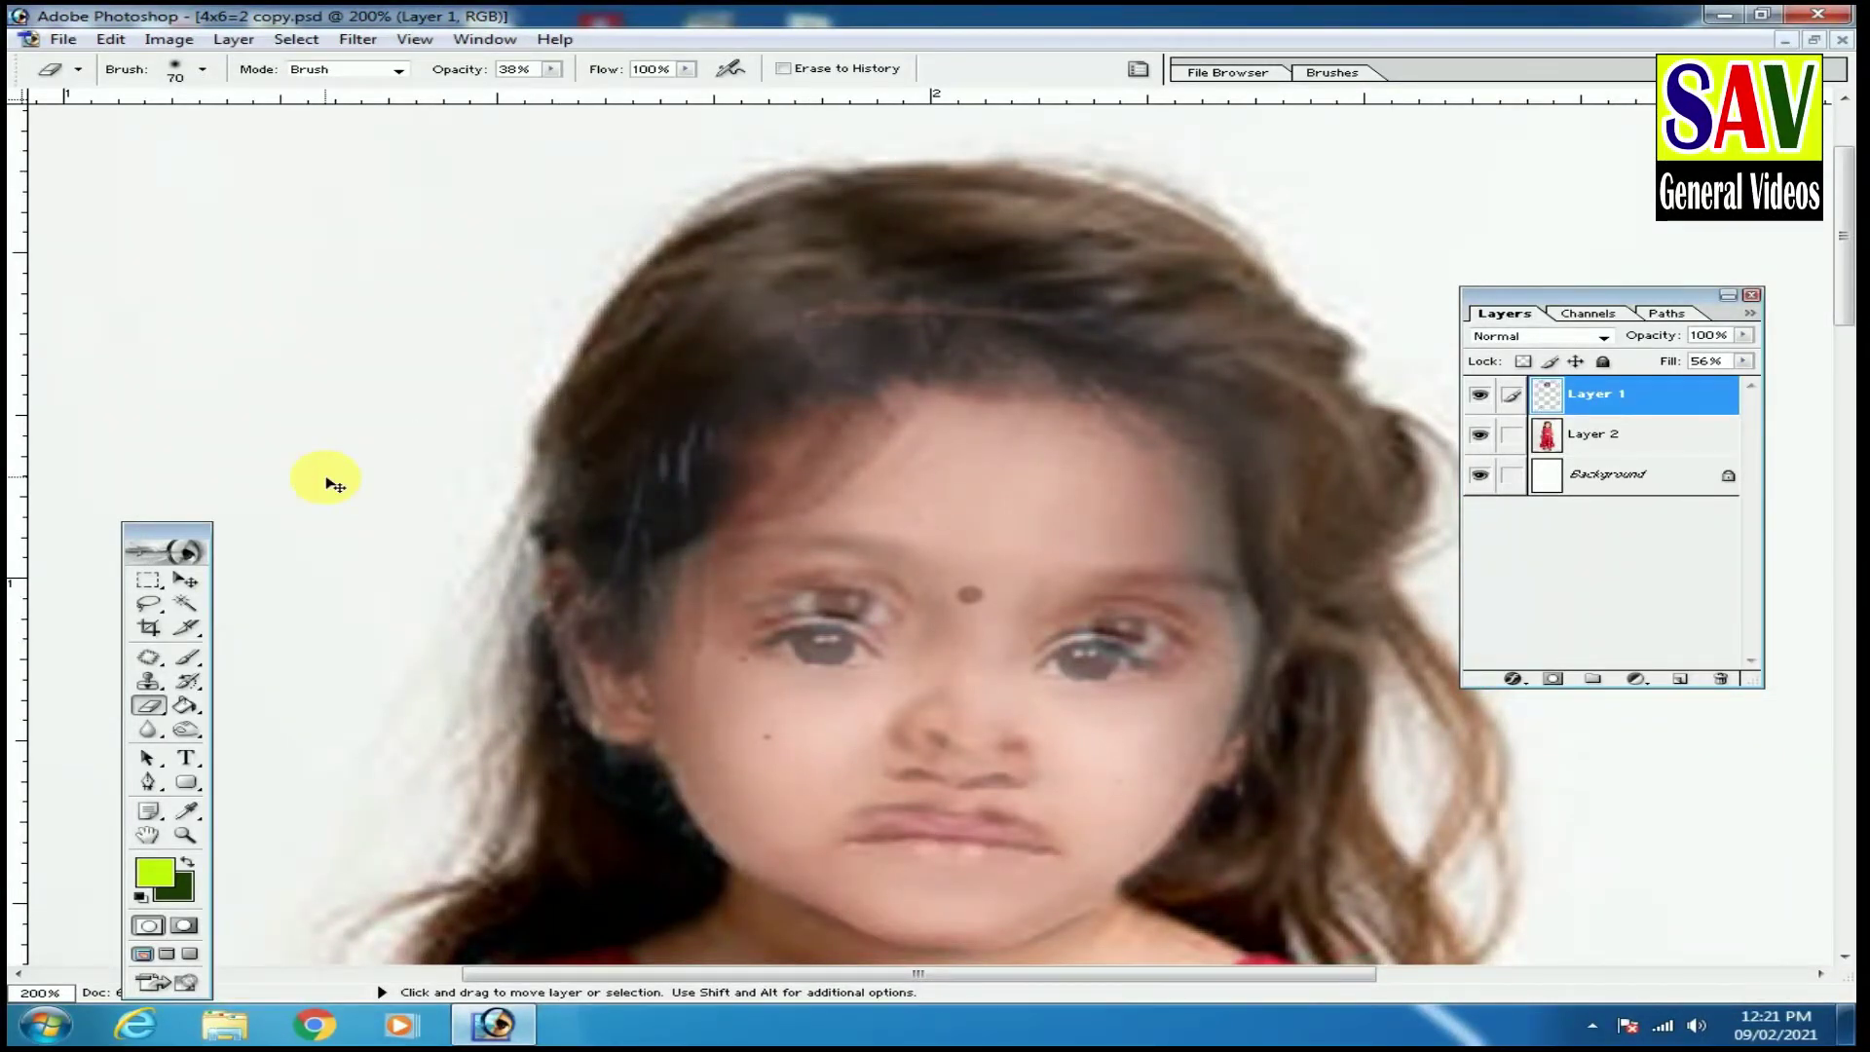
pyautogui.hotkey('ctrl', '-')
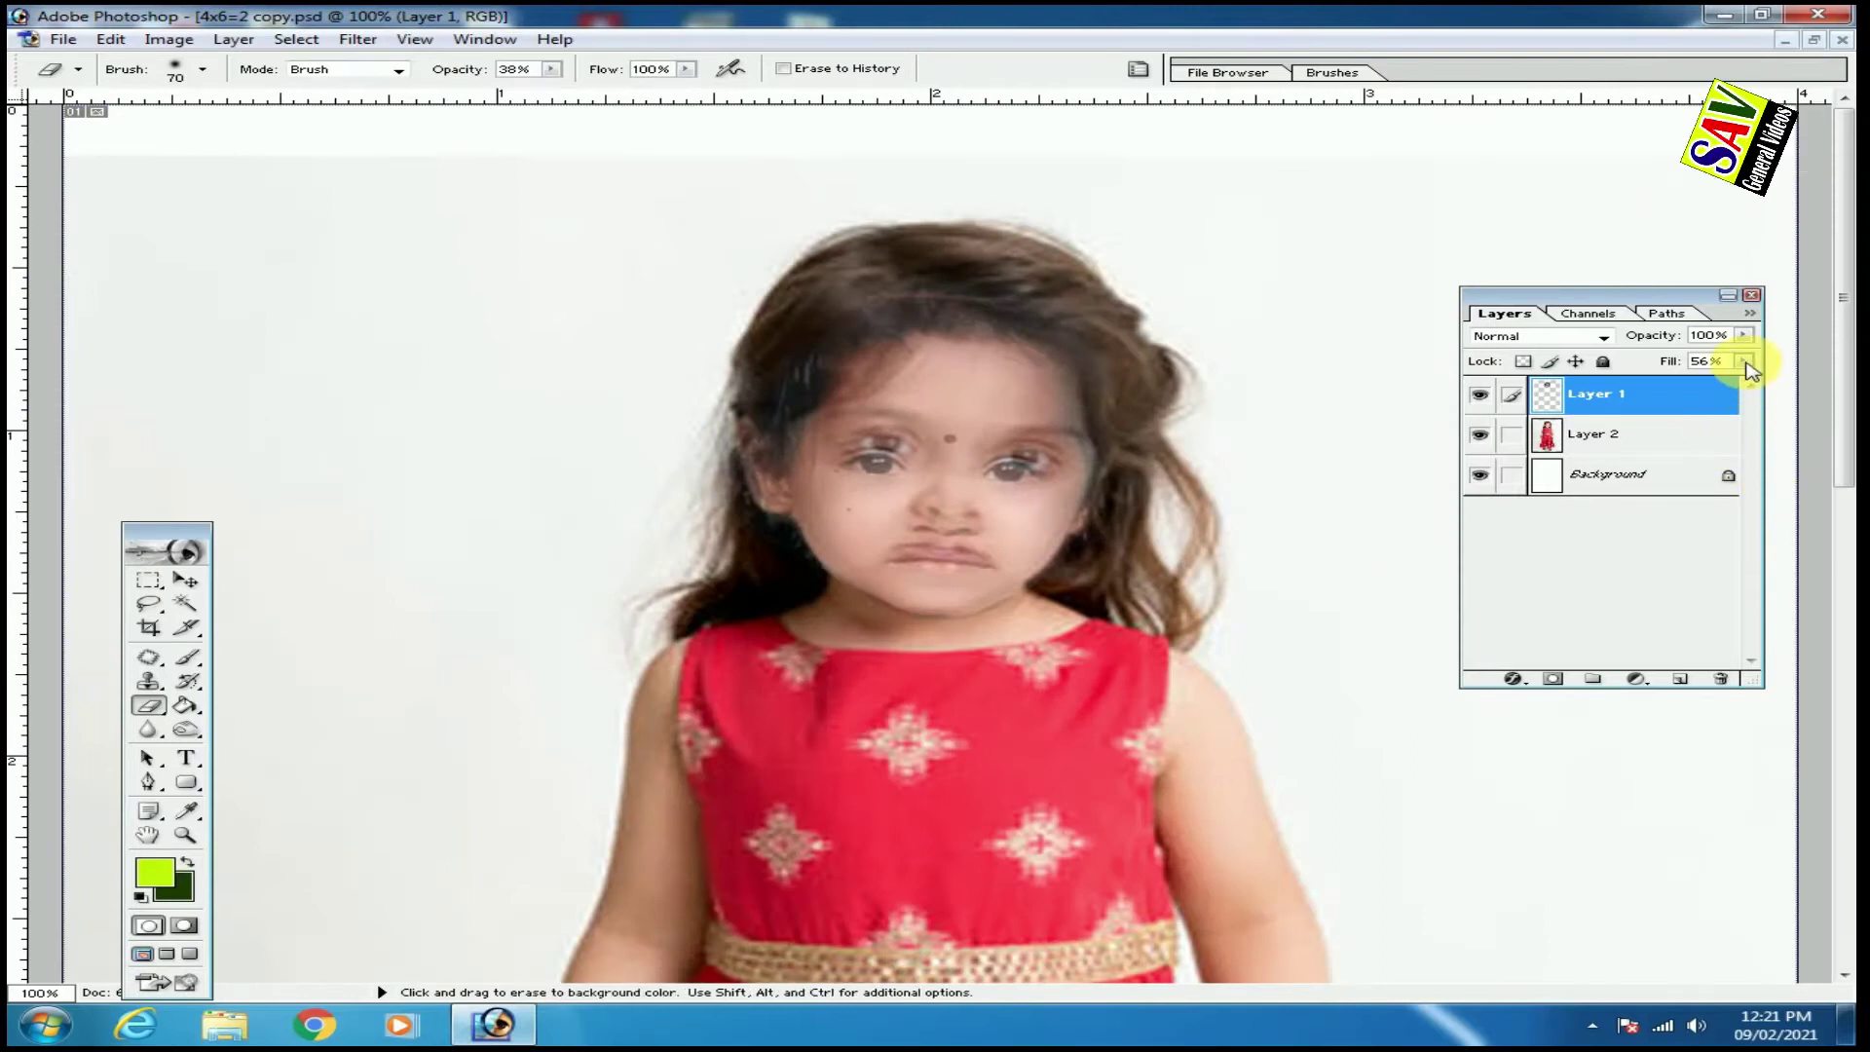
# Set the face layer's fill to 100% and enlarge the face very slightly.
pyautogui.moveTo(1743, 361); pyautogui.dragTo(1802, 389)
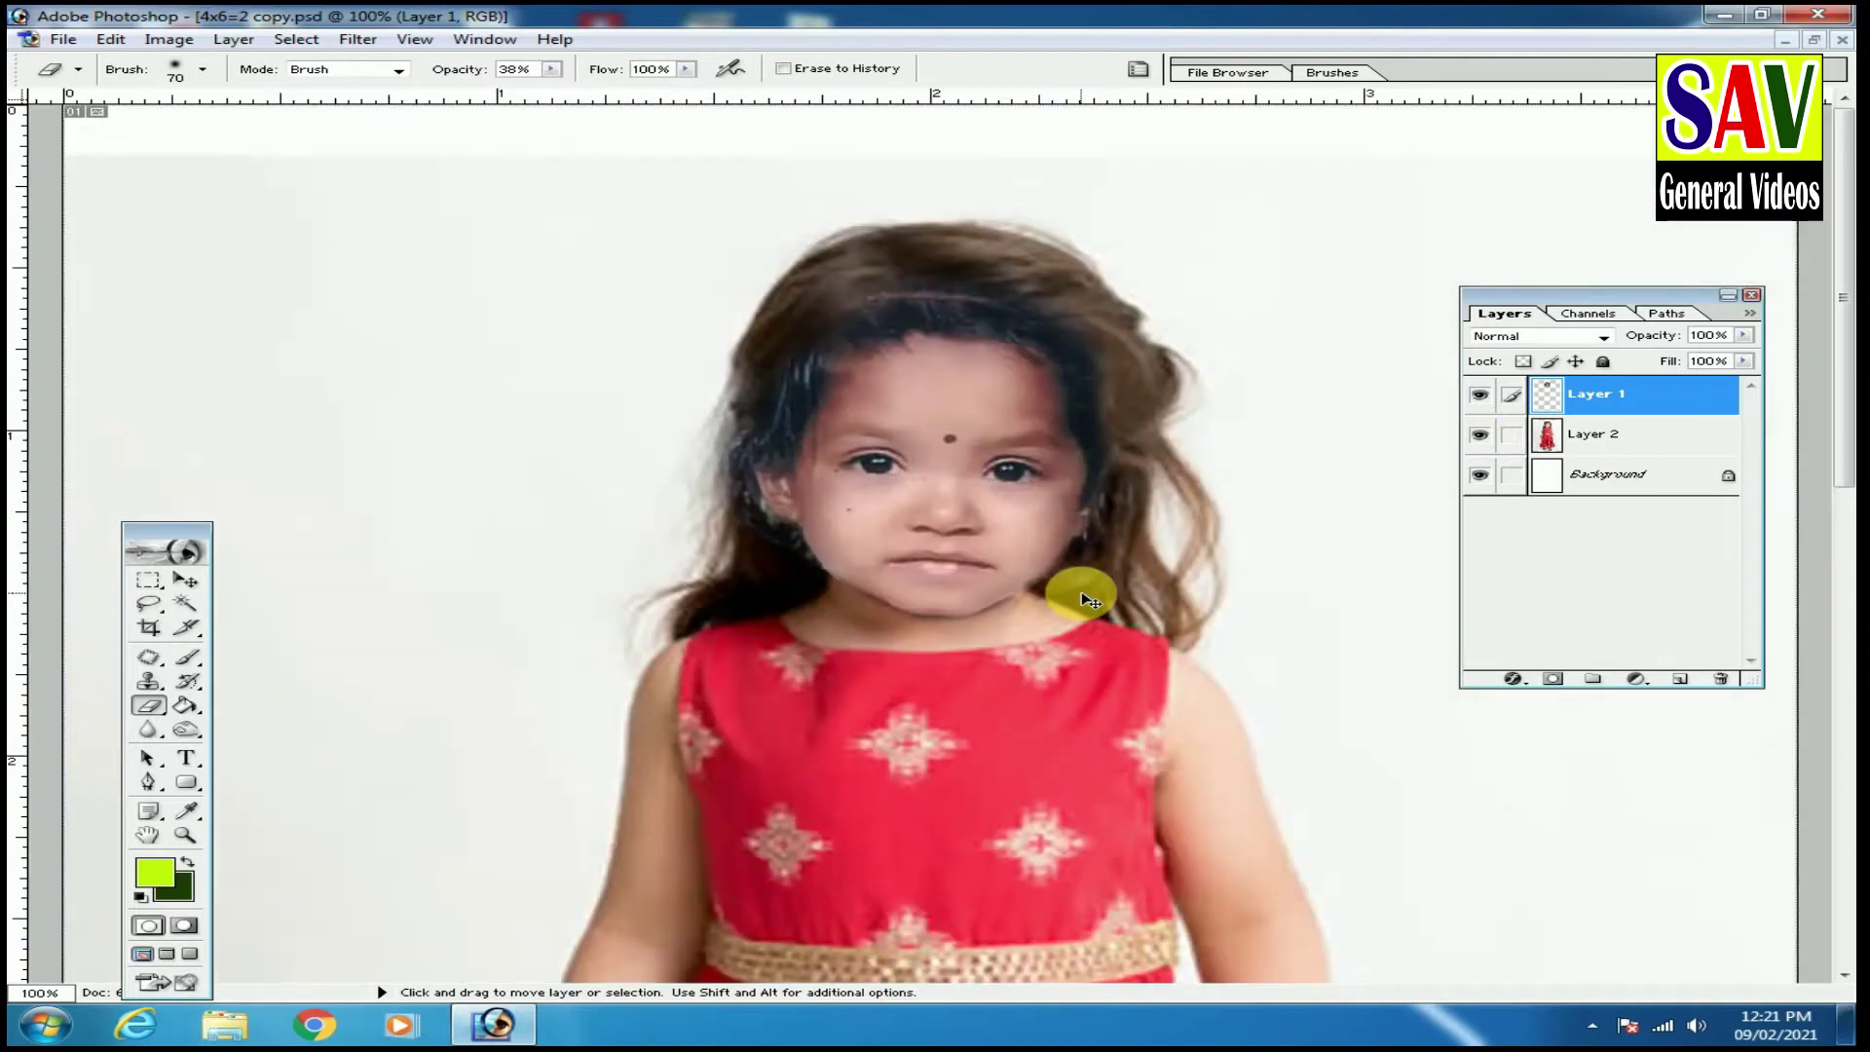
pyautogui.press('v')
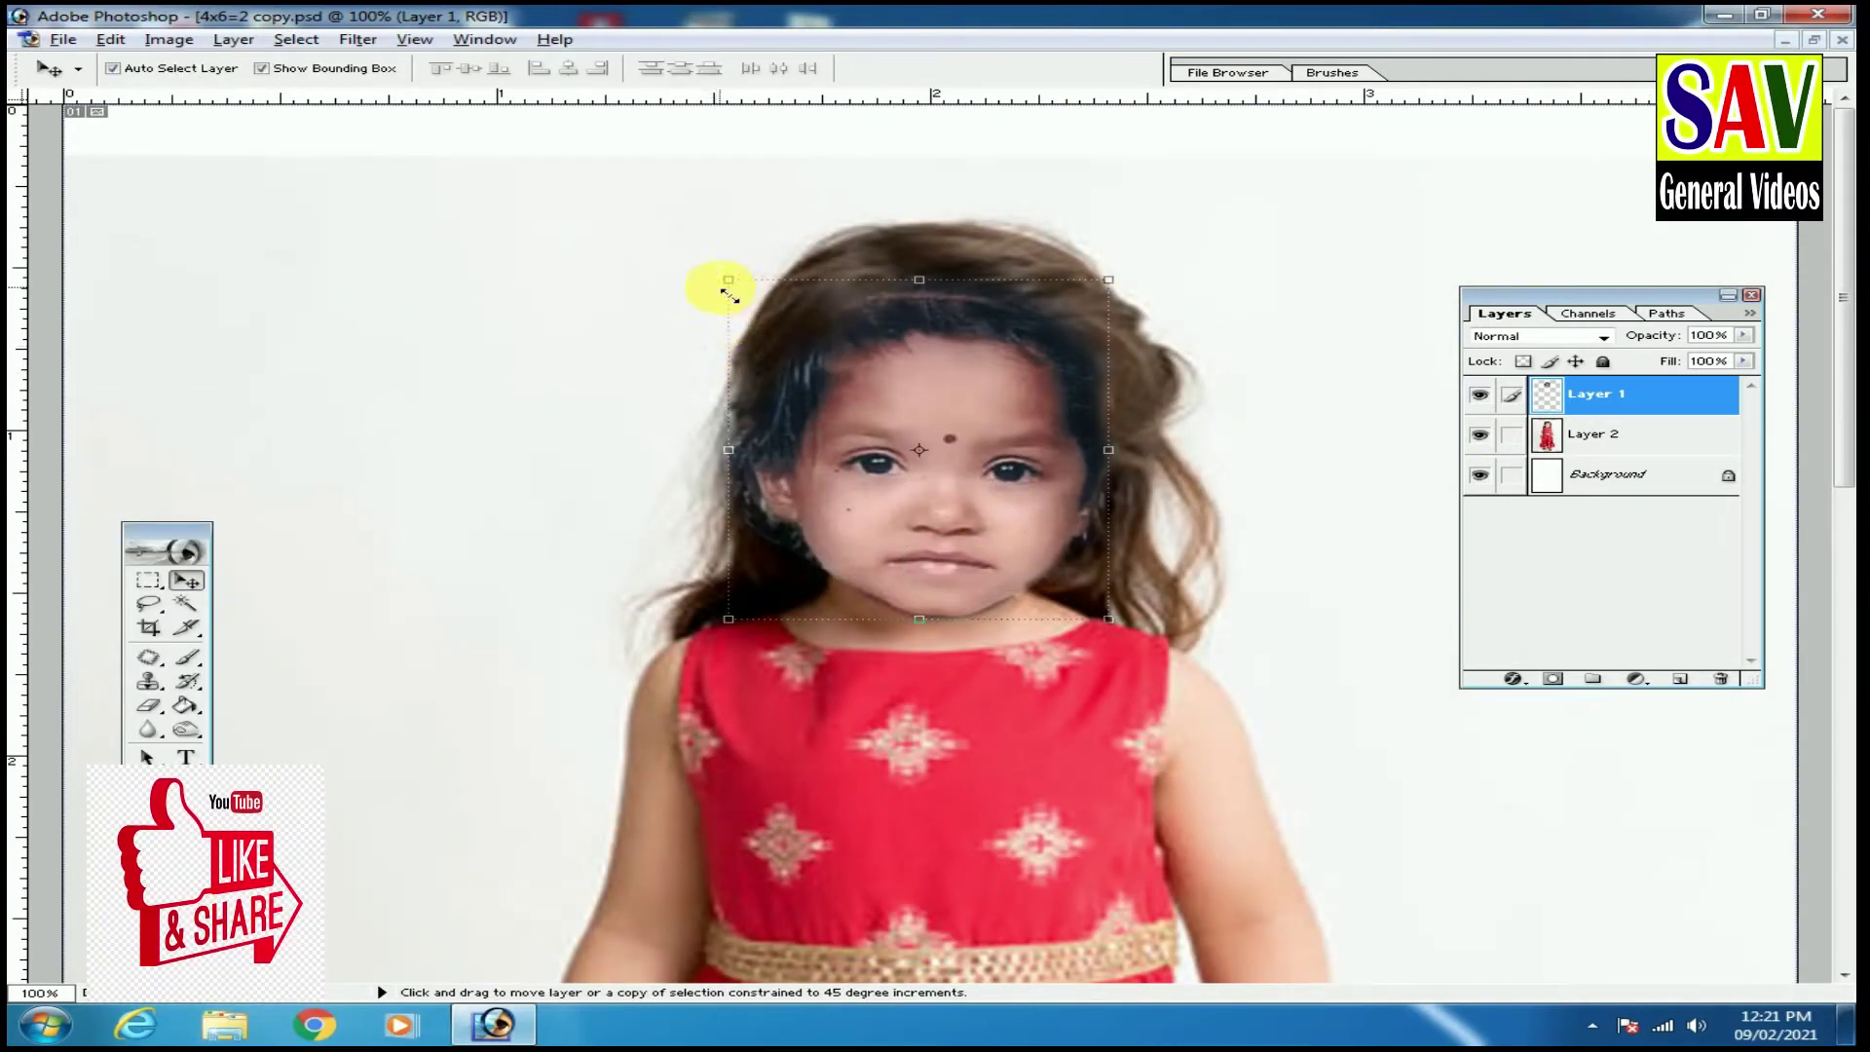
pyautogui.click(731, 284)
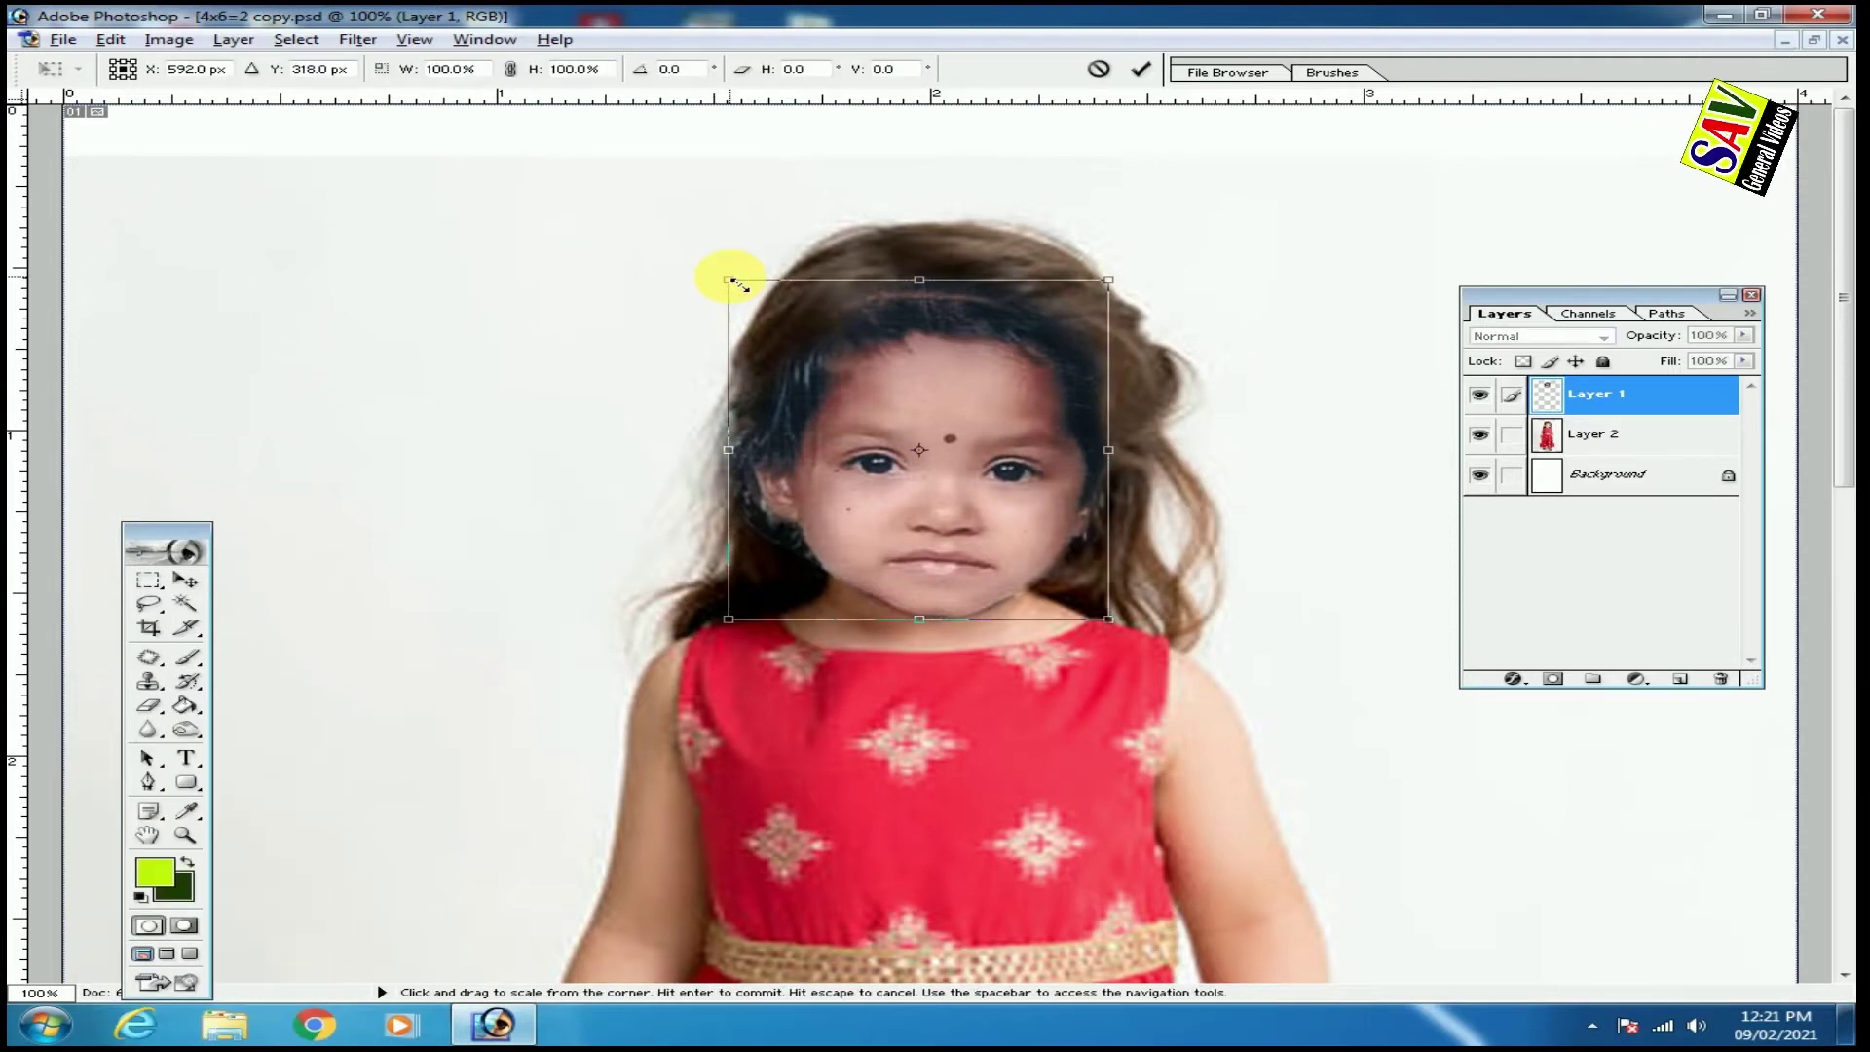
pyautogui.moveTo(738, 283); pyautogui.dragTo(735, 281)
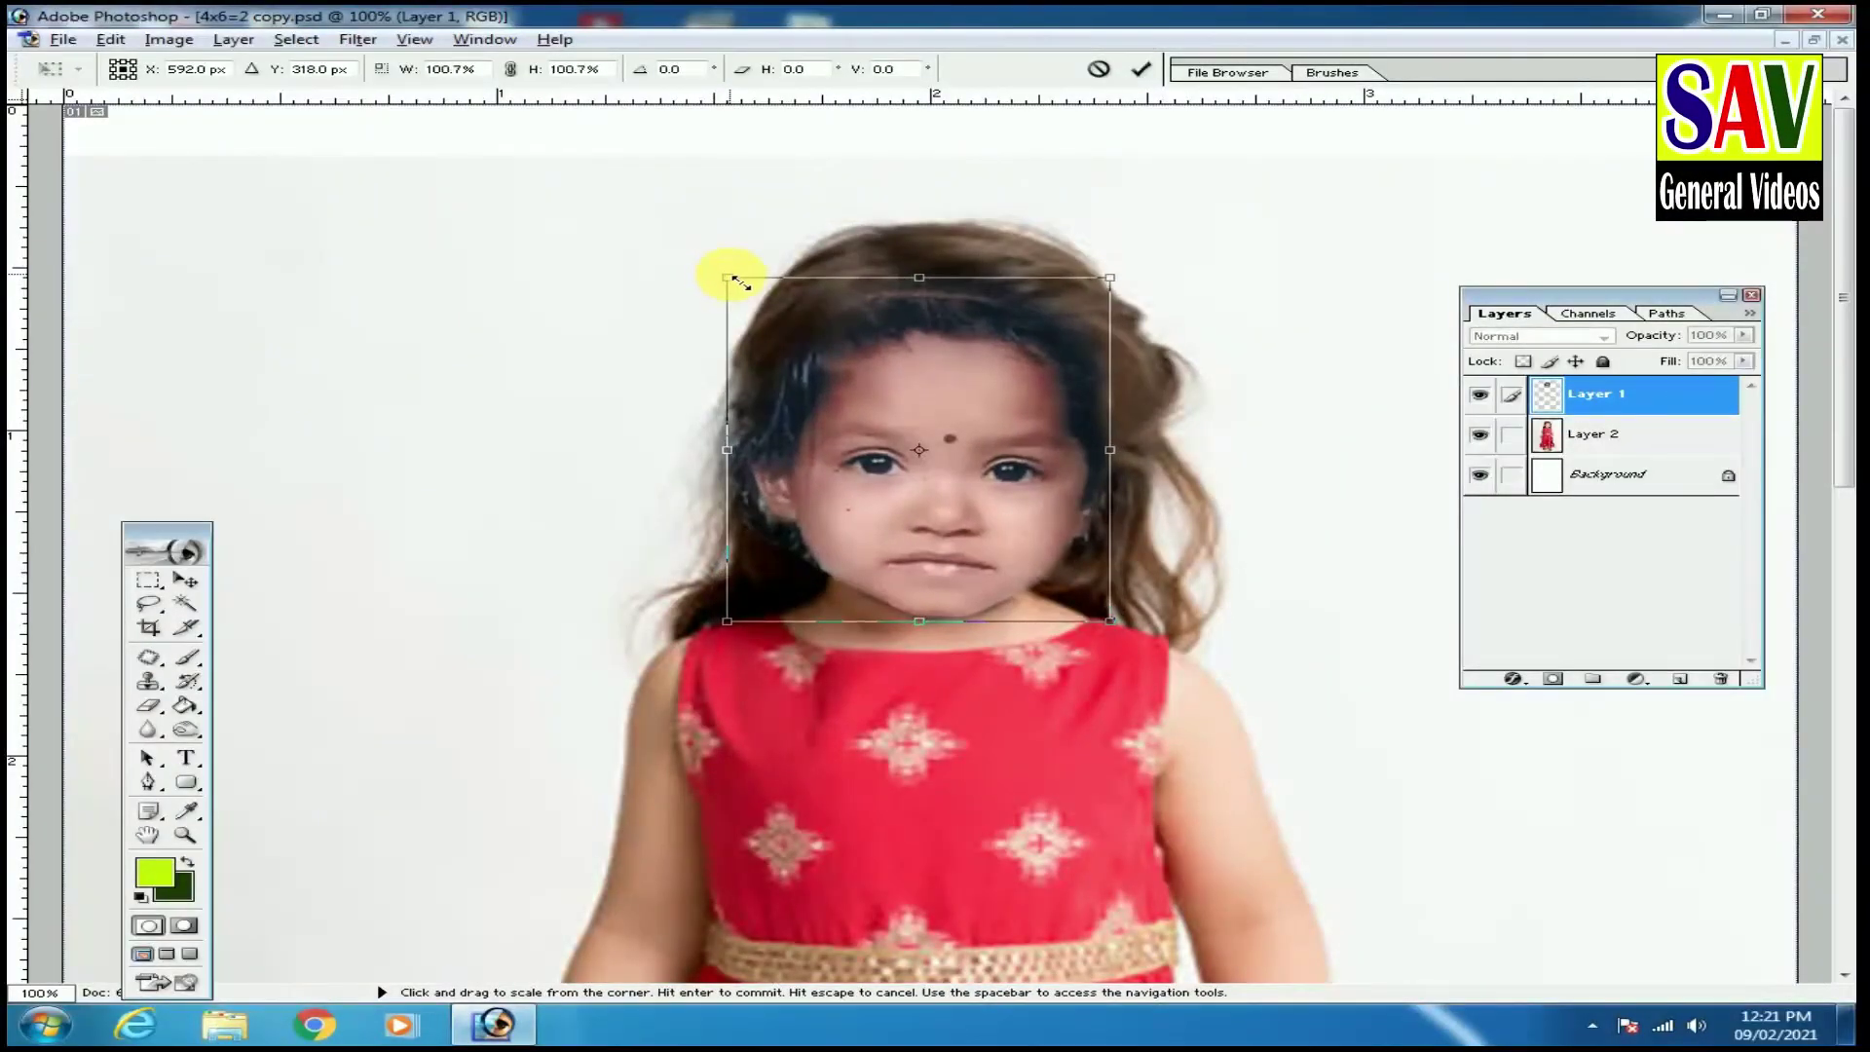
pyautogui.press('Return')
# Nudge the face up, down and left to align with the girl's features.
pyautogui.hotkey('ctrl', '+')
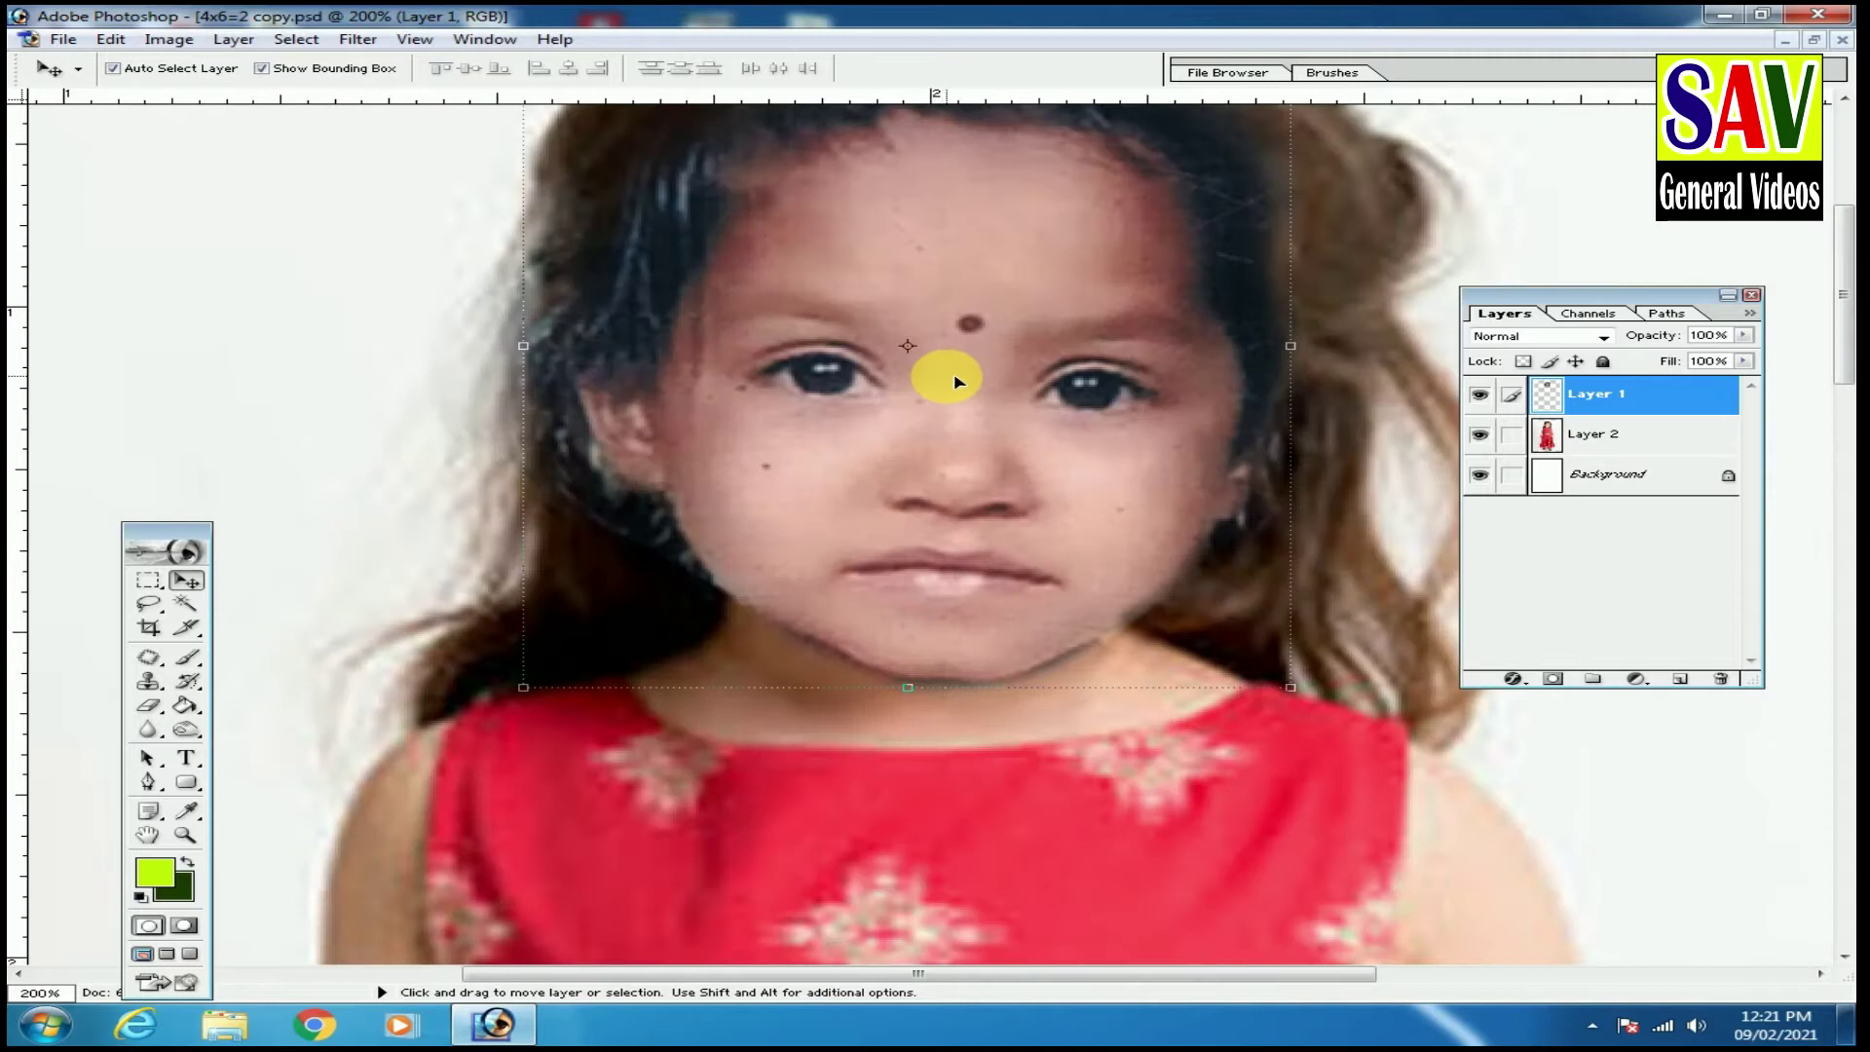
pyautogui.press('Up')
pyautogui.press('Up')
pyautogui.press('Up')
pyautogui.press('Up')
pyautogui.press('Up')
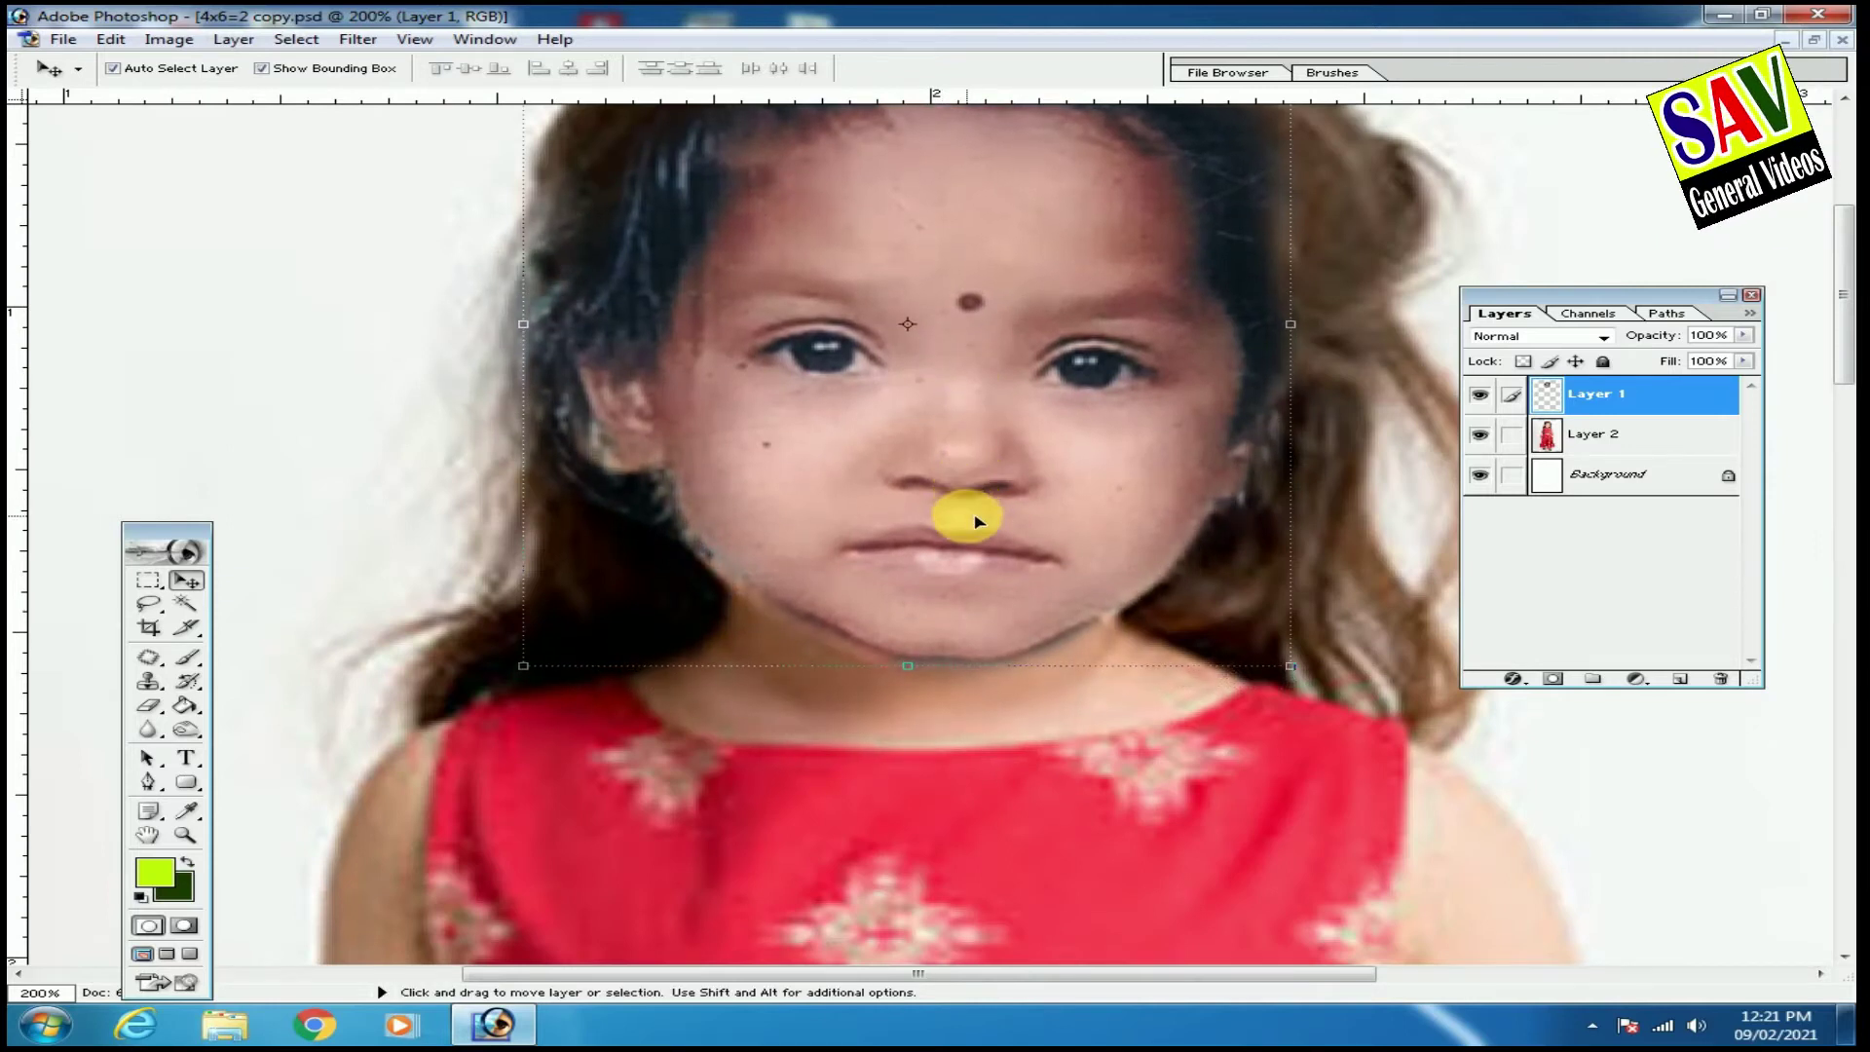
pyautogui.press('Down')
pyautogui.press('Down')
pyautogui.press('Down')
pyautogui.press('Left')
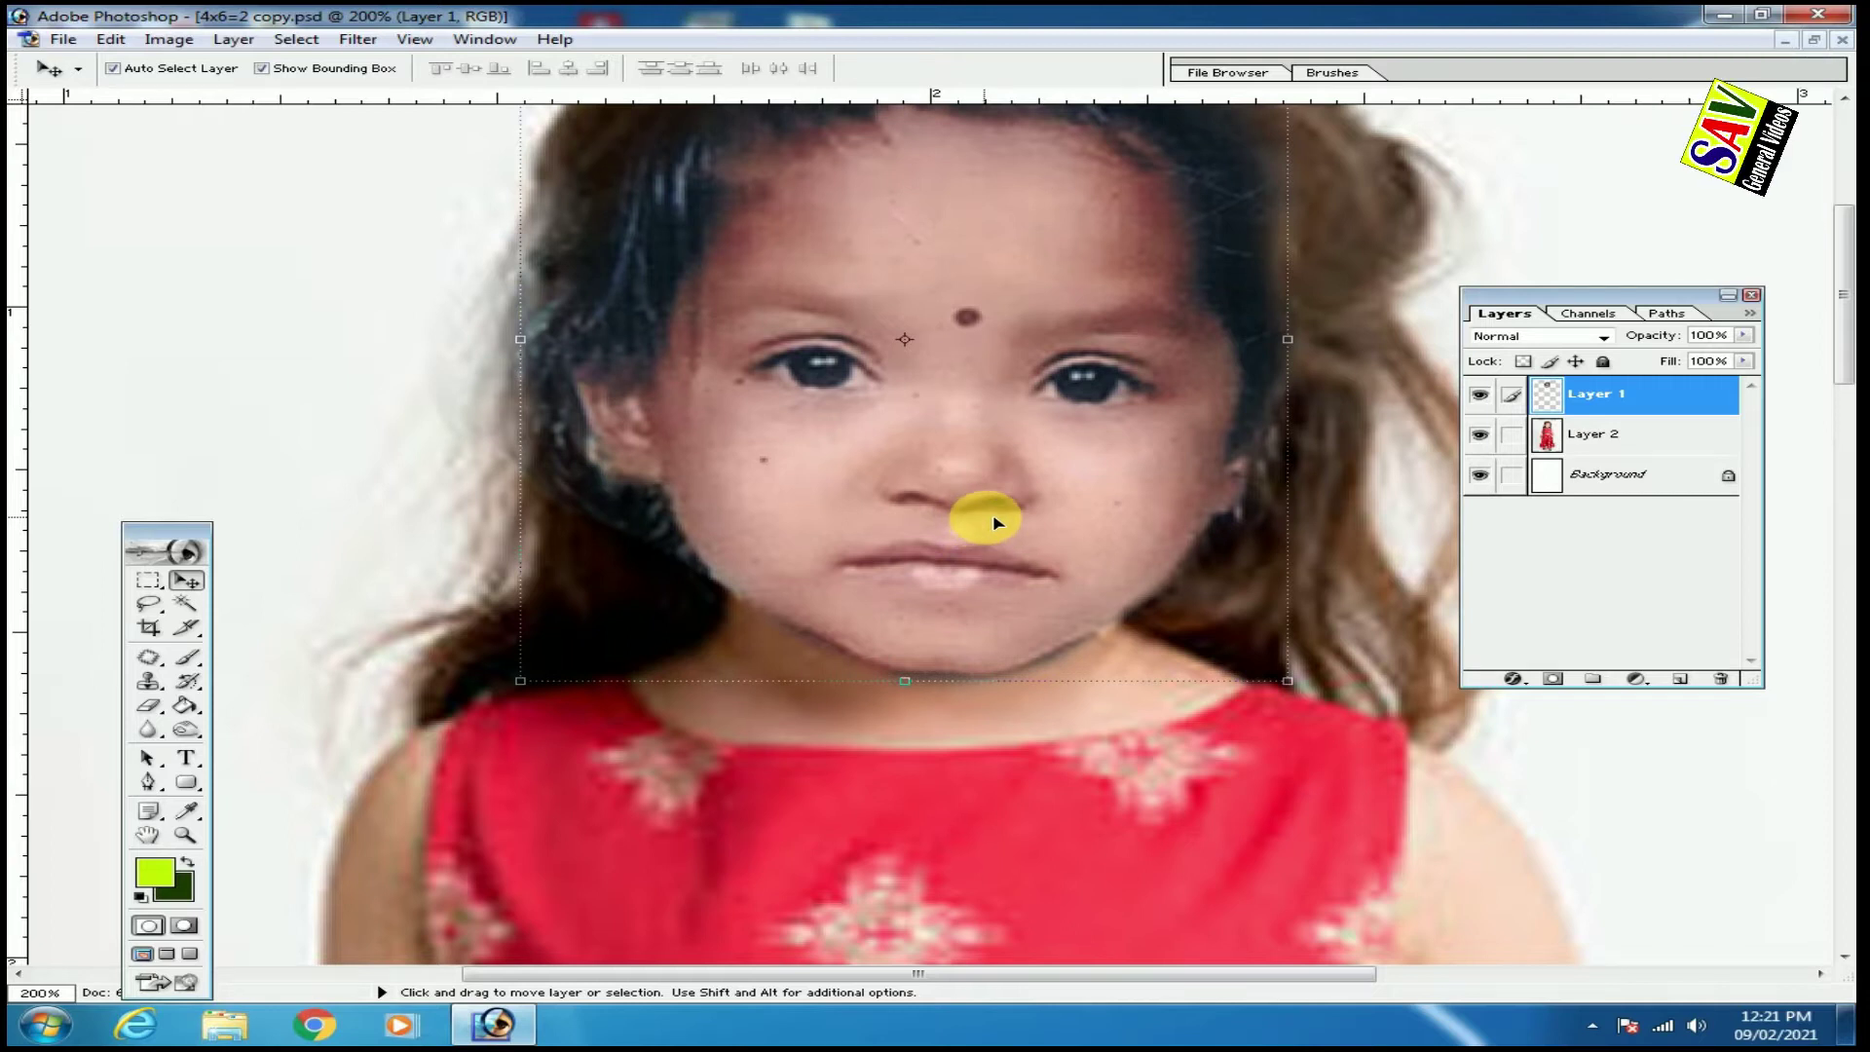
pyautogui.hotkey('ctrl', '-')
pyautogui.hotkey('ctrl', '-')
pyautogui.hotkey('ctrl', '-')
pyautogui.hotkey('ctrl', '-')
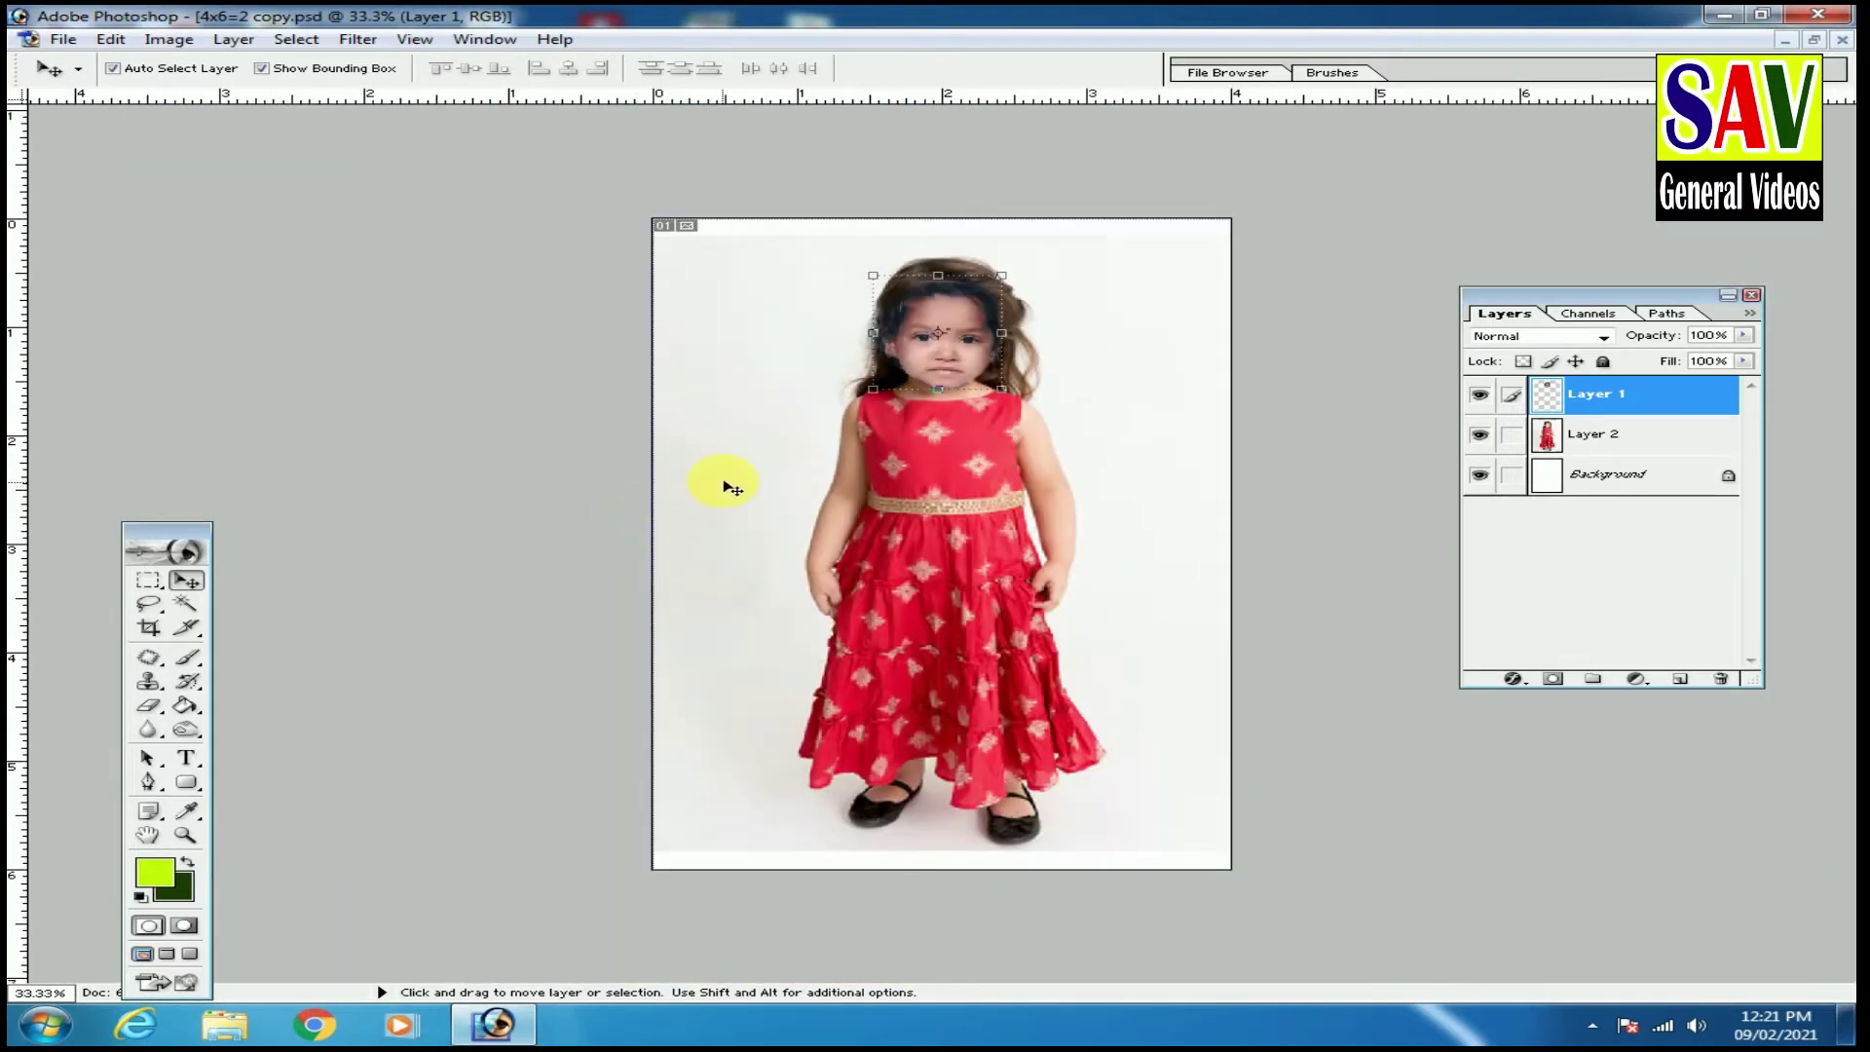
# Reselect the face layer and commit its new size on the girl's head.
pyautogui.click(732, 487)
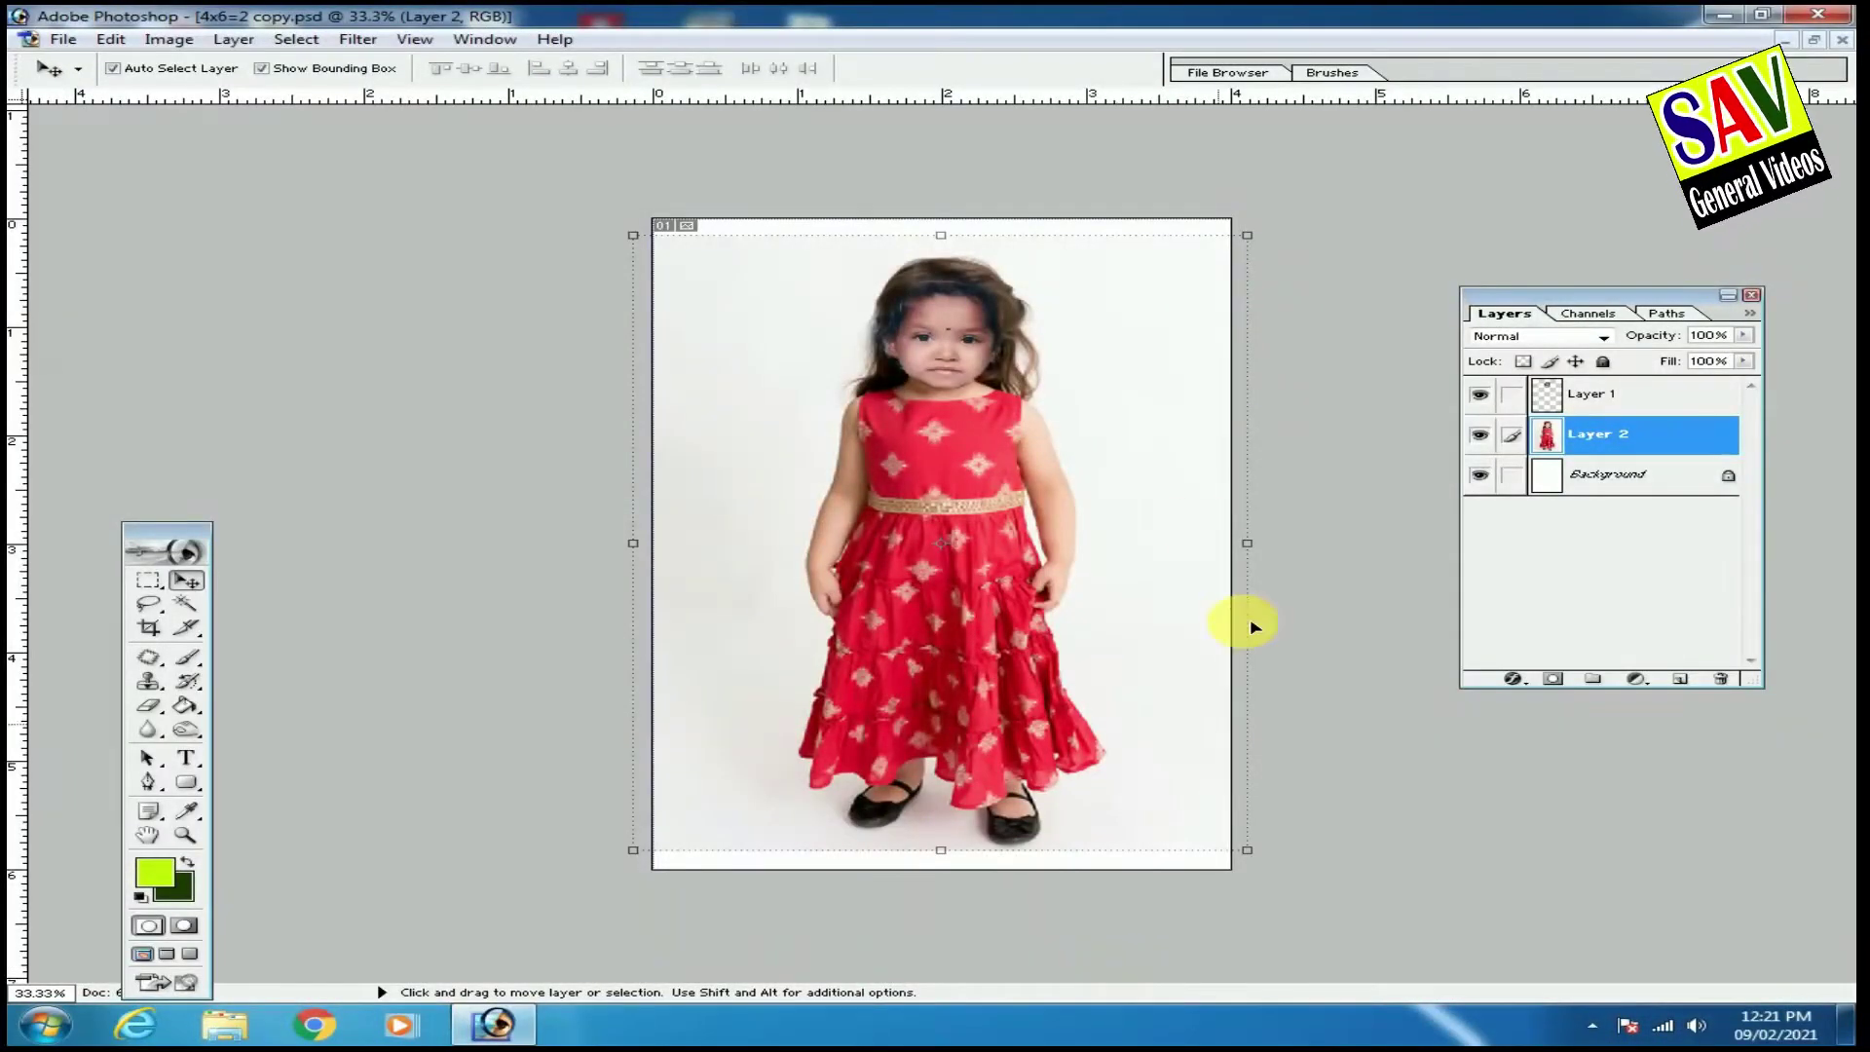
pyautogui.click(965, 325)
pyautogui.hotkey('ctrl', '+')
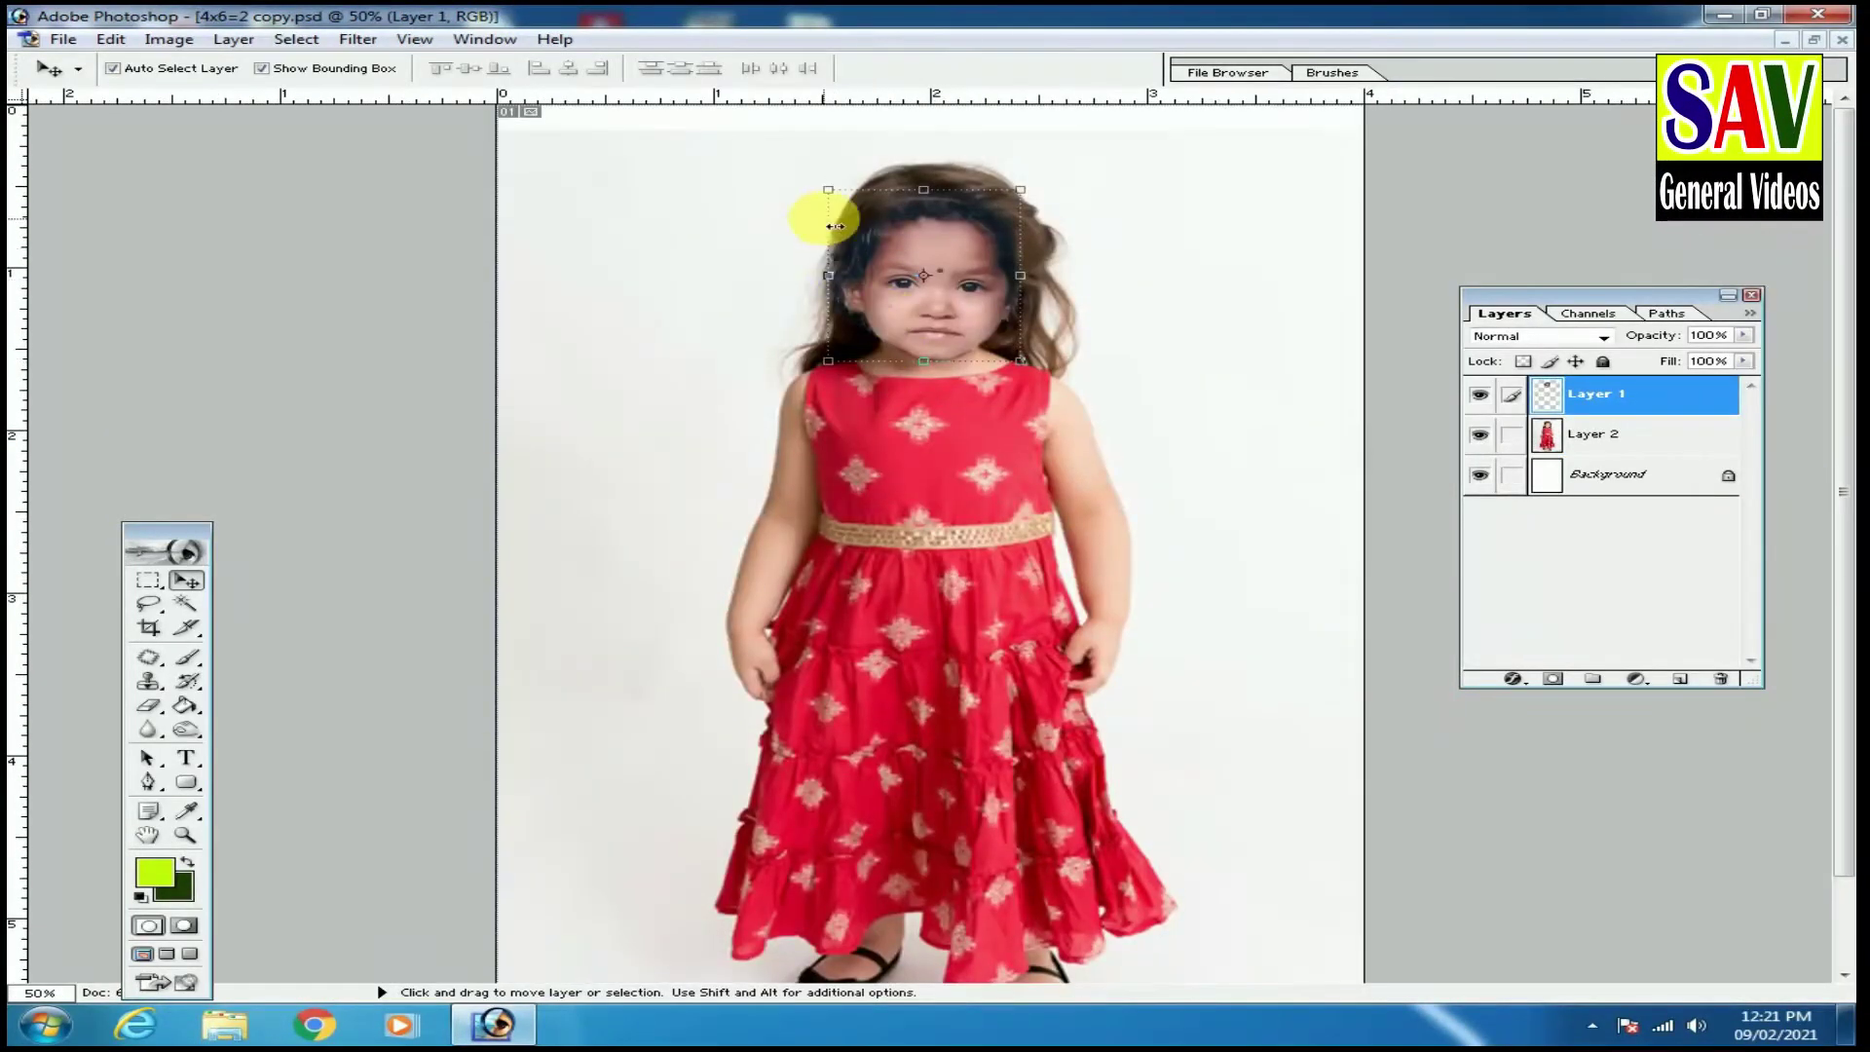
pyautogui.click(830, 190)
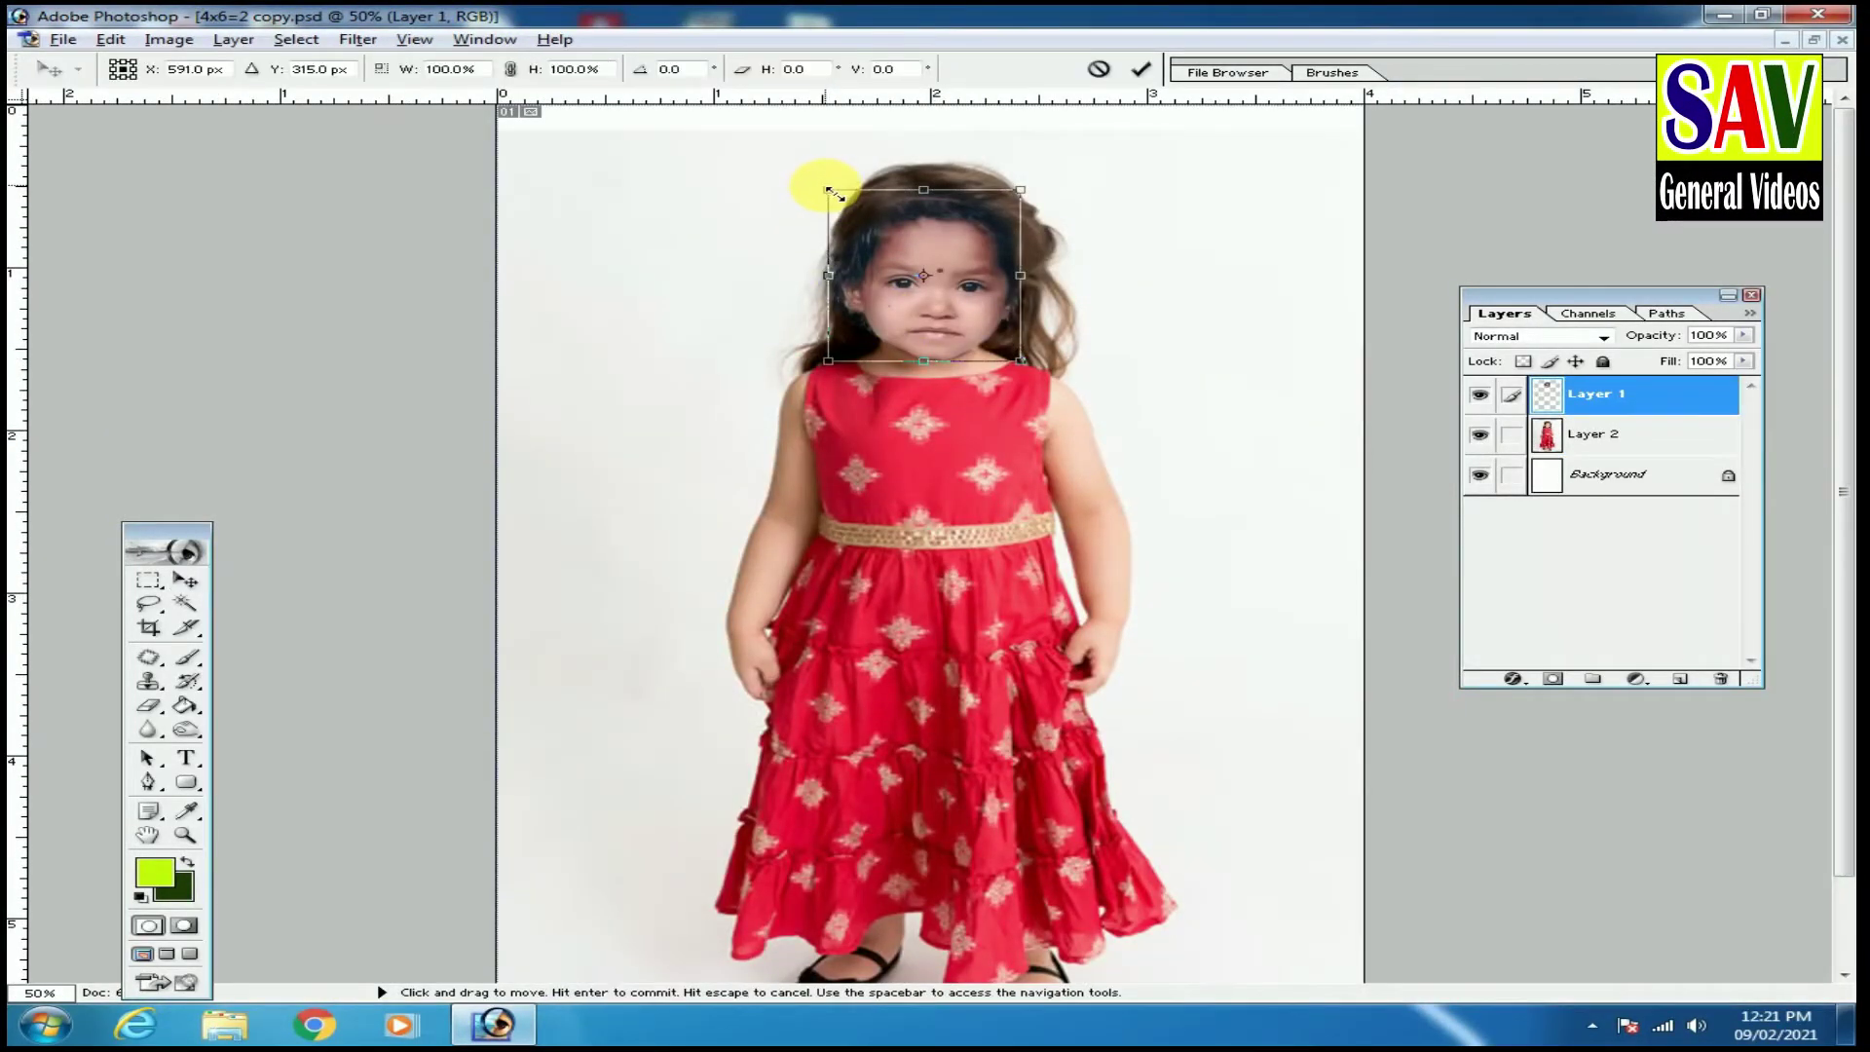
pyautogui.press('Return')
# Inspect the face at full size, then select Layer 2.
pyautogui.hotkey('ctrl', '+')
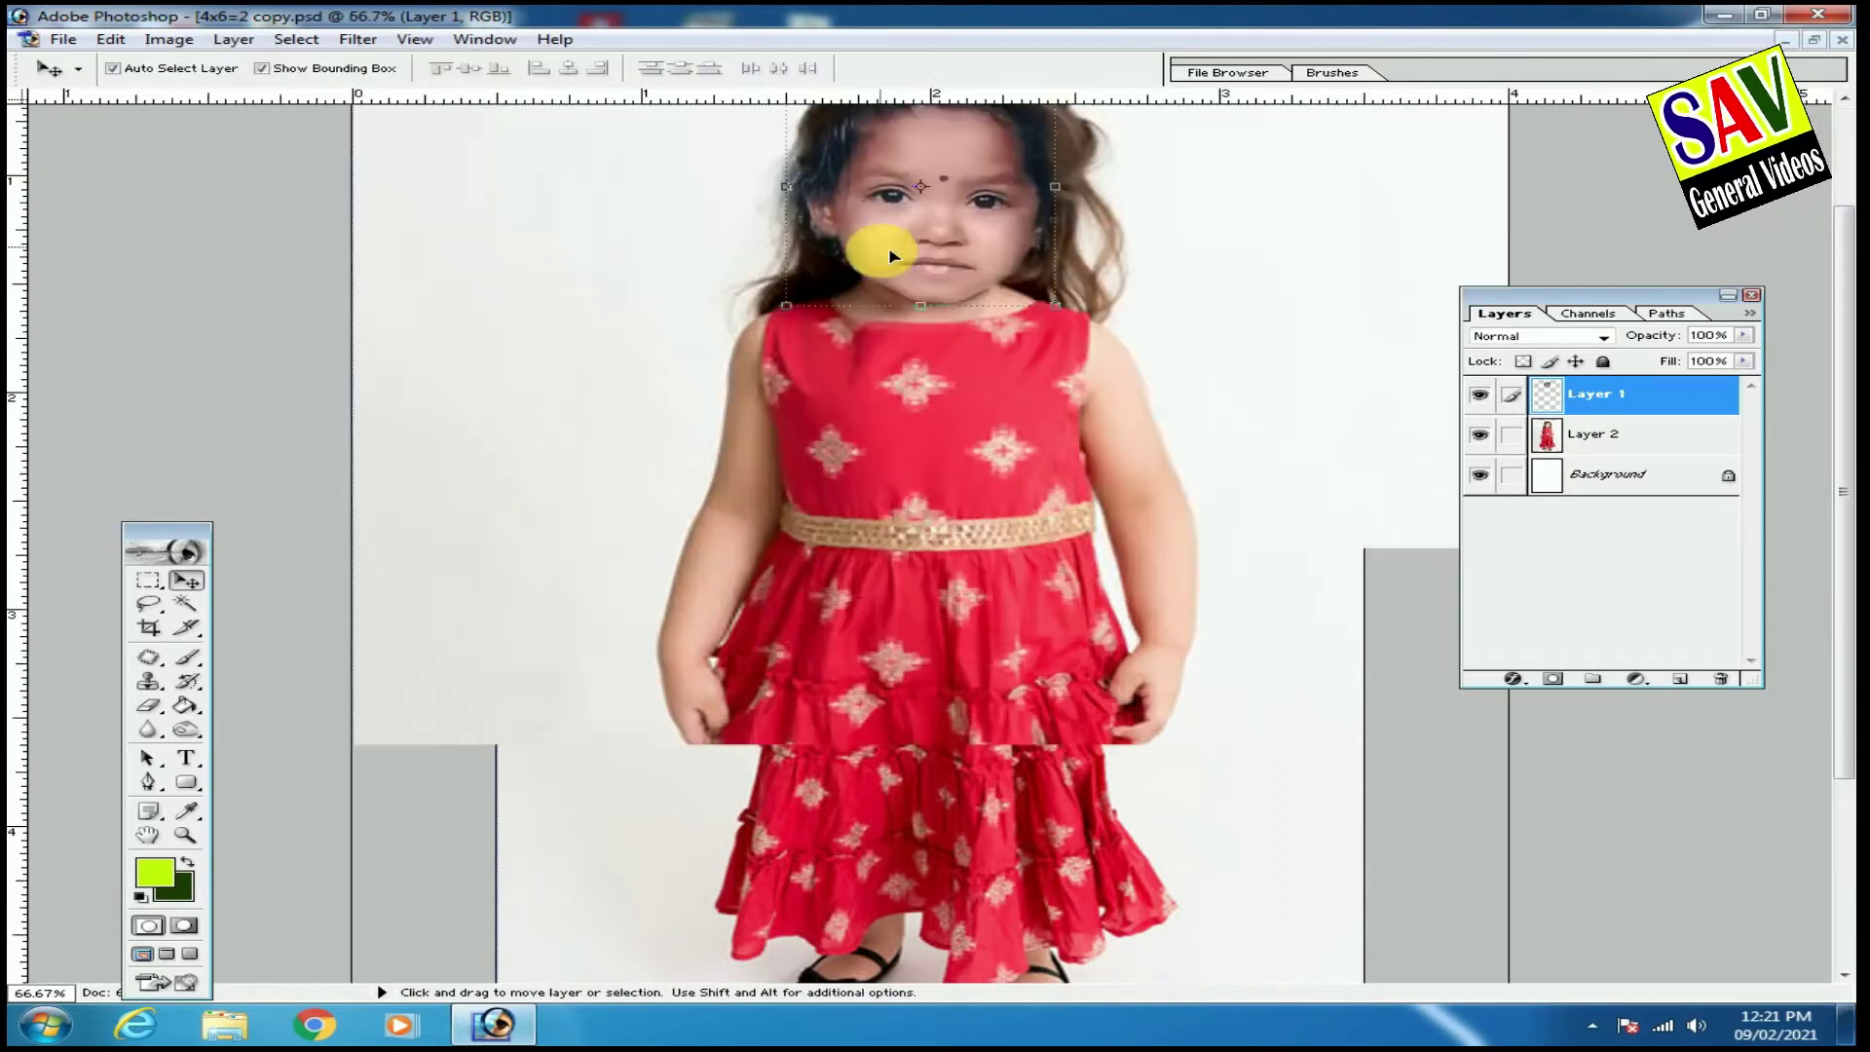
pyautogui.hotkey('ctrl', '+')
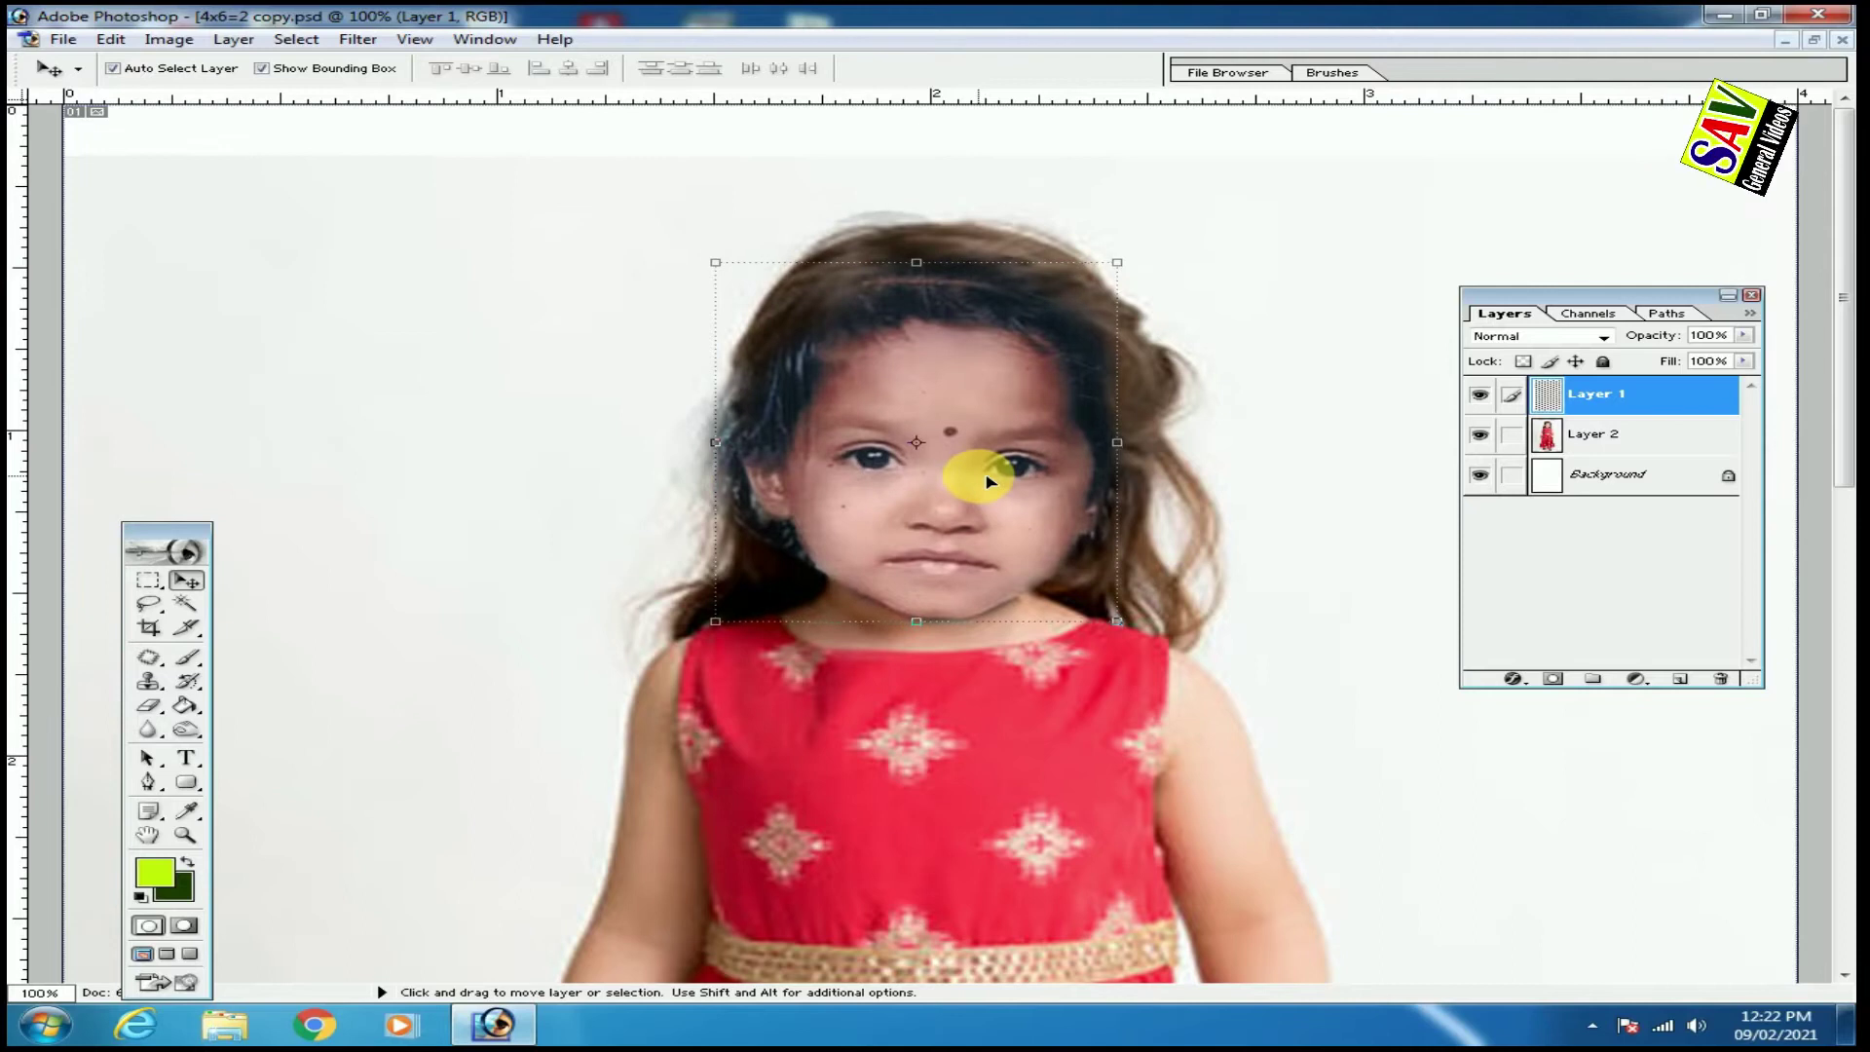
pyautogui.hotkey('ctrl', '-')
pyautogui.hotkey('ctrl', '-')
pyautogui.hotkey('ctrl', '-')
pyautogui.click(781, 504)
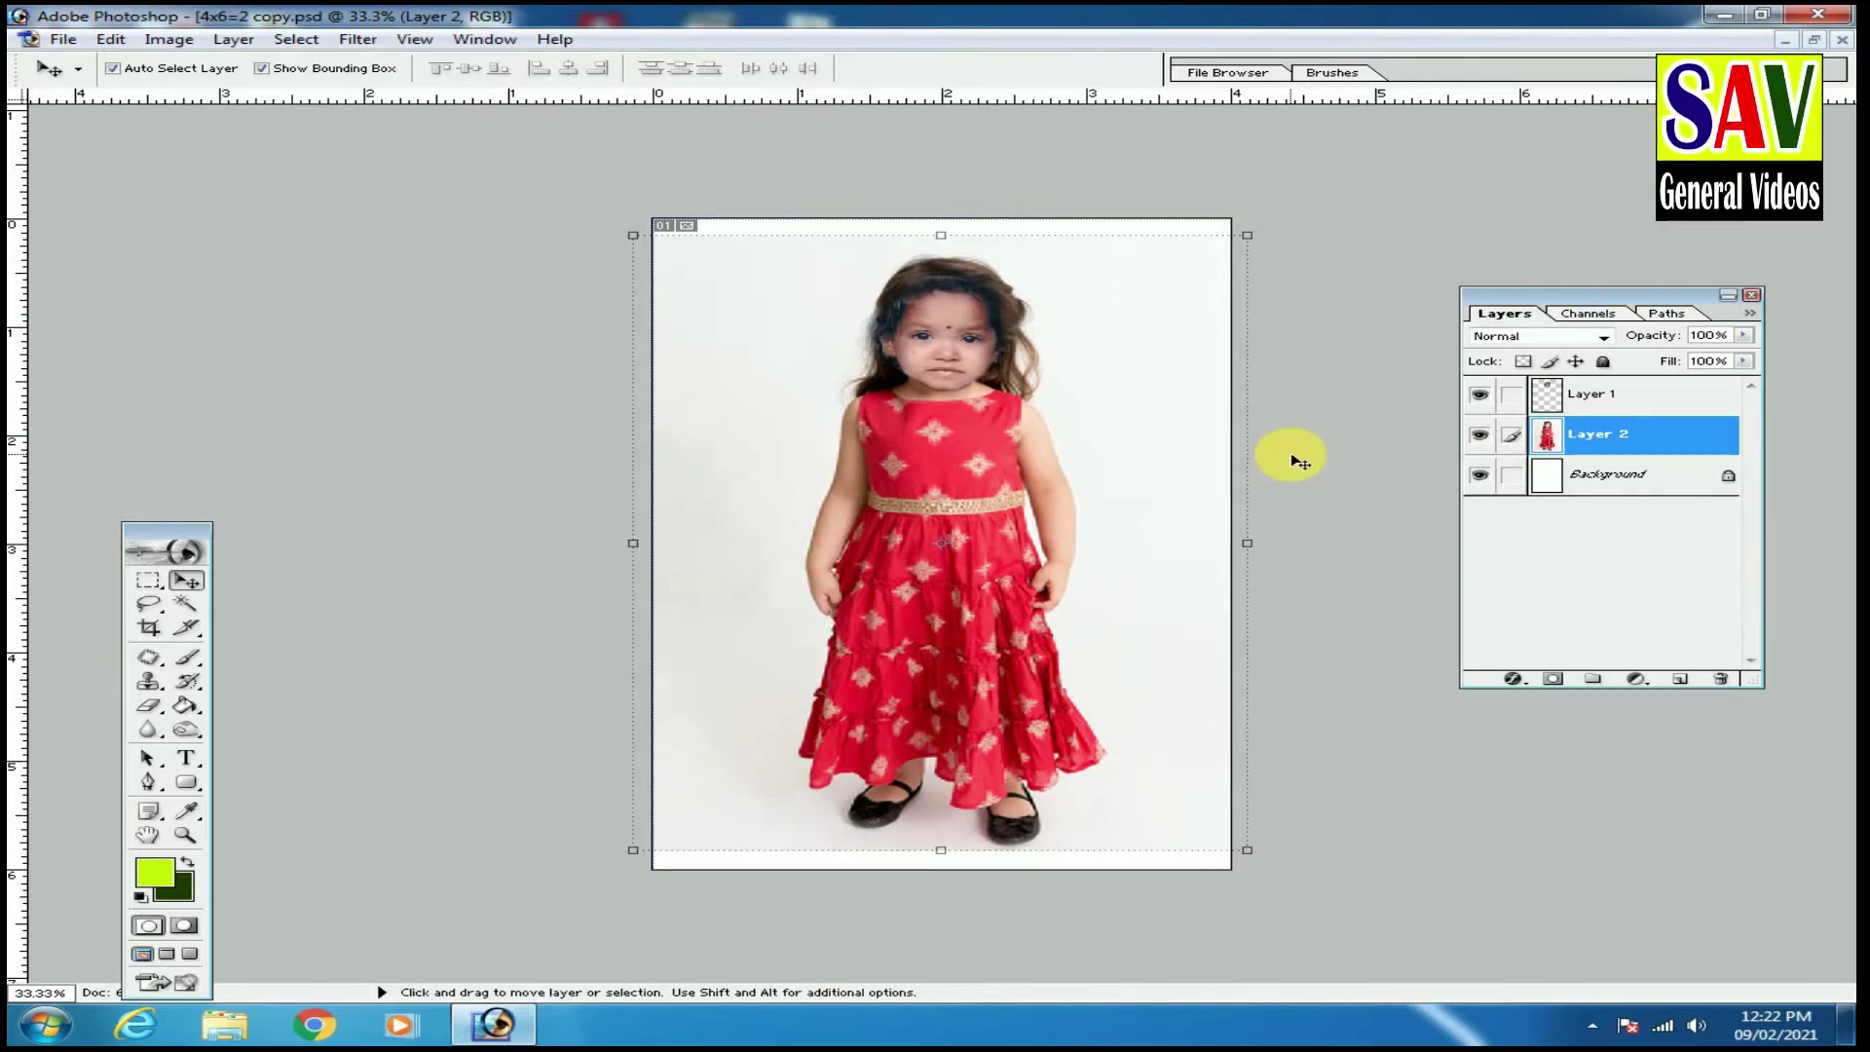
# Zoom to 400% on the face and switch to the Patch tool.
pyautogui.hotkey('ctrl', '+')
pyautogui.hotkey('ctrl', '+')
pyautogui.hotkey('ctrl', '+')
pyautogui.scroll(3, 1002, 429)
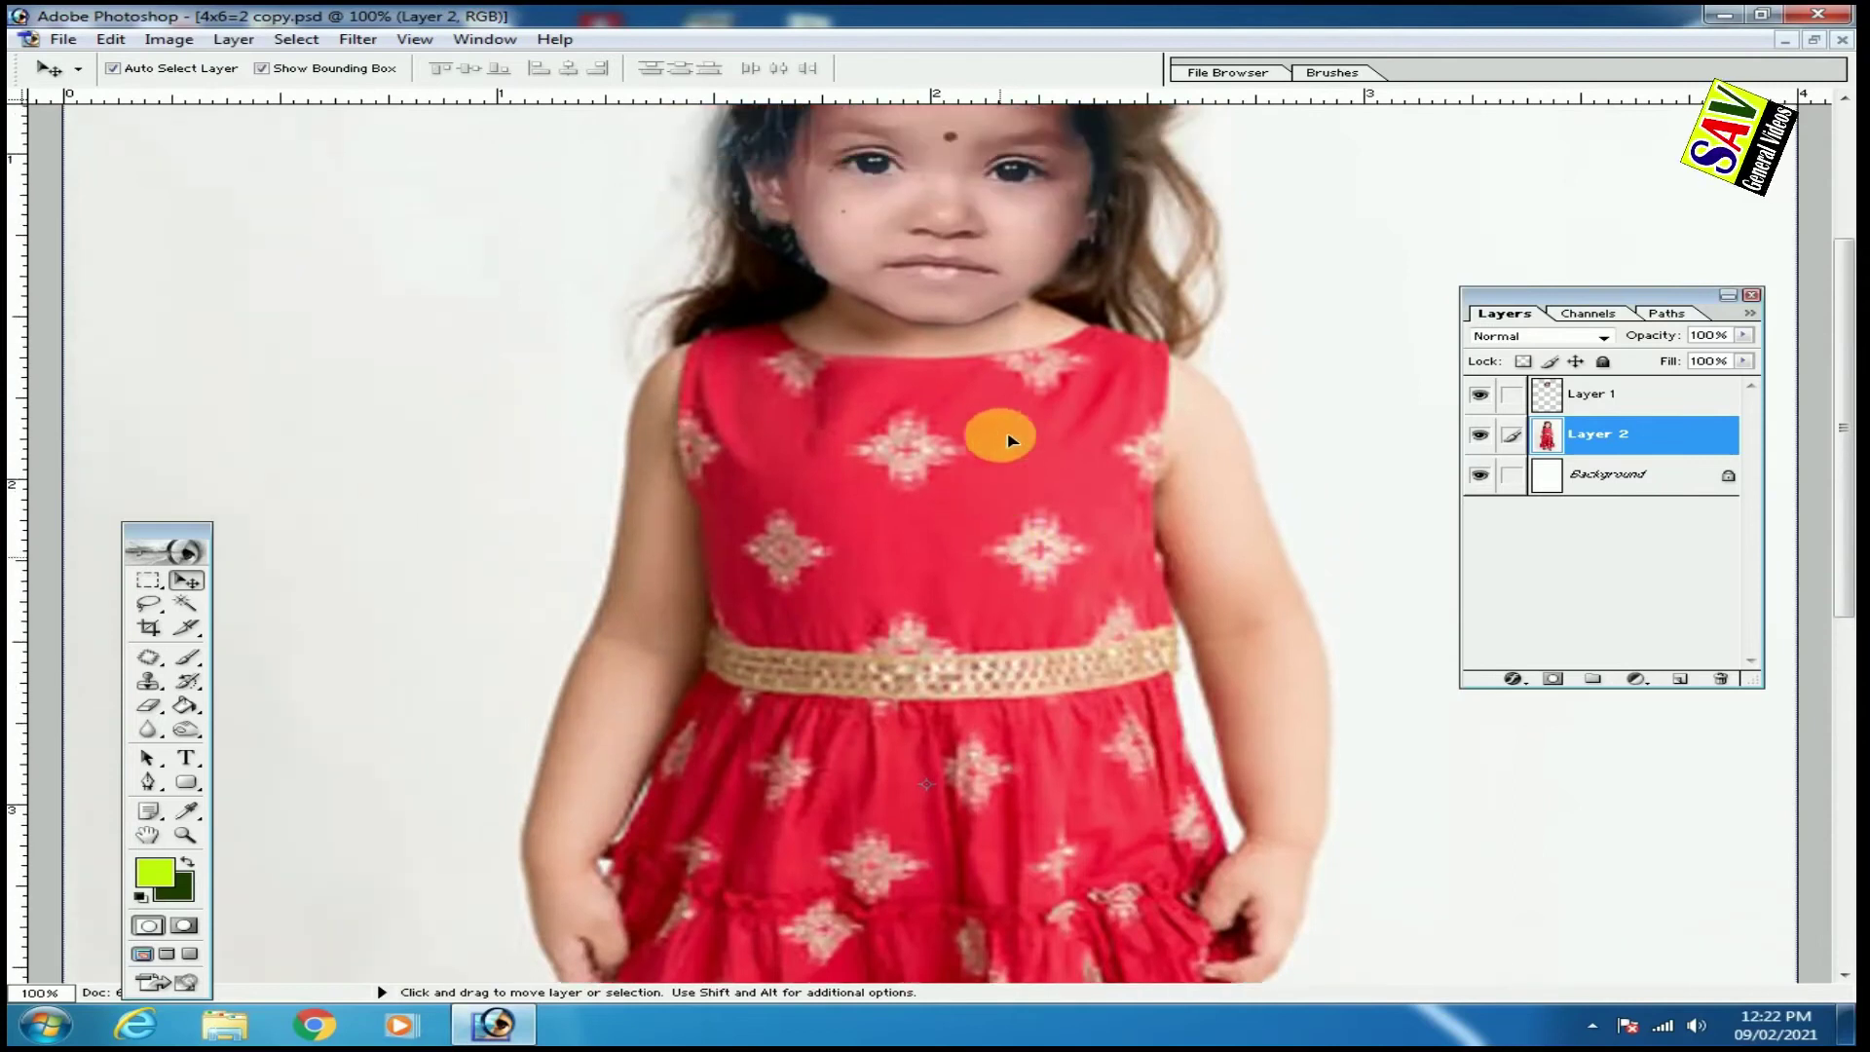
pyautogui.scroll(2, 996, 433)
pyautogui.hotkey('ctrl', '+')
pyautogui.hotkey('ctrl', '+')
pyautogui.scroll(2, 794, 439)
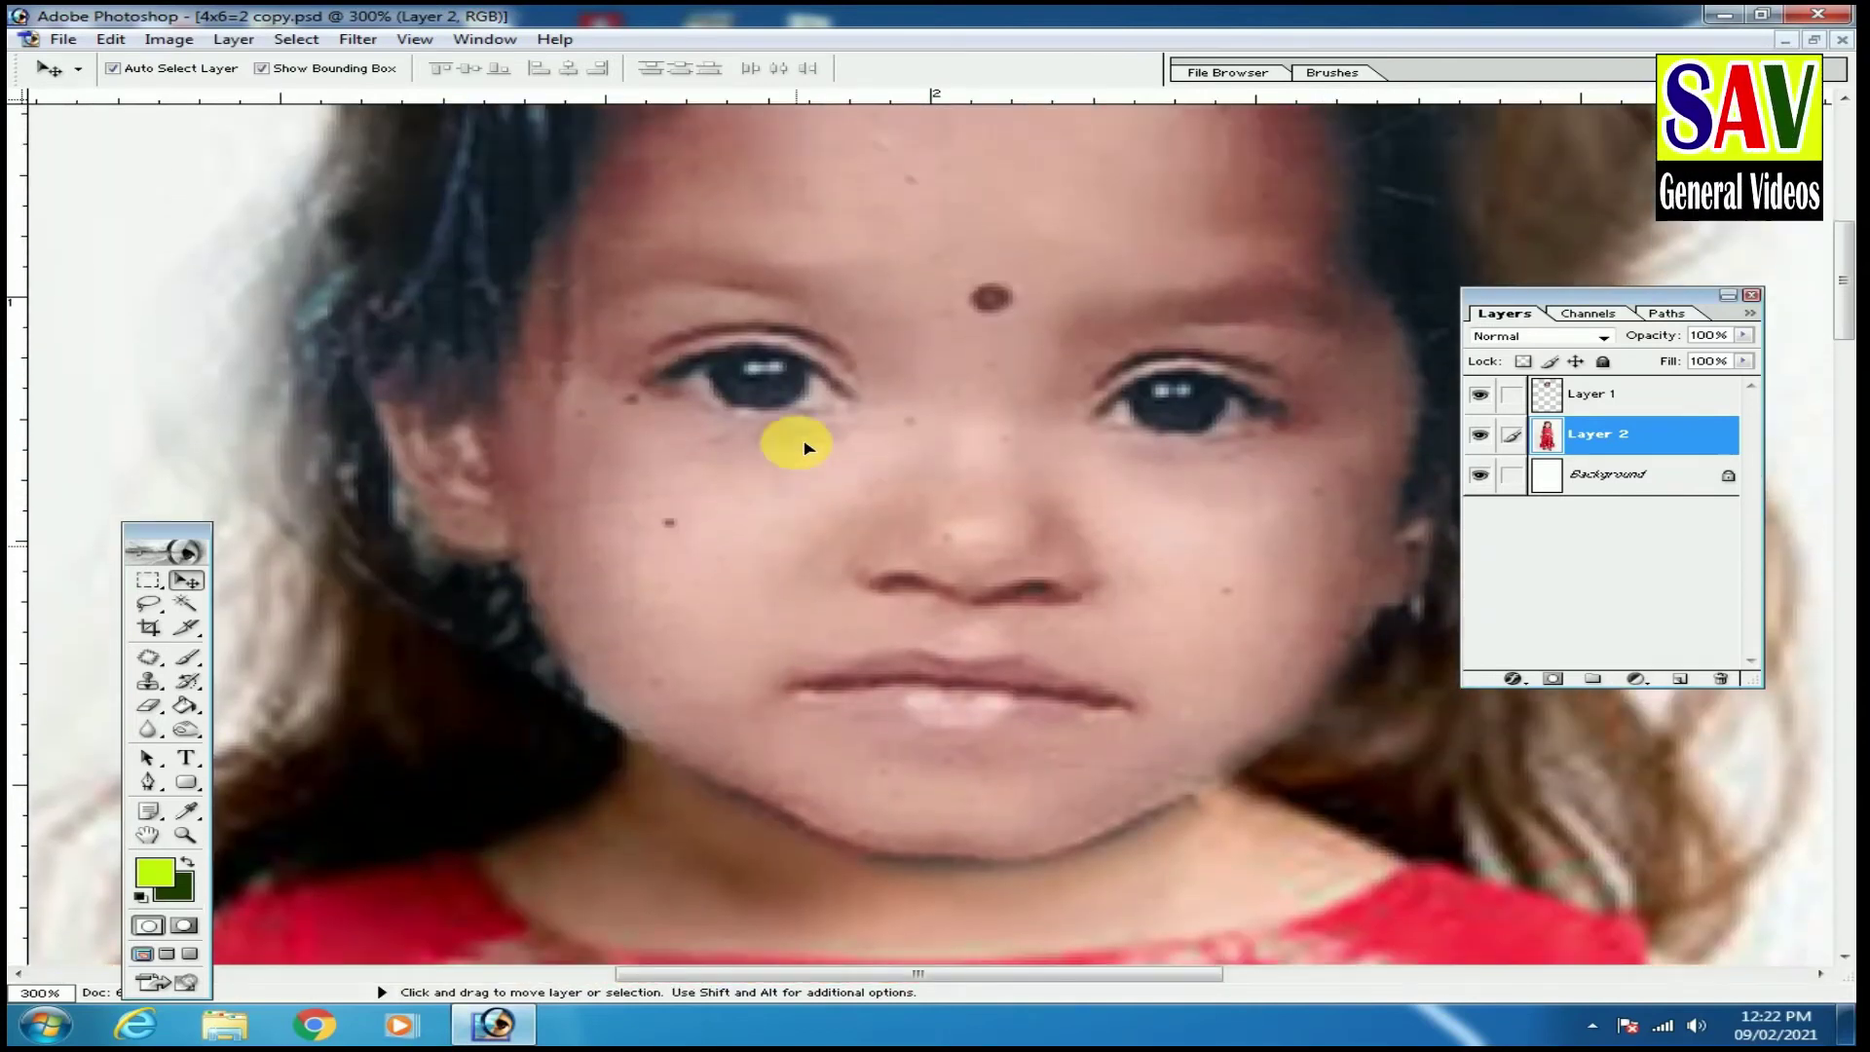
pyautogui.press('j')
pyautogui.hotkey('ctrl', '+')
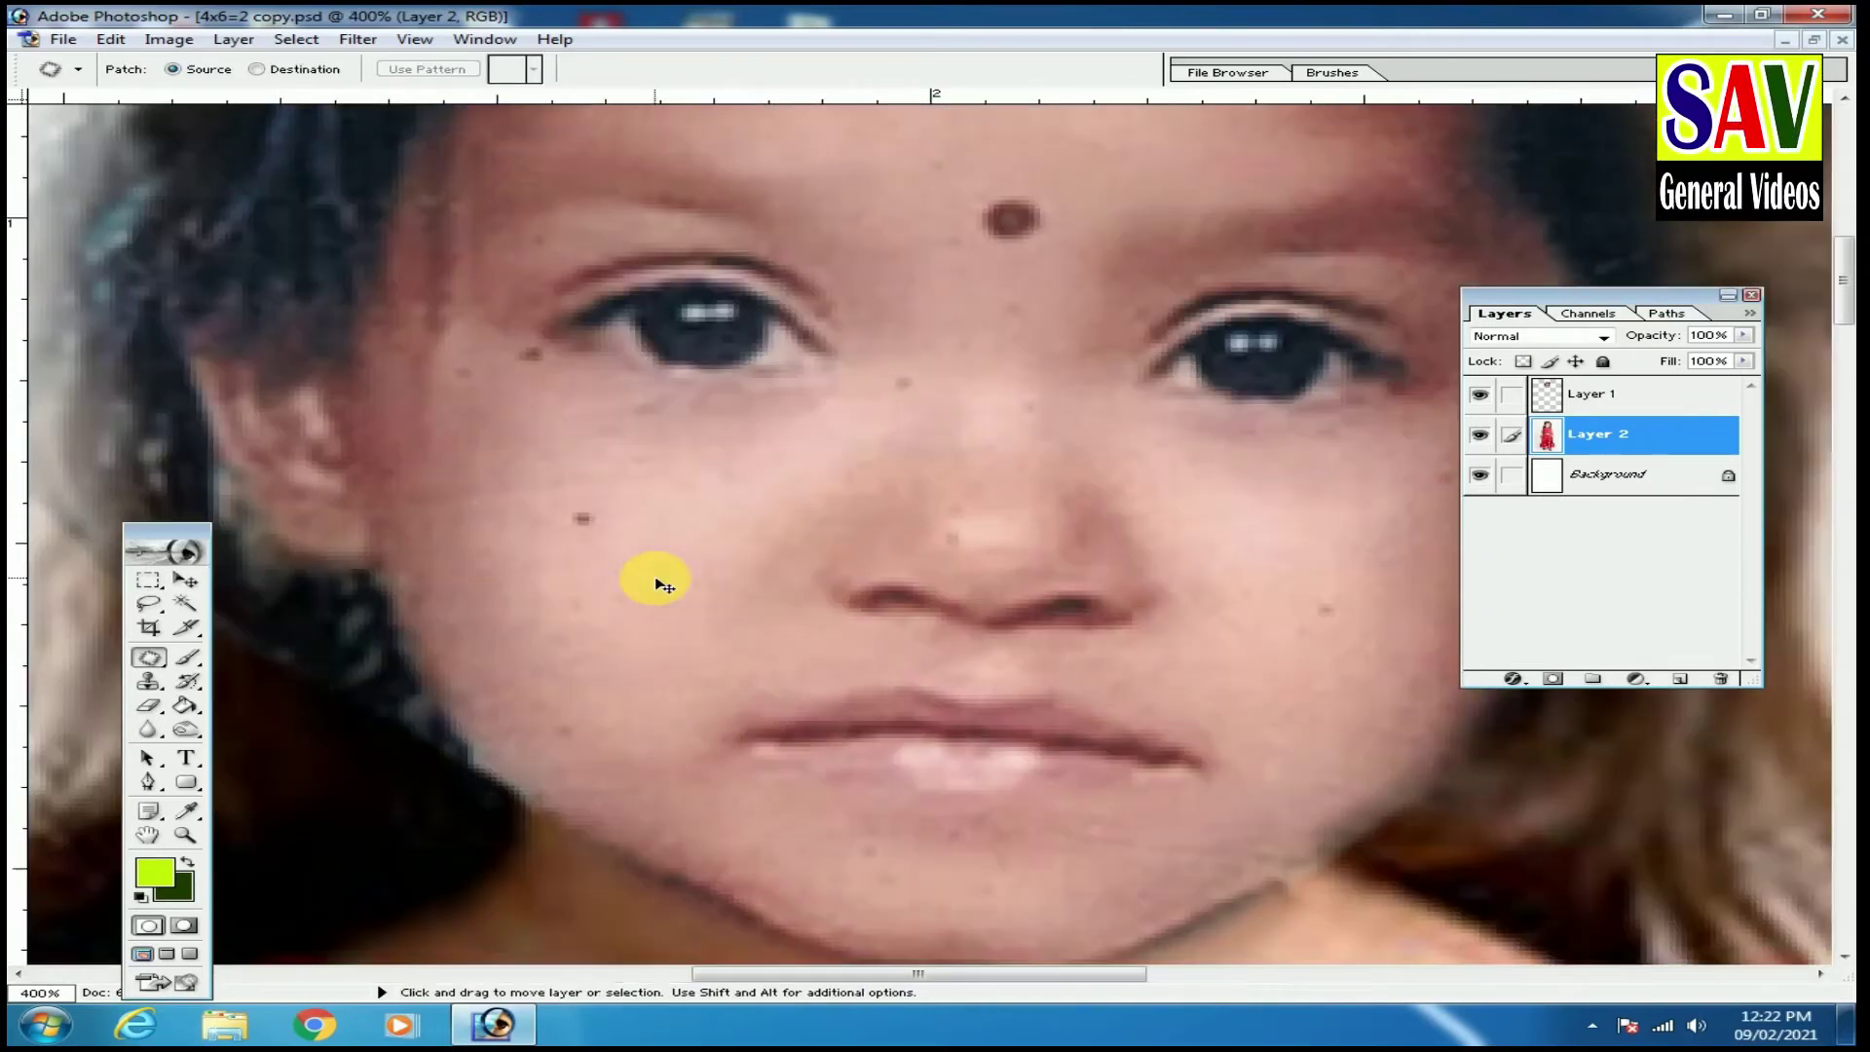
# On Layer 1, patch the cheek mole and a spot near the left eye, dismissing warnings.
pyautogui.moveTo(583, 533); pyautogui.dragTo(576, 527)
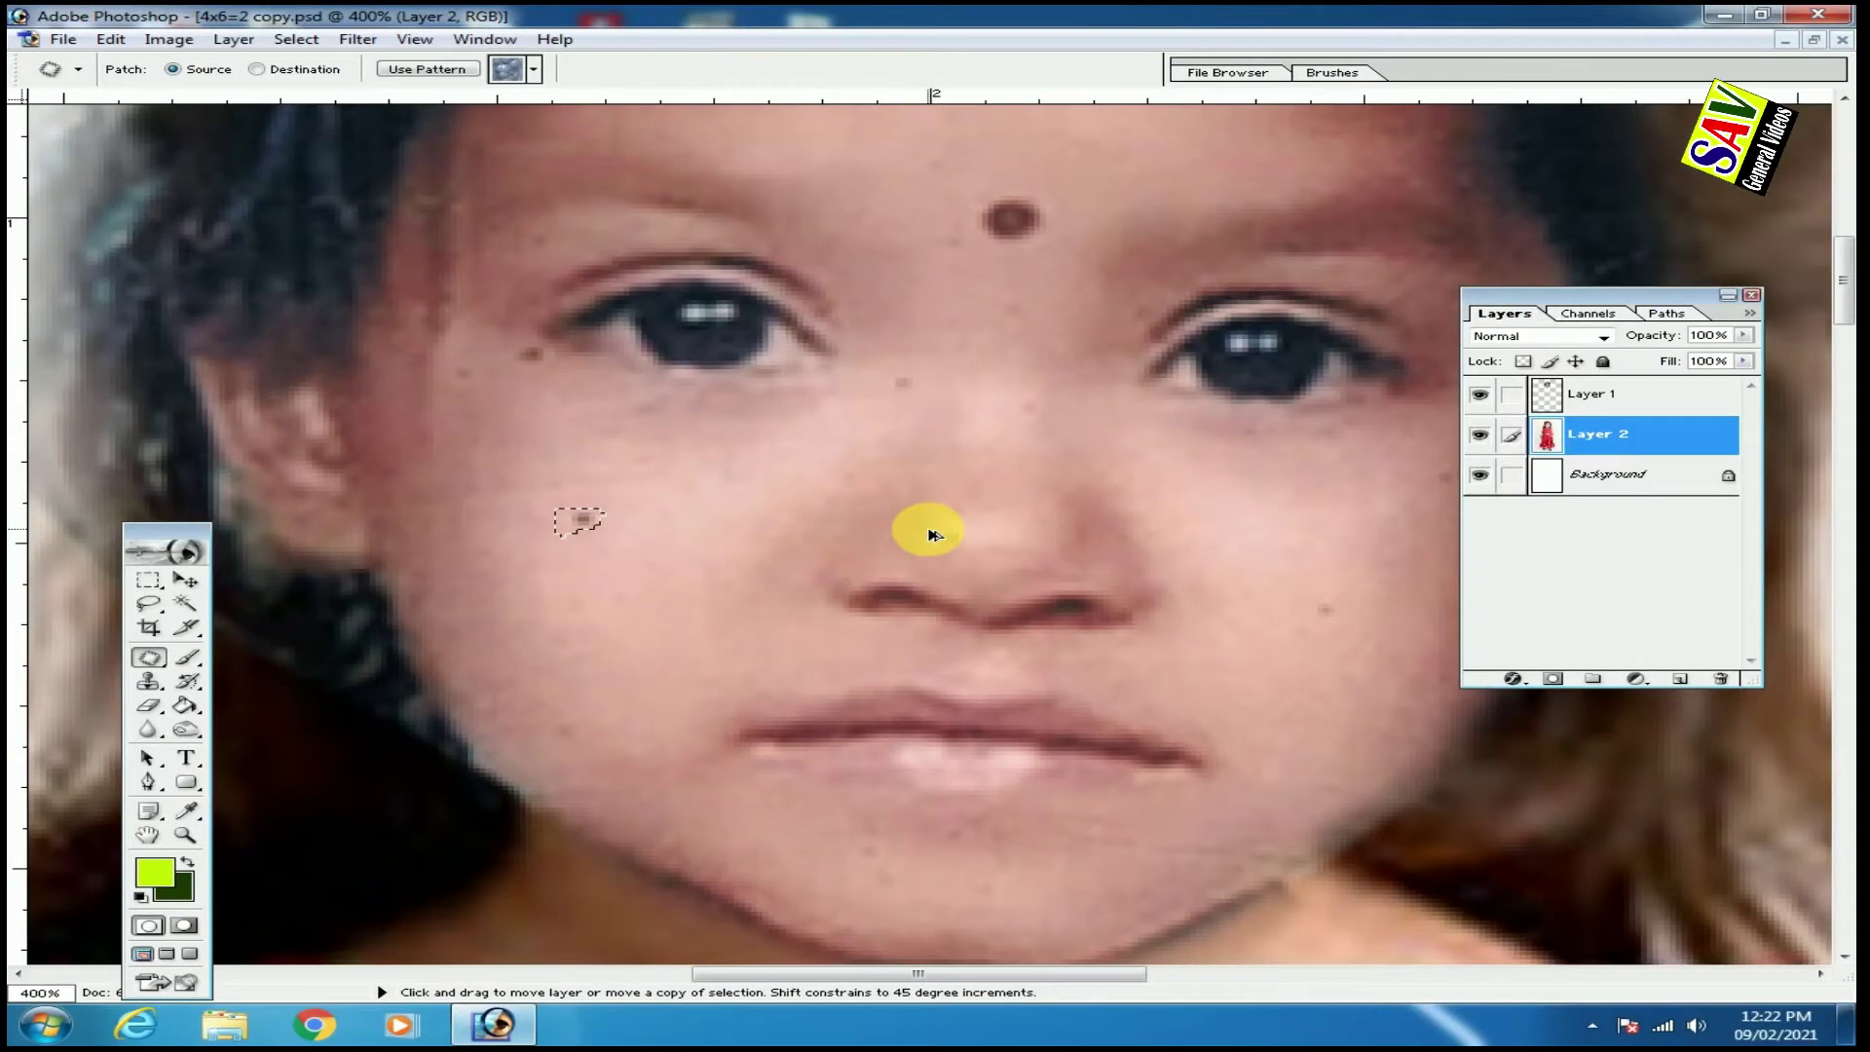
pyautogui.click(1622, 397)
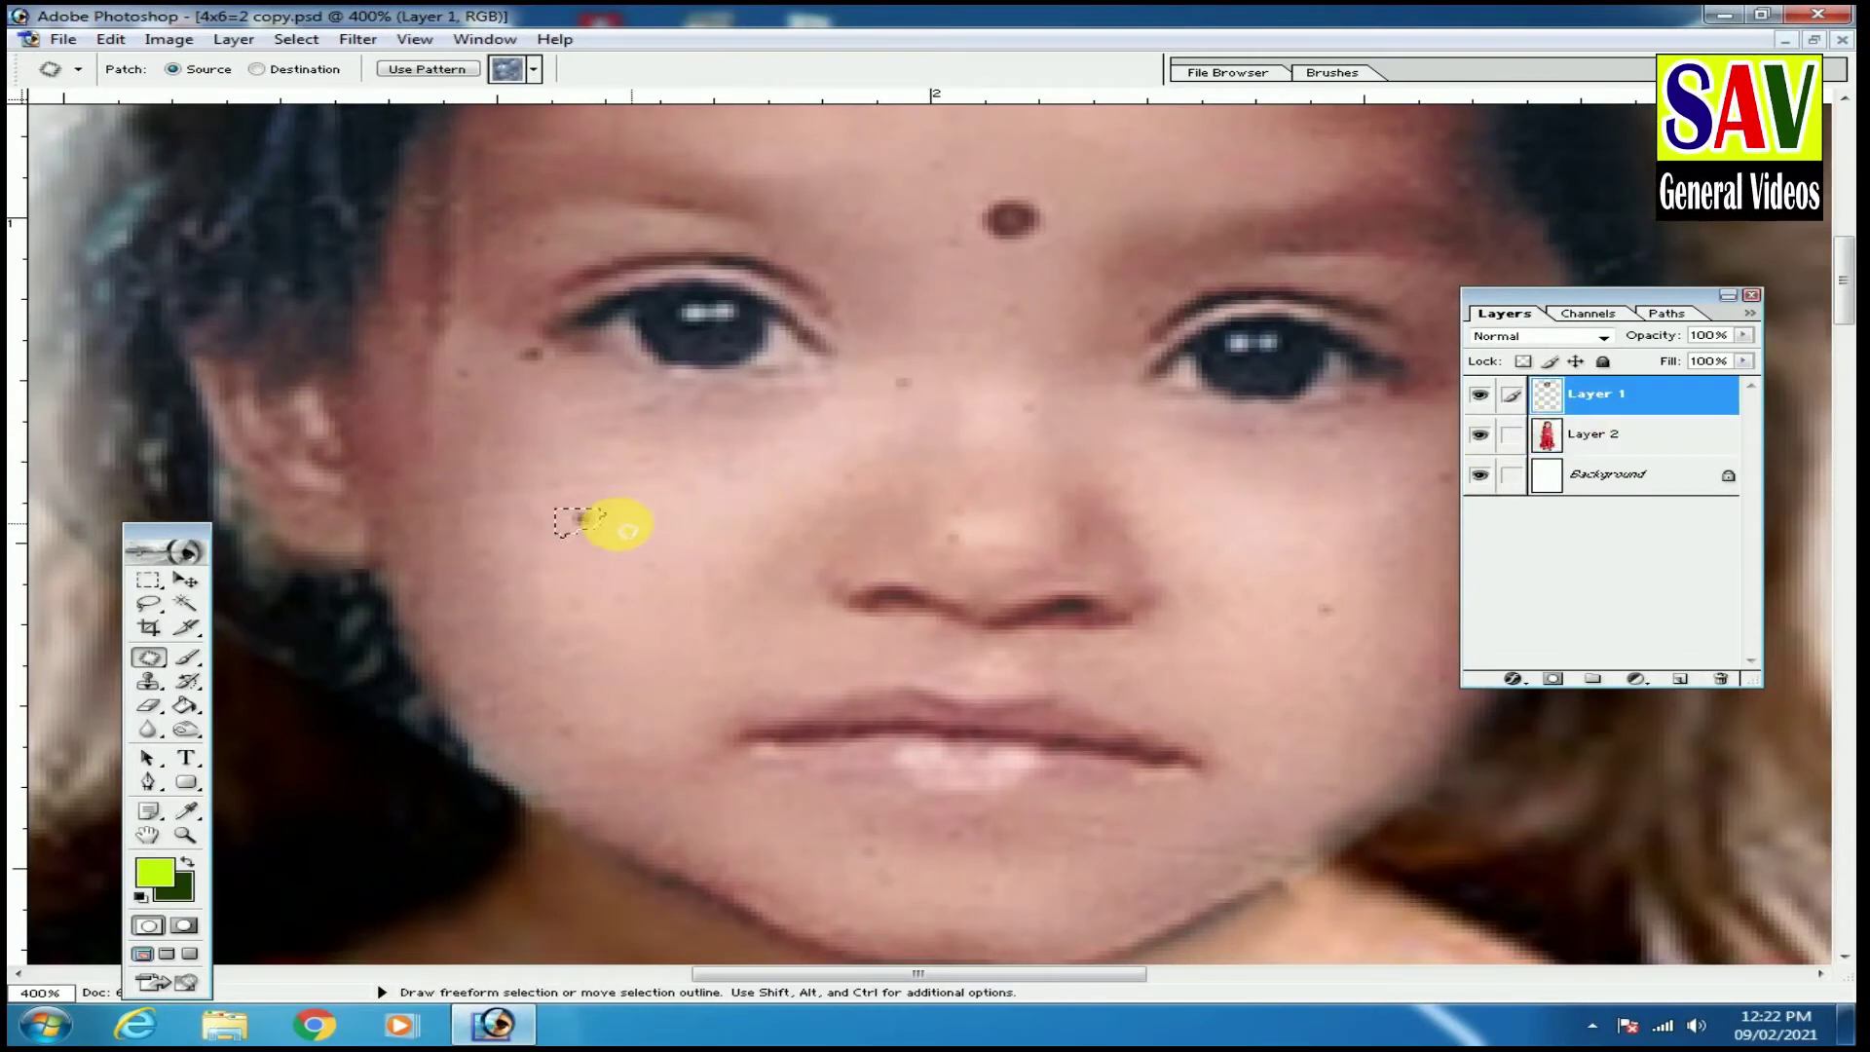
pyautogui.moveTo(595, 563)
pyautogui.mouseDown()
pyautogui.moveTo(565, 324)
pyautogui.moveTo(509, 334)
pyautogui.moveTo(536, 361)
pyautogui.mouseUp()
pyautogui.press('Return')
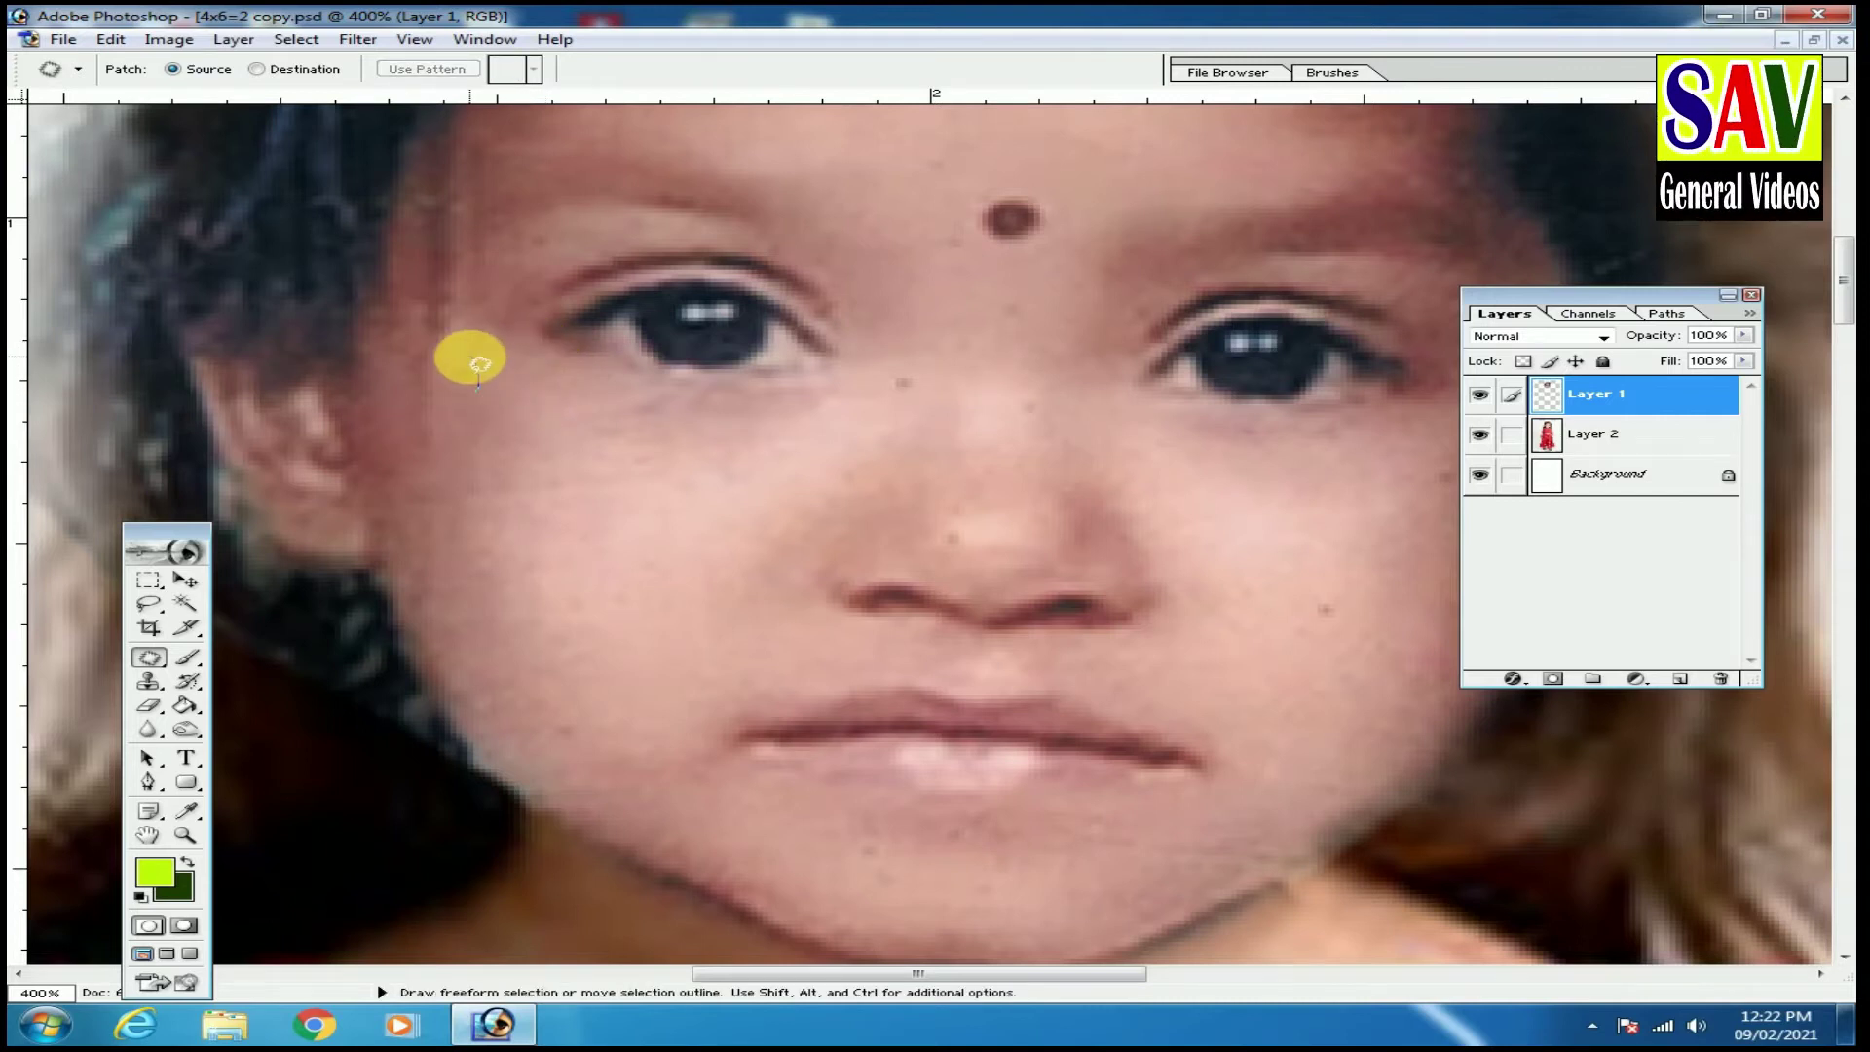
pyautogui.moveTo(480, 389)
pyautogui.mouseDown()
pyautogui.moveTo(467, 380)
pyautogui.moveTo(910, 396)
pyautogui.moveTo(889, 347)
pyautogui.mouseUp()
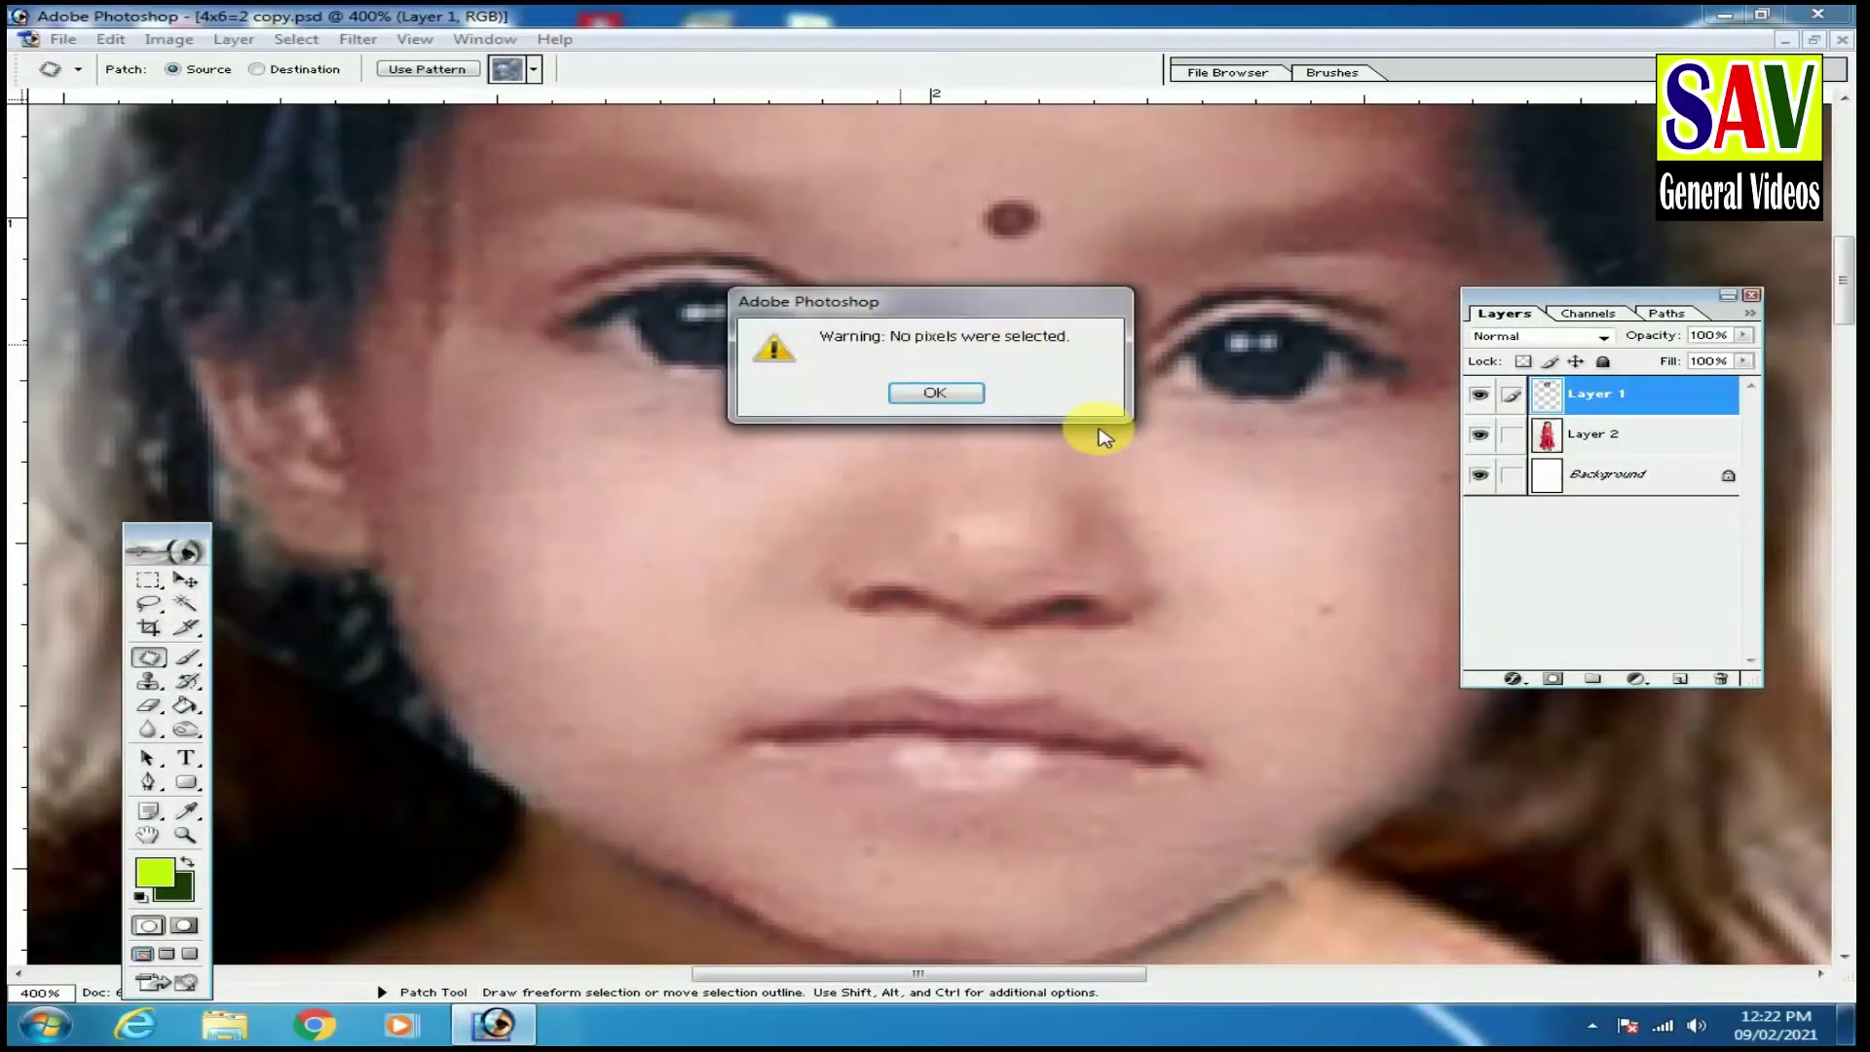
pyautogui.press('Return')
# Zoom to 500% and try patching spots beside the nose and on the right cheek.
pyautogui.hotkey('ctrl', '+')
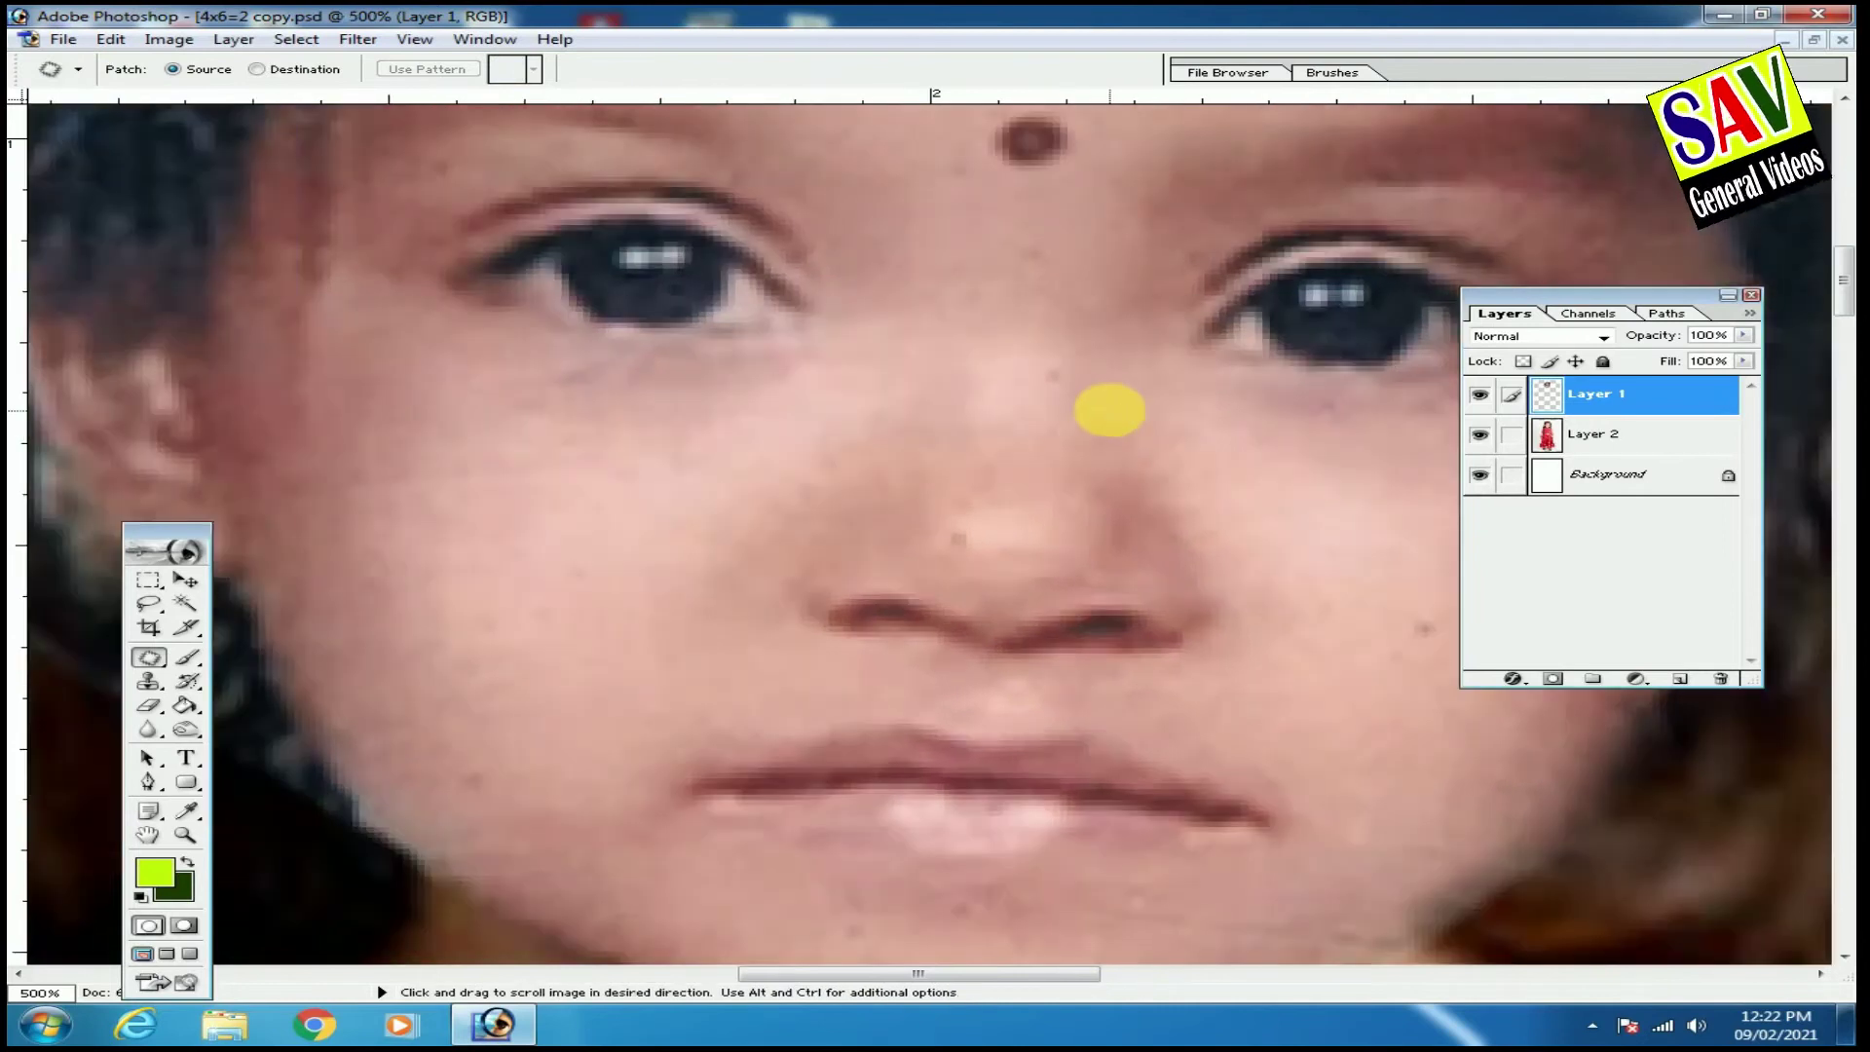
pyautogui.moveTo(1112, 409); pyautogui.dragTo(1055, 422)
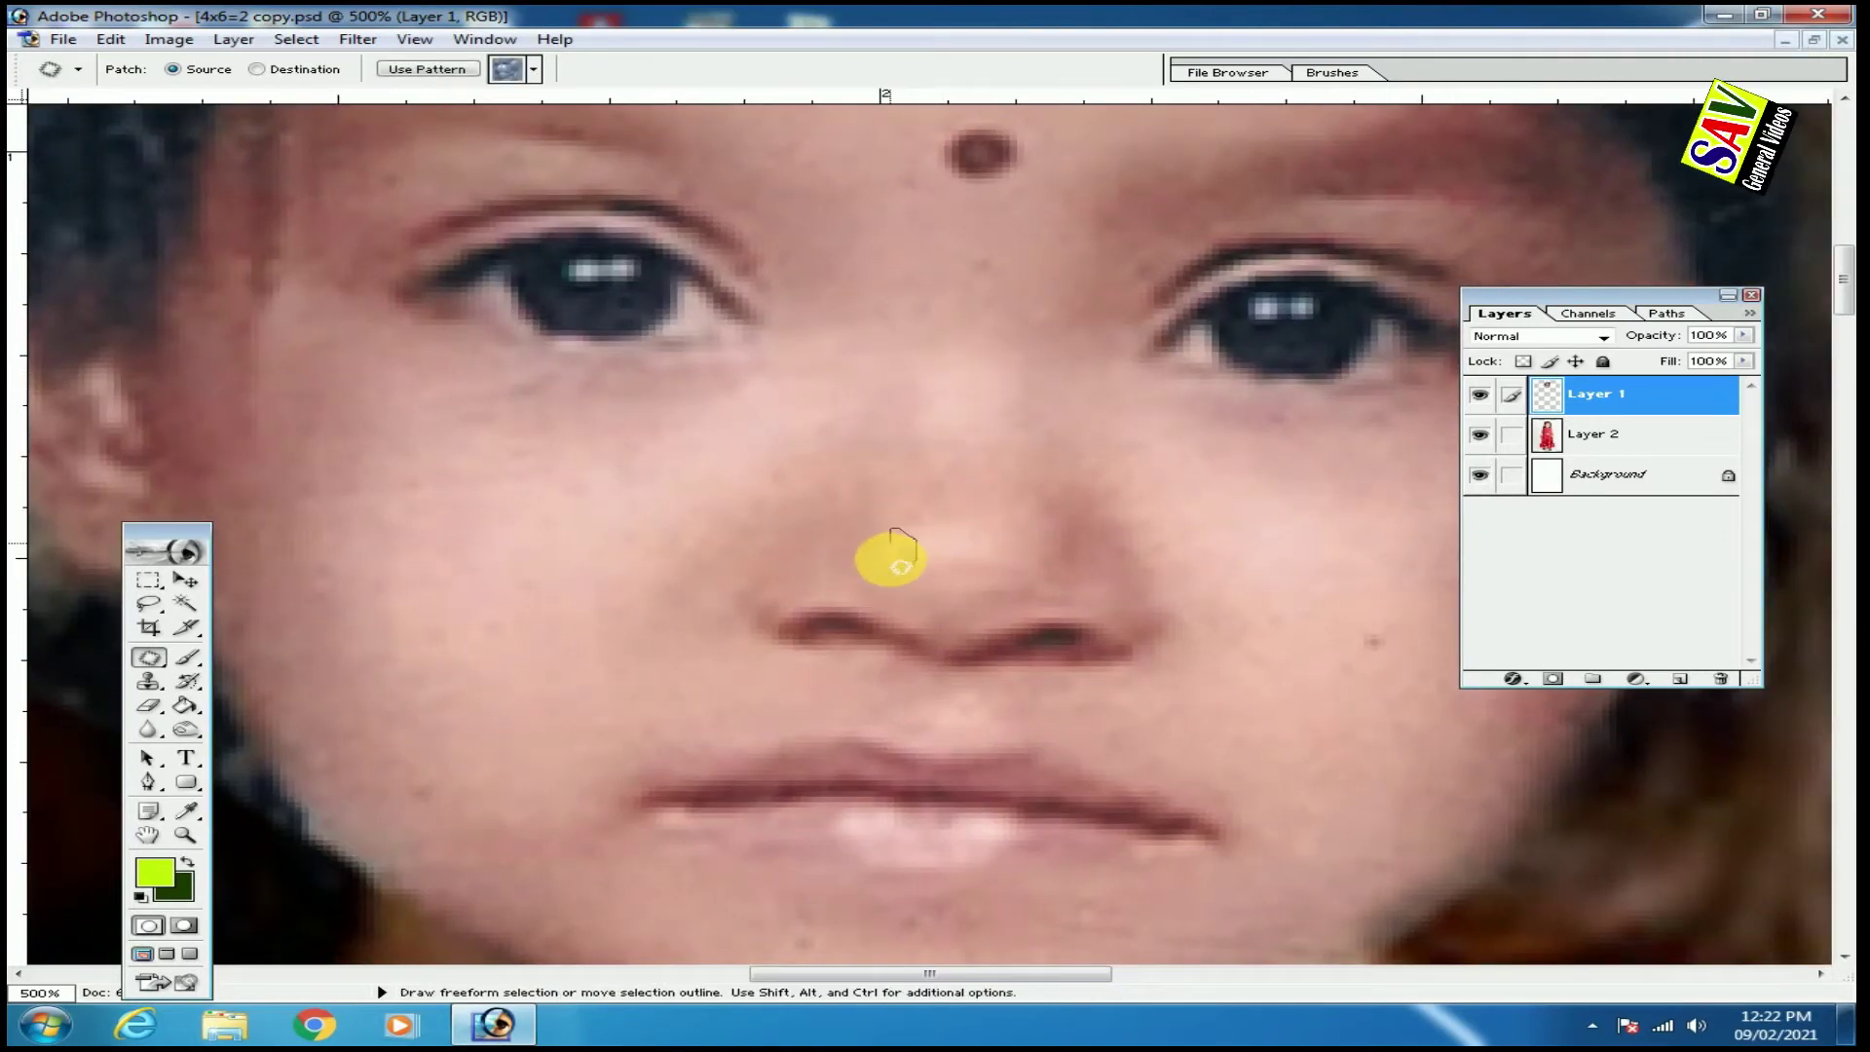
pyautogui.moveTo(883, 471); pyautogui.dragTo(908, 471)
pyautogui.press('Return')
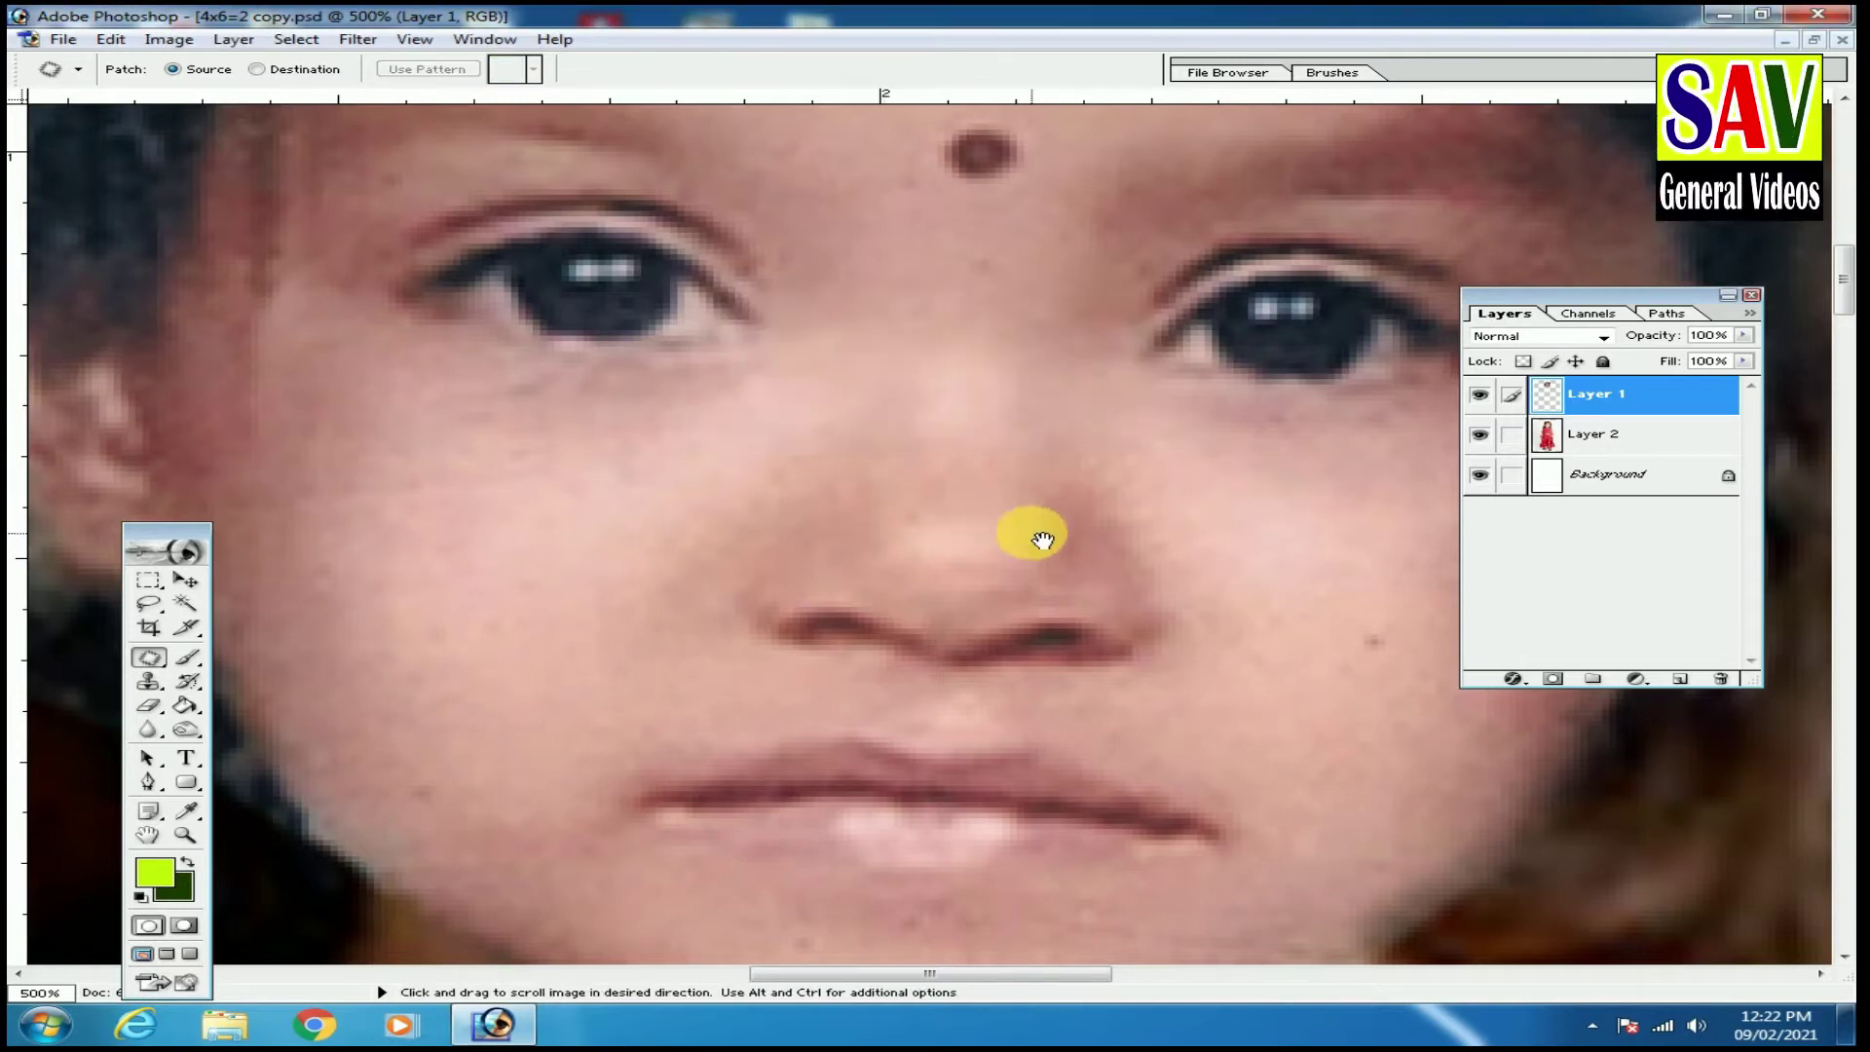
pyautogui.moveTo(1032, 535); pyautogui.dragTo(851, 529)
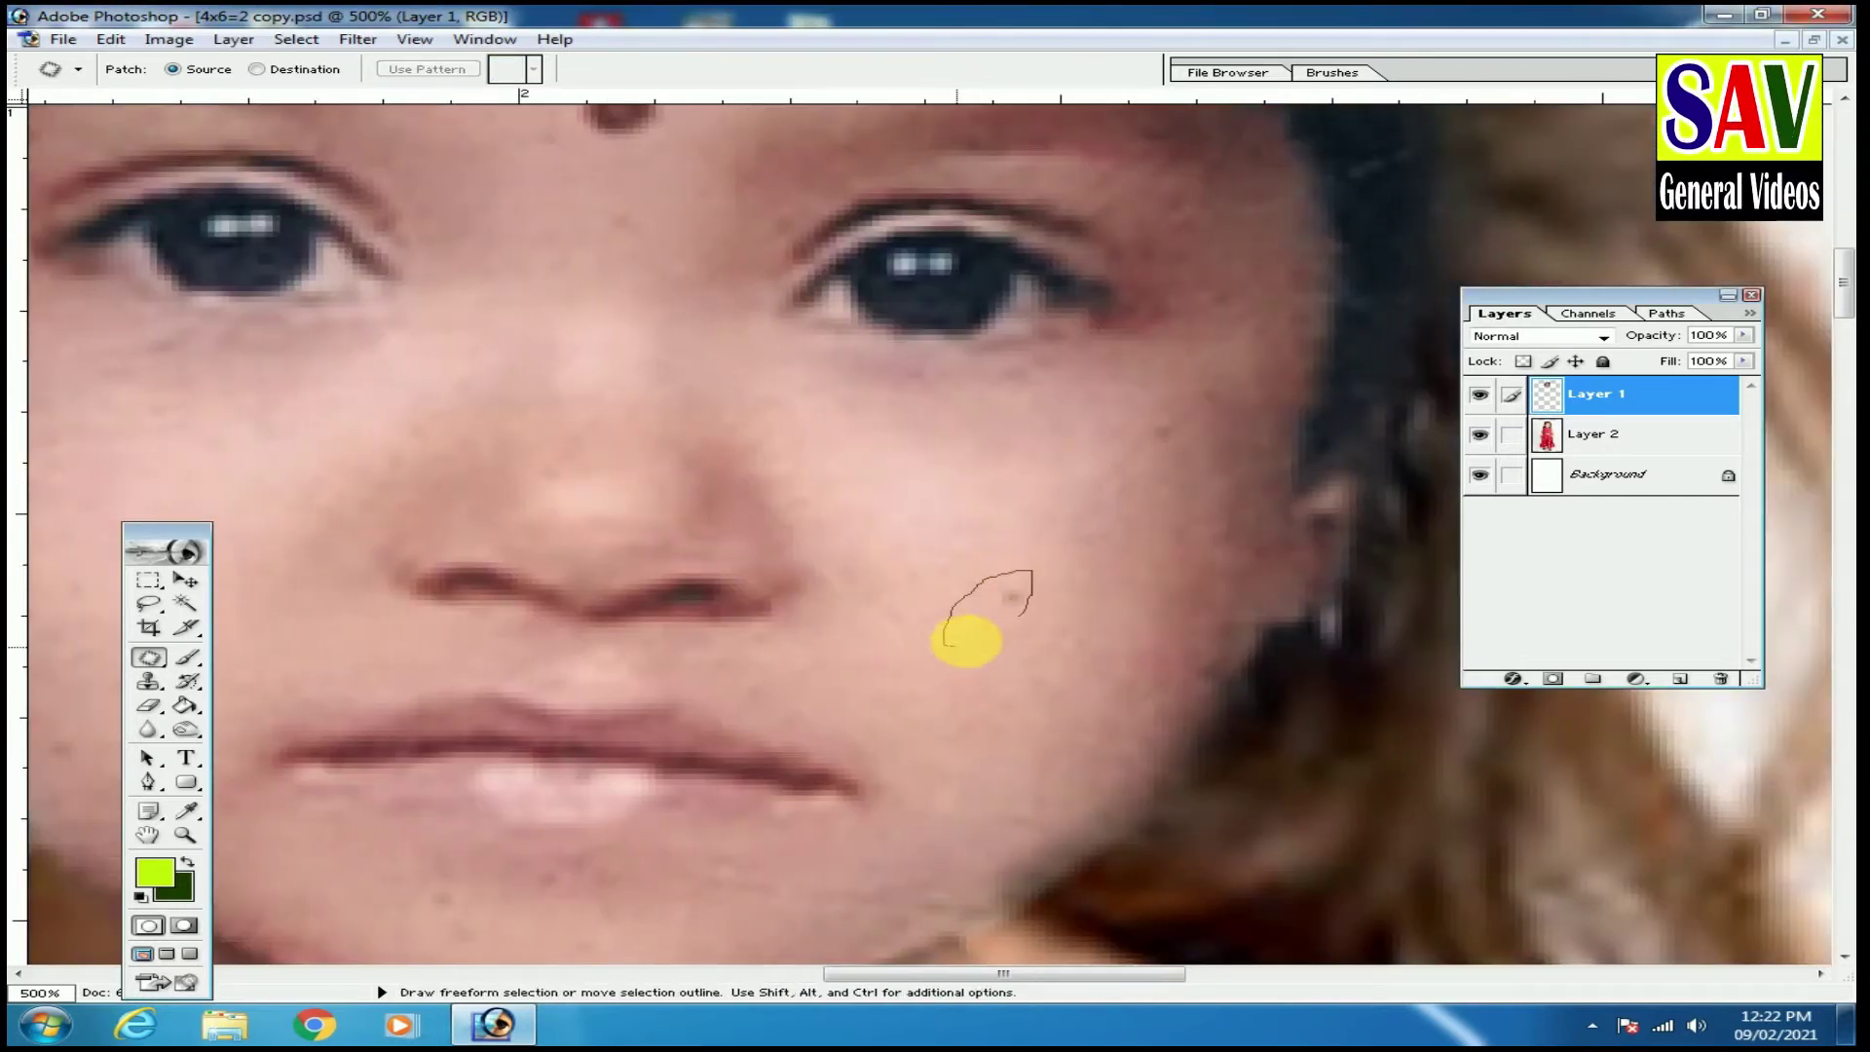
pyautogui.moveTo(974, 546); pyautogui.dragTo(1002, 522)
pyautogui.press('Return')
# Patch the right-cheek spots with neighbouring clean skin and deselect.
pyautogui.moveTo(1182, 438)
pyautogui.mouseDown()
pyautogui.moveTo(1115, 472)
pyautogui.moveTo(1136, 710)
pyautogui.mouseUp()
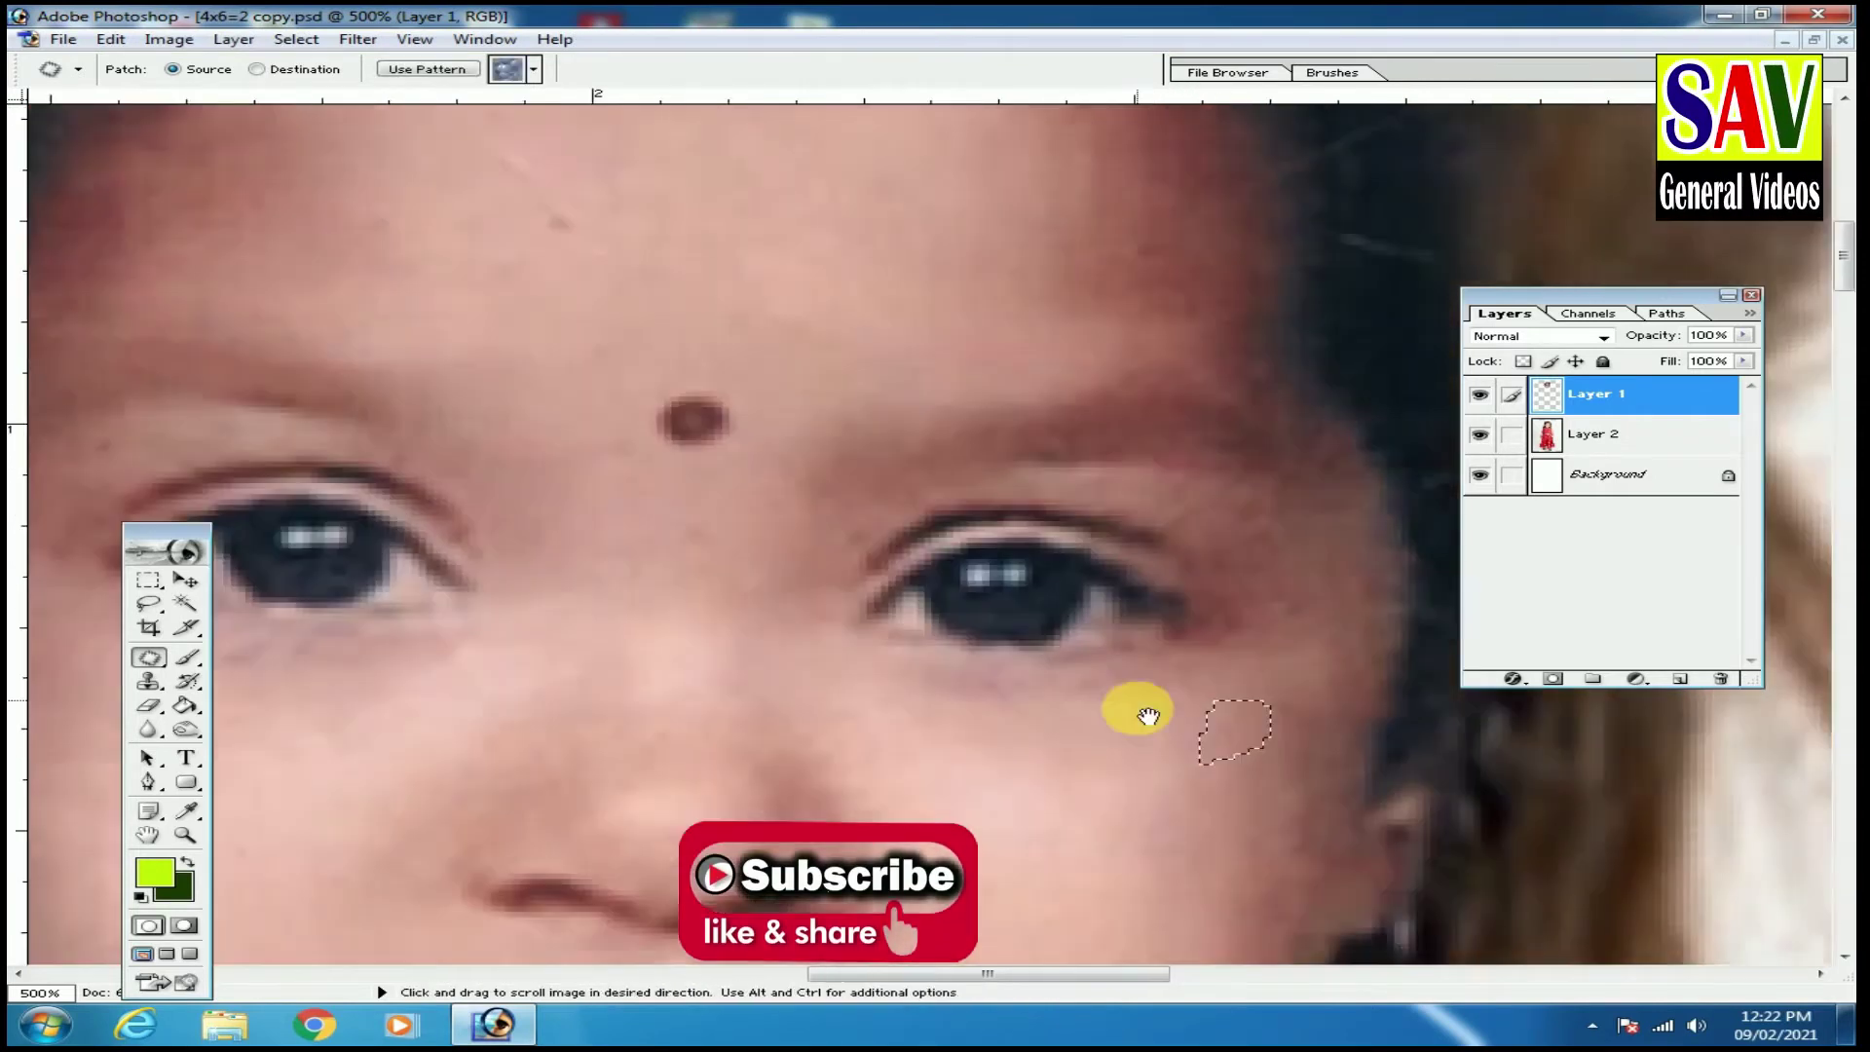
pyautogui.moveTo(1006, 492); pyautogui.dragTo(1054, 575)
pyautogui.moveTo(698, 517)
pyautogui.mouseDown()
pyautogui.moveTo(655, 441)
pyautogui.moveTo(593, 430)
pyautogui.mouseUp()
pyautogui.moveTo(656, 513); pyautogui.dragTo(772, 522)
pyautogui.hotkey('ctrl', 'd')
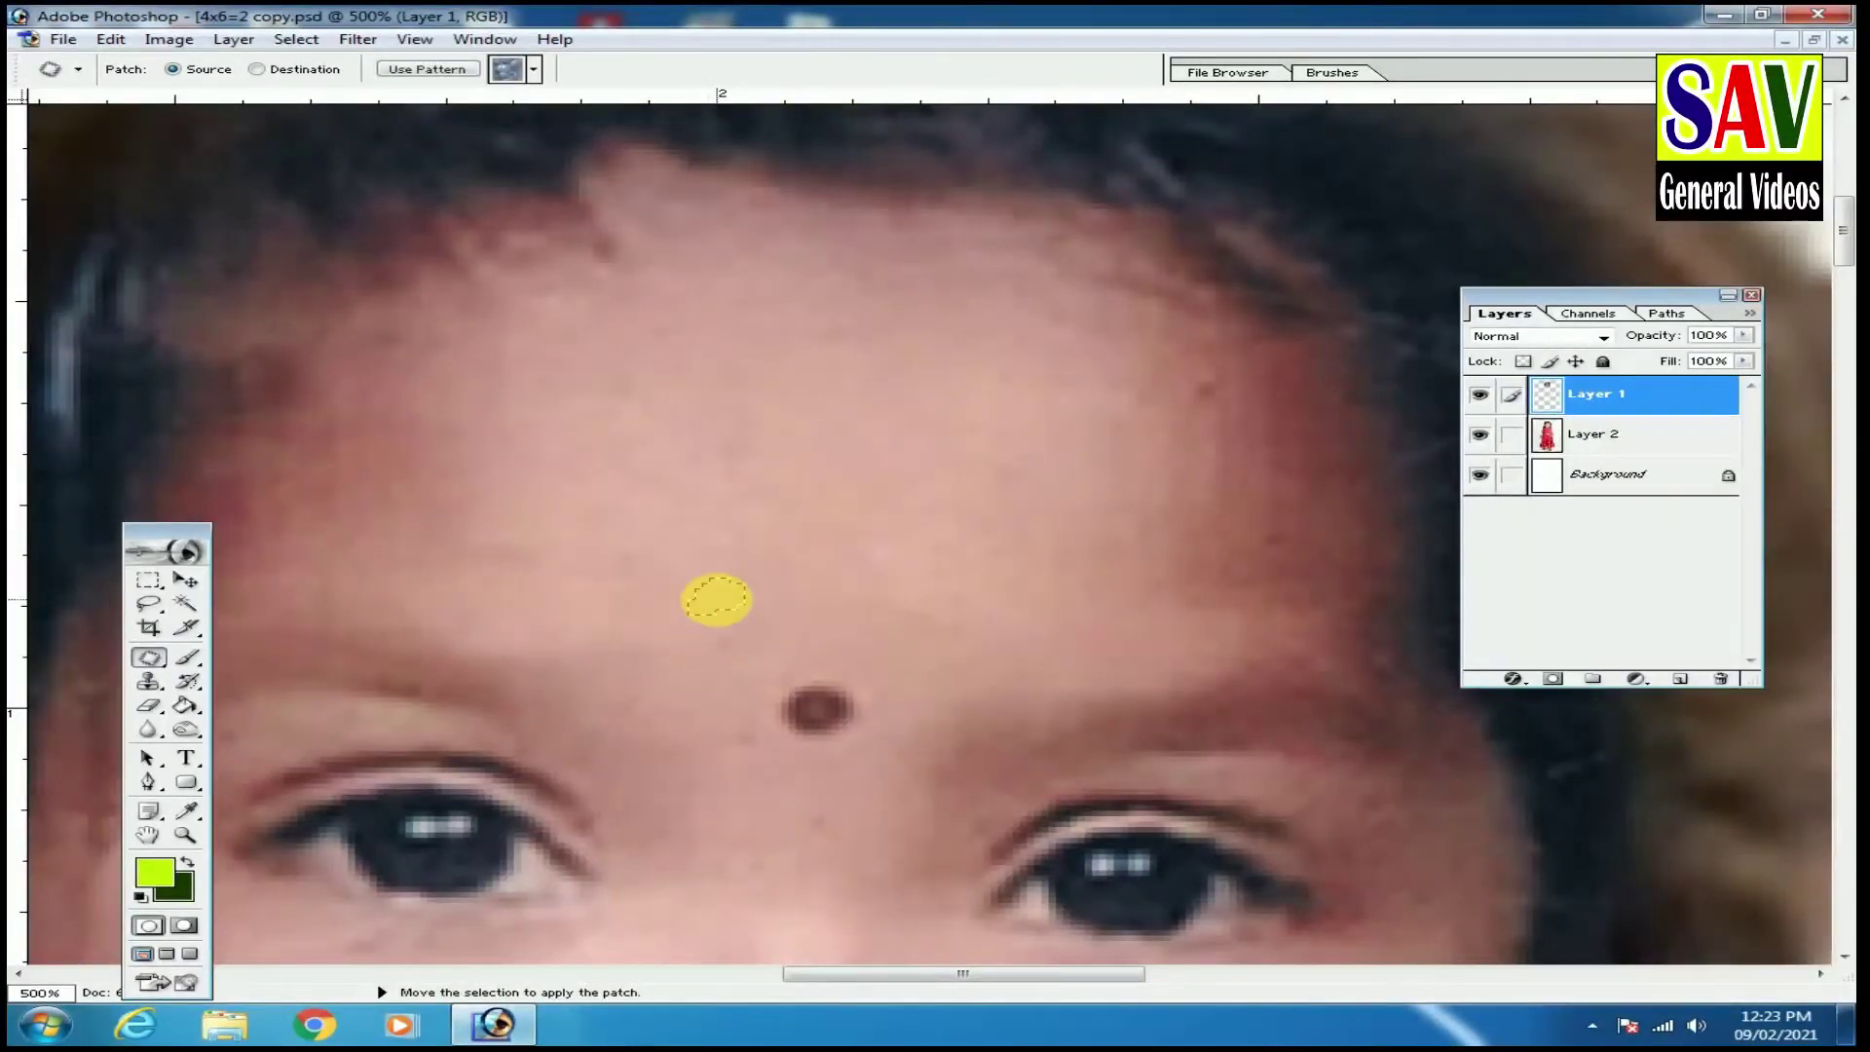
# Try patching a forehead spot, dismissing the no-pixels warnings.
pyautogui.click(717, 600)
pyautogui.press('Return')
pyautogui.moveTo(709, 702)
pyautogui.mouseDown()
pyautogui.moveTo(733, 740)
pyautogui.moveTo(756, 731)
pyautogui.mouseUp()
pyautogui.press('Return')
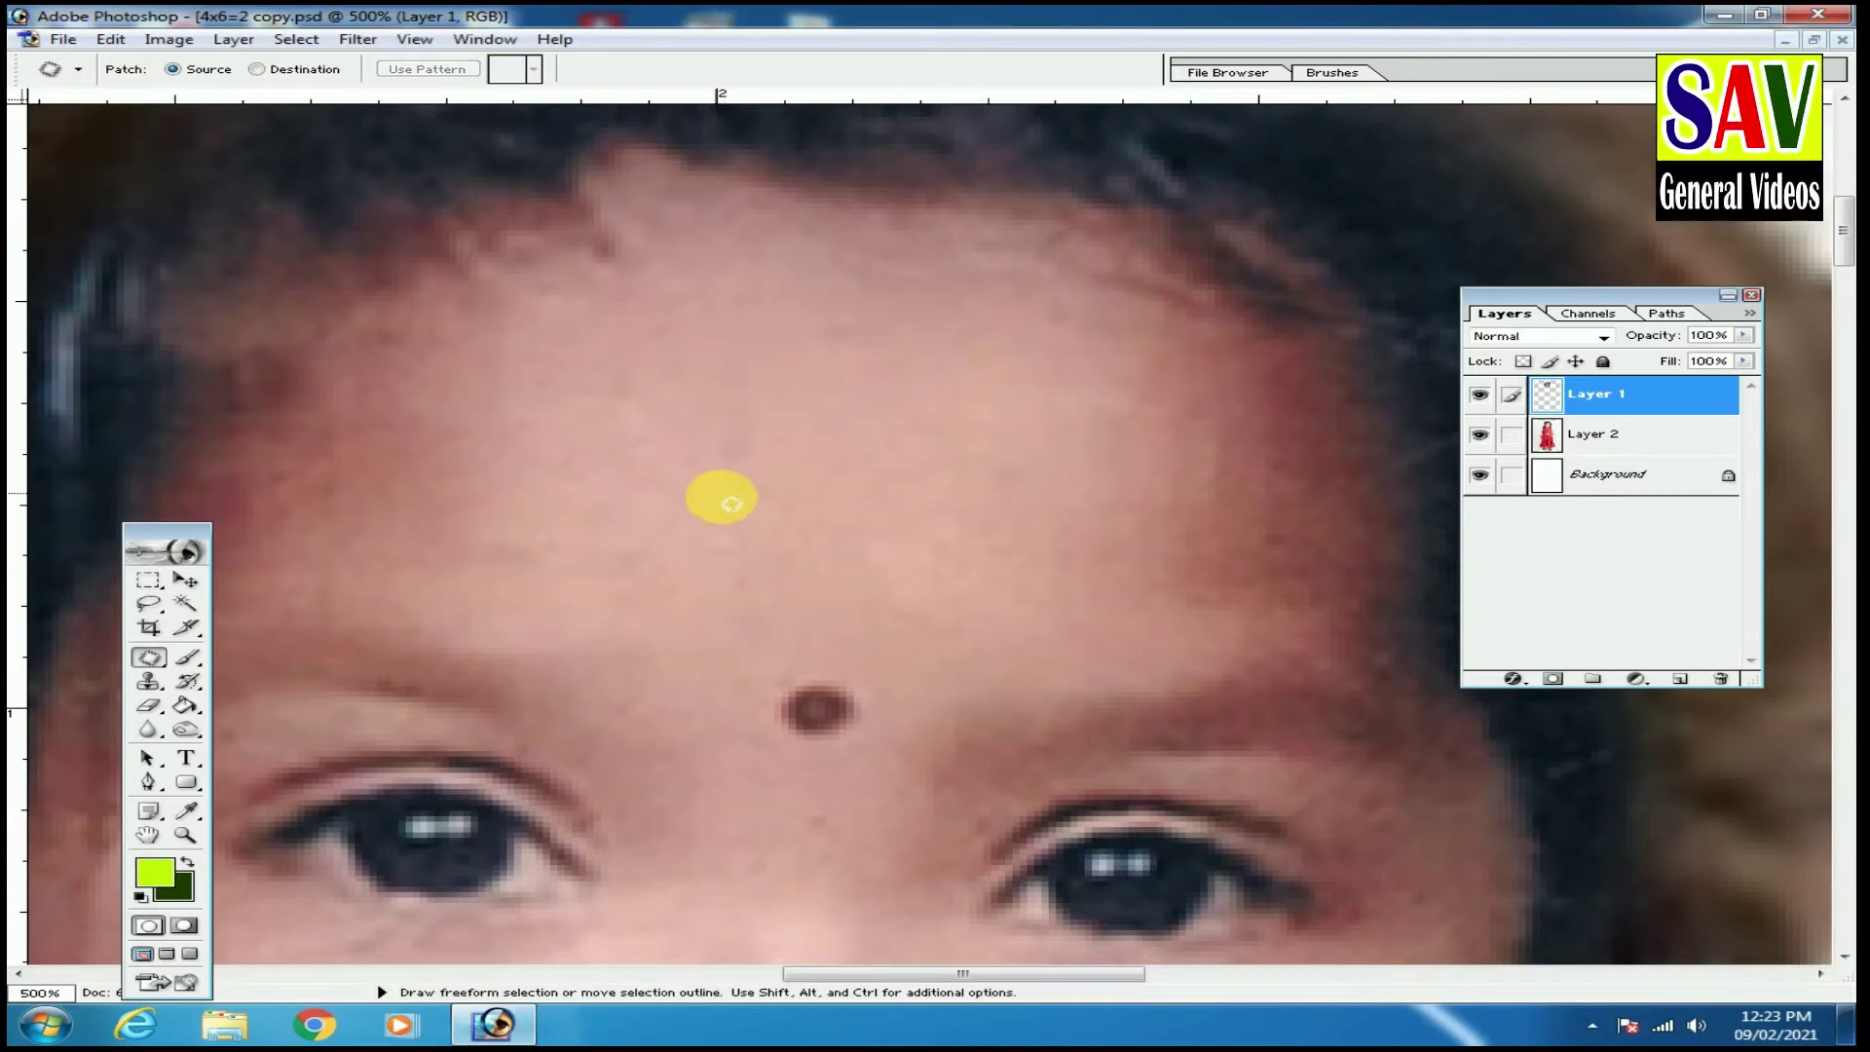
# Outline a spot near the right eye corner for patching.
pyautogui.scroll(-2, 732, 504)
pyautogui.moveTo(1269, 409); pyautogui.dragTo(1259, 441)
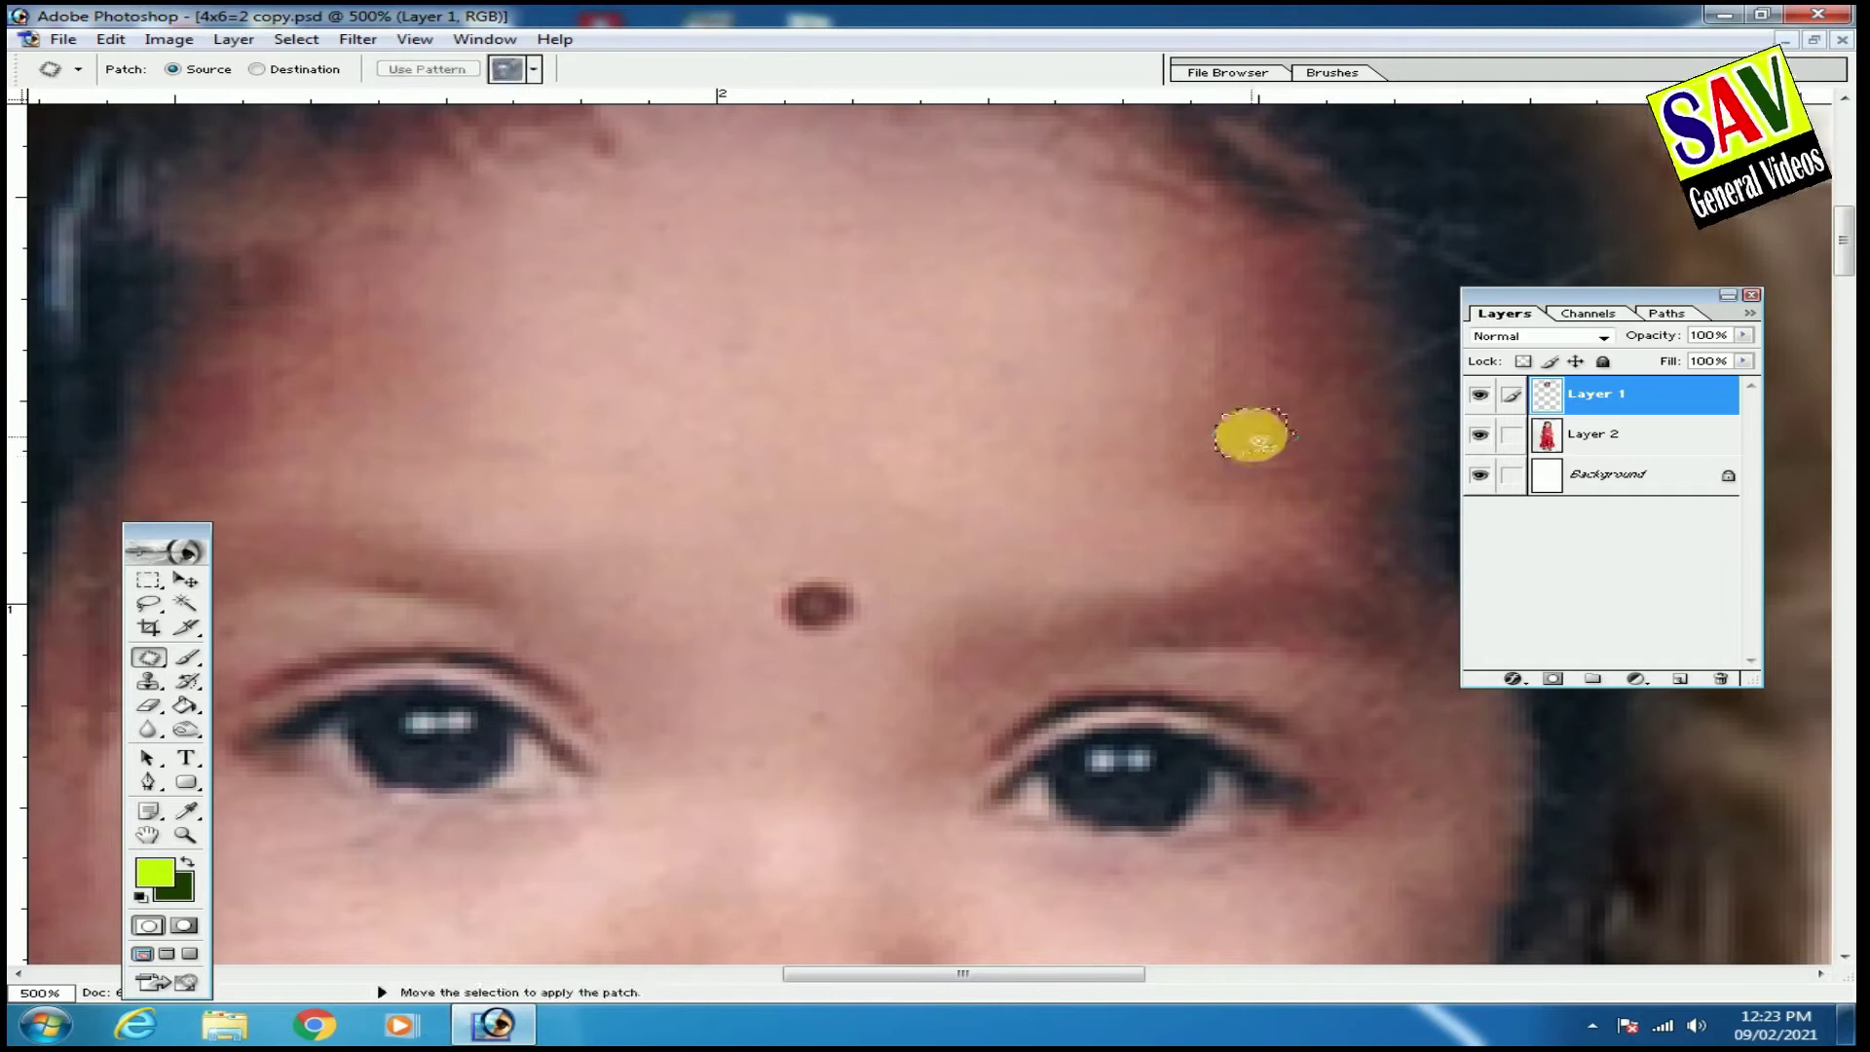
pyautogui.scroll(-2, 1130, 482)
pyautogui.scroll(-2, 974, 516)
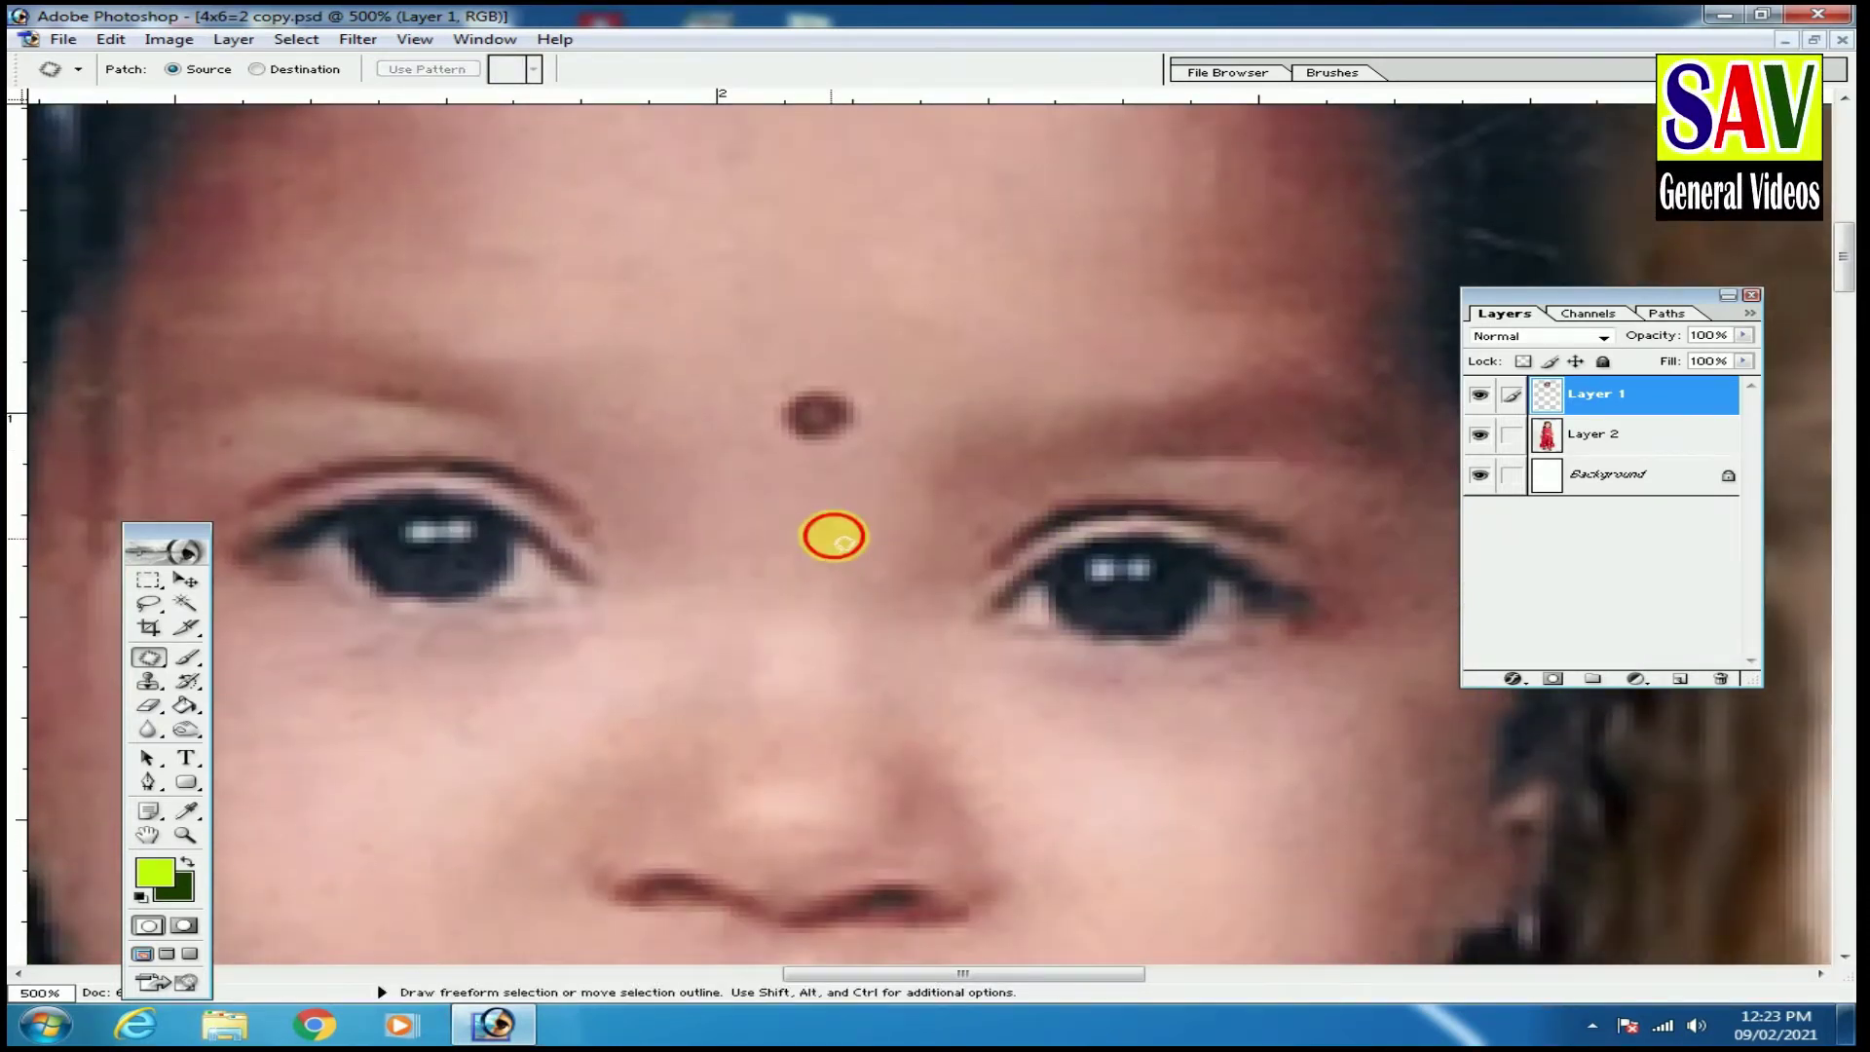
pyautogui.scroll(-2, 779, 556)
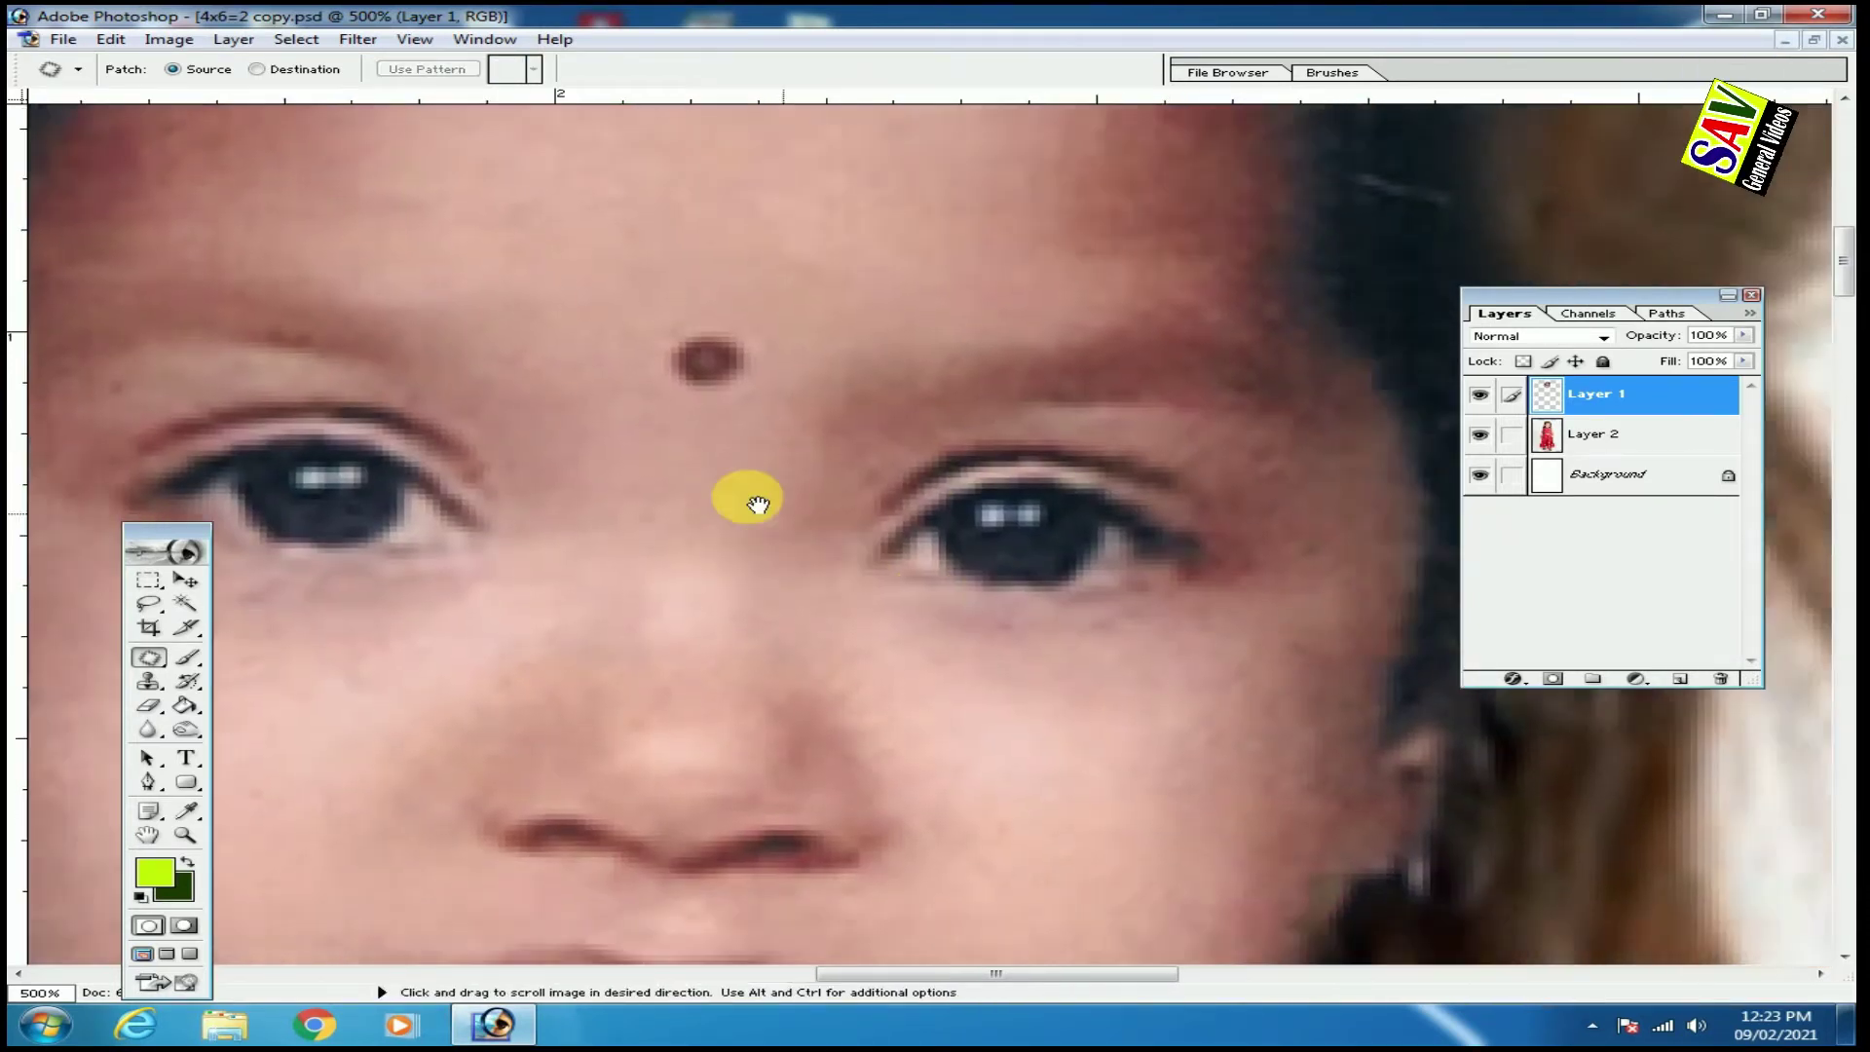
pyautogui.hscroll(3, 877, 487)
pyautogui.moveTo(1061, 446); pyautogui.dragTo(1079, 459)
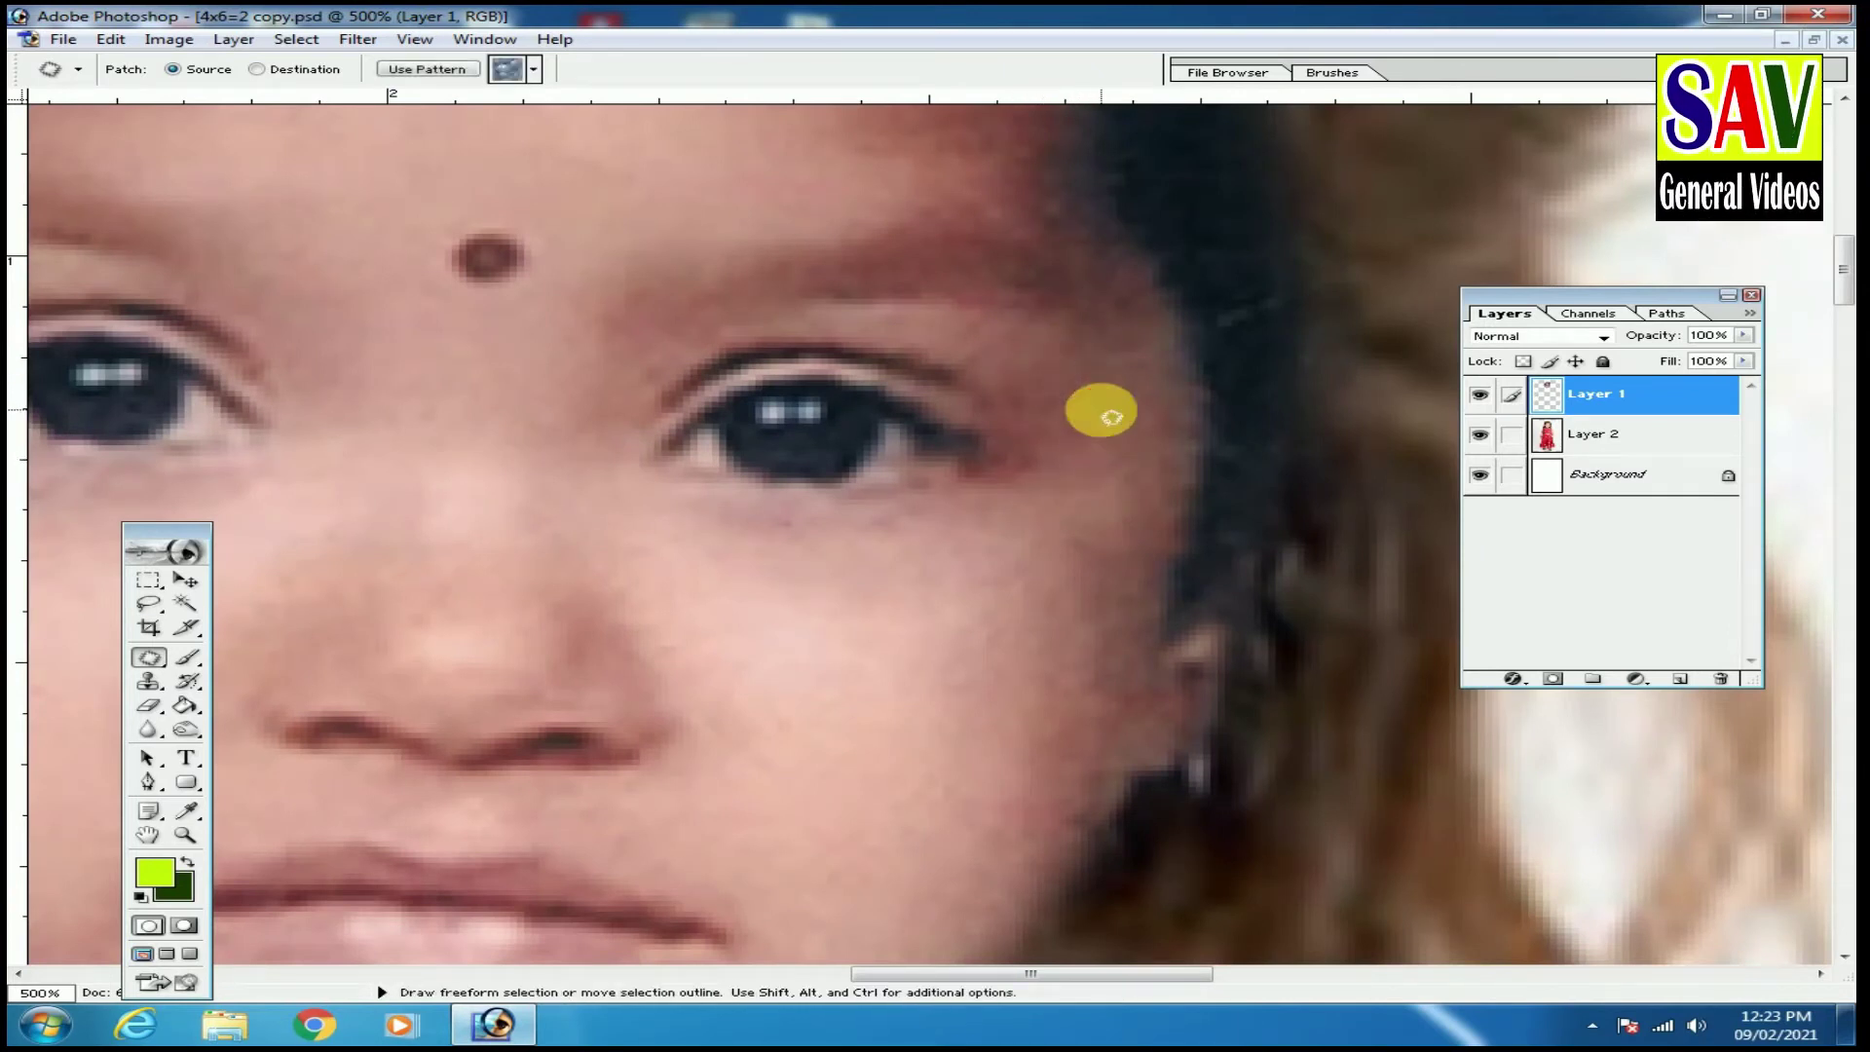
# Outline a spot on the chin for patching.
pyautogui.scroll(-1, 1111, 417)
pyautogui.scroll(-4, 1031, 347)
pyautogui.hscroll(-2, 989, 301)
pyautogui.hscroll(-1, 634, 542)
pyautogui.hscroll(-1, 616, 583)
pyautogui.moveTo(615, 582); pyautogui.dragTo(541, 555)
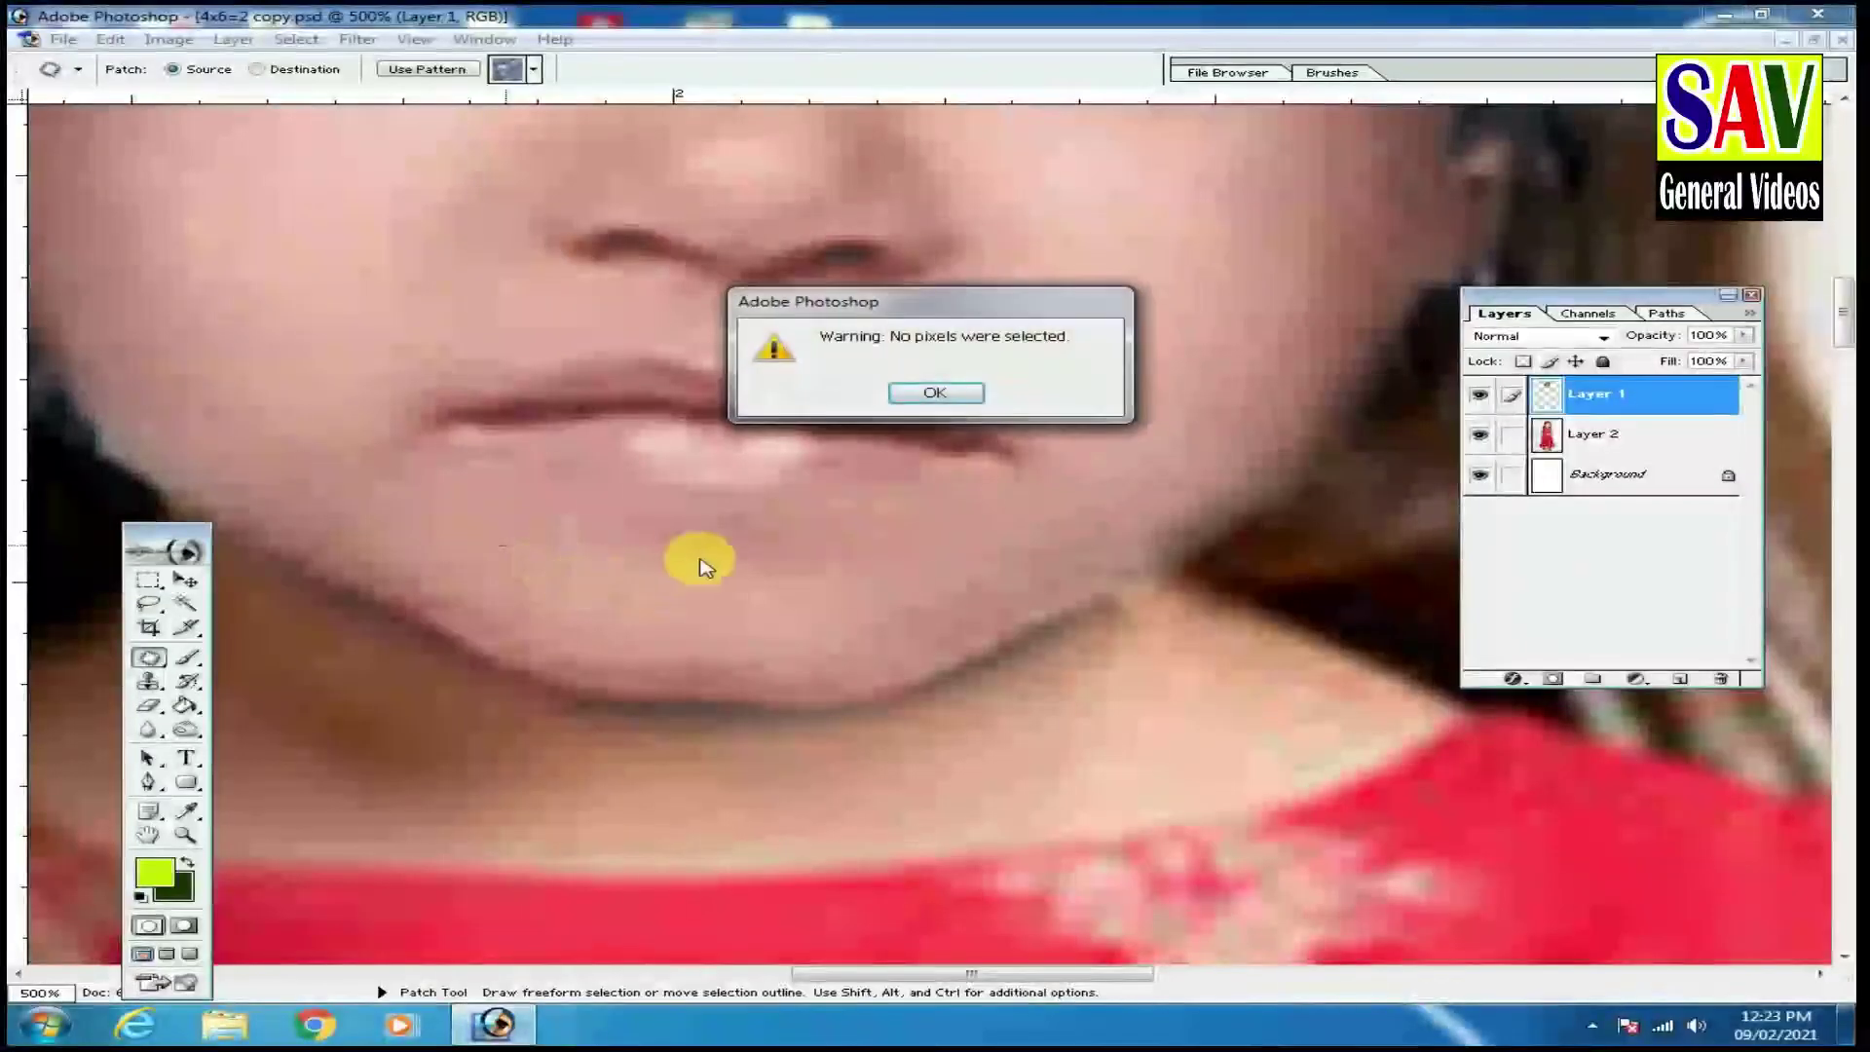
# Patch the spots below the lower lip and on the chin.
pyautogui.press('Return')
pyautogui.moveTo(608, 531); pyautogui.dragTo(604, 584)
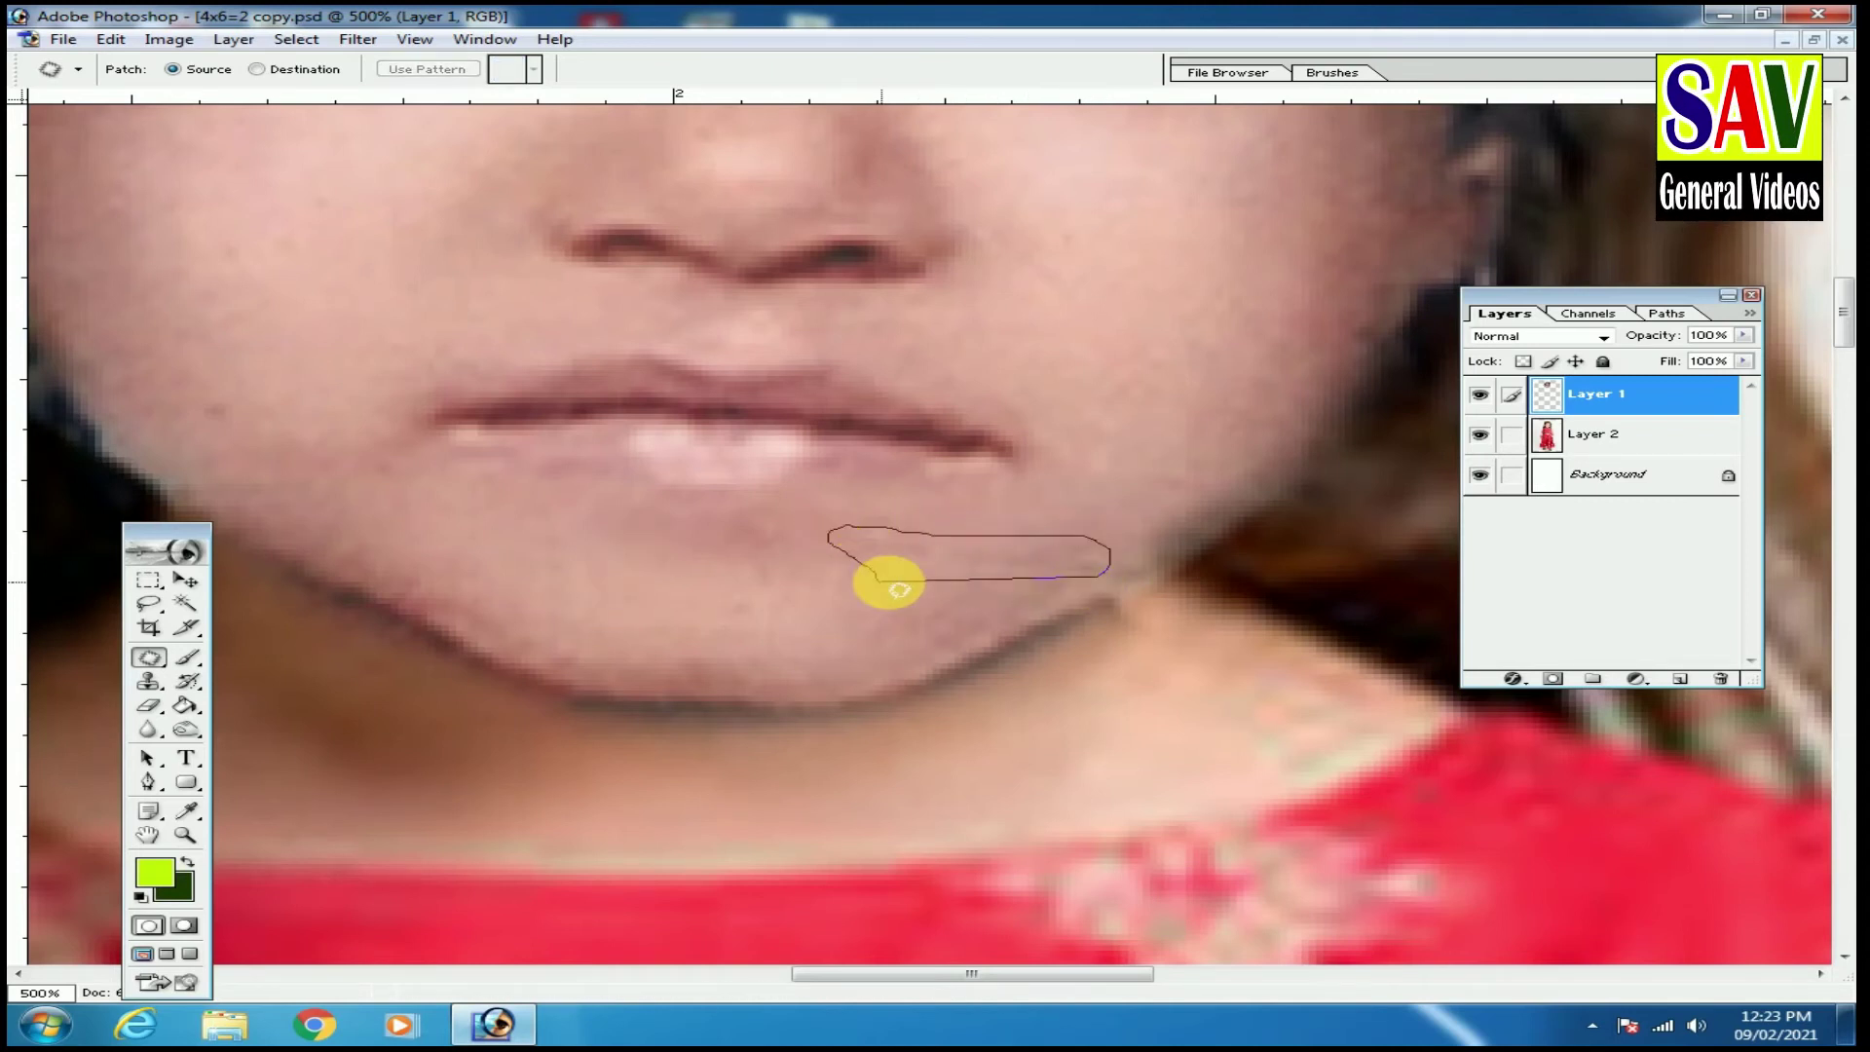
pyautogui.click(480, 593)
pyautogui.scroll(3, 564, 627)
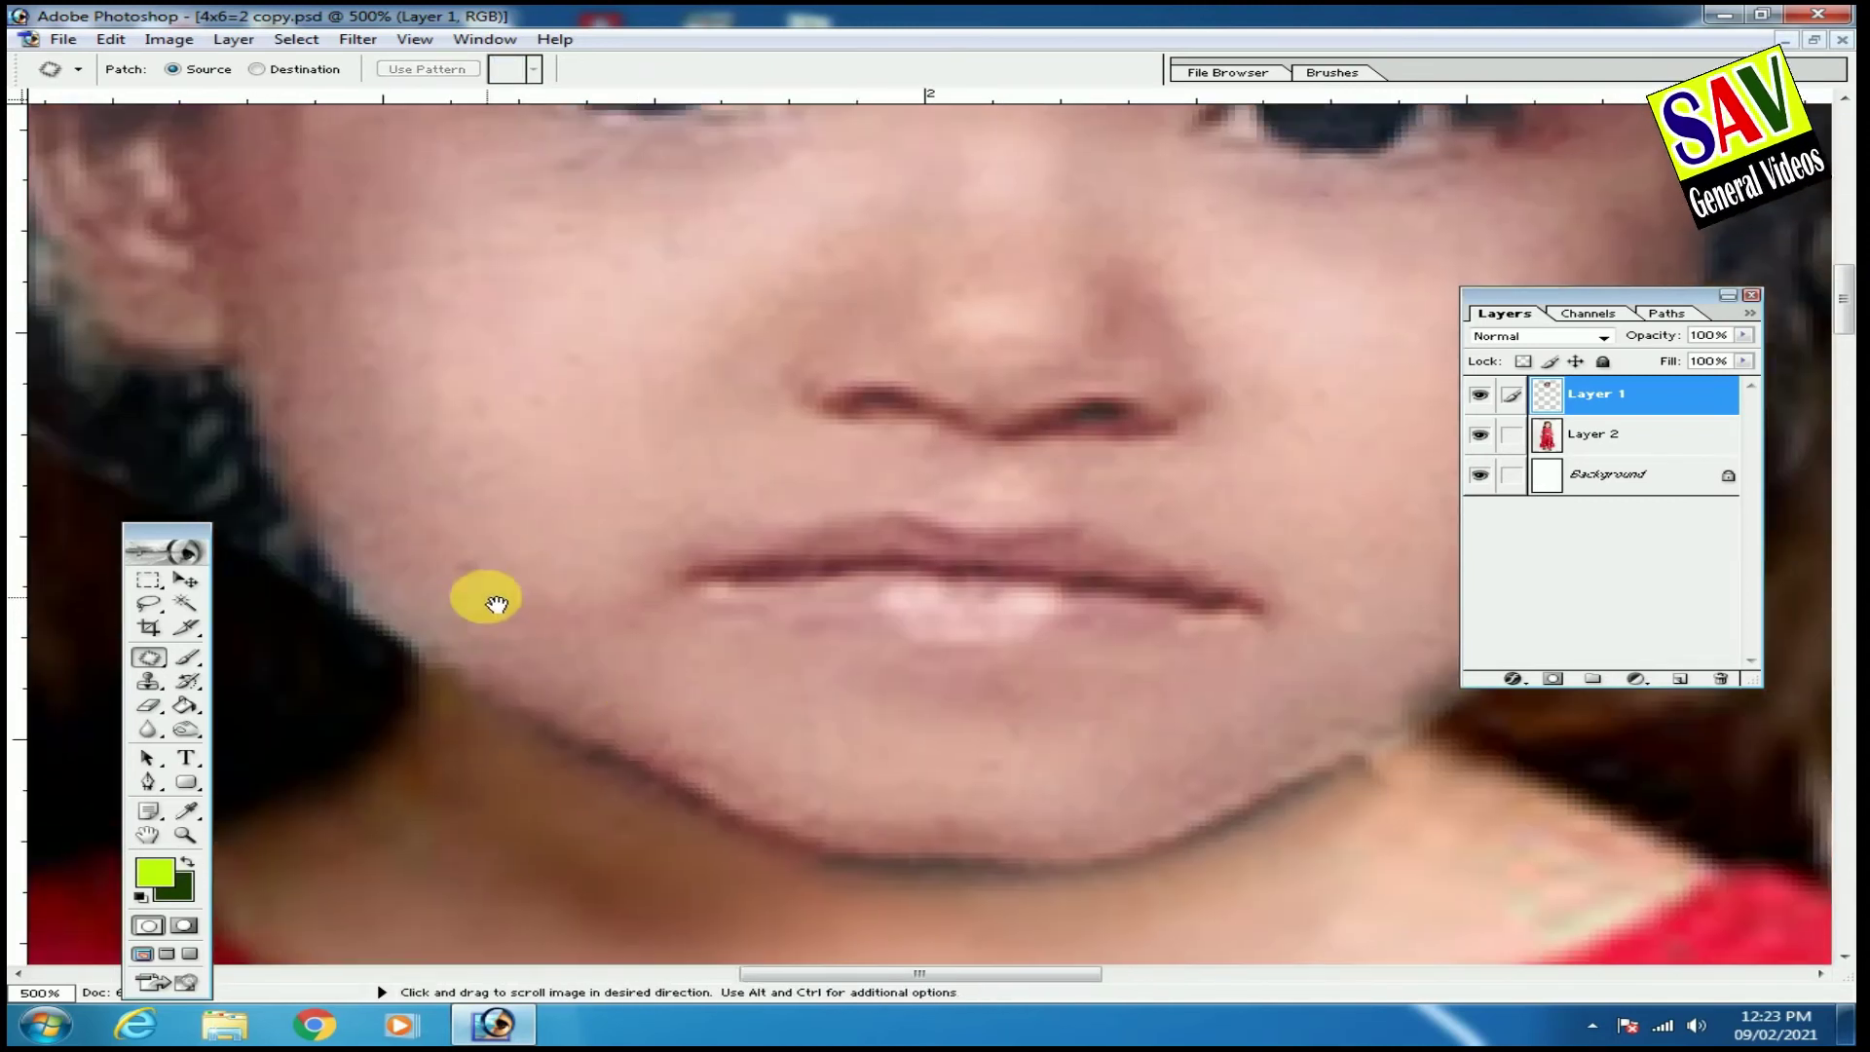
pyautogui.moveTo(459, 584); pyautogui.dragTo(513, 647)
pyautogui.press('Return')
pyautogui.click(426, 497)
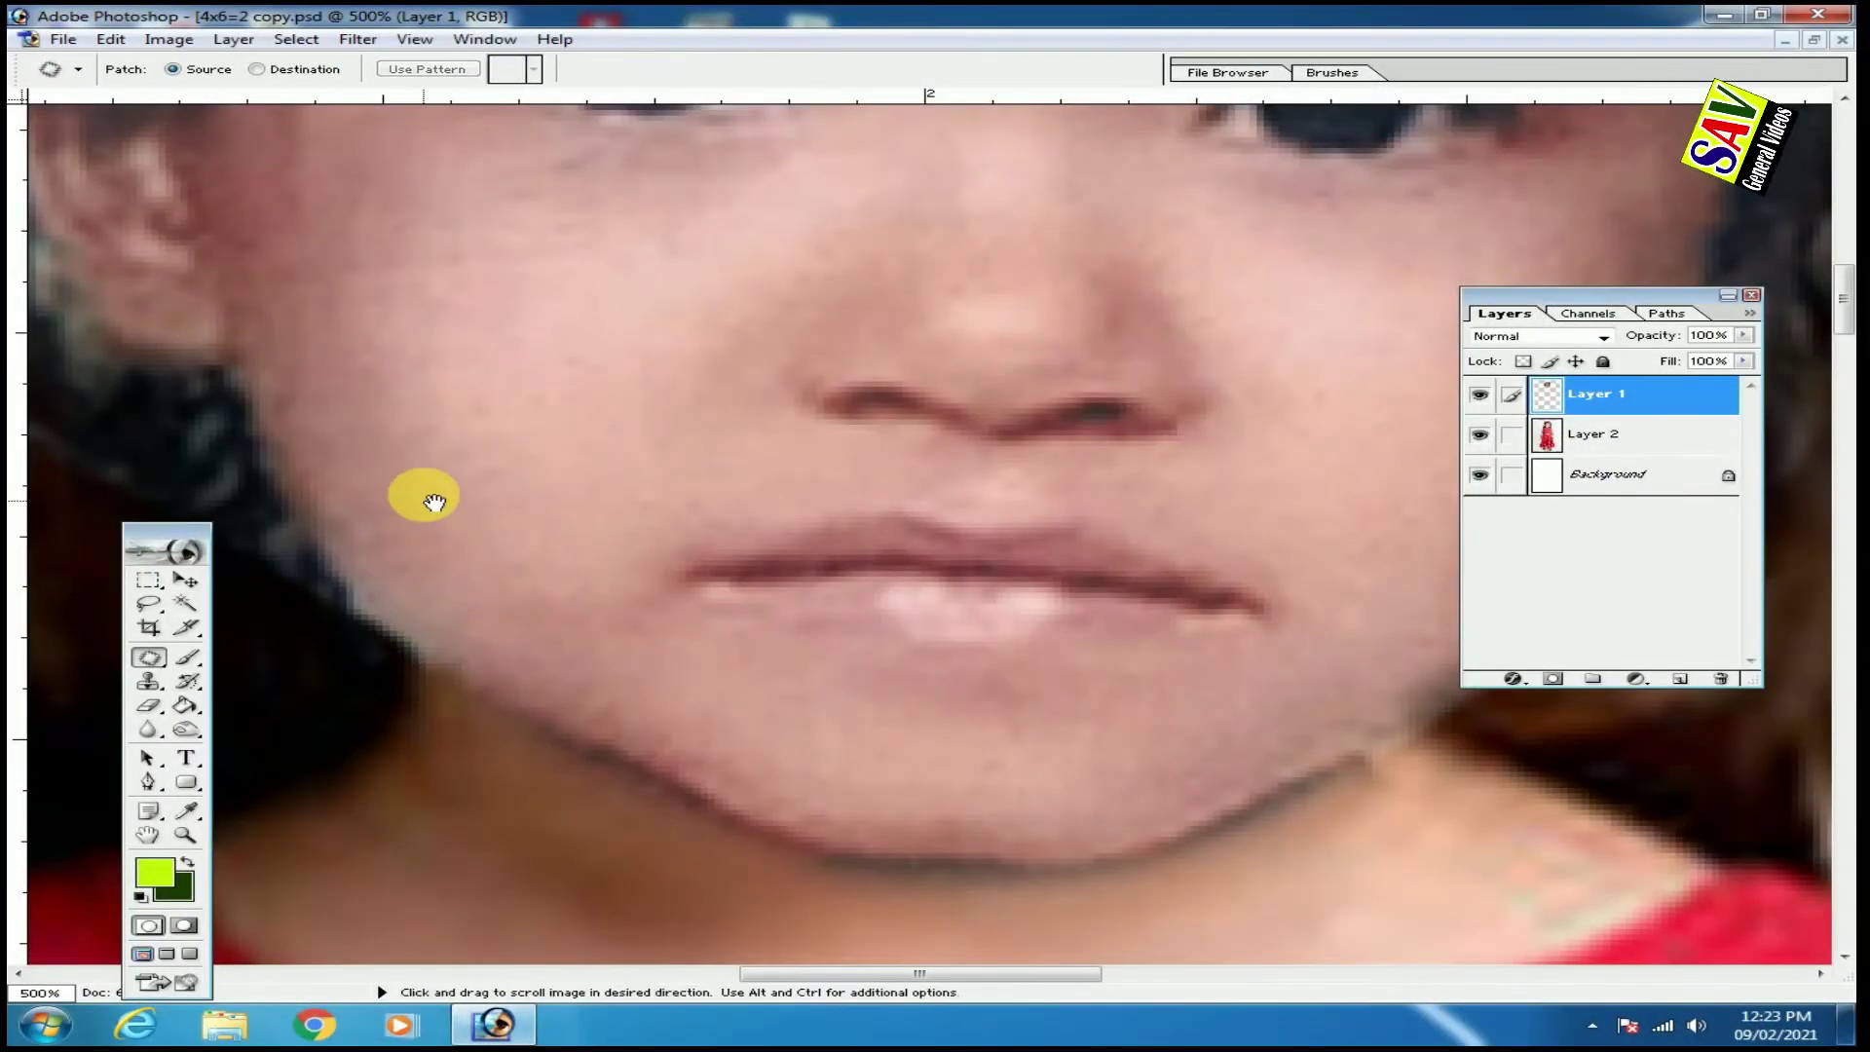
# Patch the dark hairline strip with clean forehead skin, then zoom out to 66.7%.
pyautogui.scroll(5, 543, 606)
pyautogui.scroll(1, 648, 613)
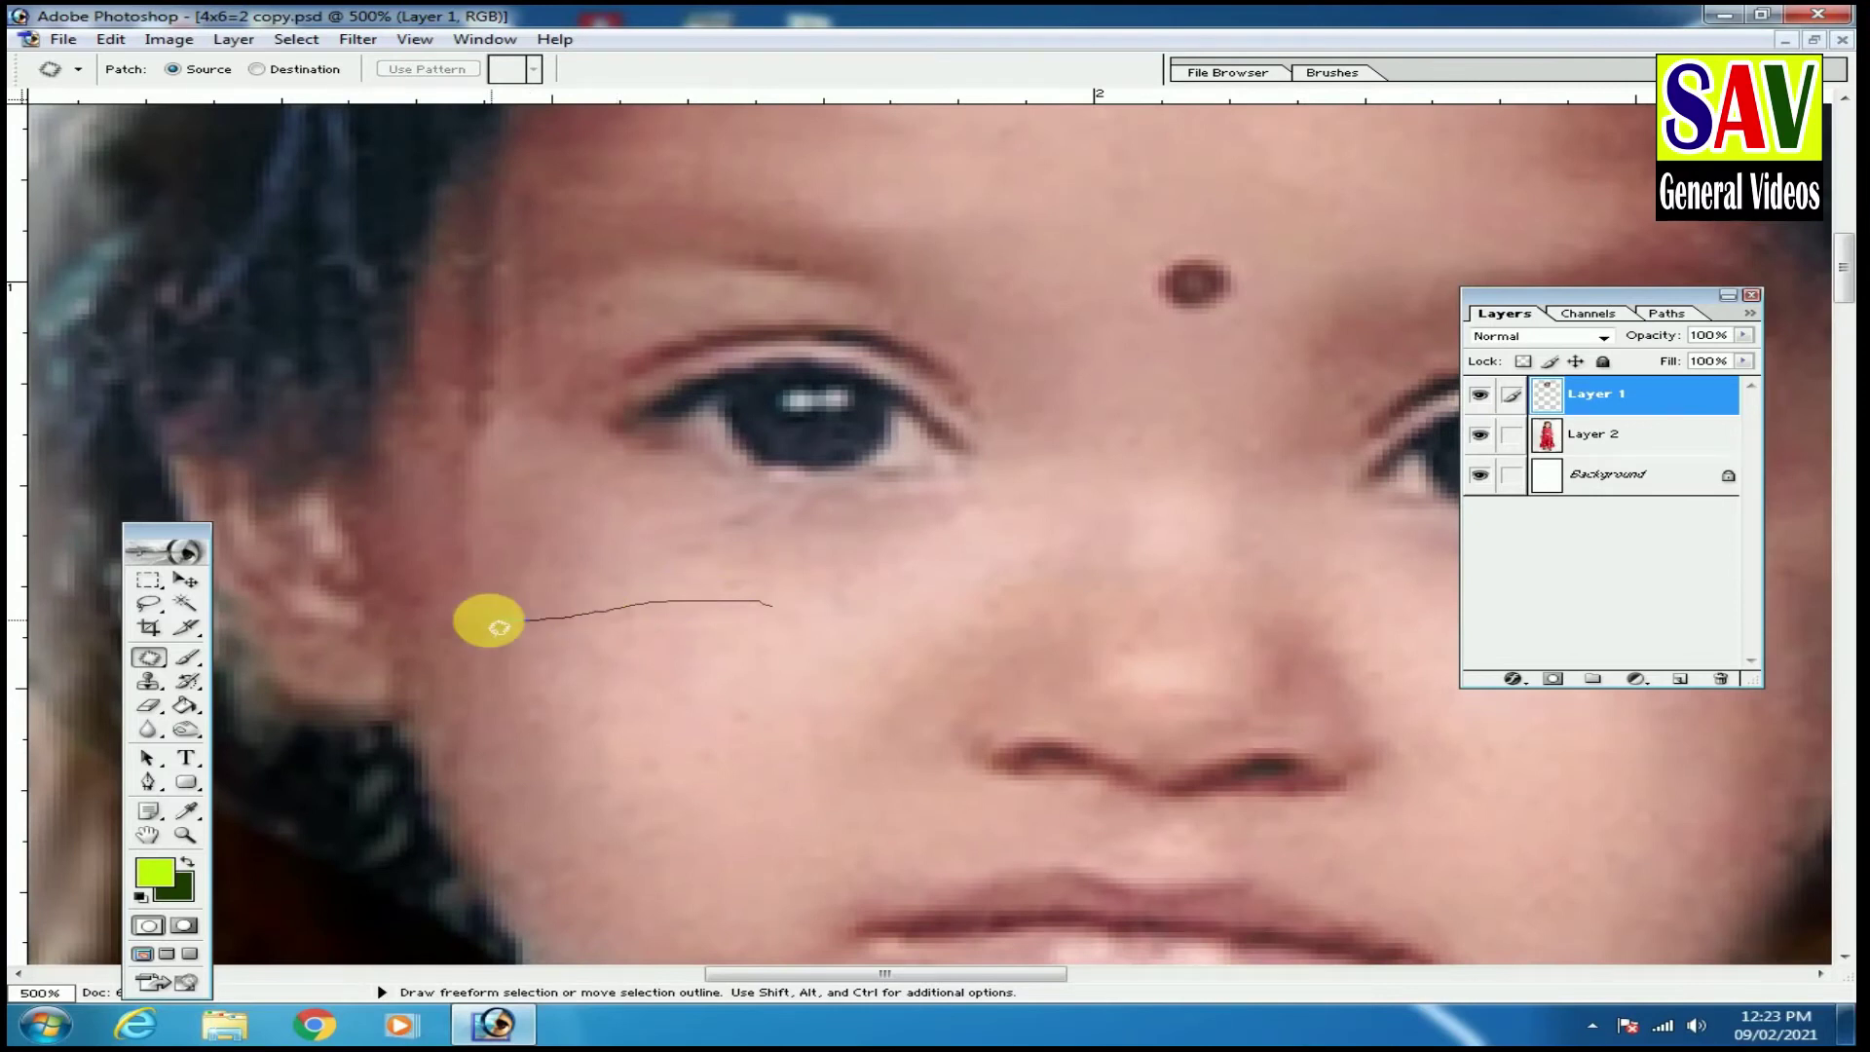
pyautogui.scroll(3, 583, 721)
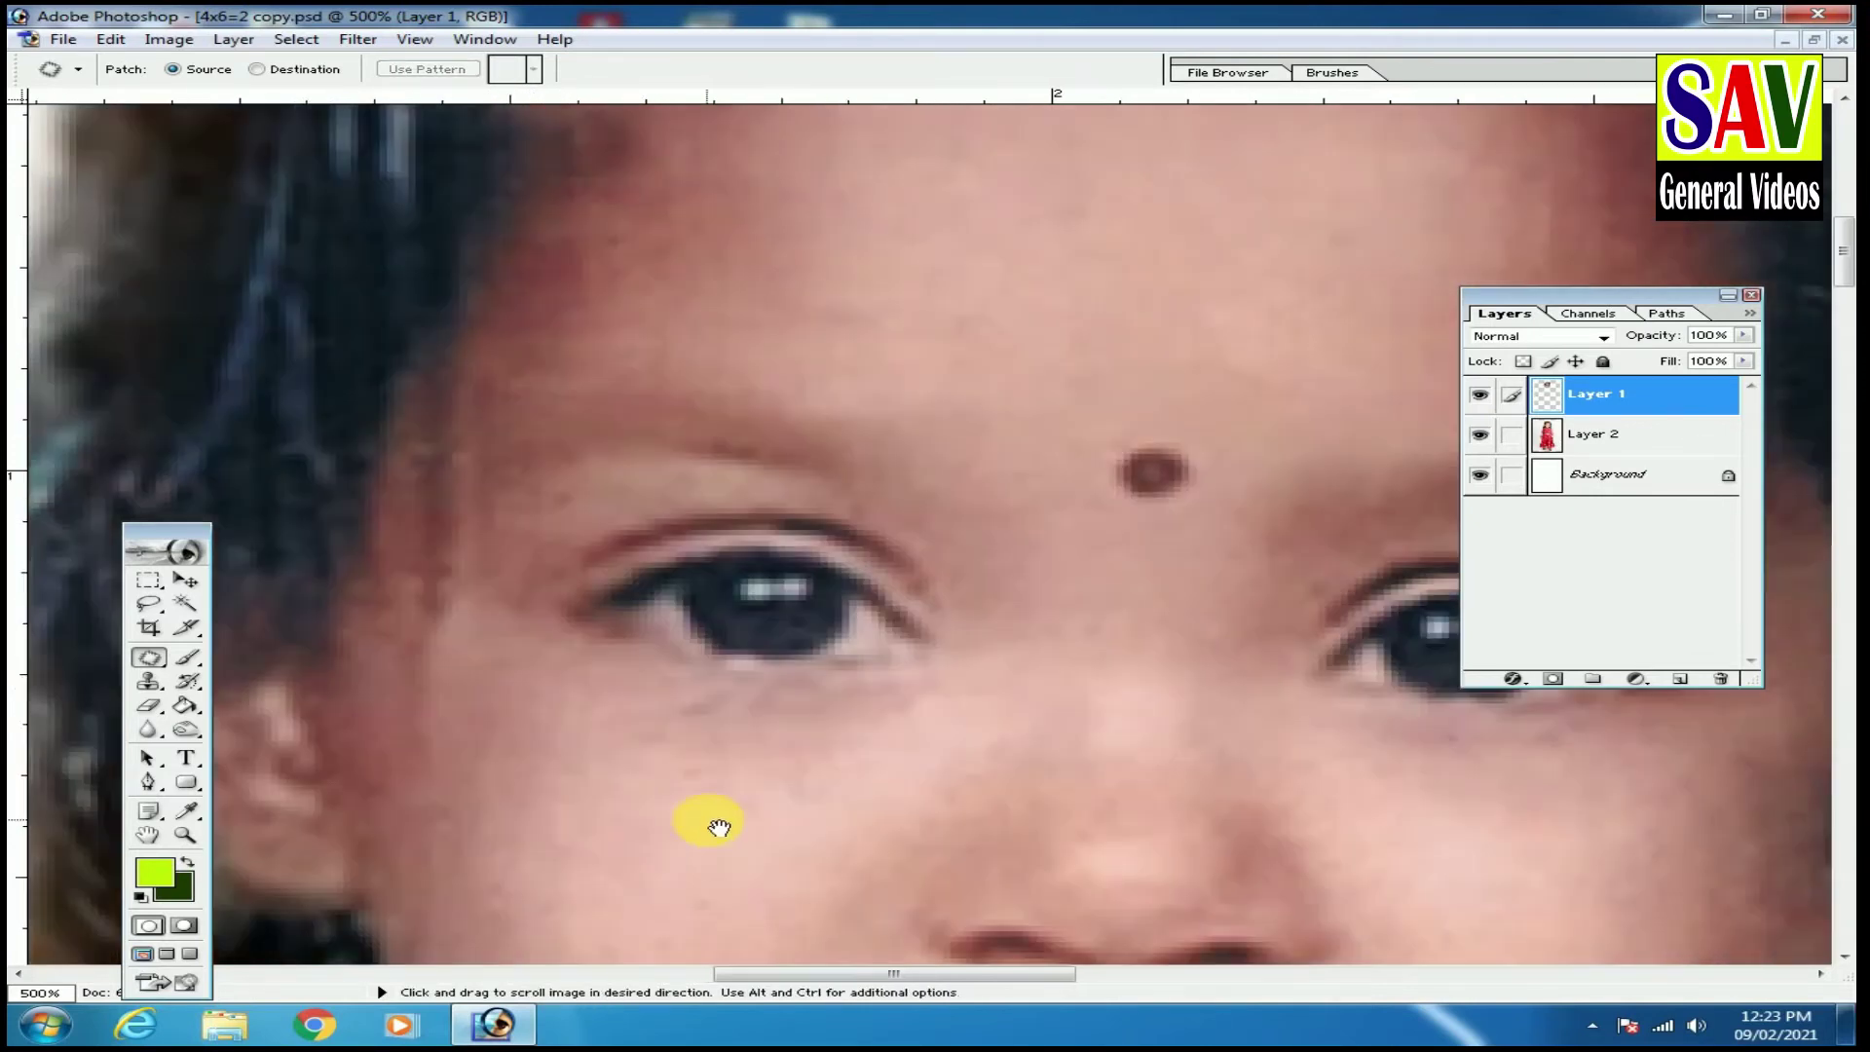
pyautogui.scroll(1, 443, 739)
pyautogui.scroll(1, 531, 697)
pyautogui.moveTo(598, 651); pyautogui.dragTo(589, 474)
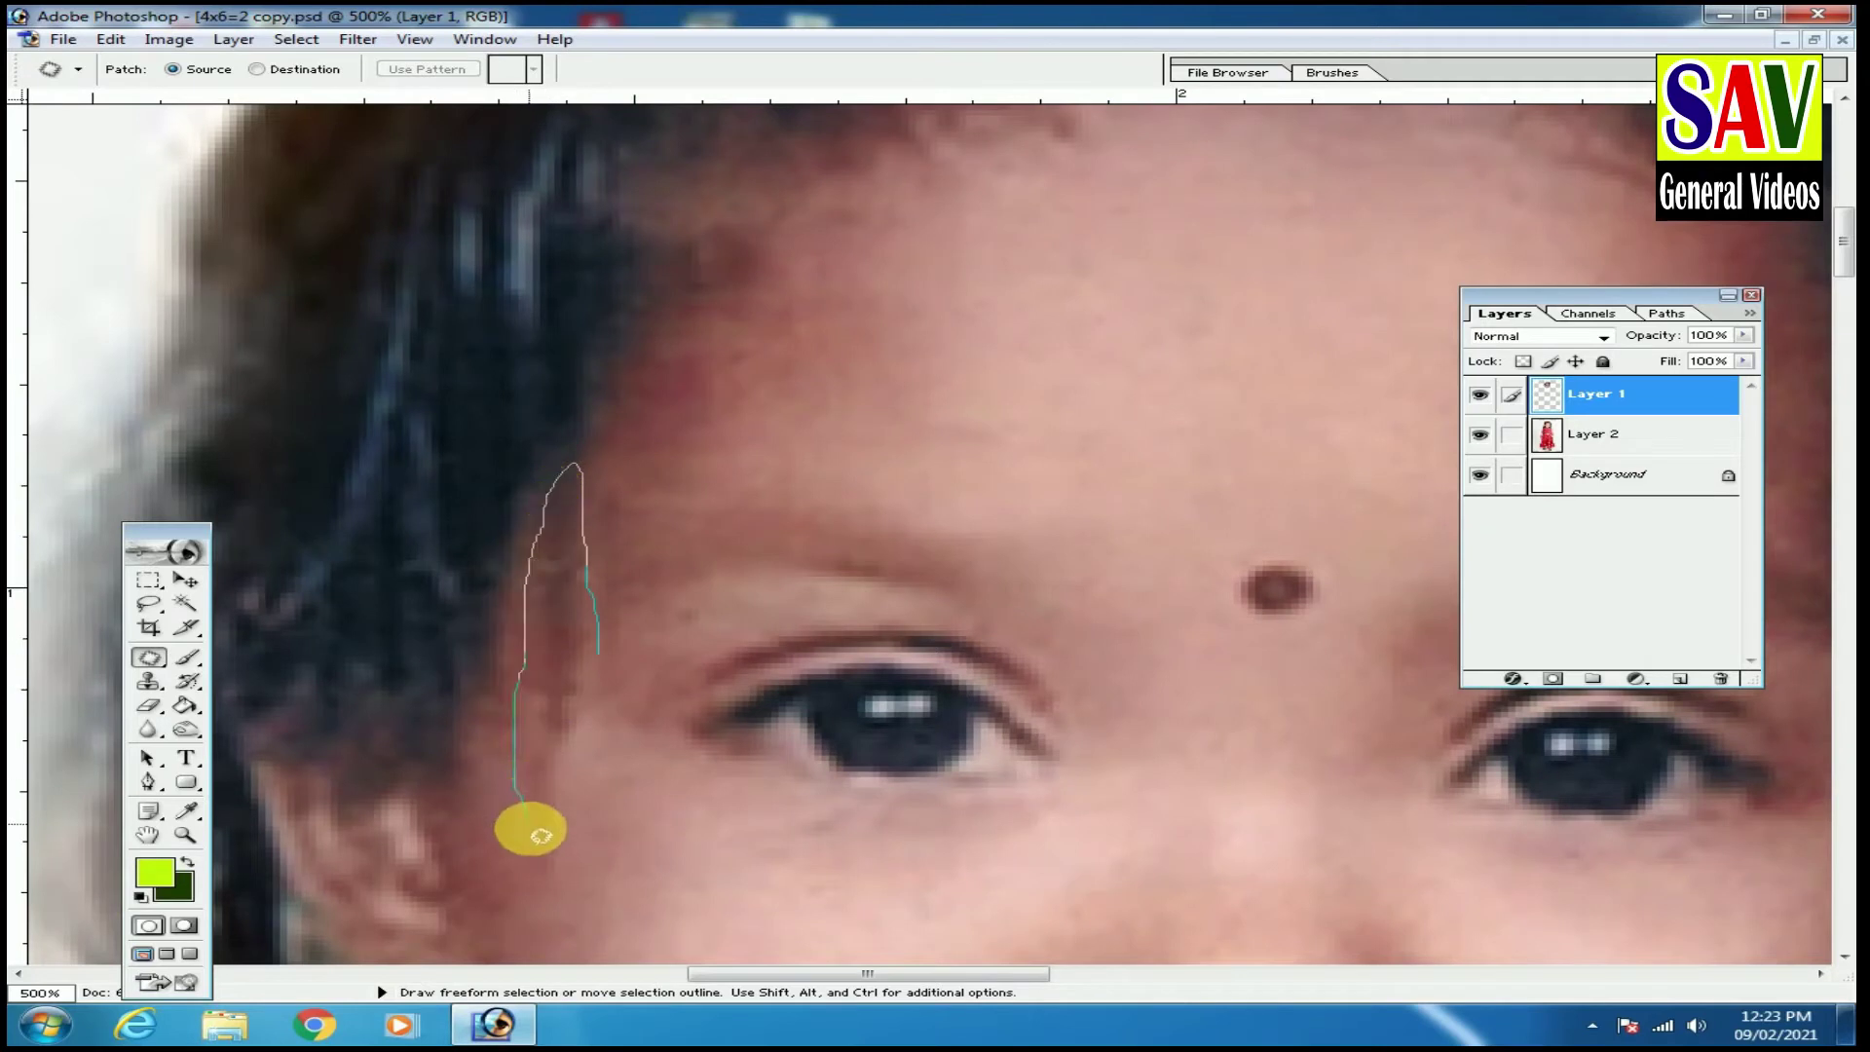
pyautogui.moveTo(579, 888); pyautogui.dragTo(562, 804)
pyautogui.moveTo(1052, 679); pyautogui.dragTo(1202, 480)
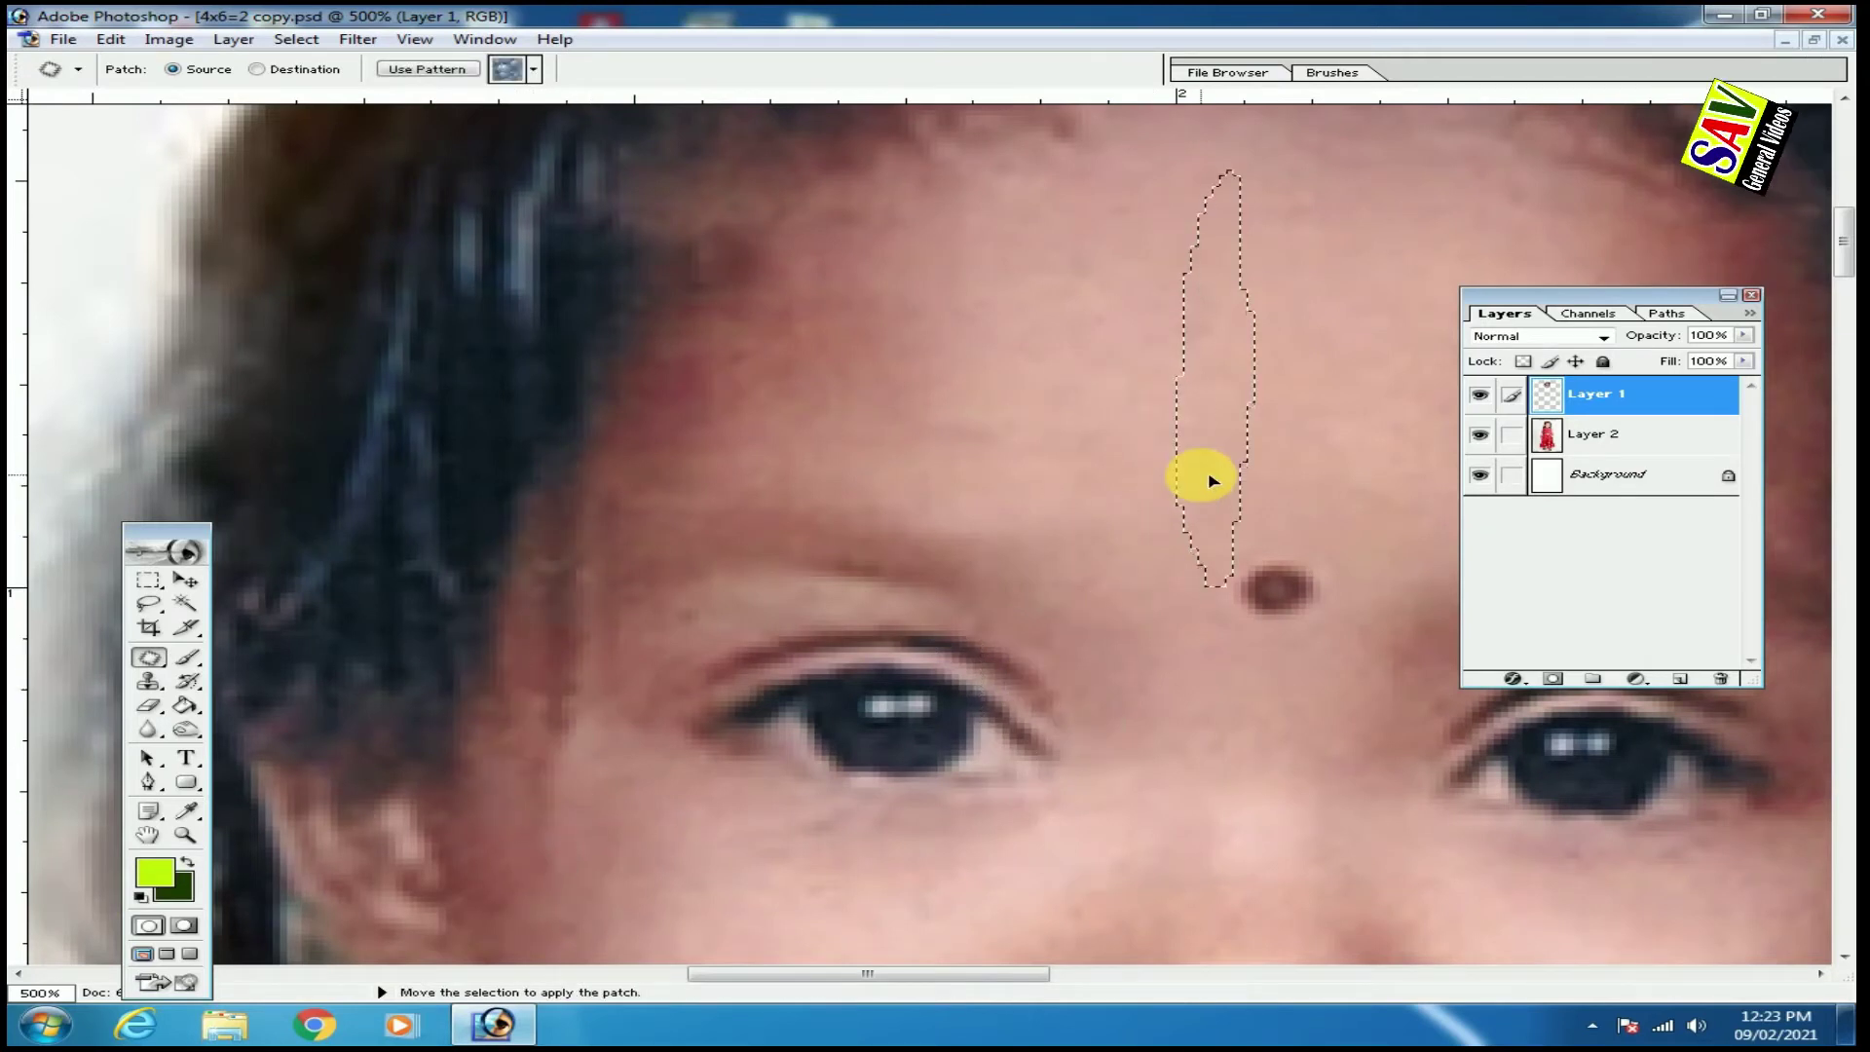
pyautogui.hotkey('ctrl', 'd')
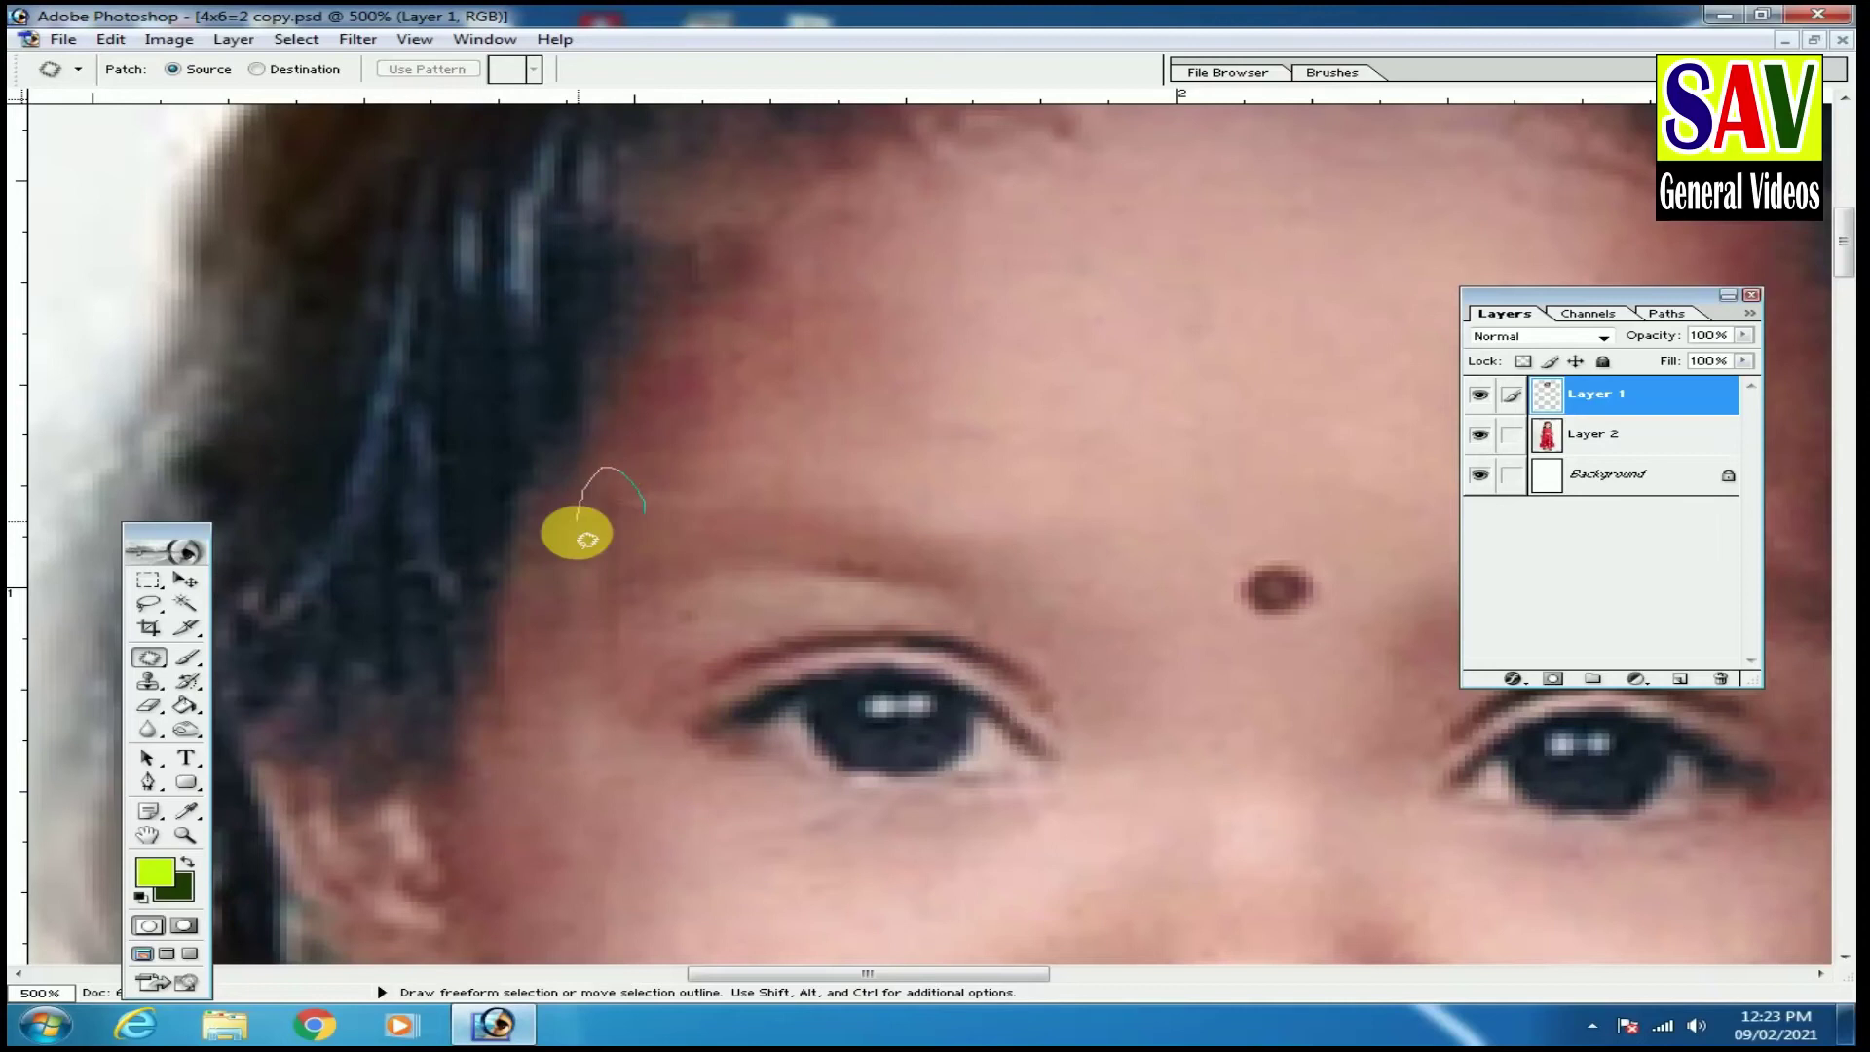
pyautogui.hotkey('ctrl', '-')
pyautogui.hotkey('ctrl', '-')
pyautogui.hotkey('ctrl', '-')
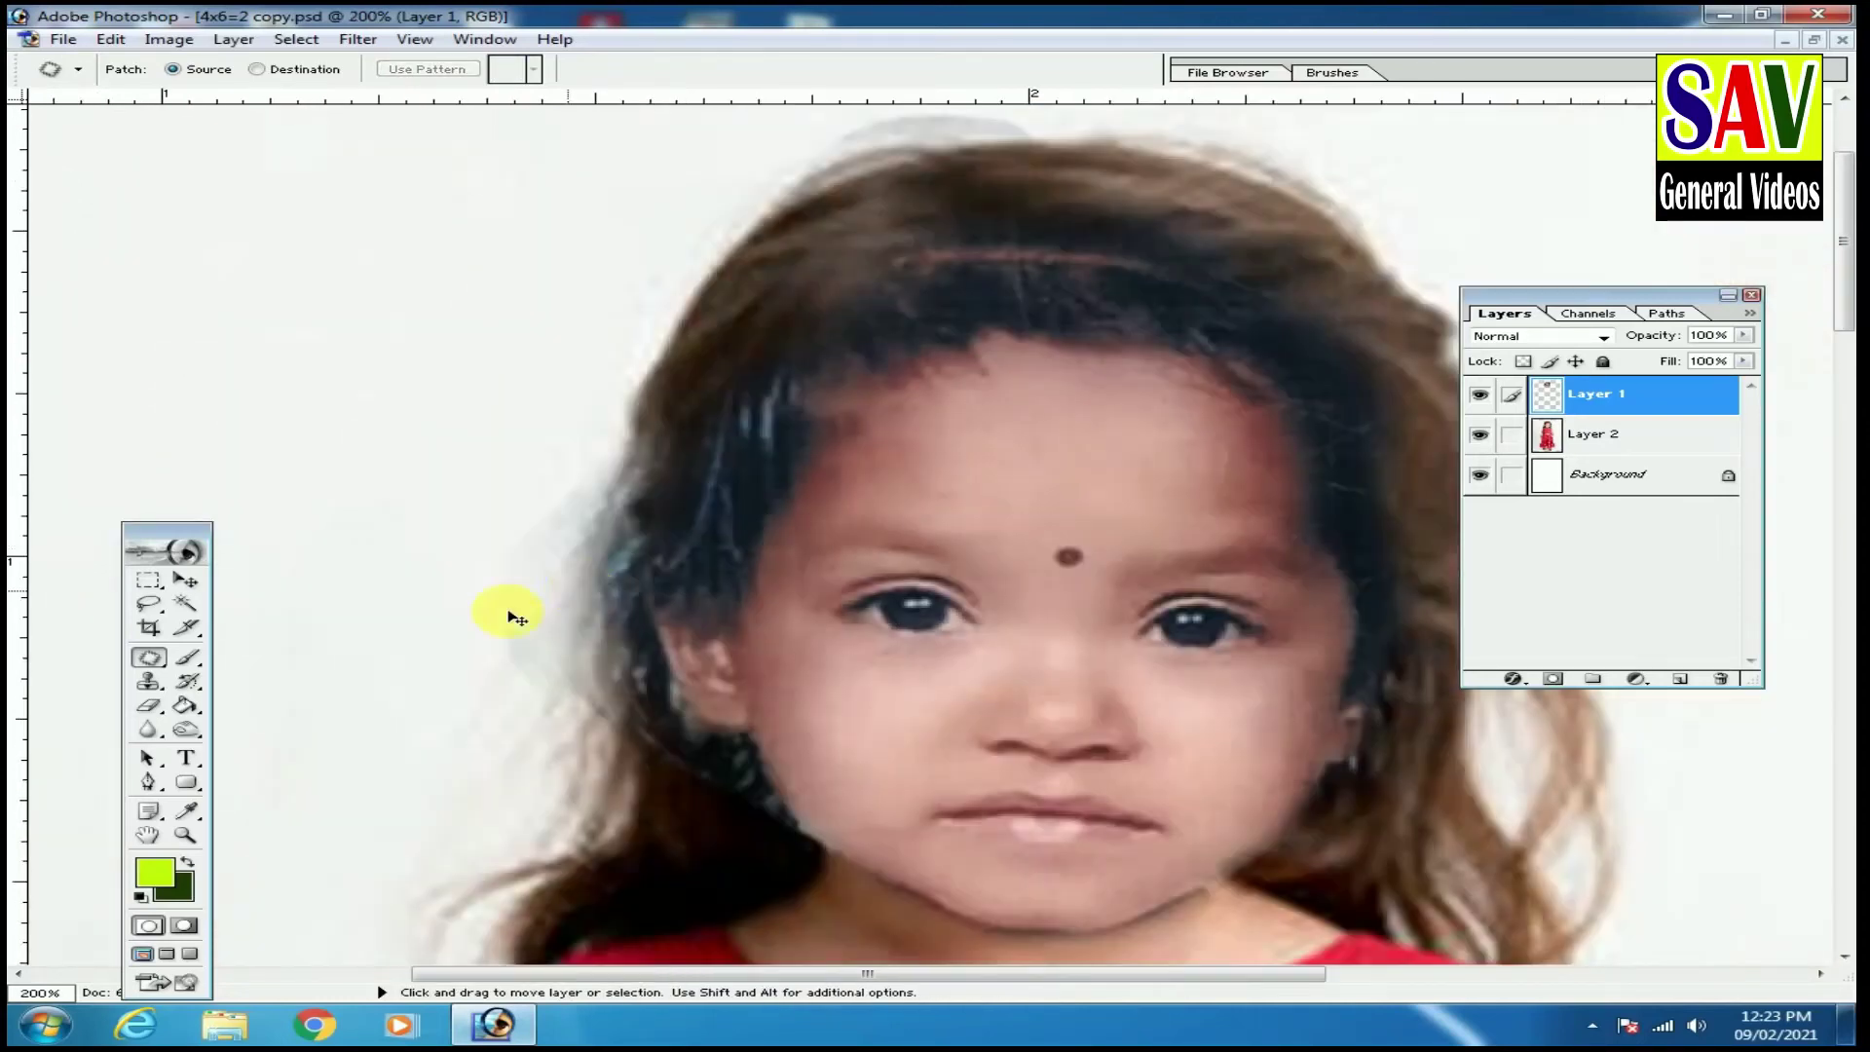
pyautogui.hotkey('ctrl', '-')
pyautogui.hotkey('ctrl', '-')
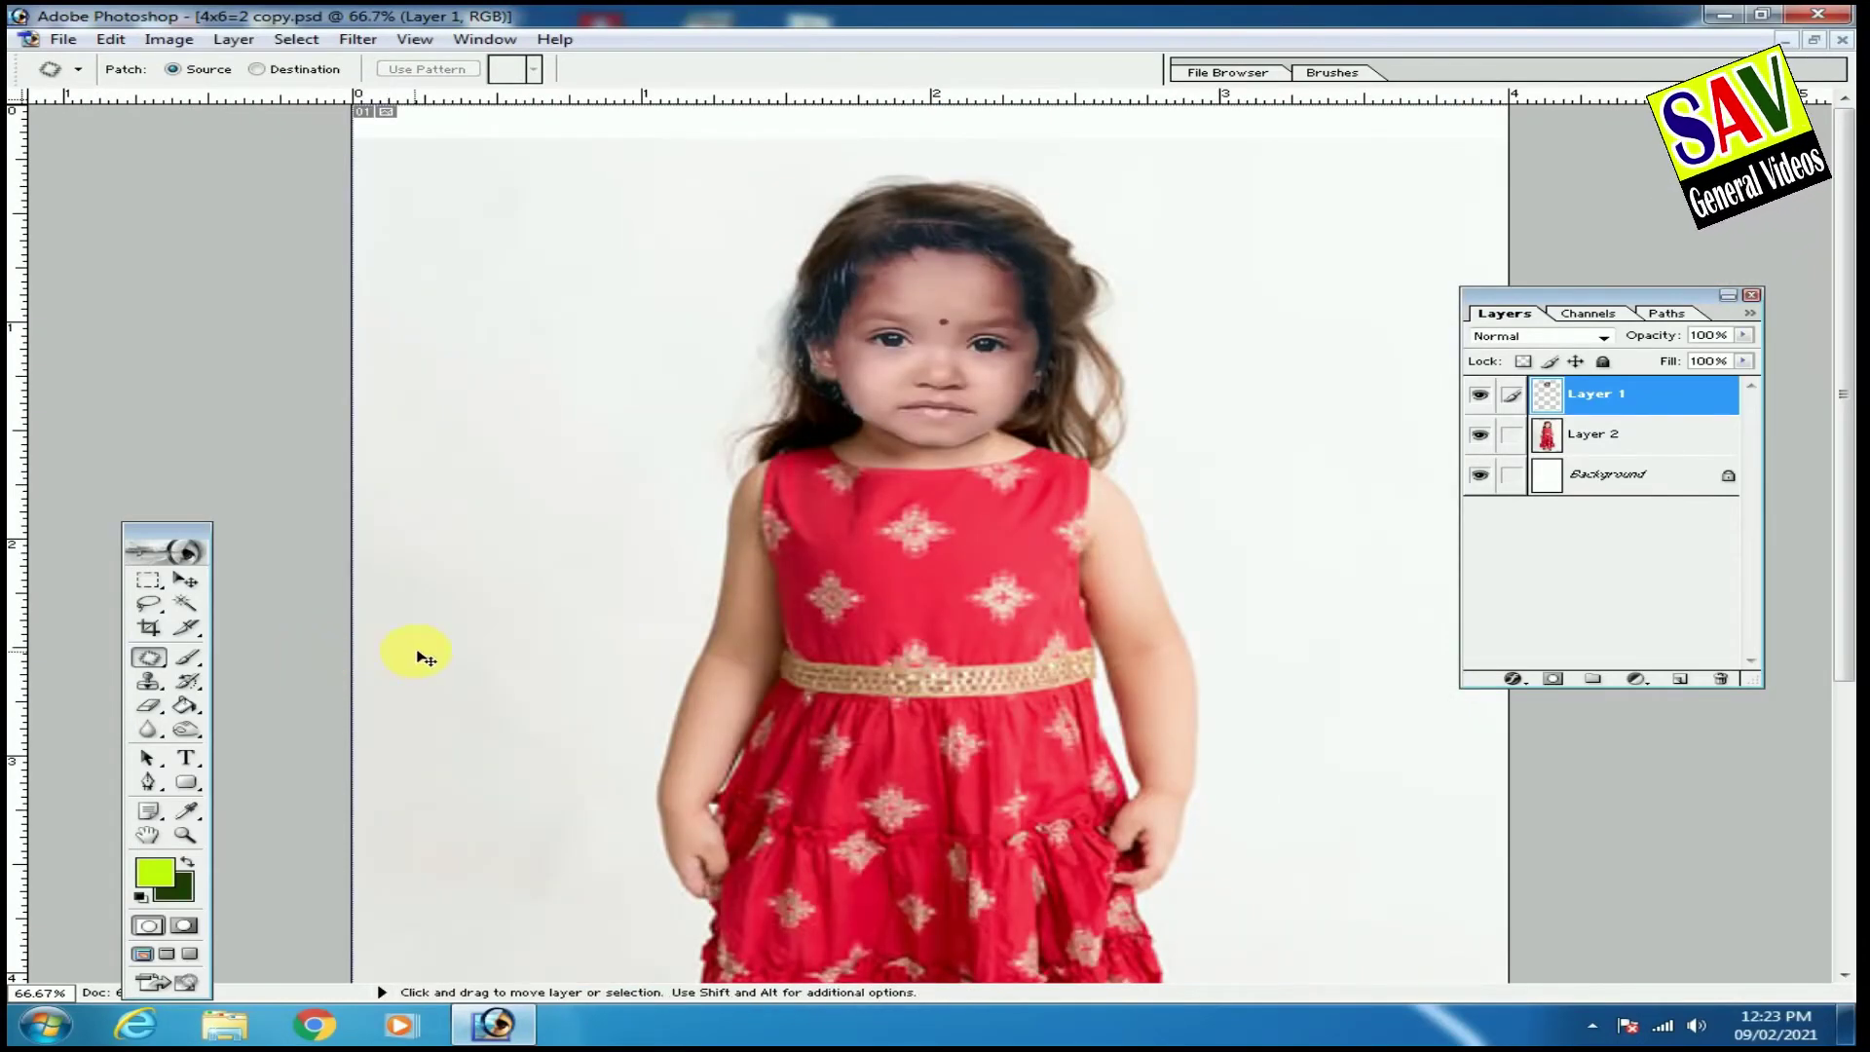
# Close Photoshop 7 and open 4x6=2 copy.psd in Photoshop CS6, with Free Transform on the face.
pyautogui.click(1818, 14)
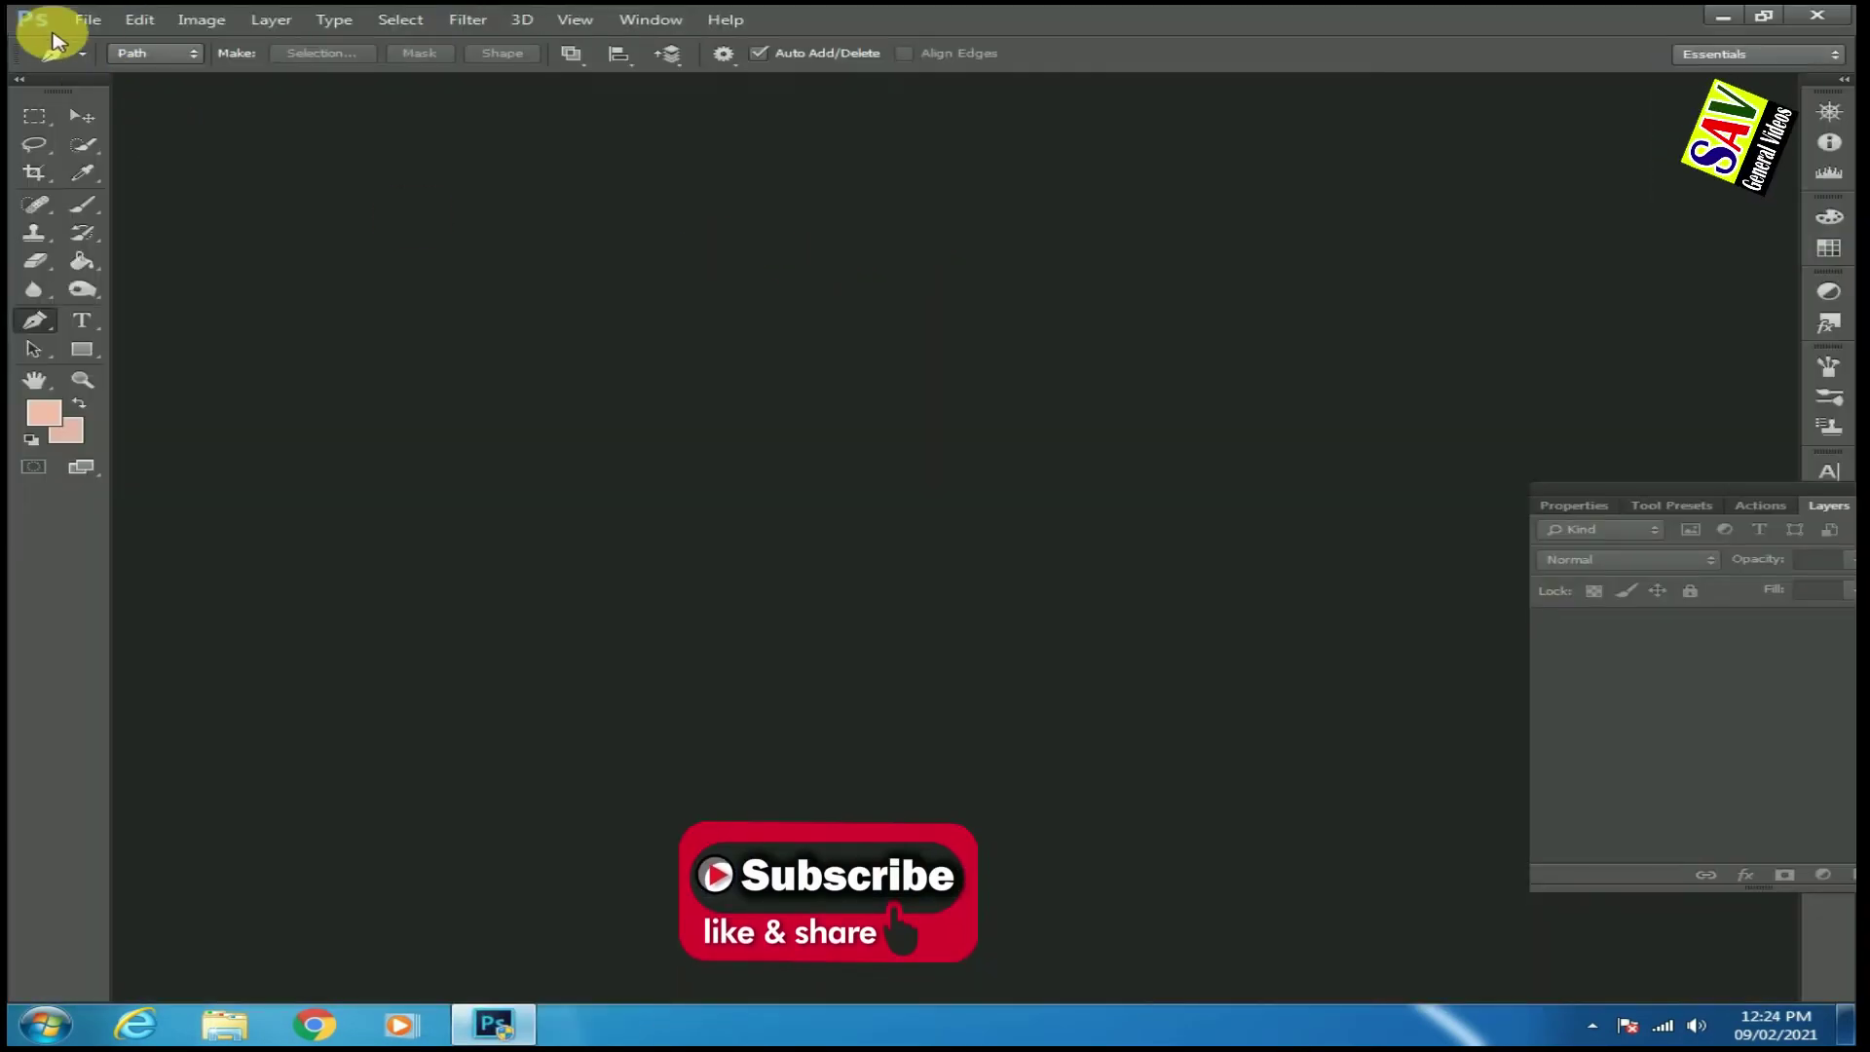
pyautogui.click(88, 20)
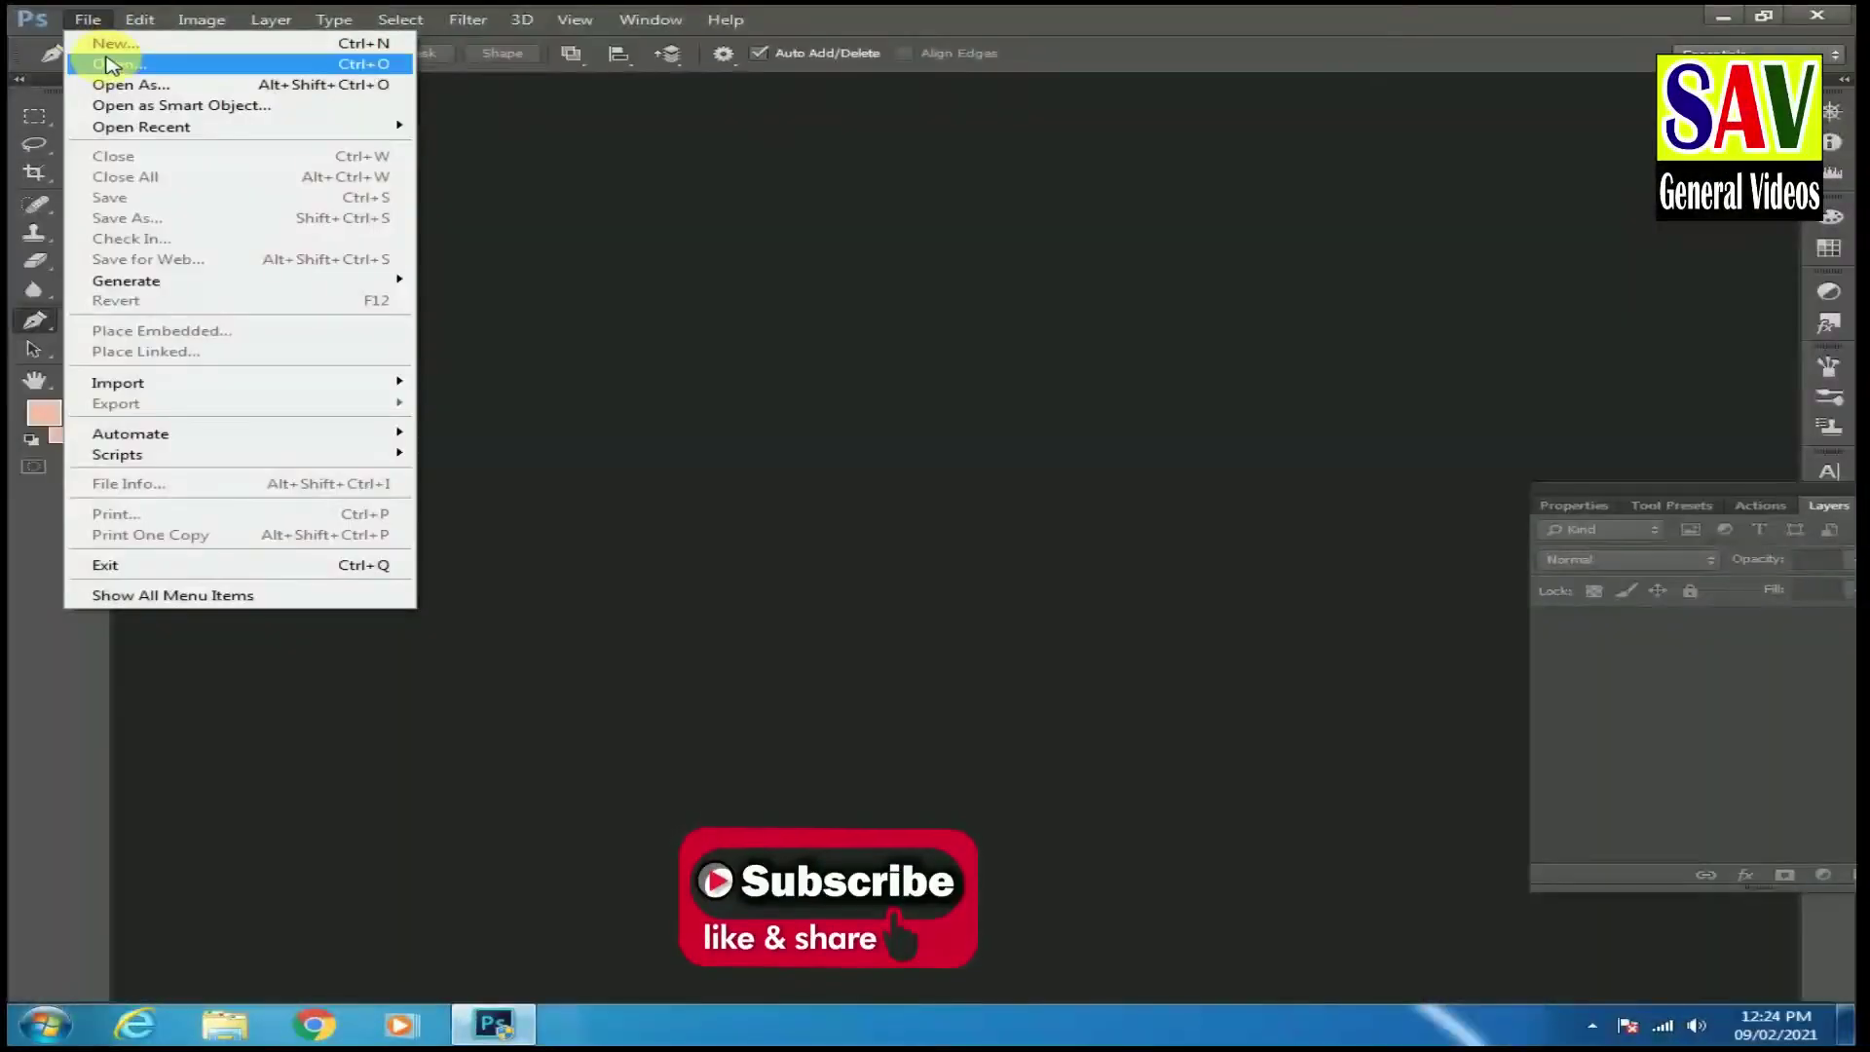
pyautogui.click(118, 64)
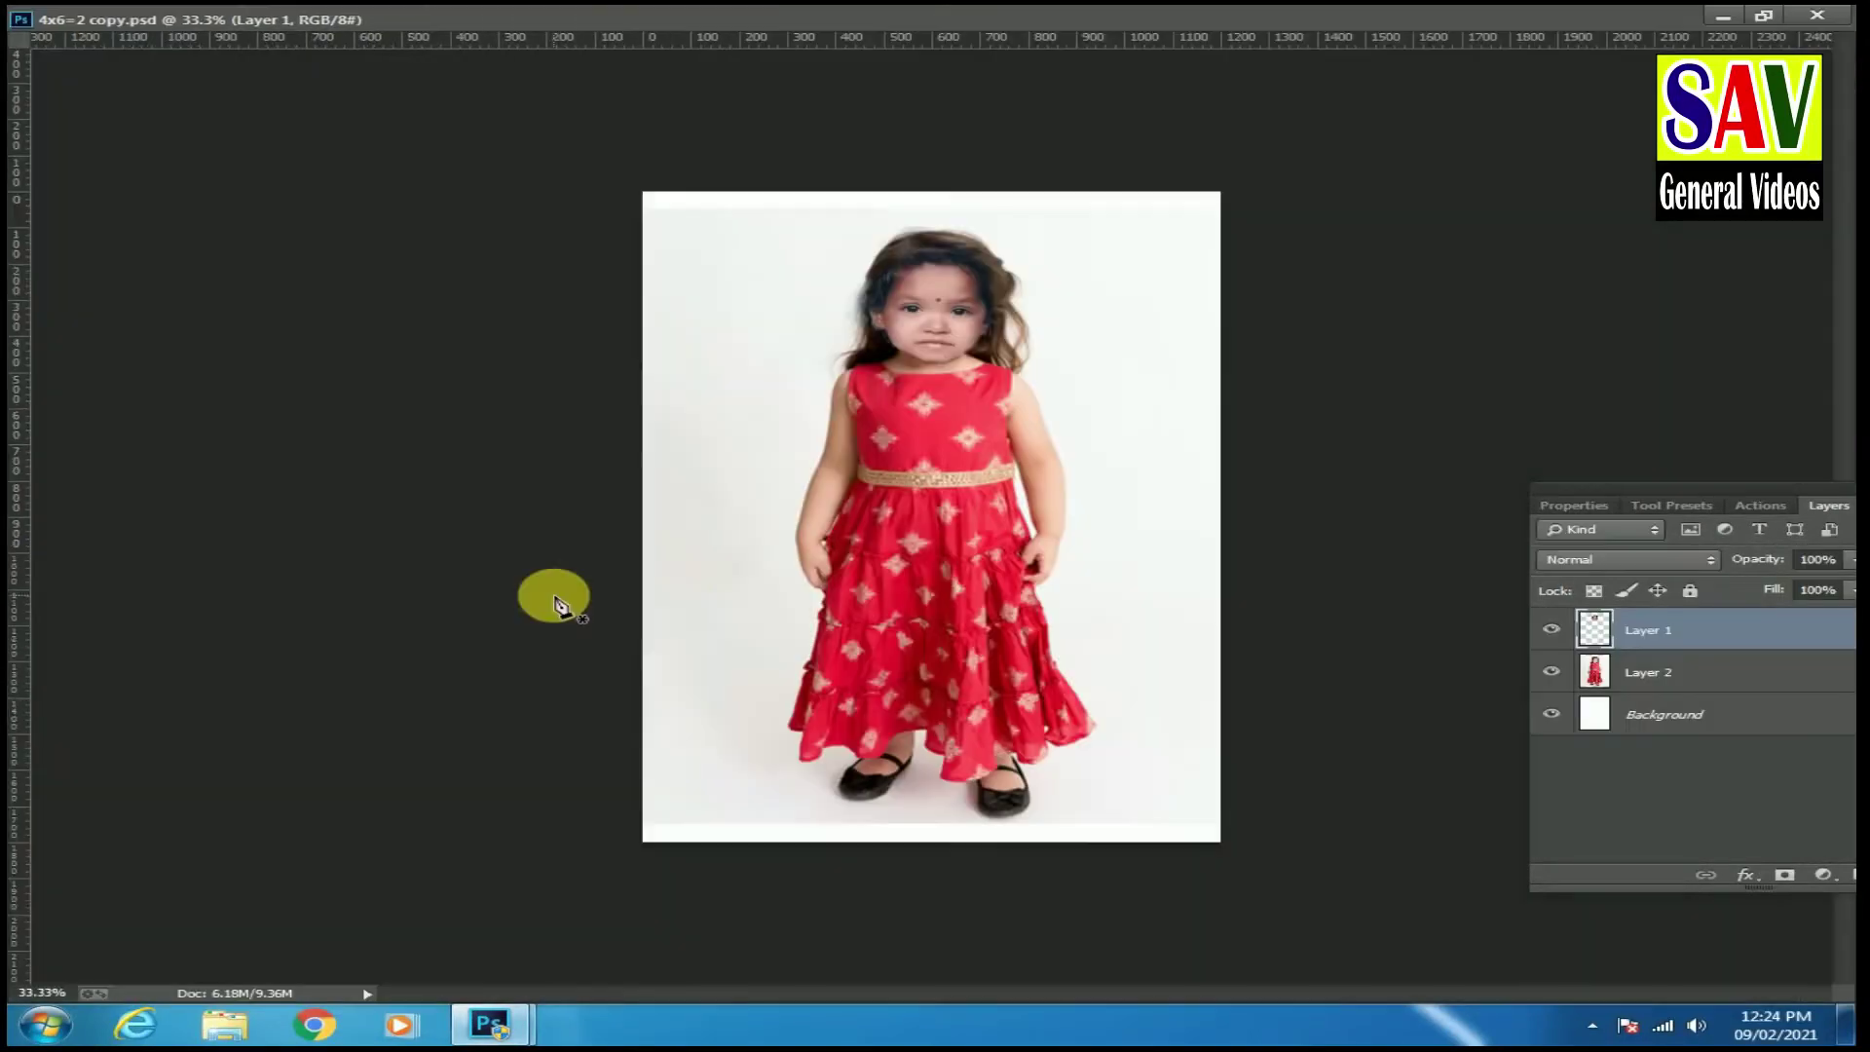
pyautogui.hotkey('ctrl', '+')
pyautogui.hotkey('ctrl', 't')
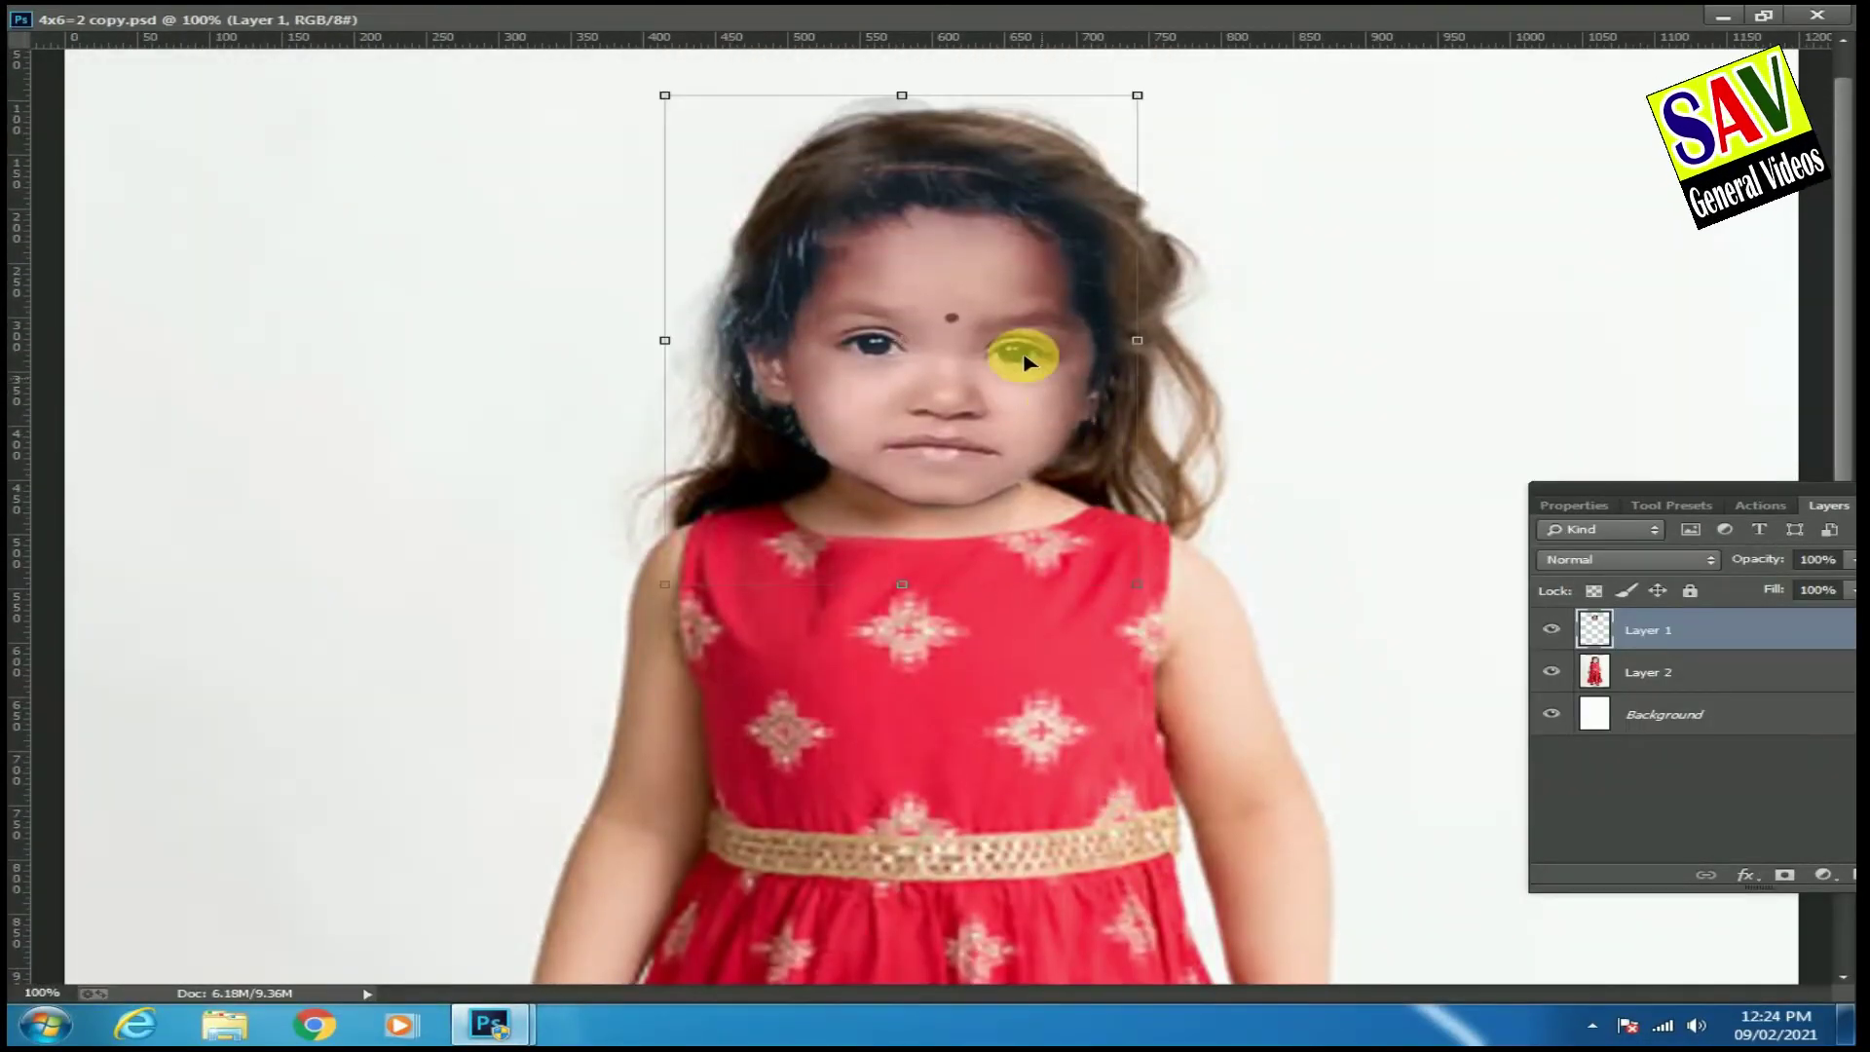
# Apply SkinFiner's Skin Tone-Lightening preset to the pasted face.
pyautogui.click(468, 18)
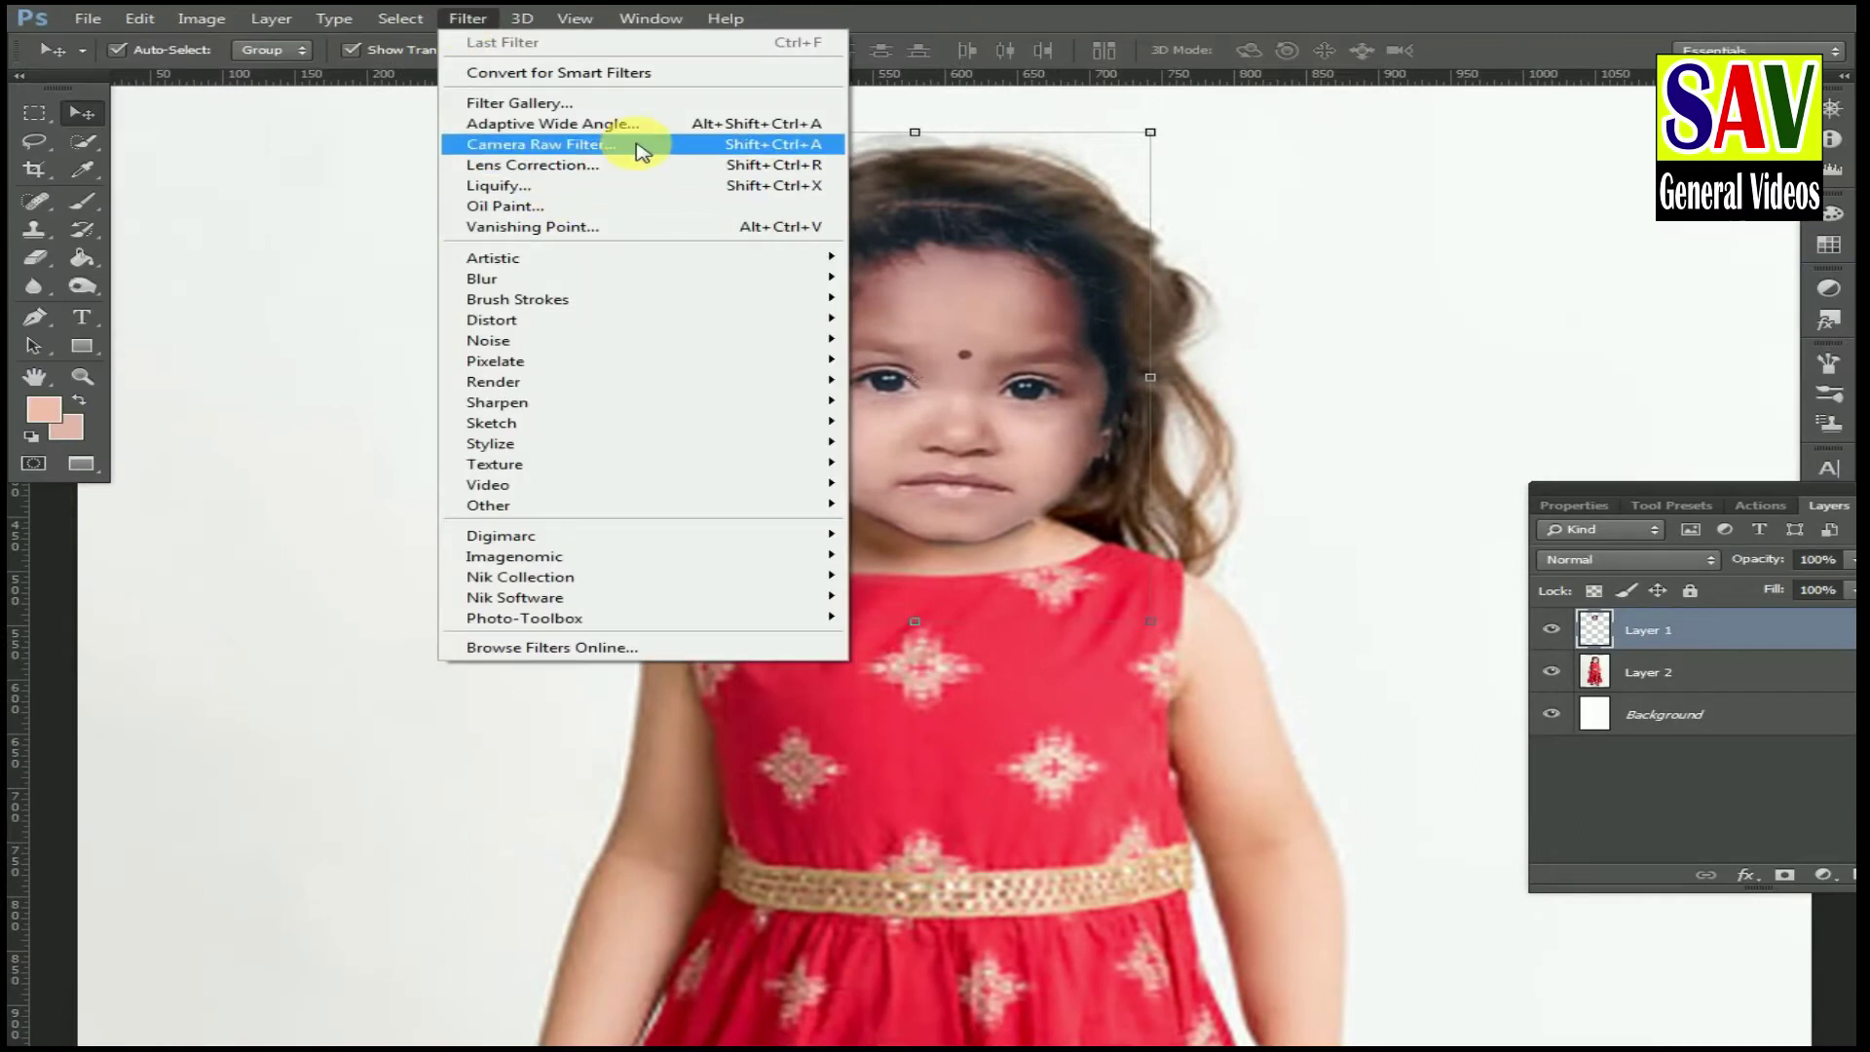
pyautogui.moveTo(523, 617)
pyautogui.click(911, 616)
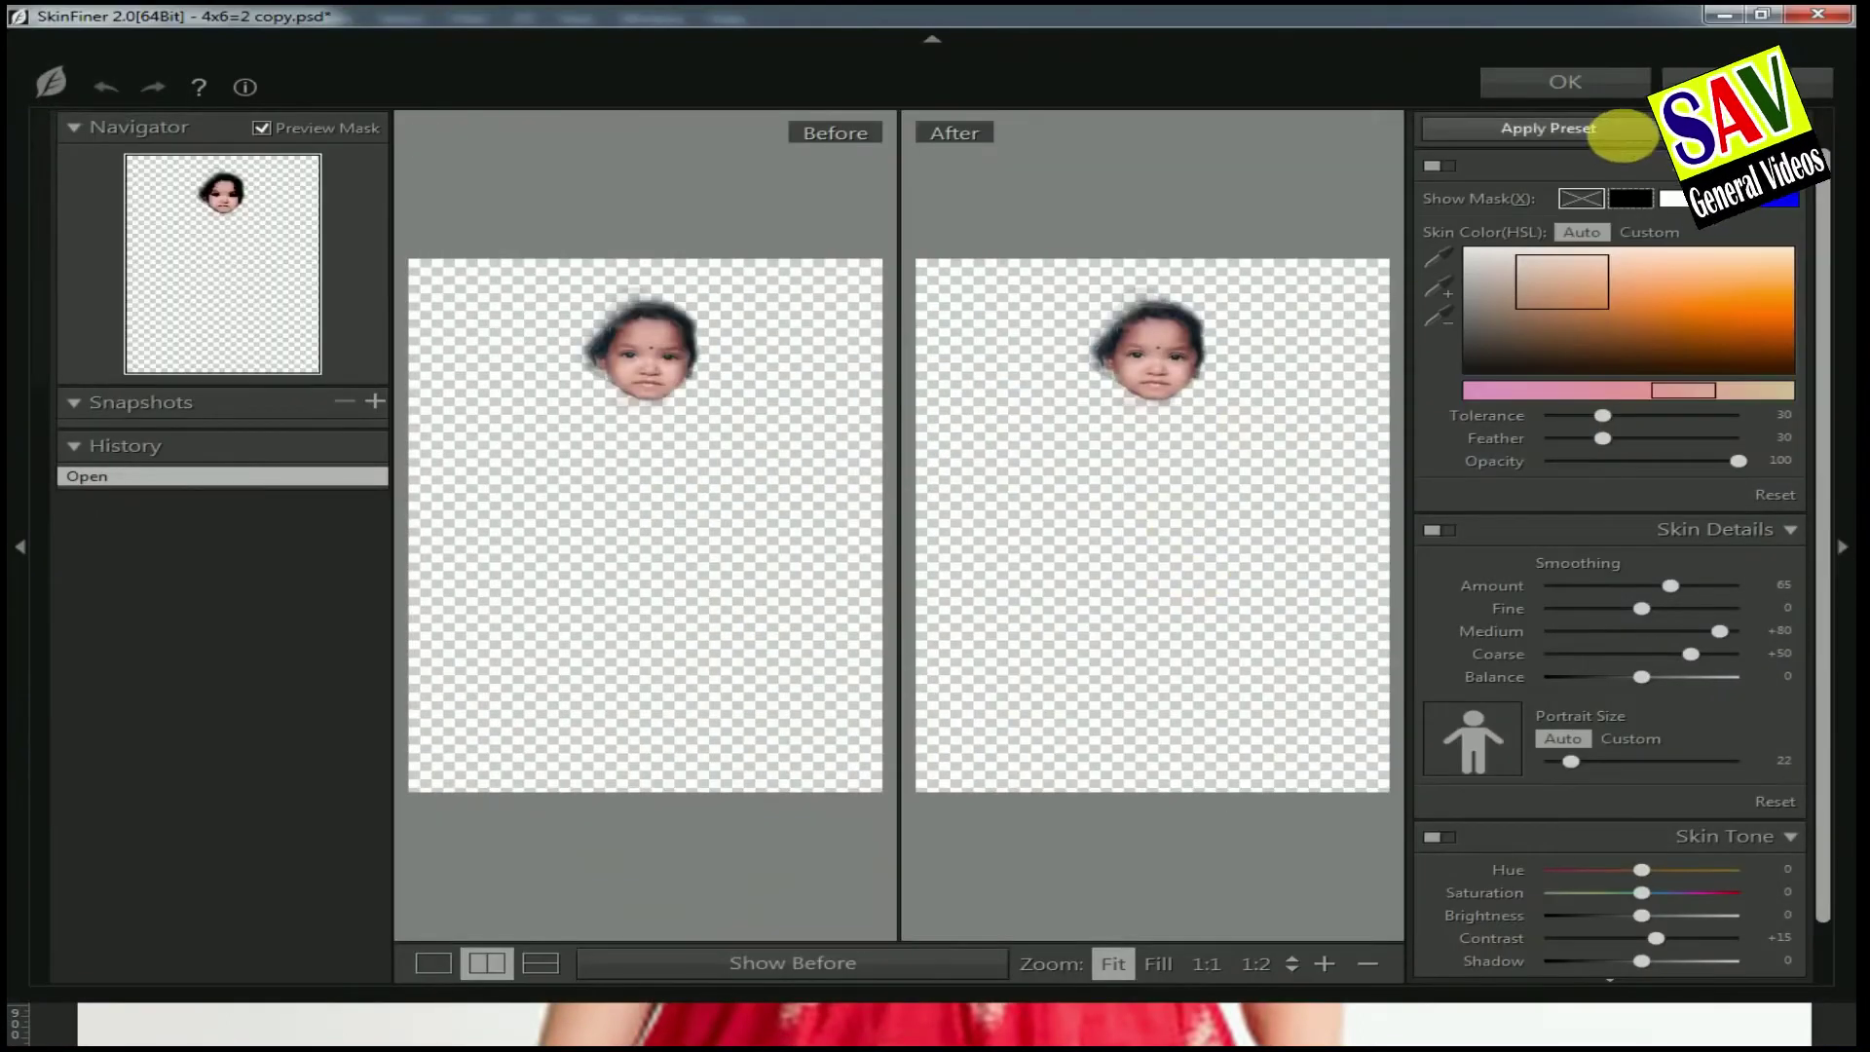
pyautogui.click(1597, 131)
pyautogui.click(1539, 188)
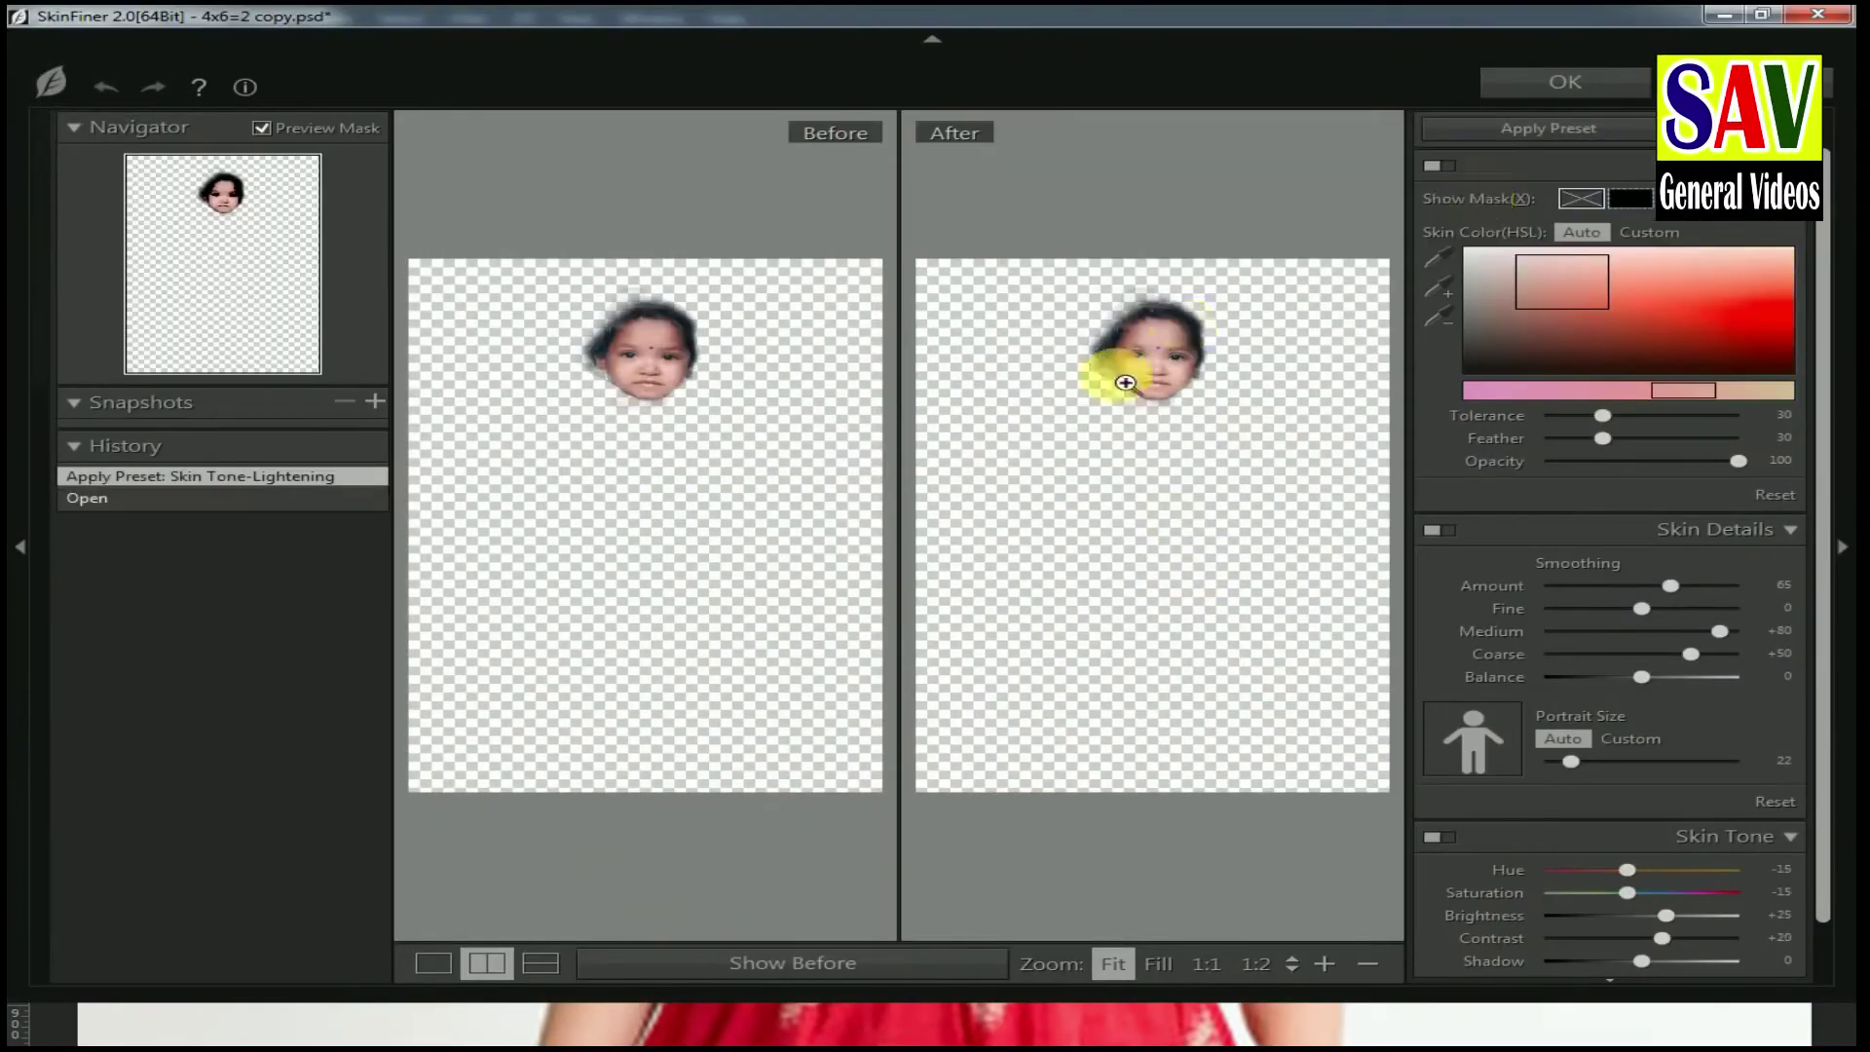
pyautogui.click(1495, 86)
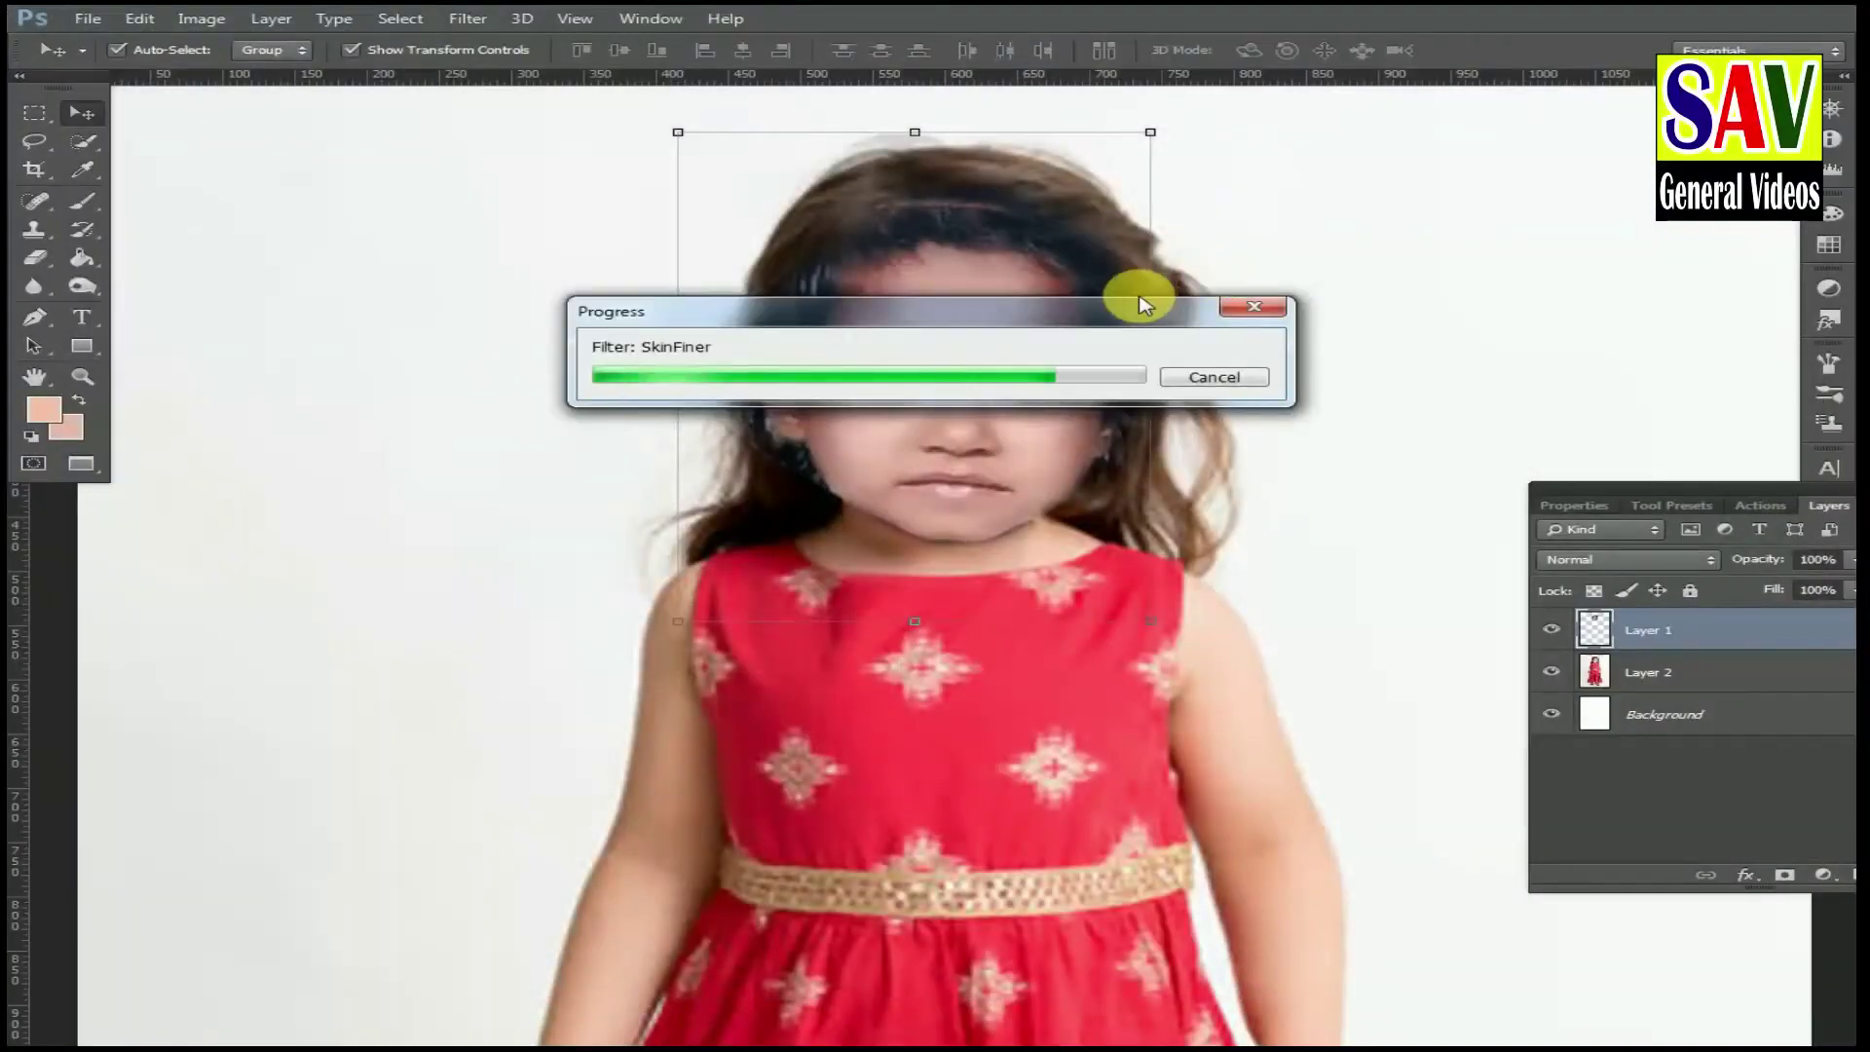
# Raise the face's Oranges luminance to +23 in Camera Raw HSL, then select Layer 2.
pyautogui.click(467, 19)
pyautogui.click(568, 146)
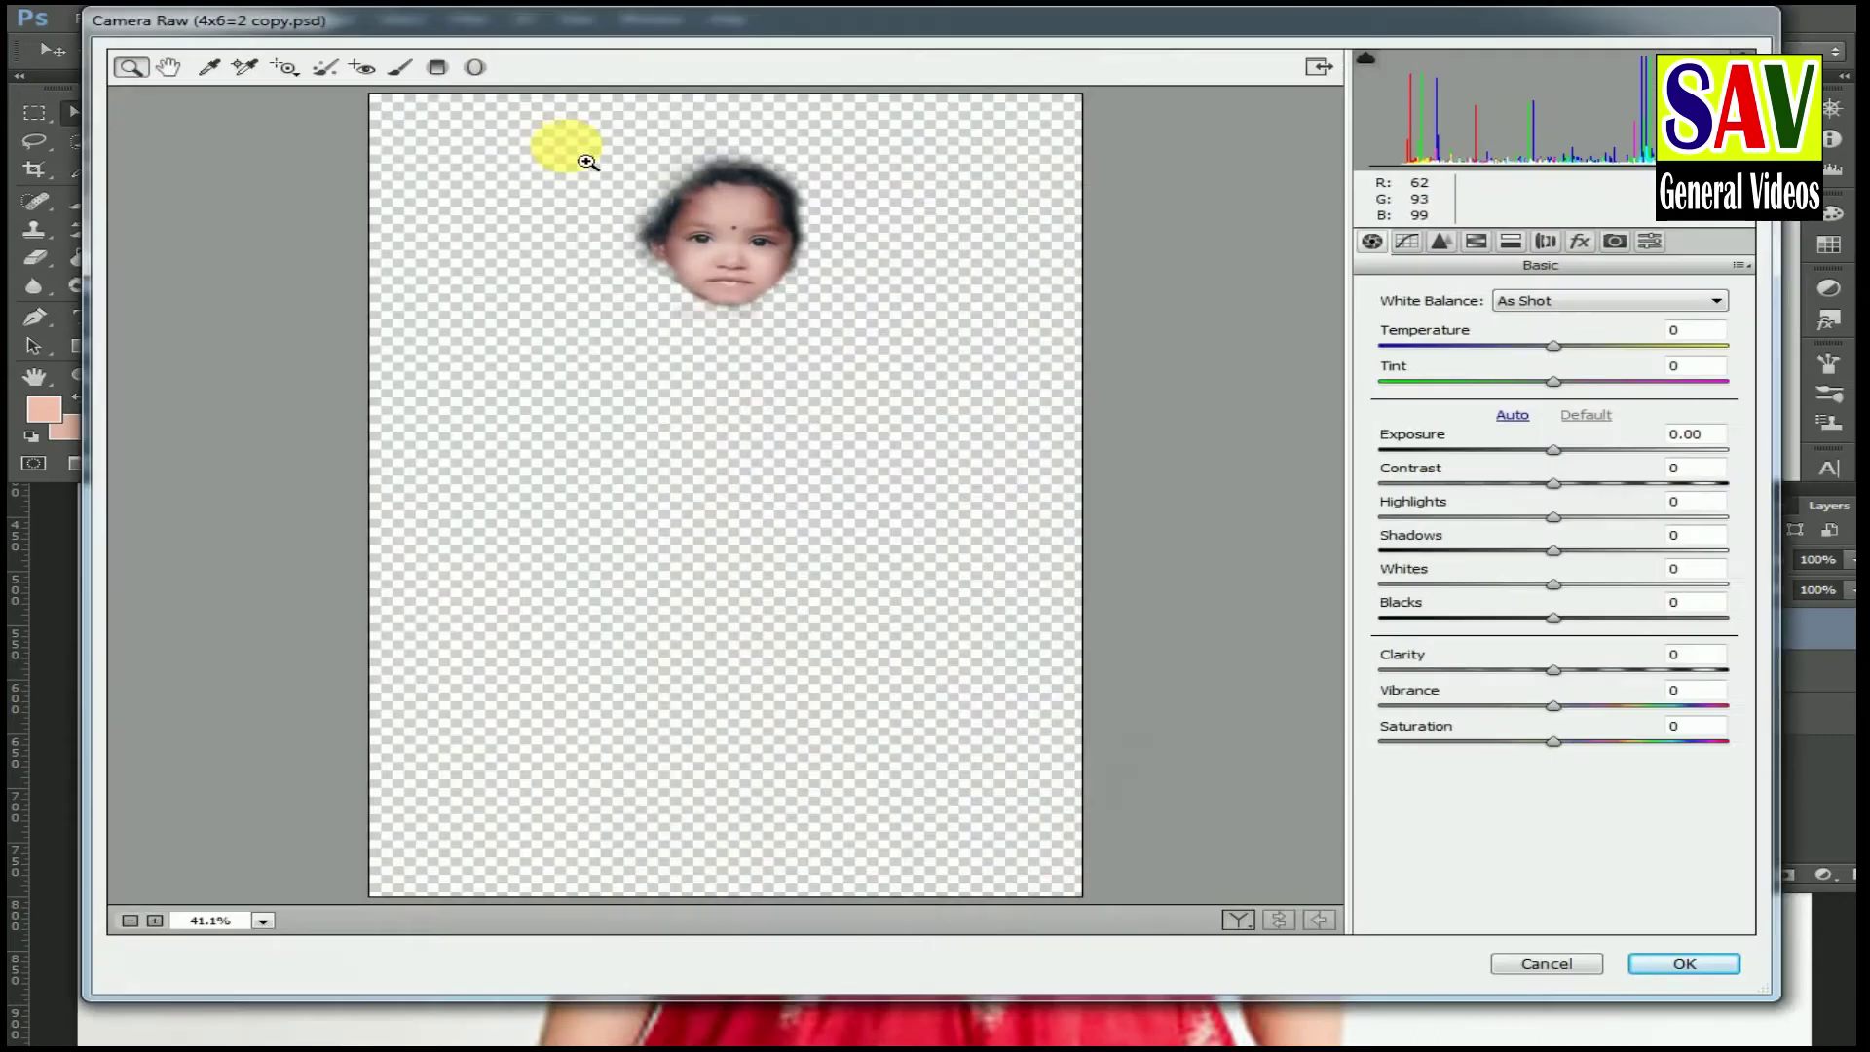
pyautogui.click(1479, 246)
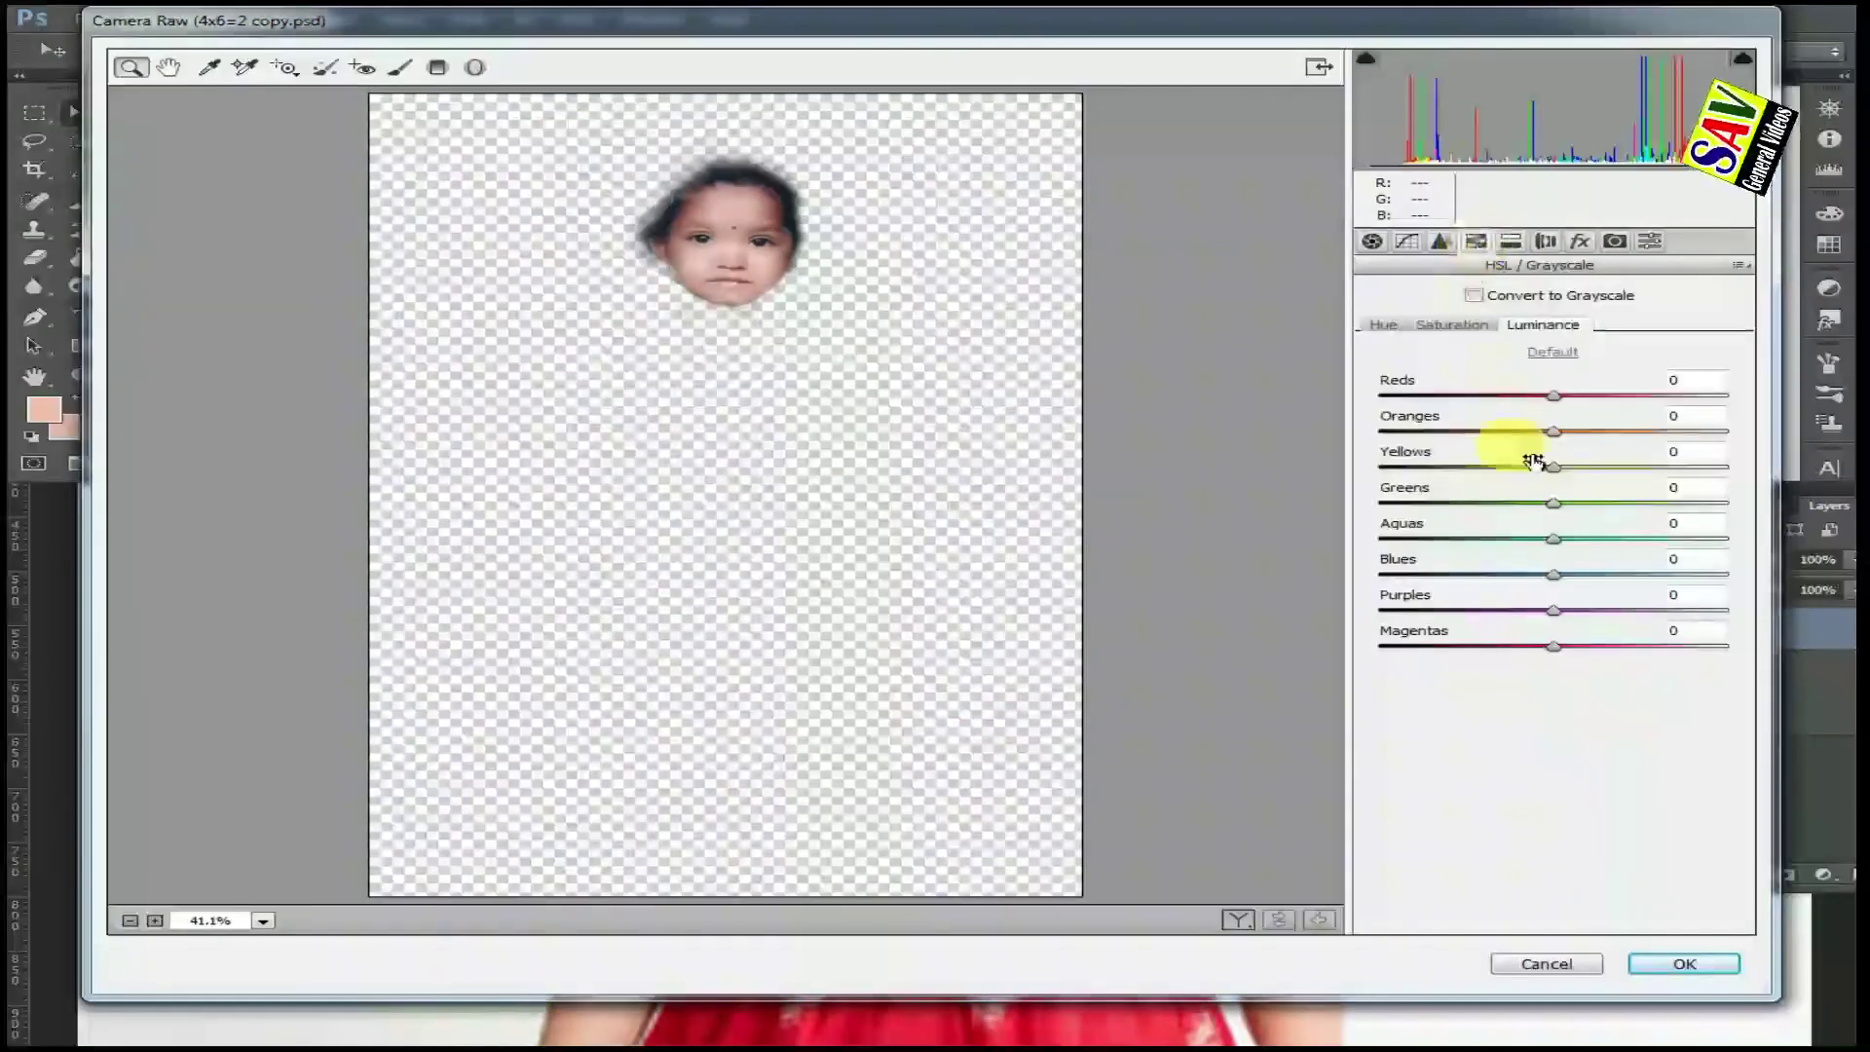
pyautogui.moveTo(1548, 434); pyautogui.dragTo(1561, 434)
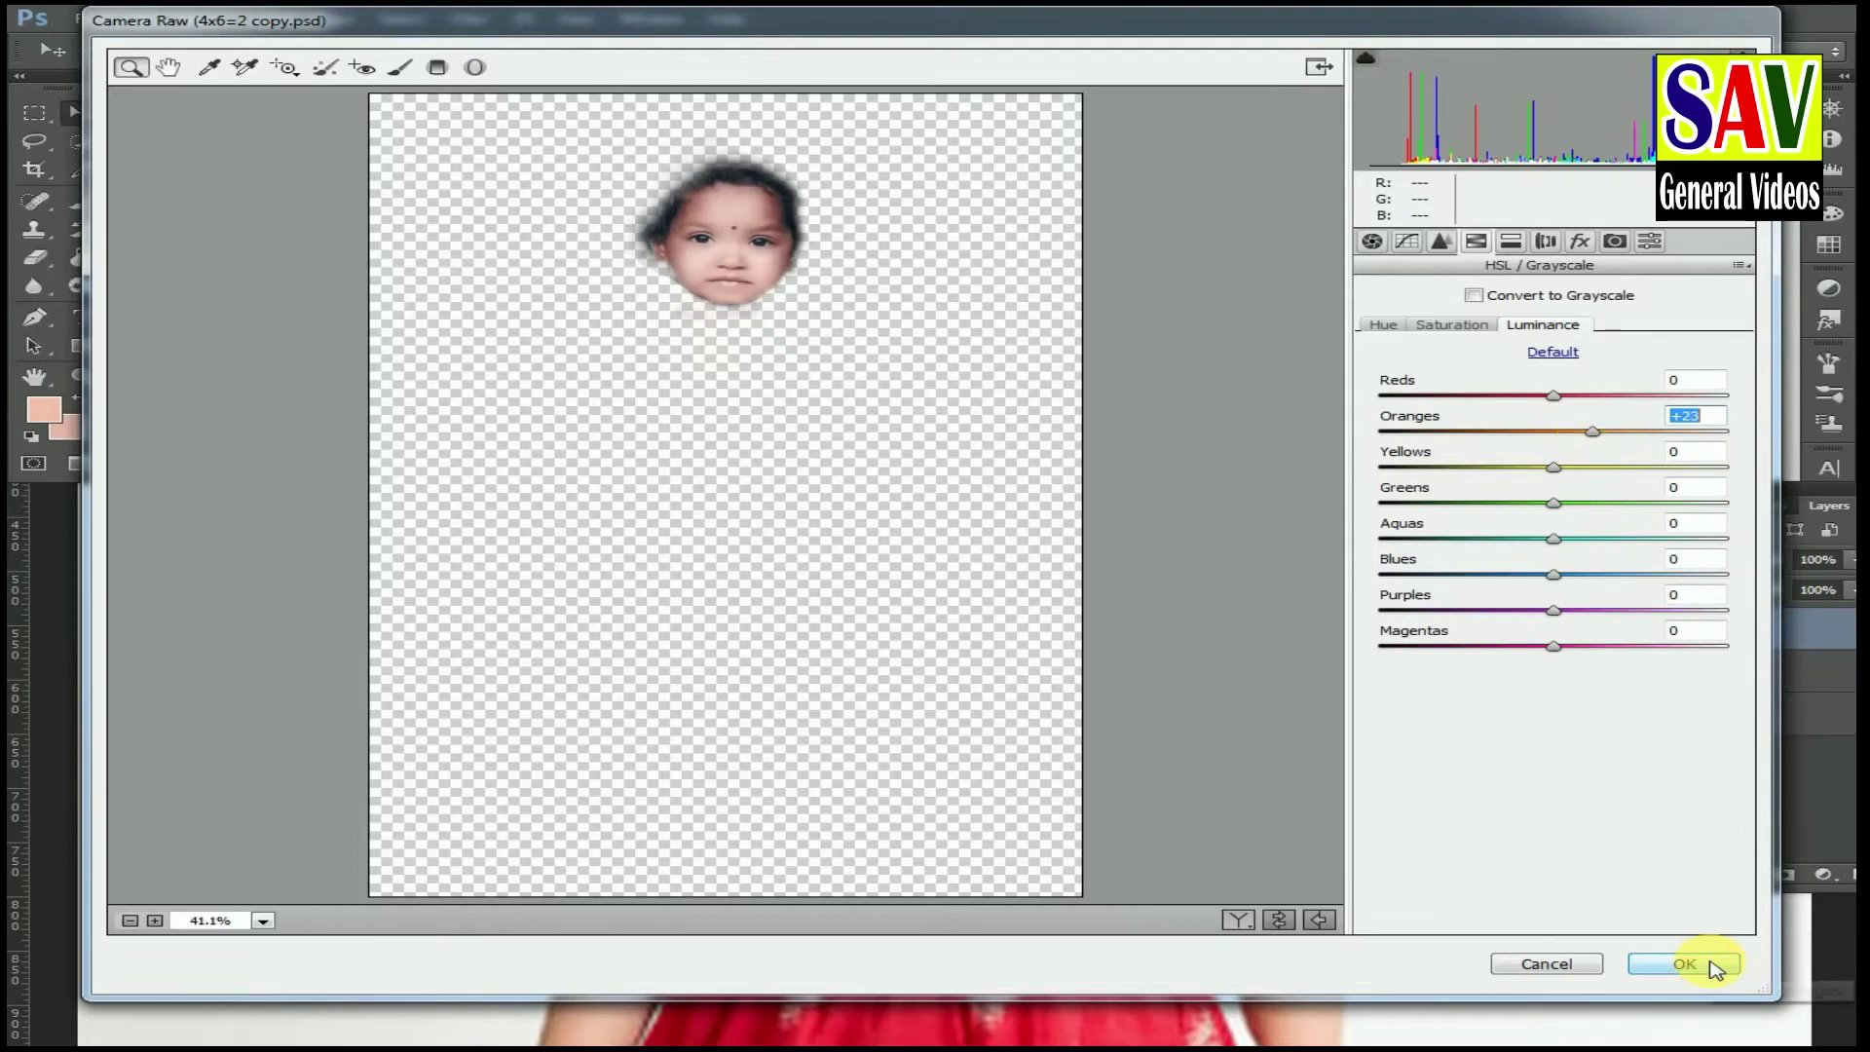
pyautogui.click(1717, 966)
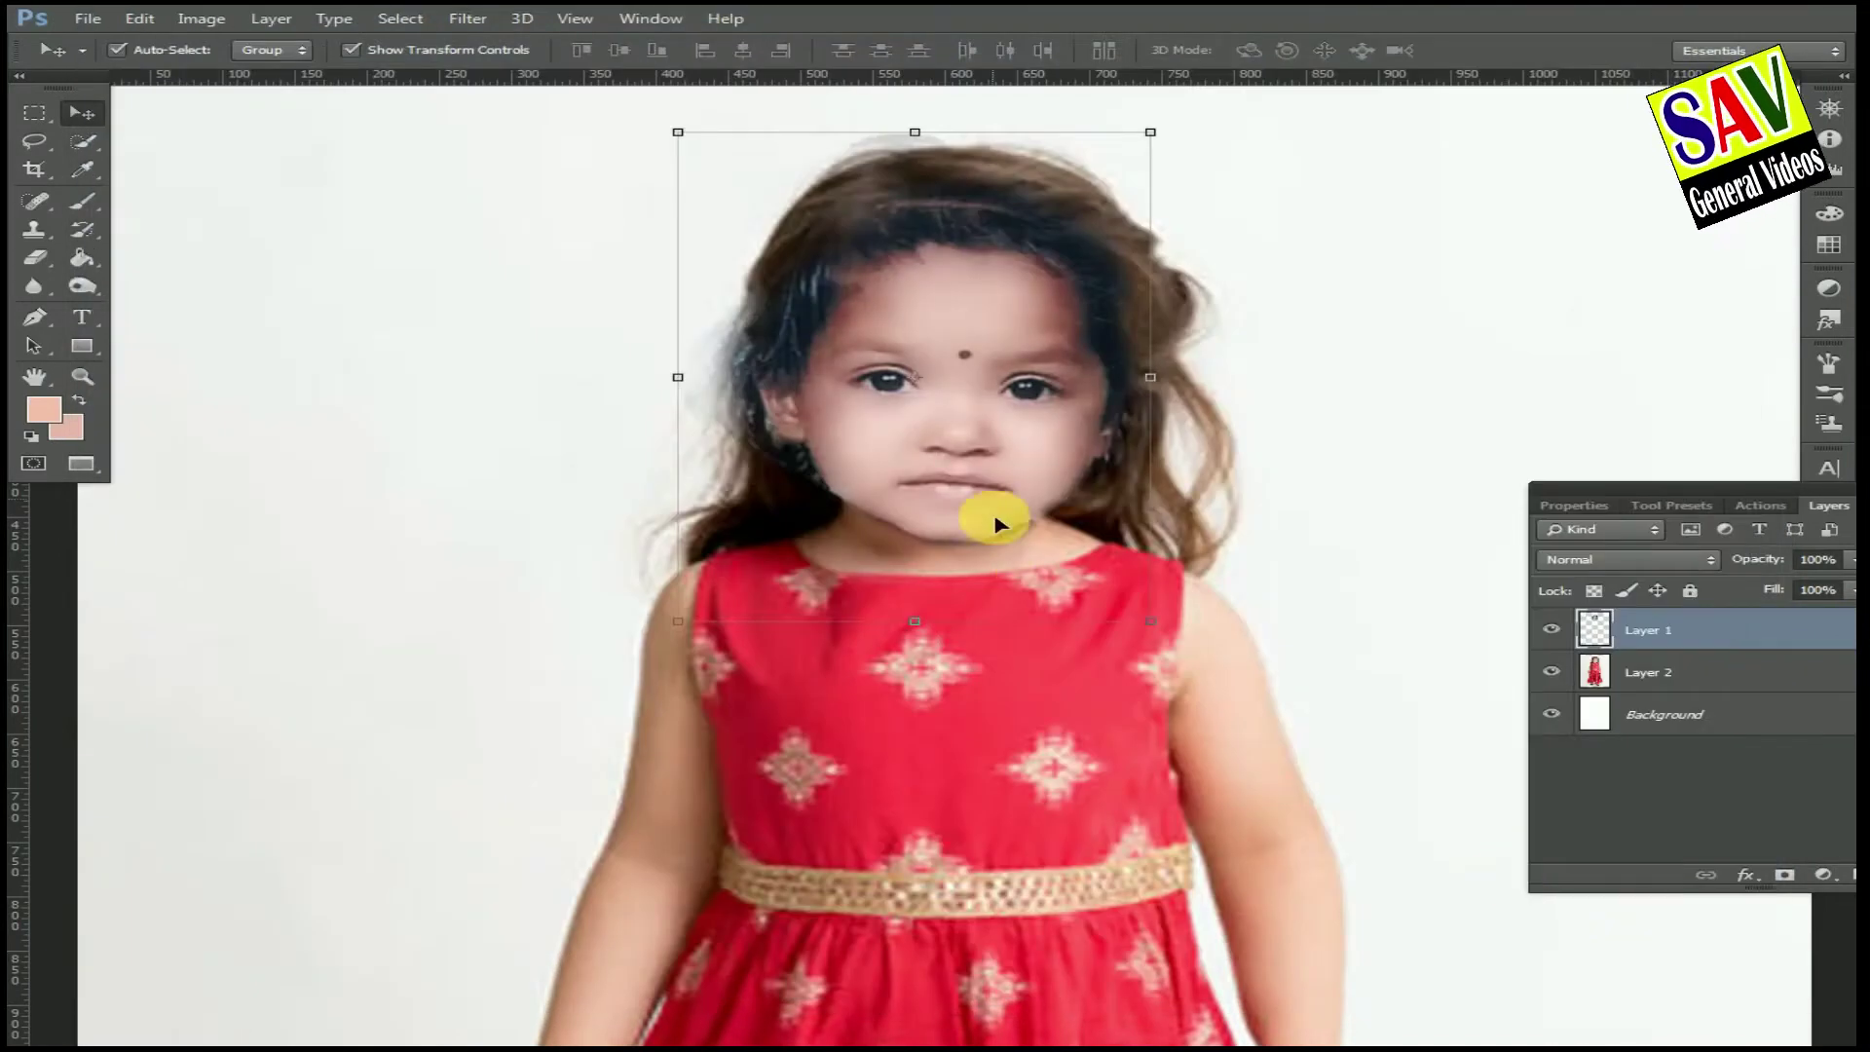
pyautogui.click(797, 599)
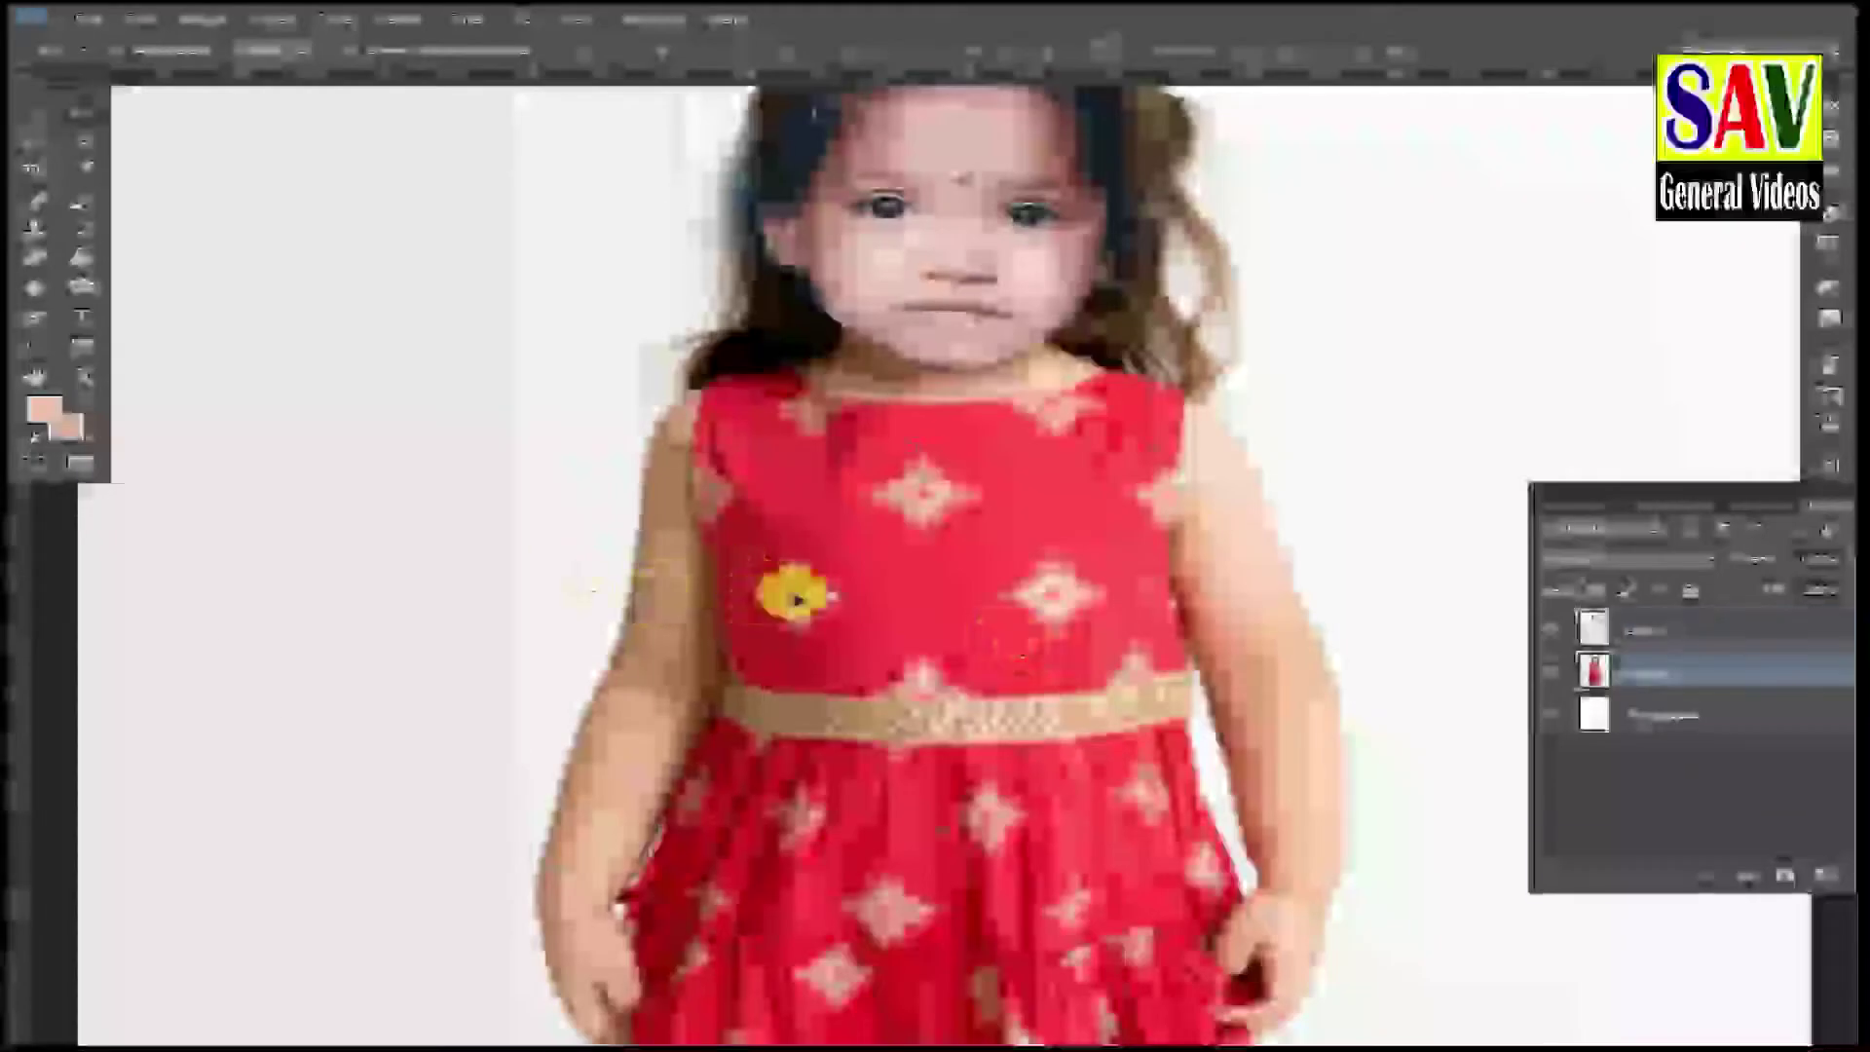
# Raise the Oranges luminance of Layer 2's body in Camera Raw HSL / Grayscale.
pyautogui.click(475, 20)
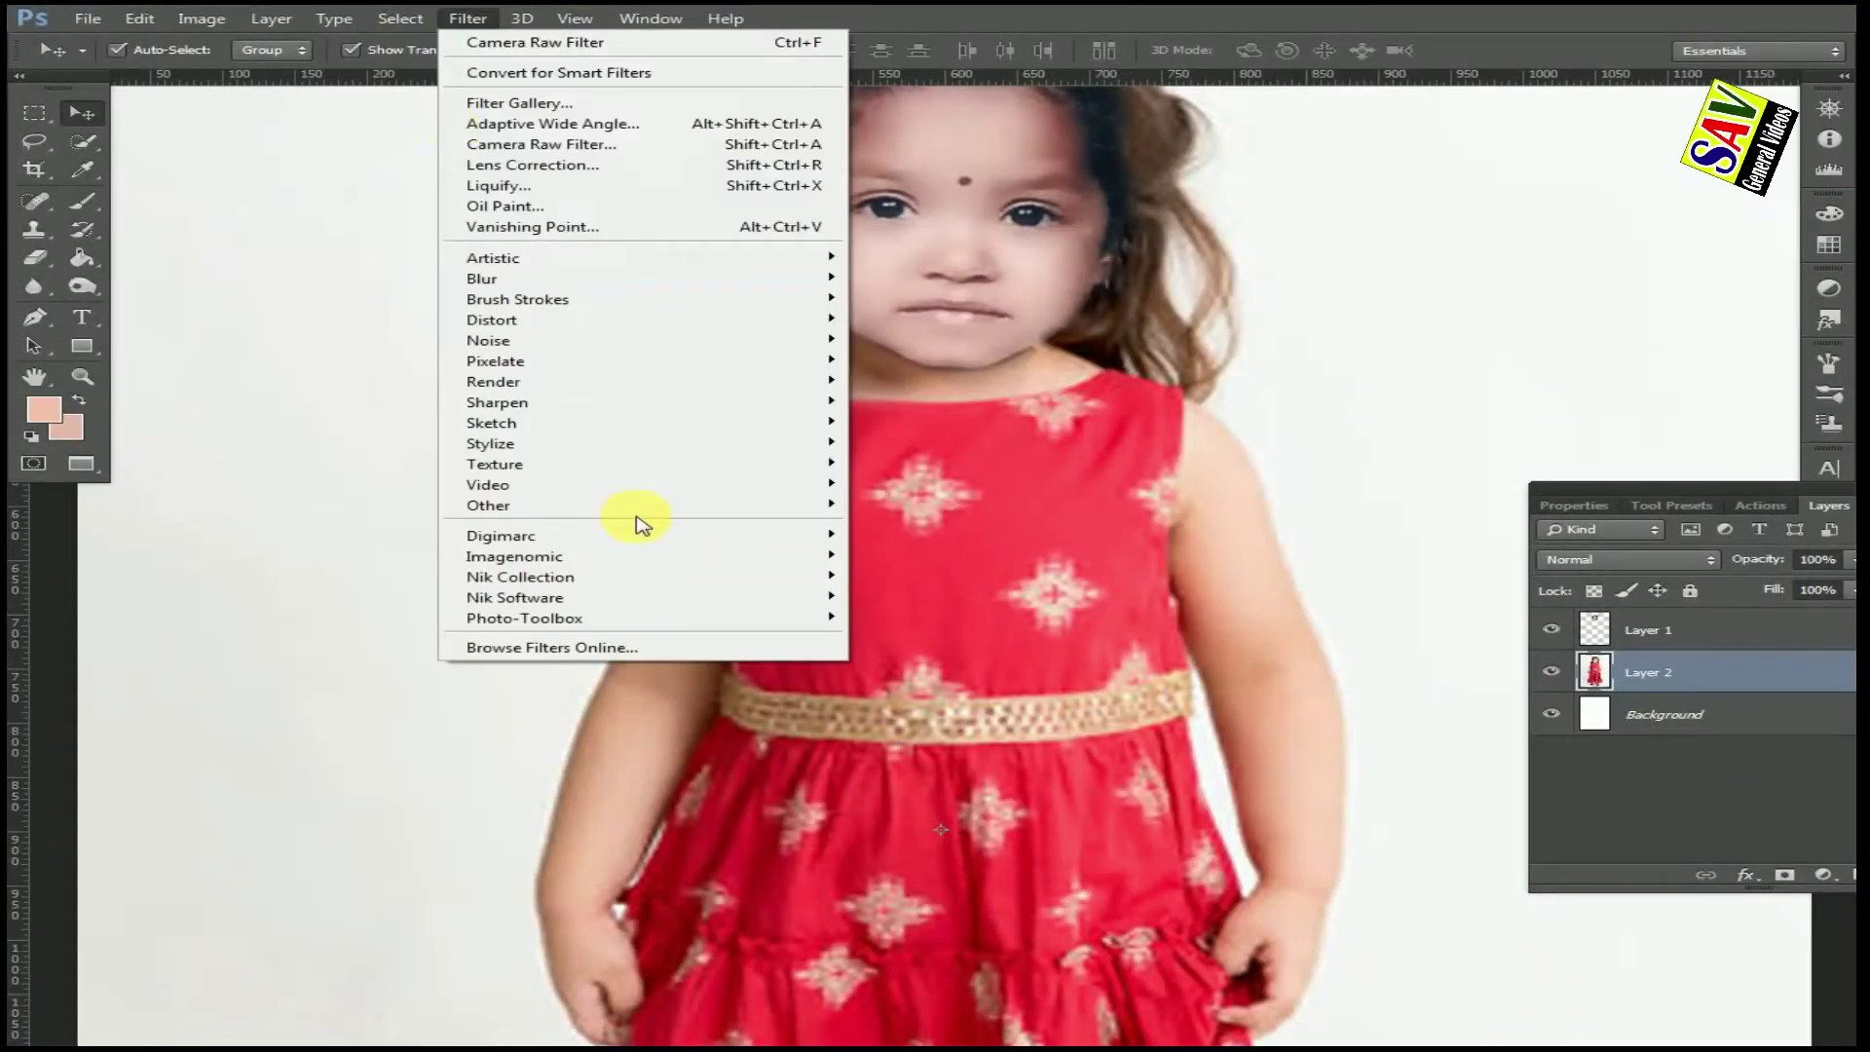
pyautogui.click(752, 143)
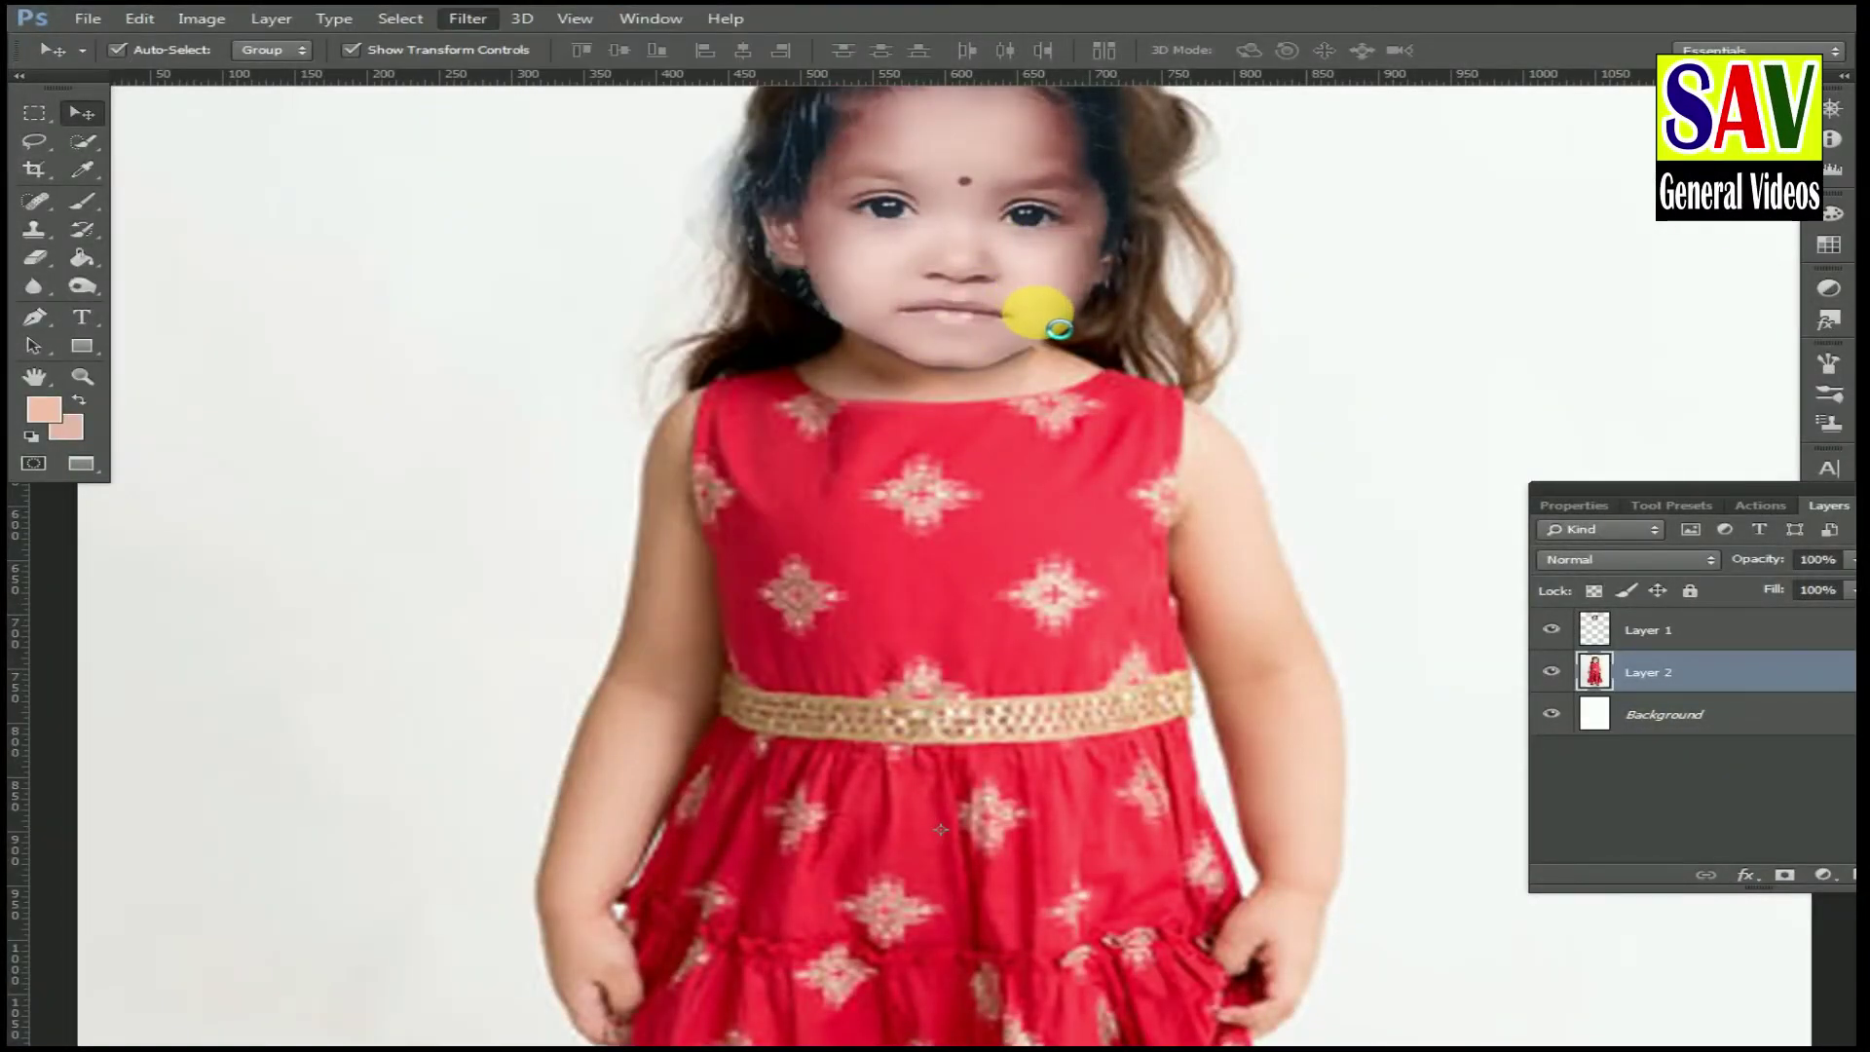
pyautogui.click(1479, 240)
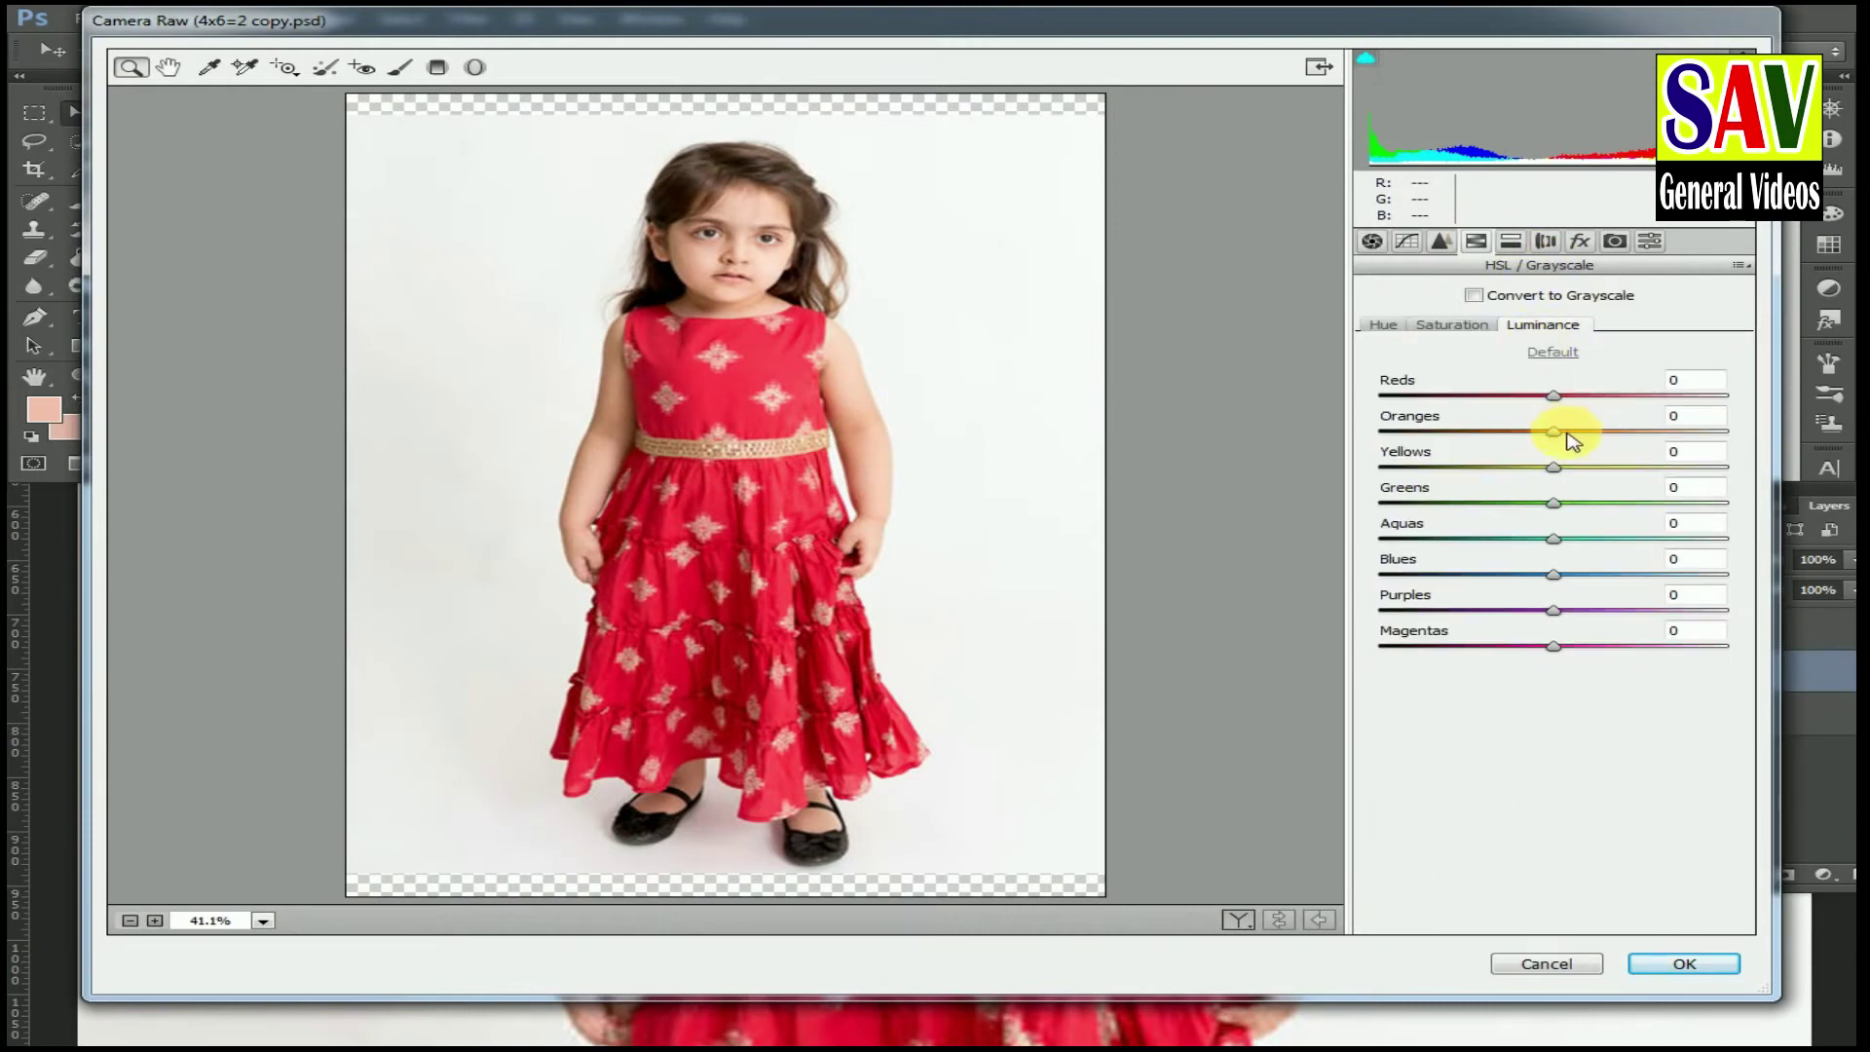
pyautogui.moveTo(1597, 441); pyautogui.dragTo(1612, 438)
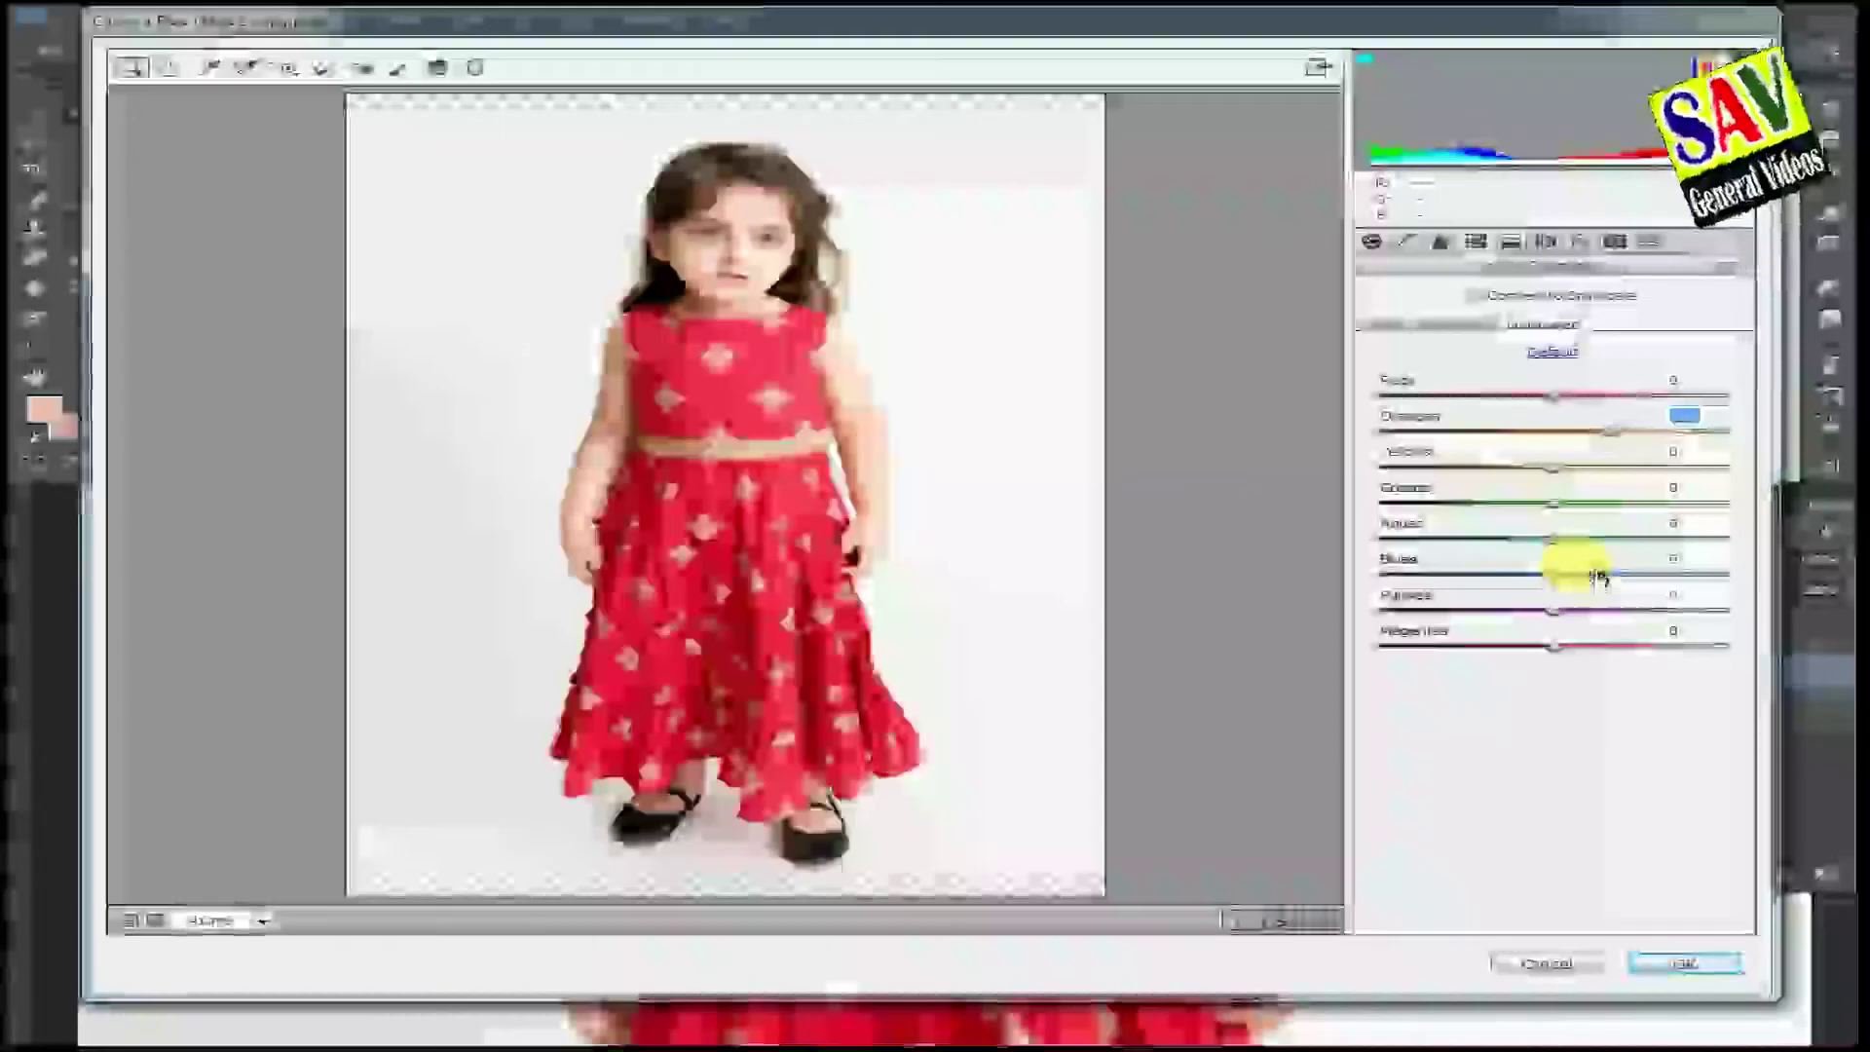
pyautogui.click(1671, 962)
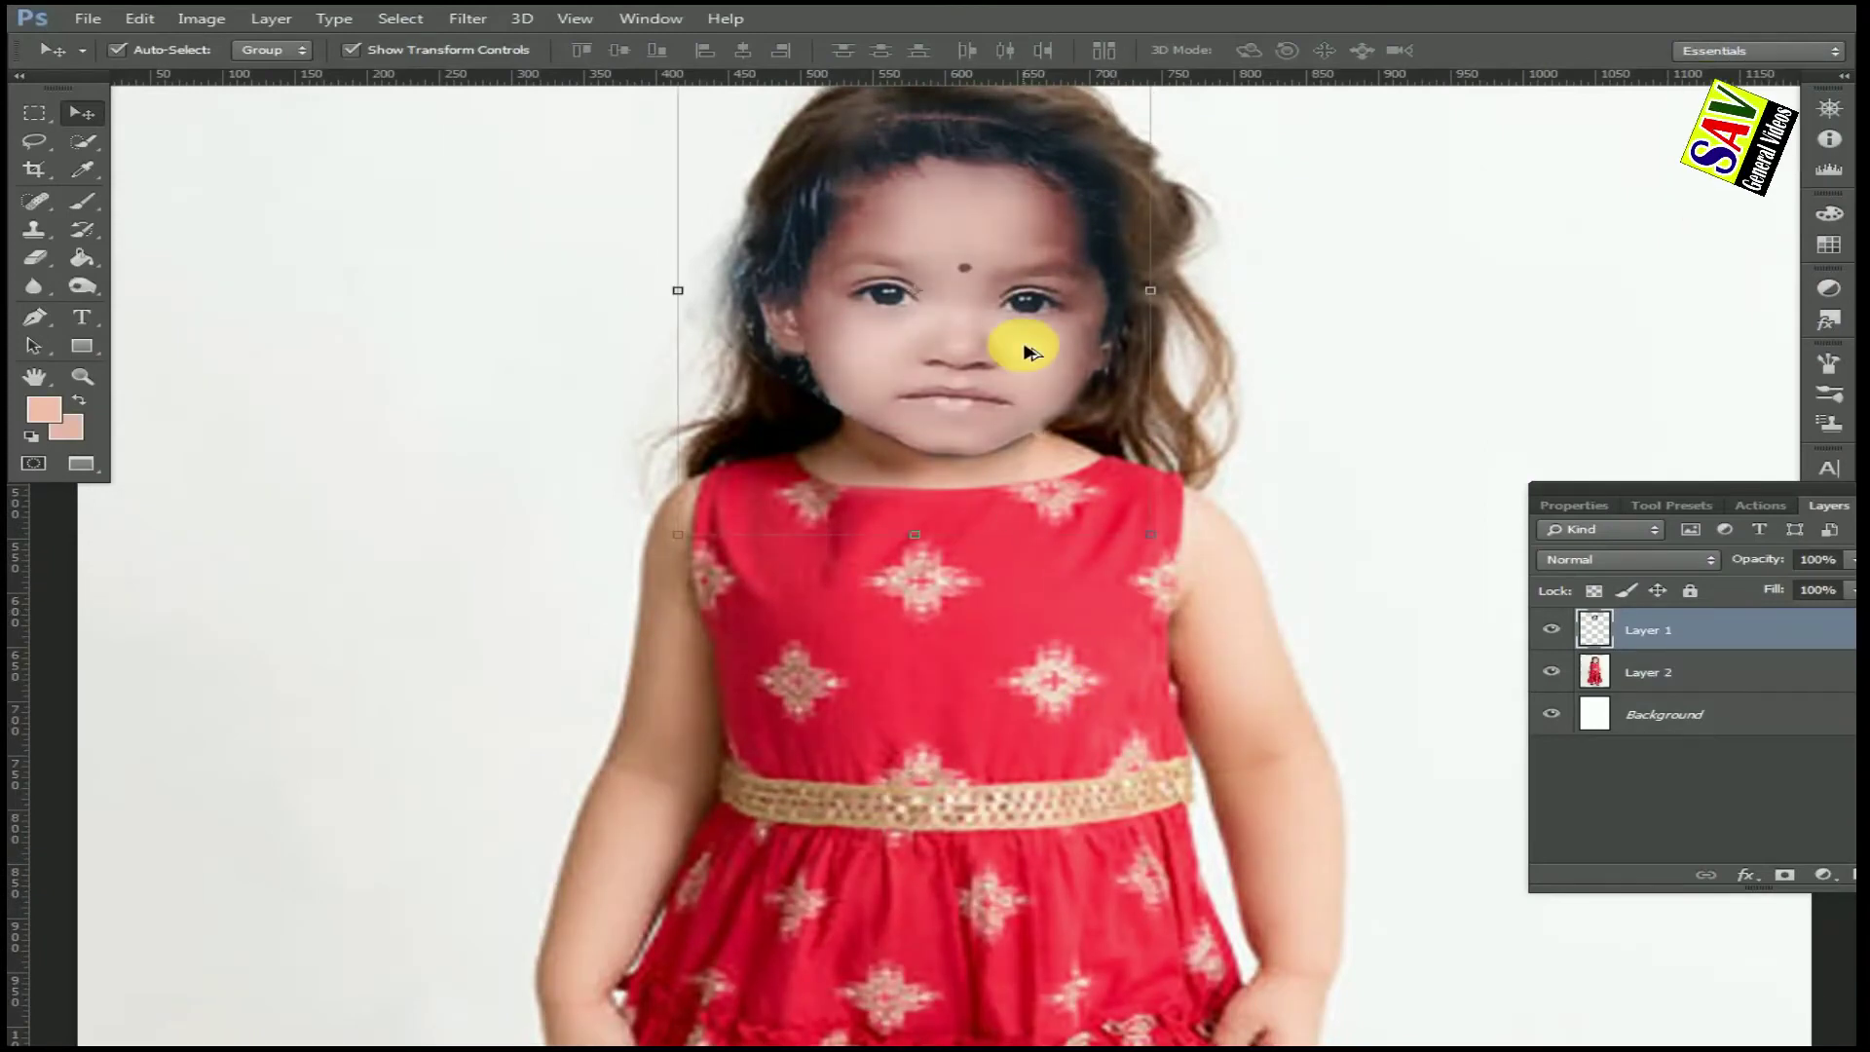
# Apply another SkinFiner skin-retouching pass to the face, previewed at actual size.
pyautogui.click(466, 21)
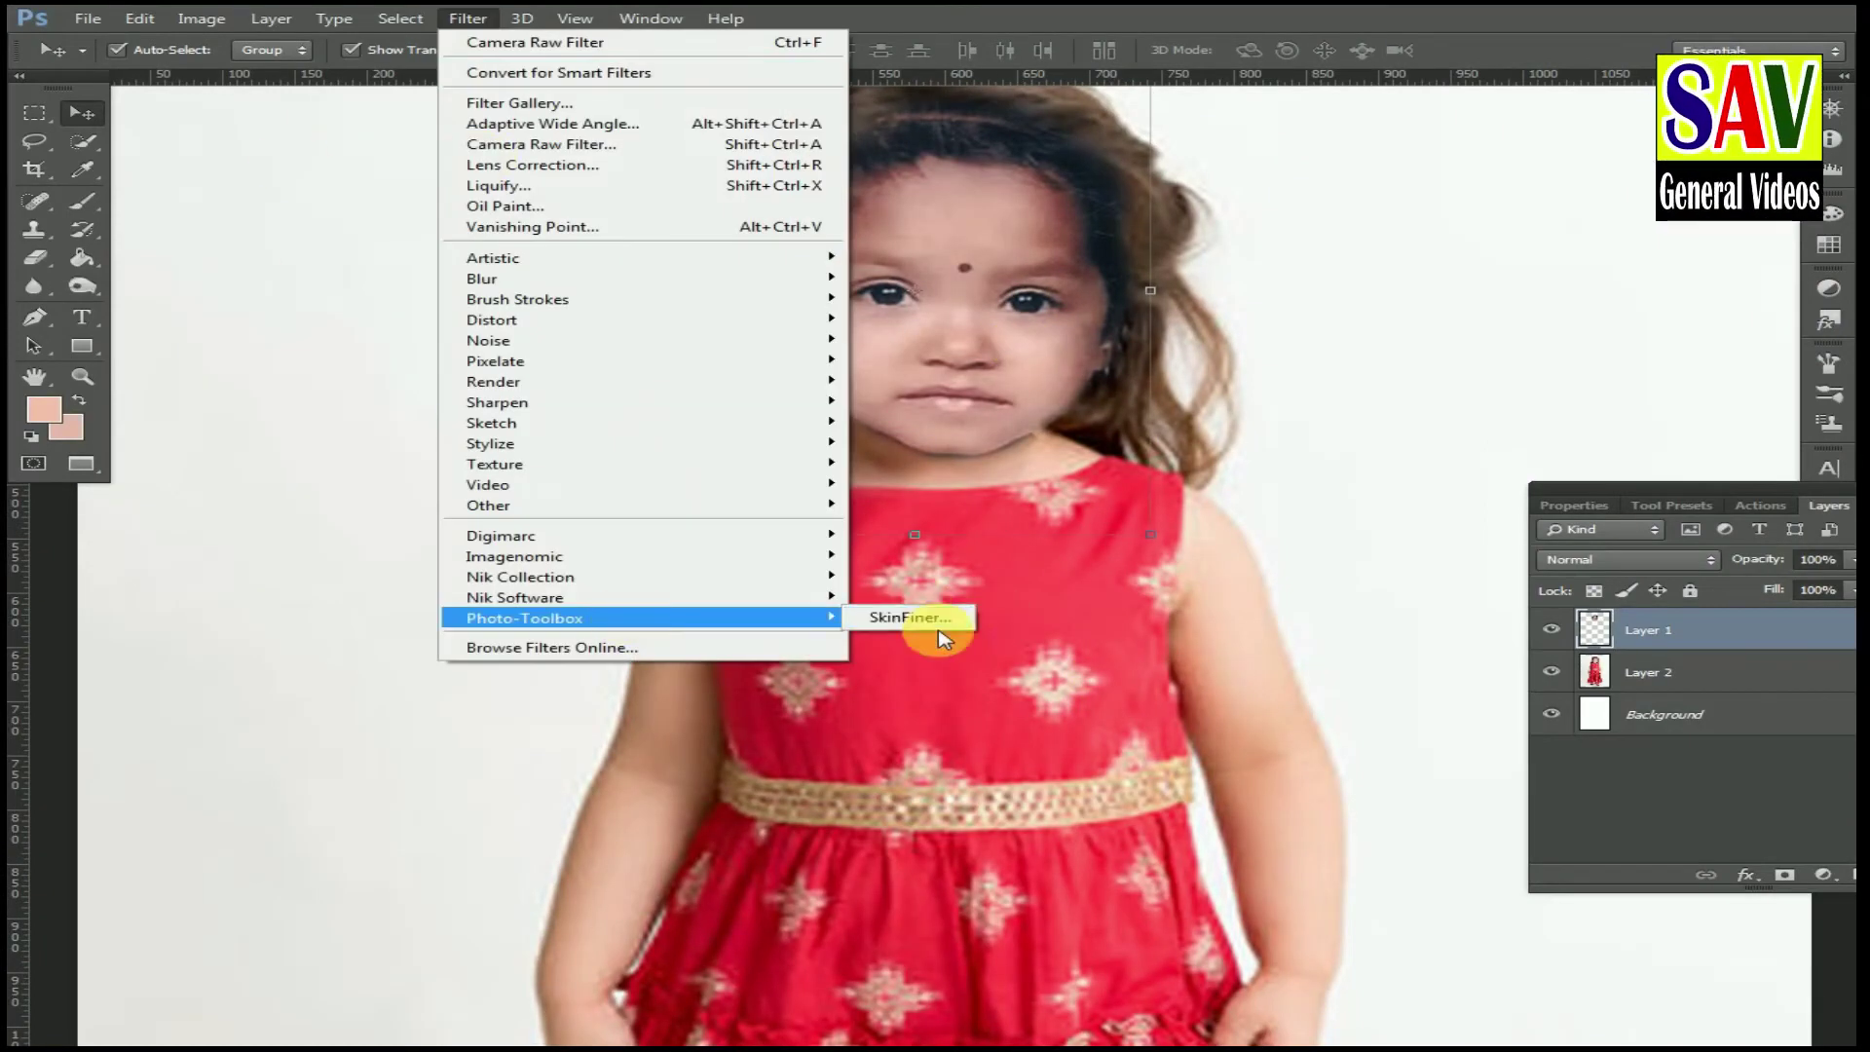
pyautogui.click(941, 629)
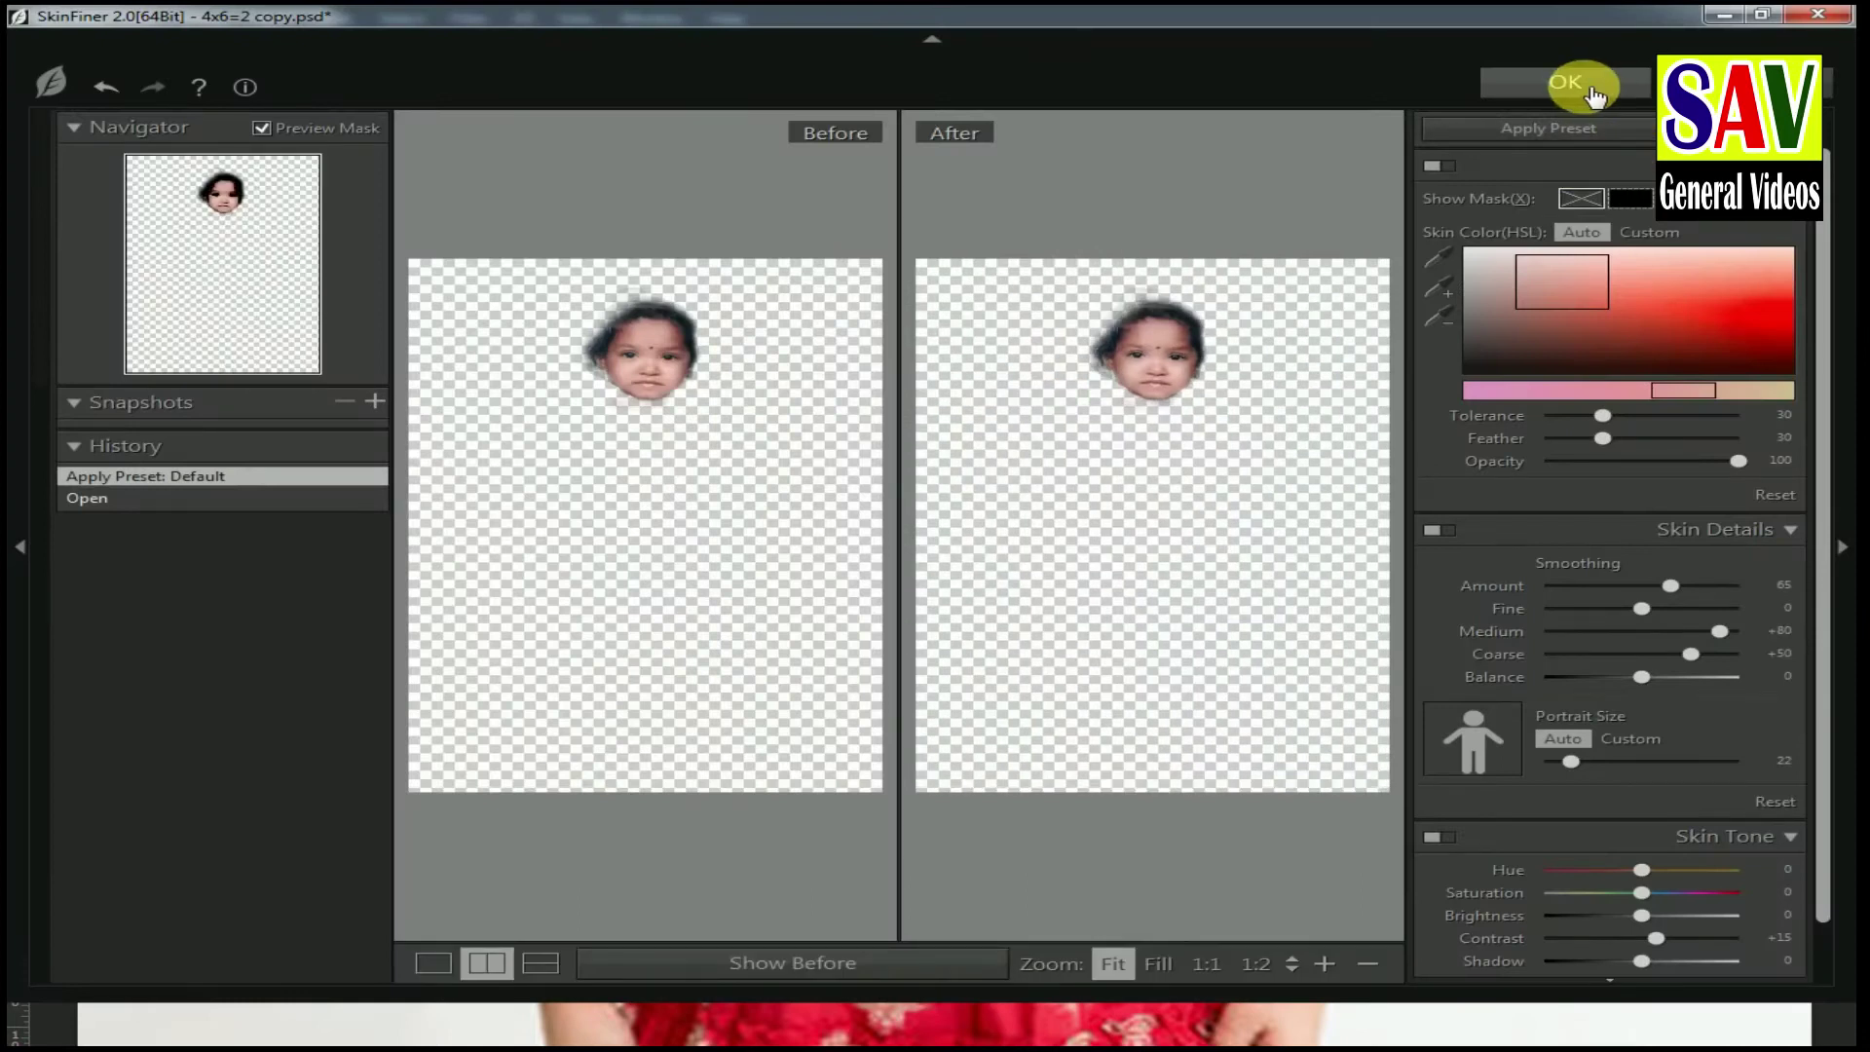
pyautogui.click(1136, 355)
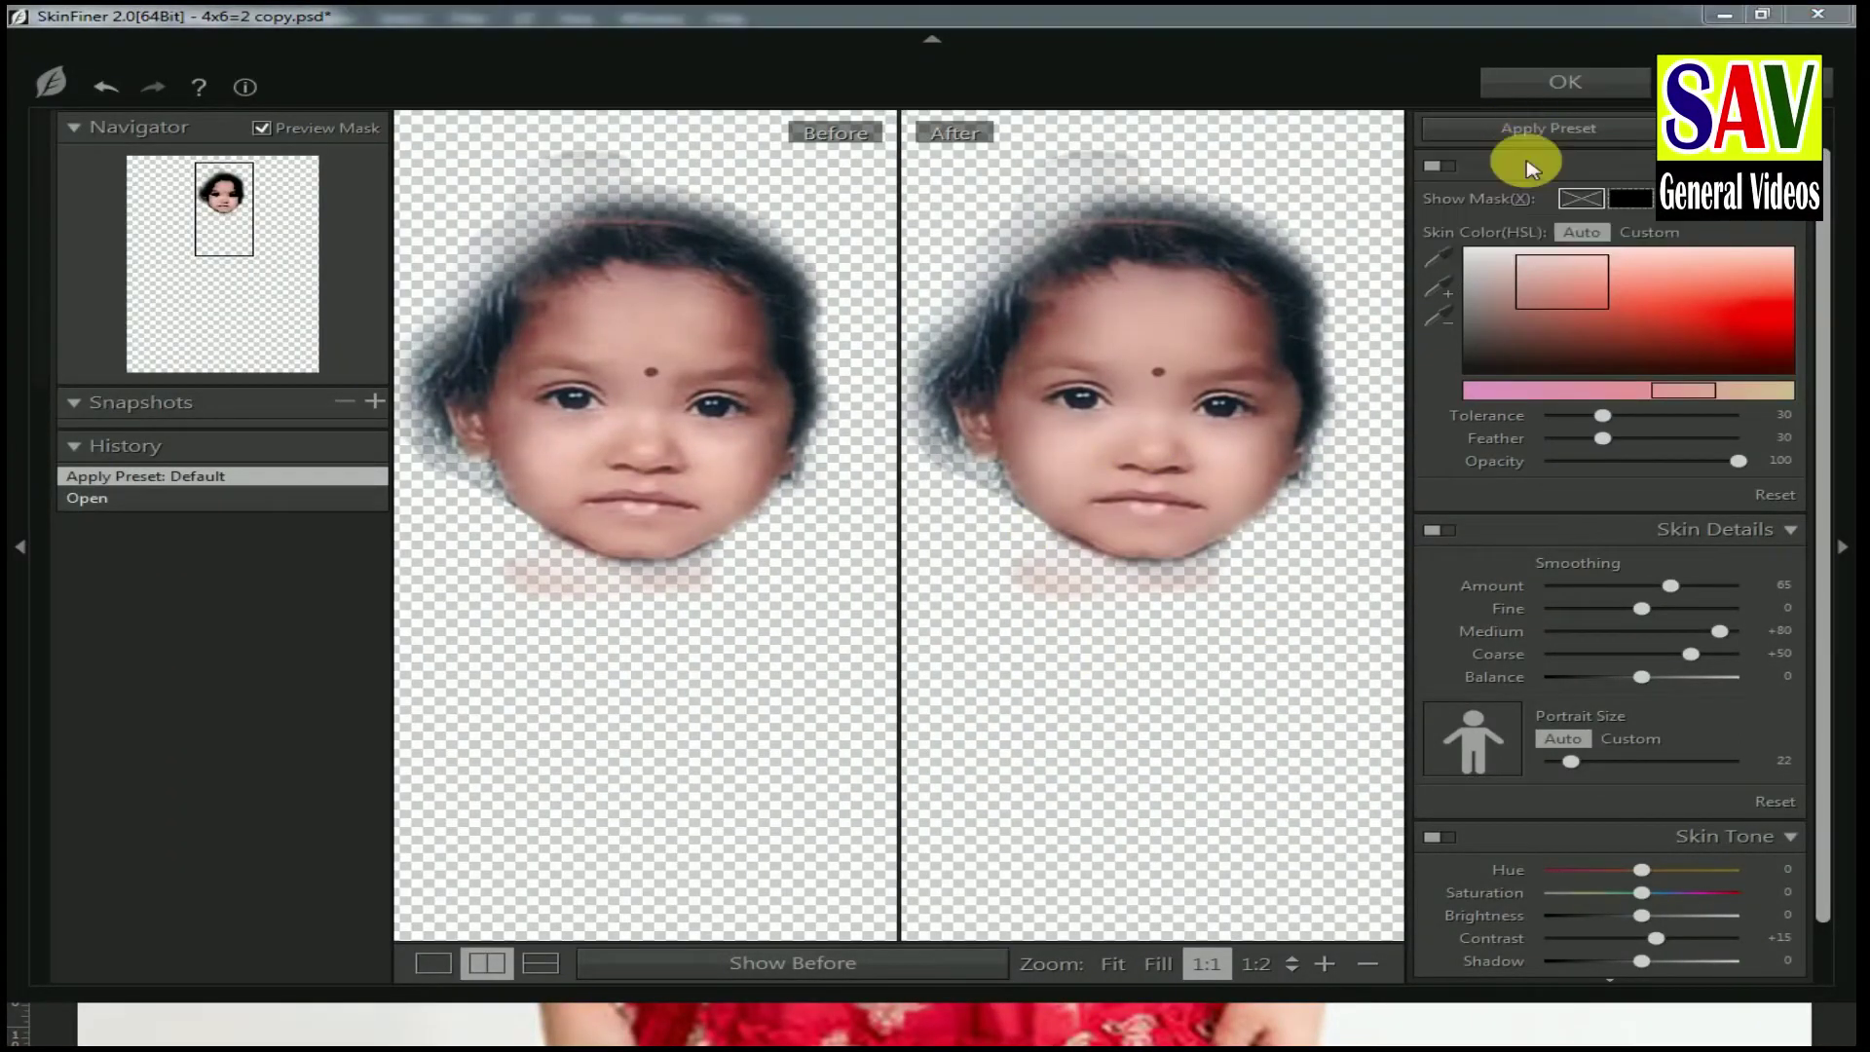
pyautogui.click(1558, 83)
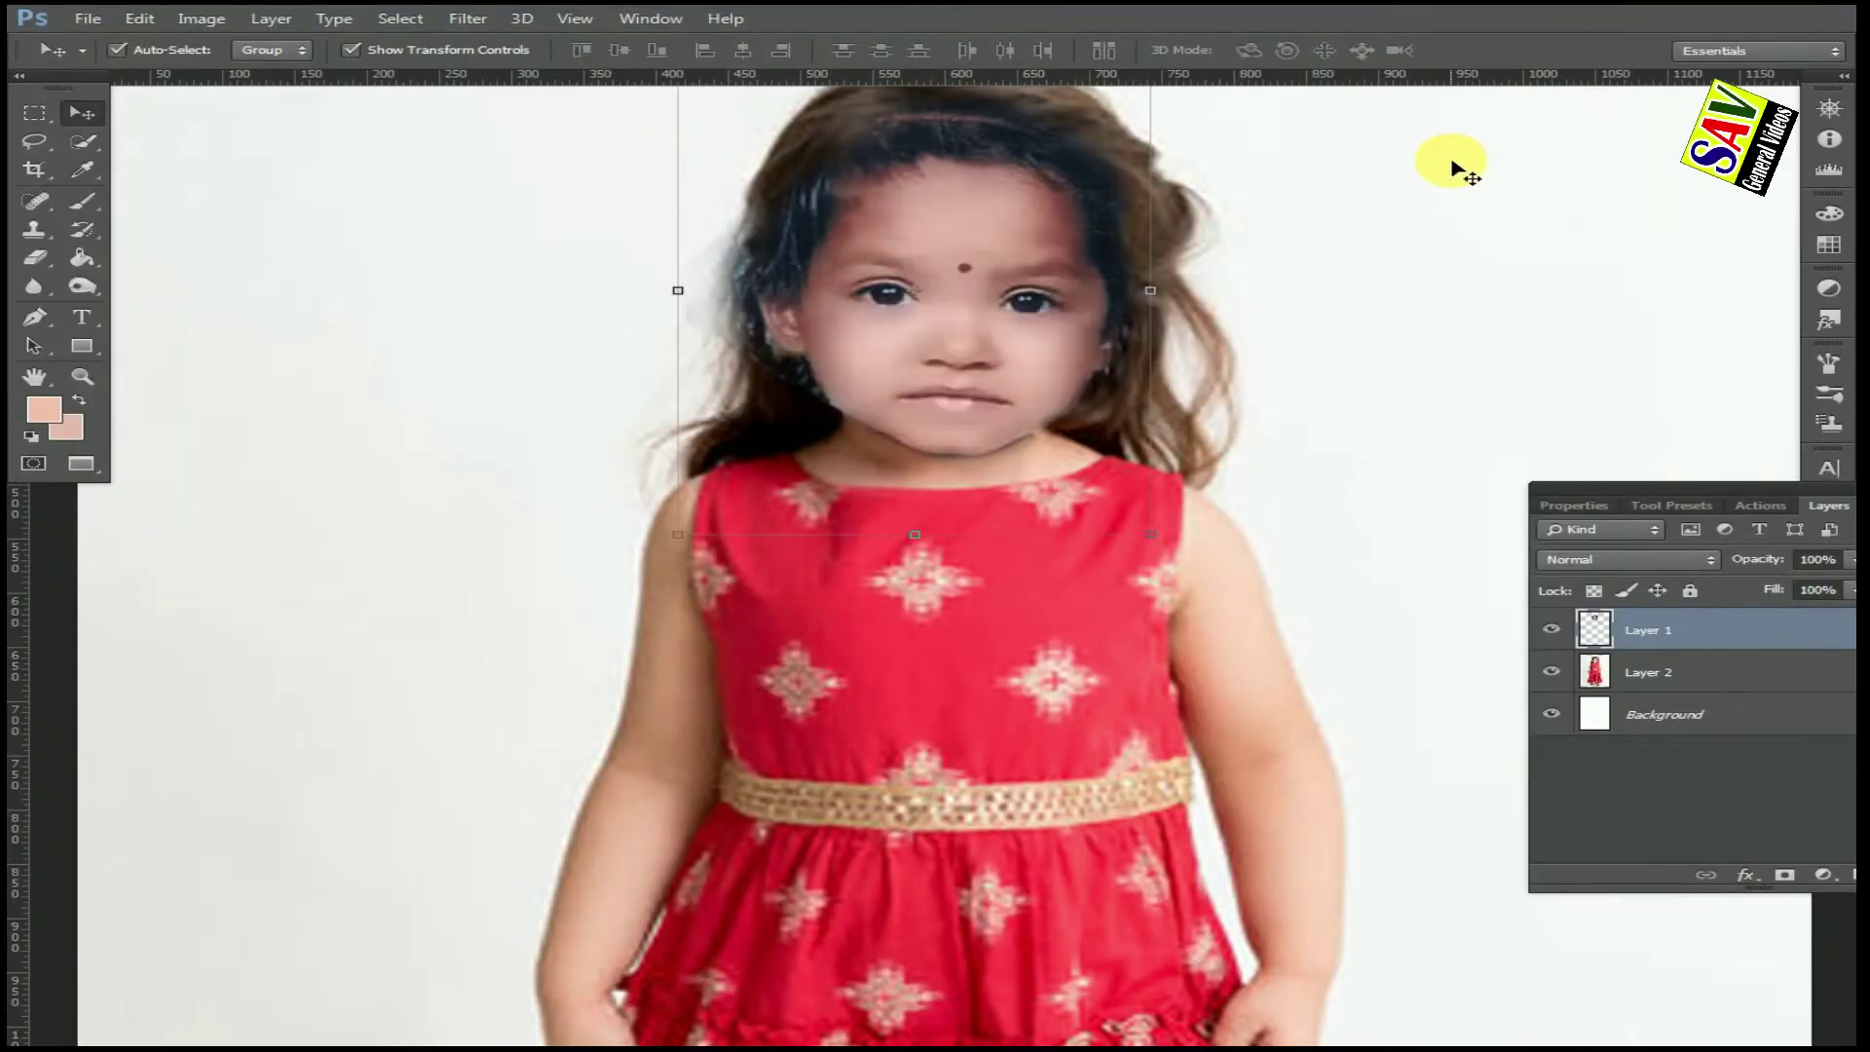
# Slightly raise the face's Oranges luminance in Camera Raw, then recheck the HSL luminance settings.
pyautogui.click(467, 18)
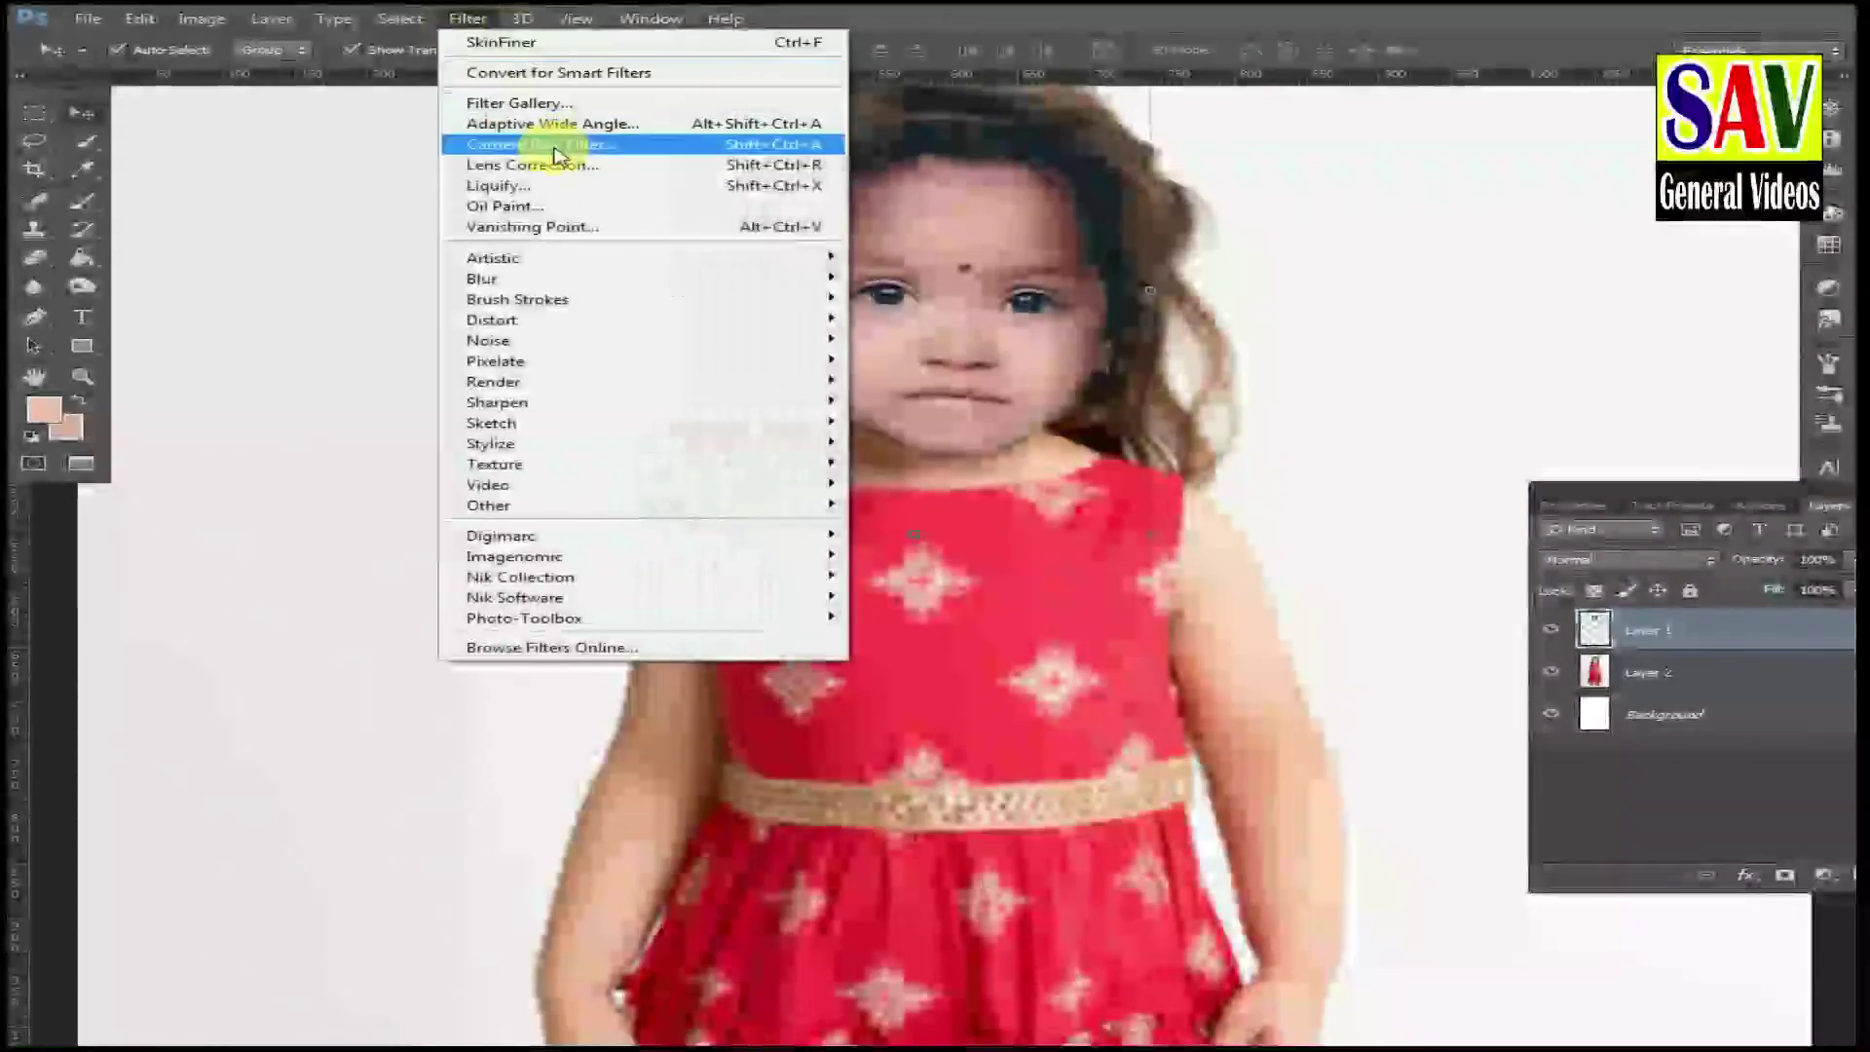
pyautogui.click(813, 146)
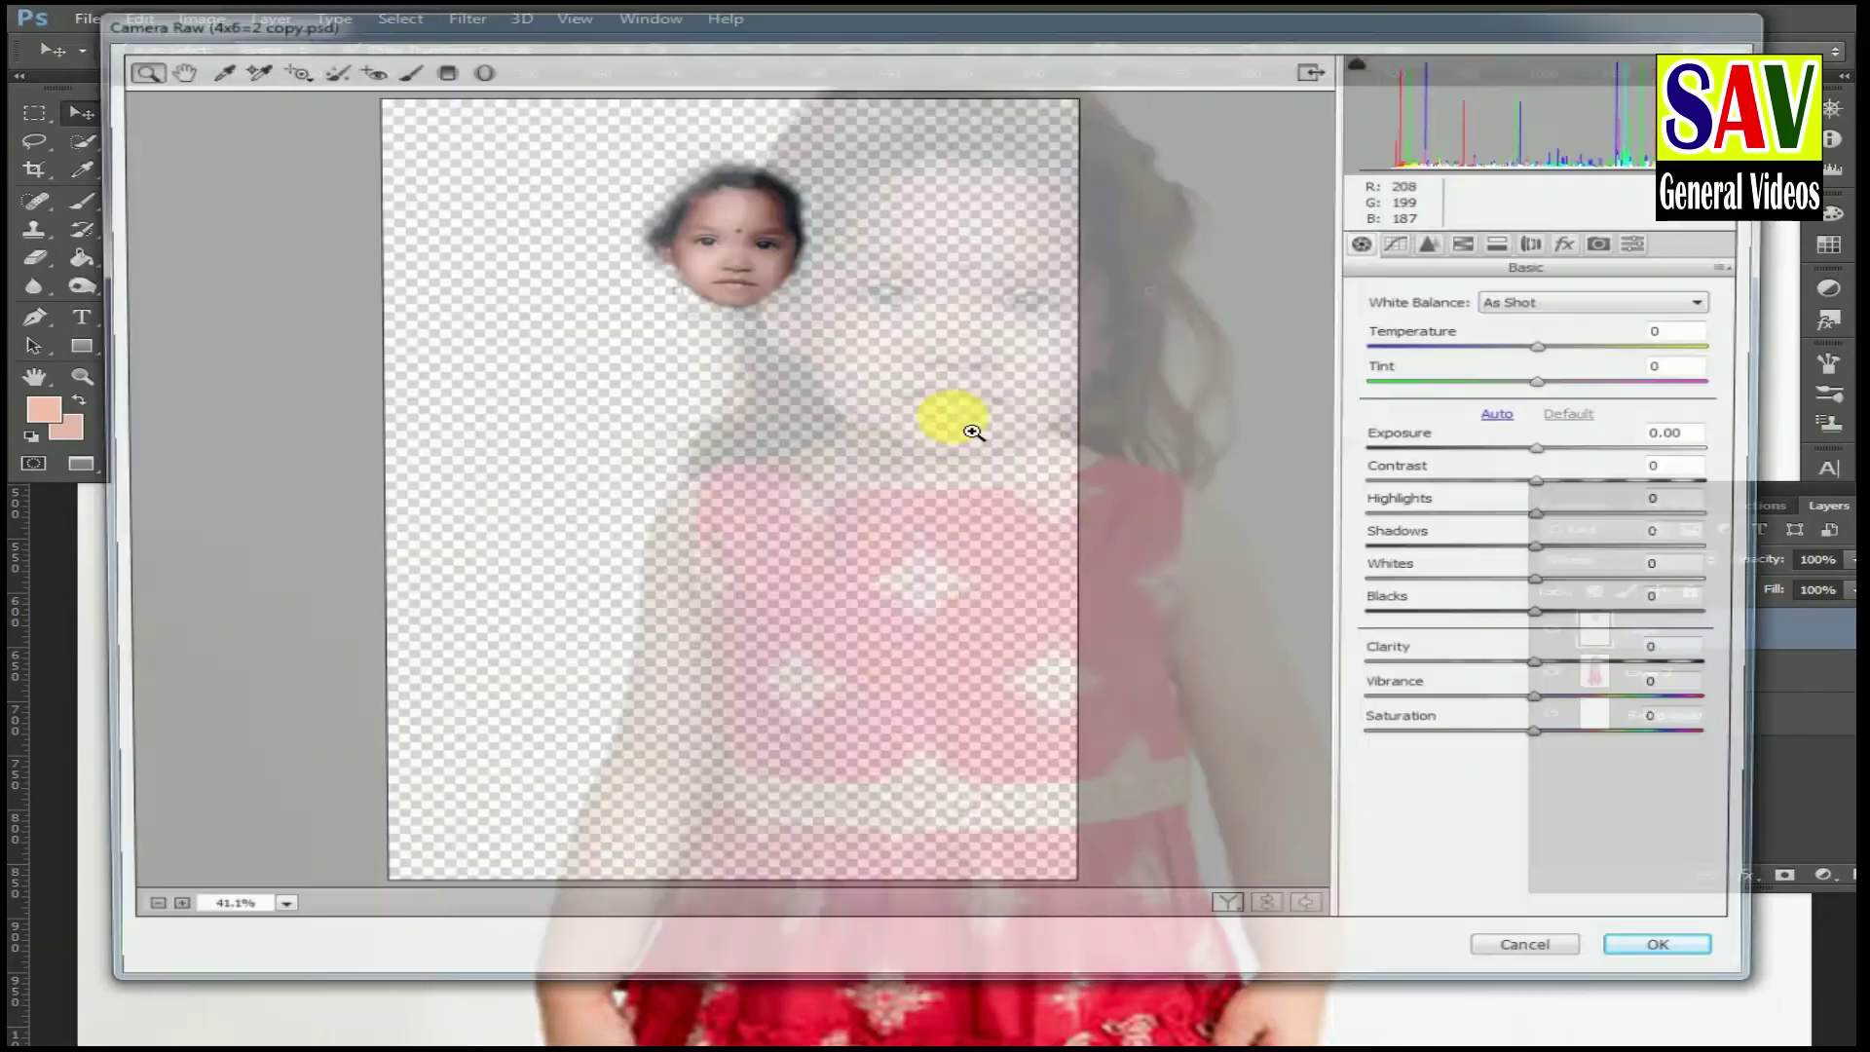
pyautogui.click(1477, 241)
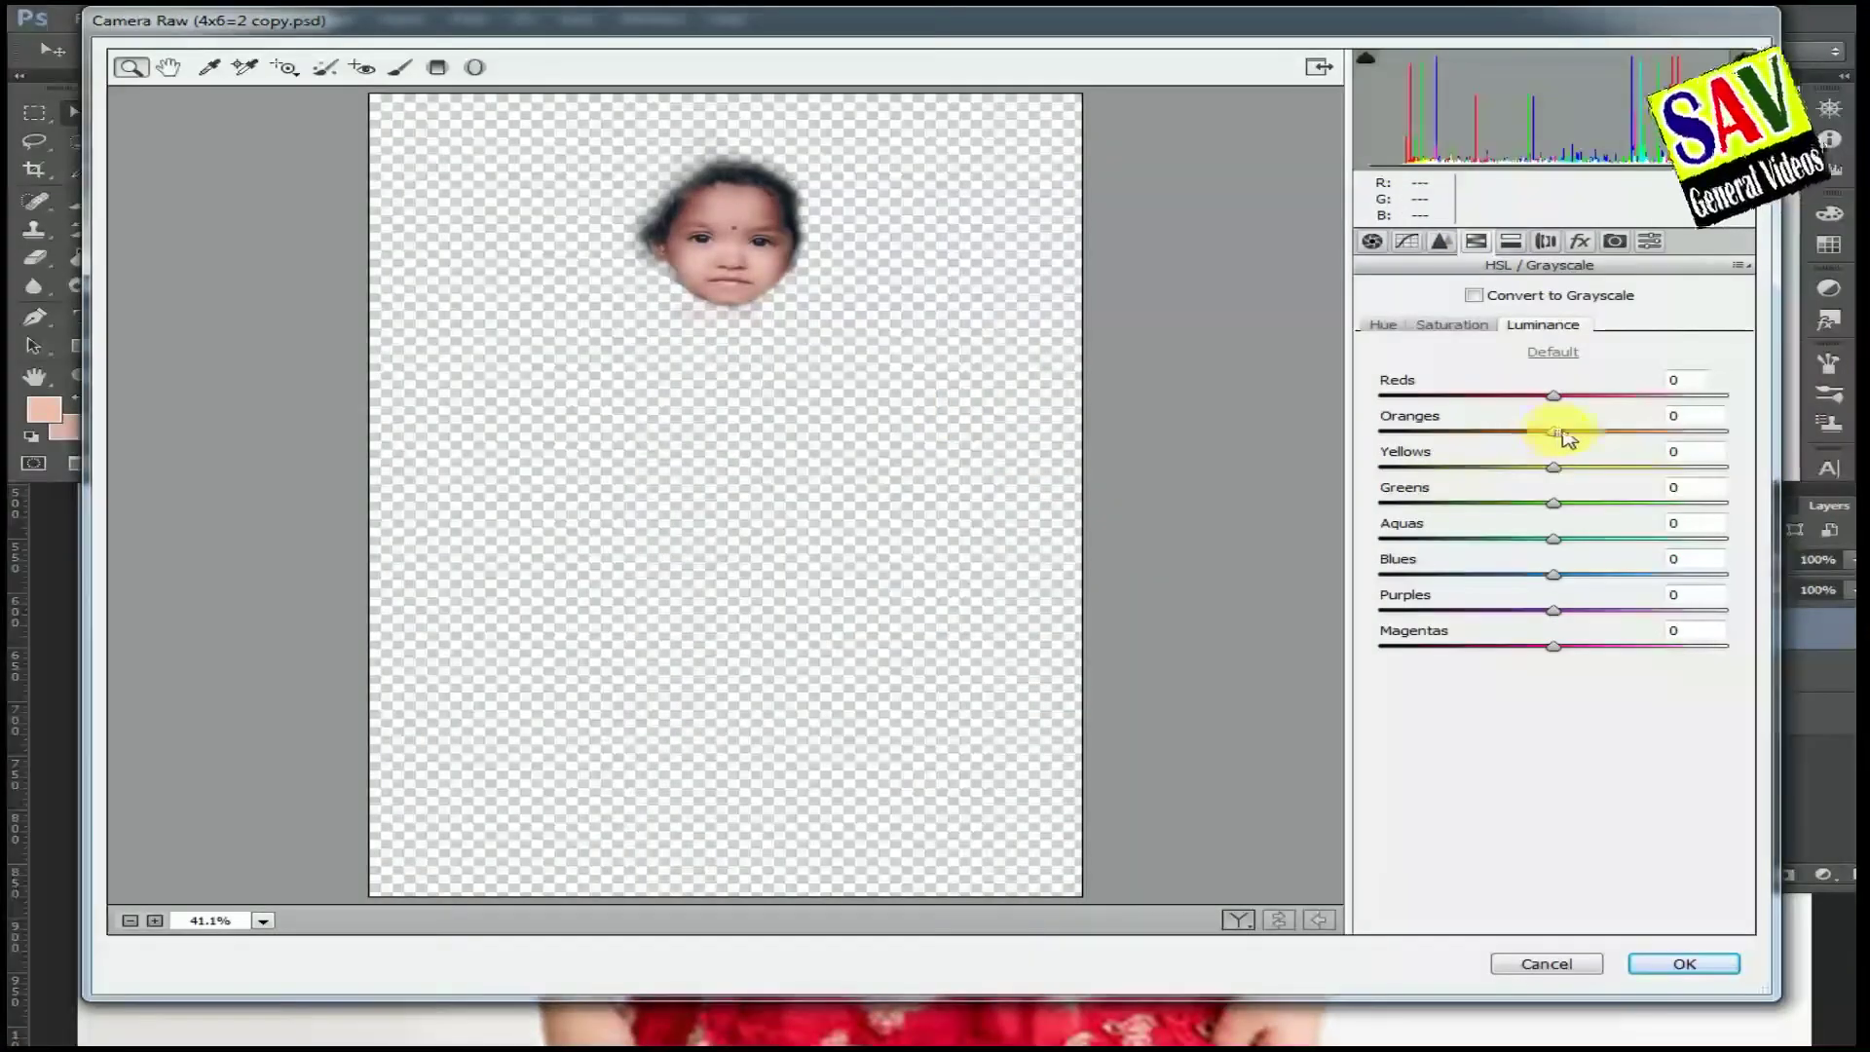
pyautogui.moveTo(1562, 430); pyautogui.dragTo(1567, 429)
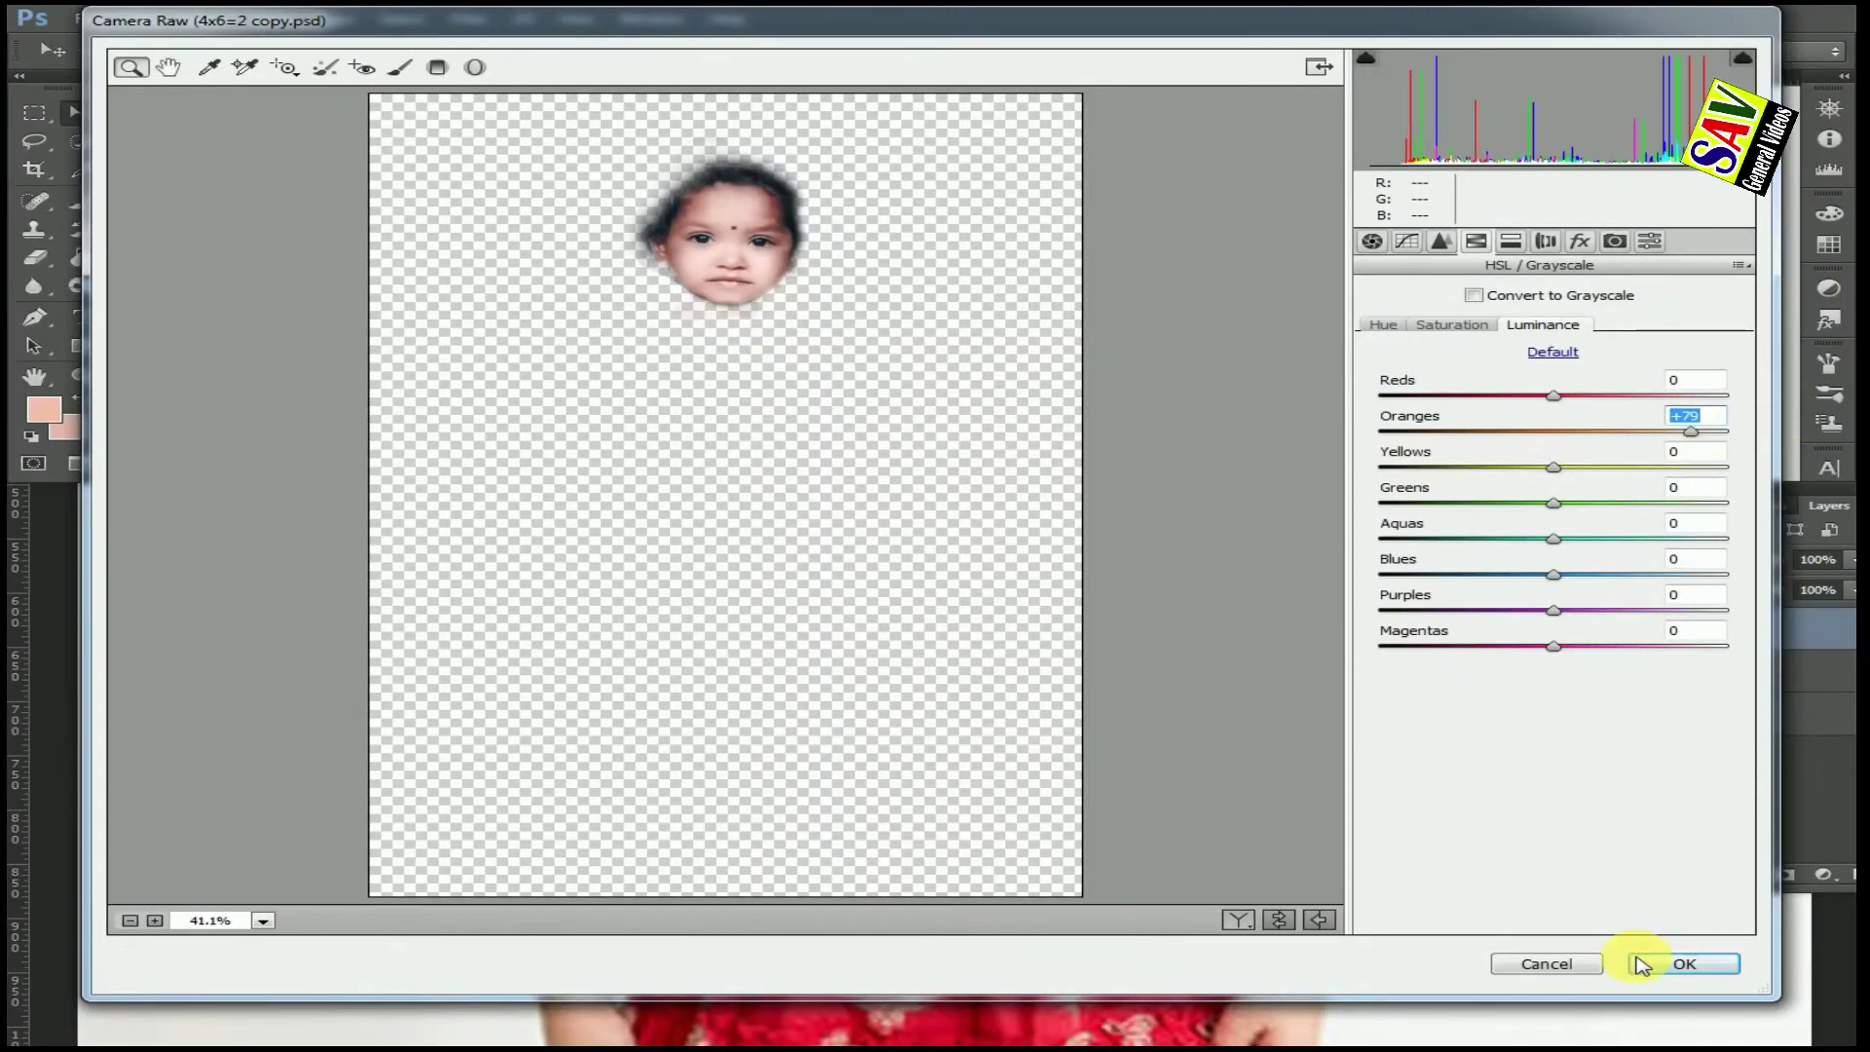
pyautogui.click(1656, 963)
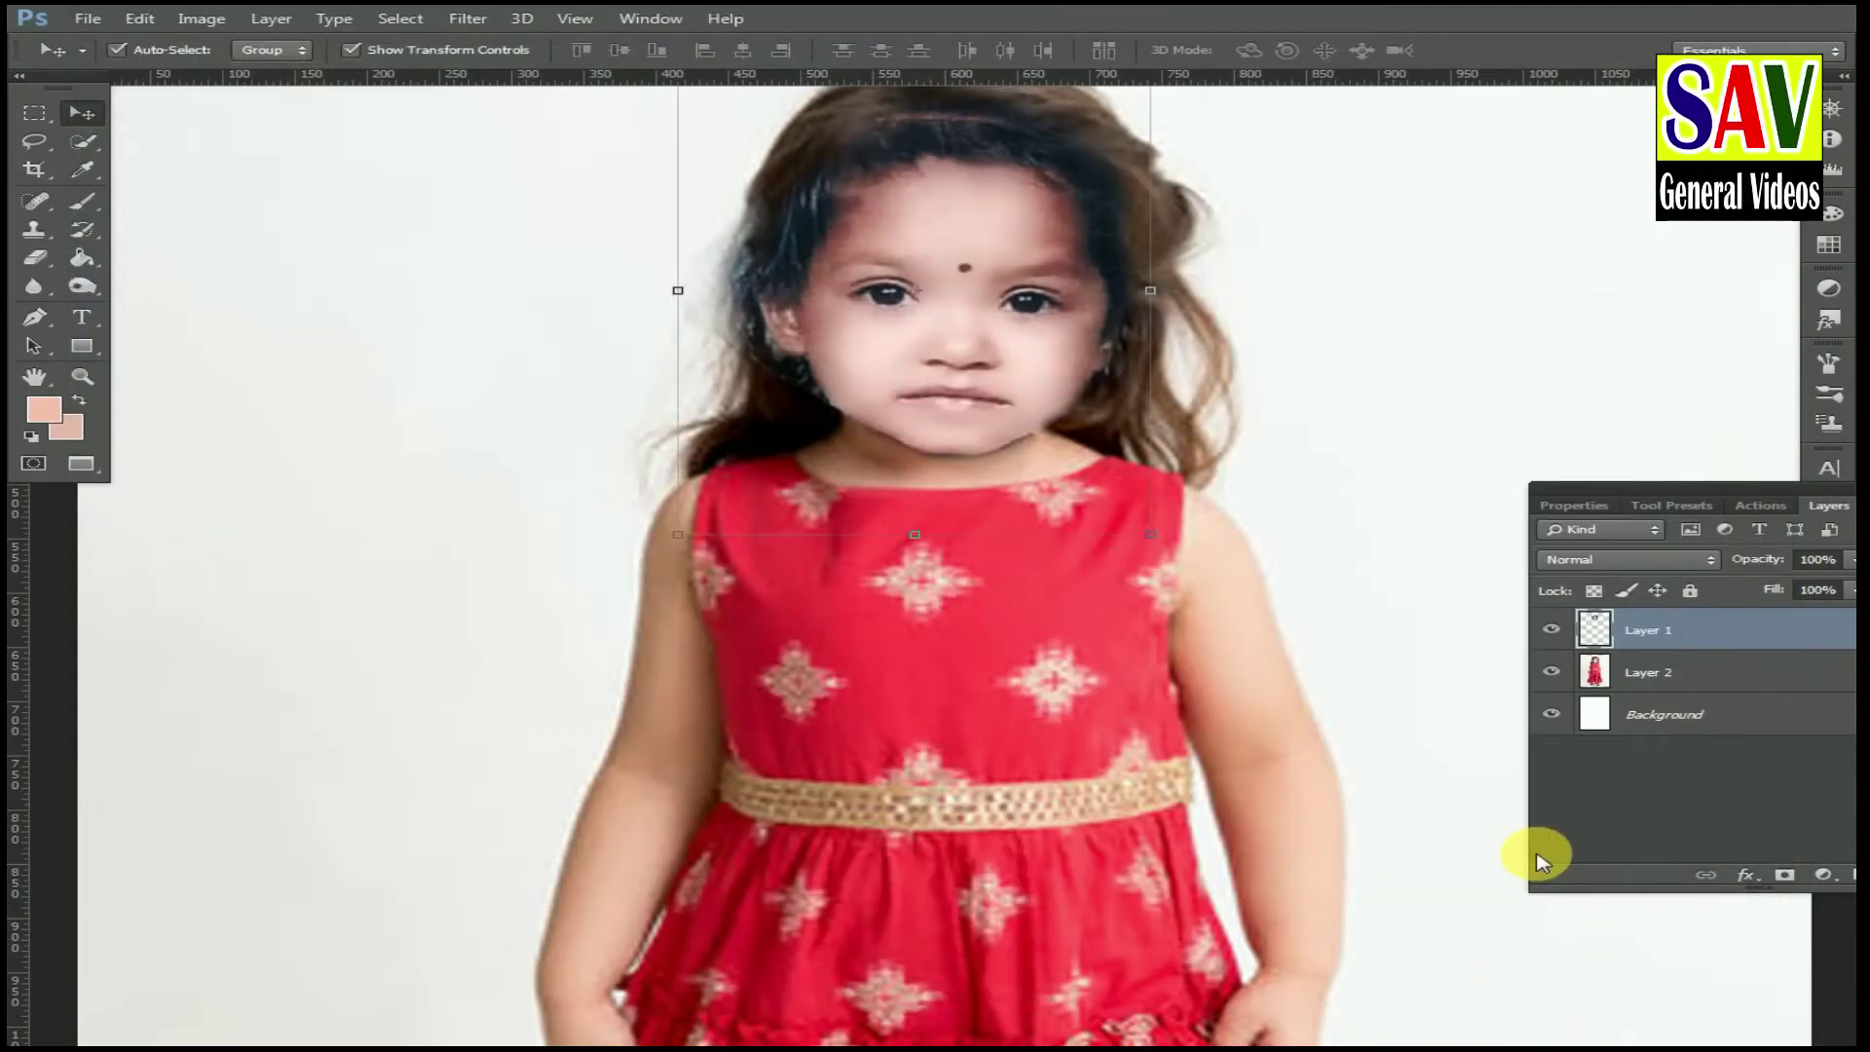
pyautogui.click(468, 18)
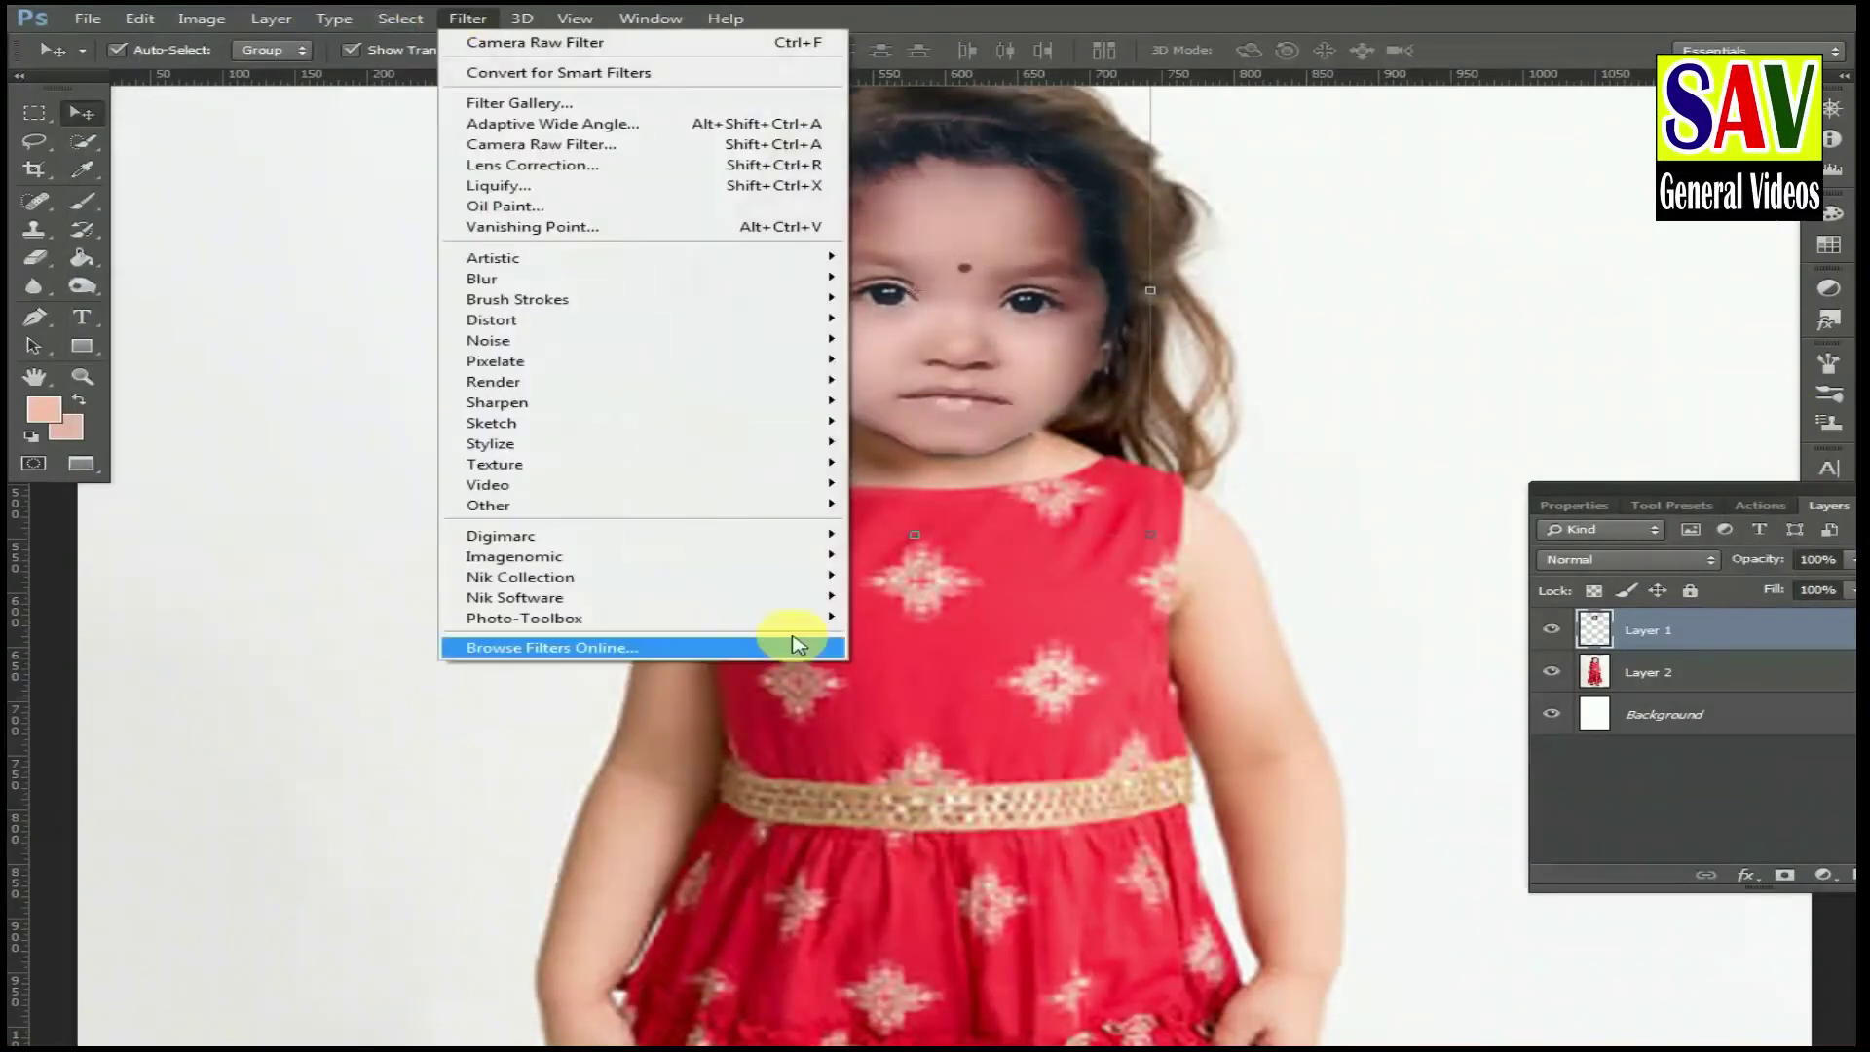
pyautogui.click(799, 146)
pyautogui.click(1476, 241)
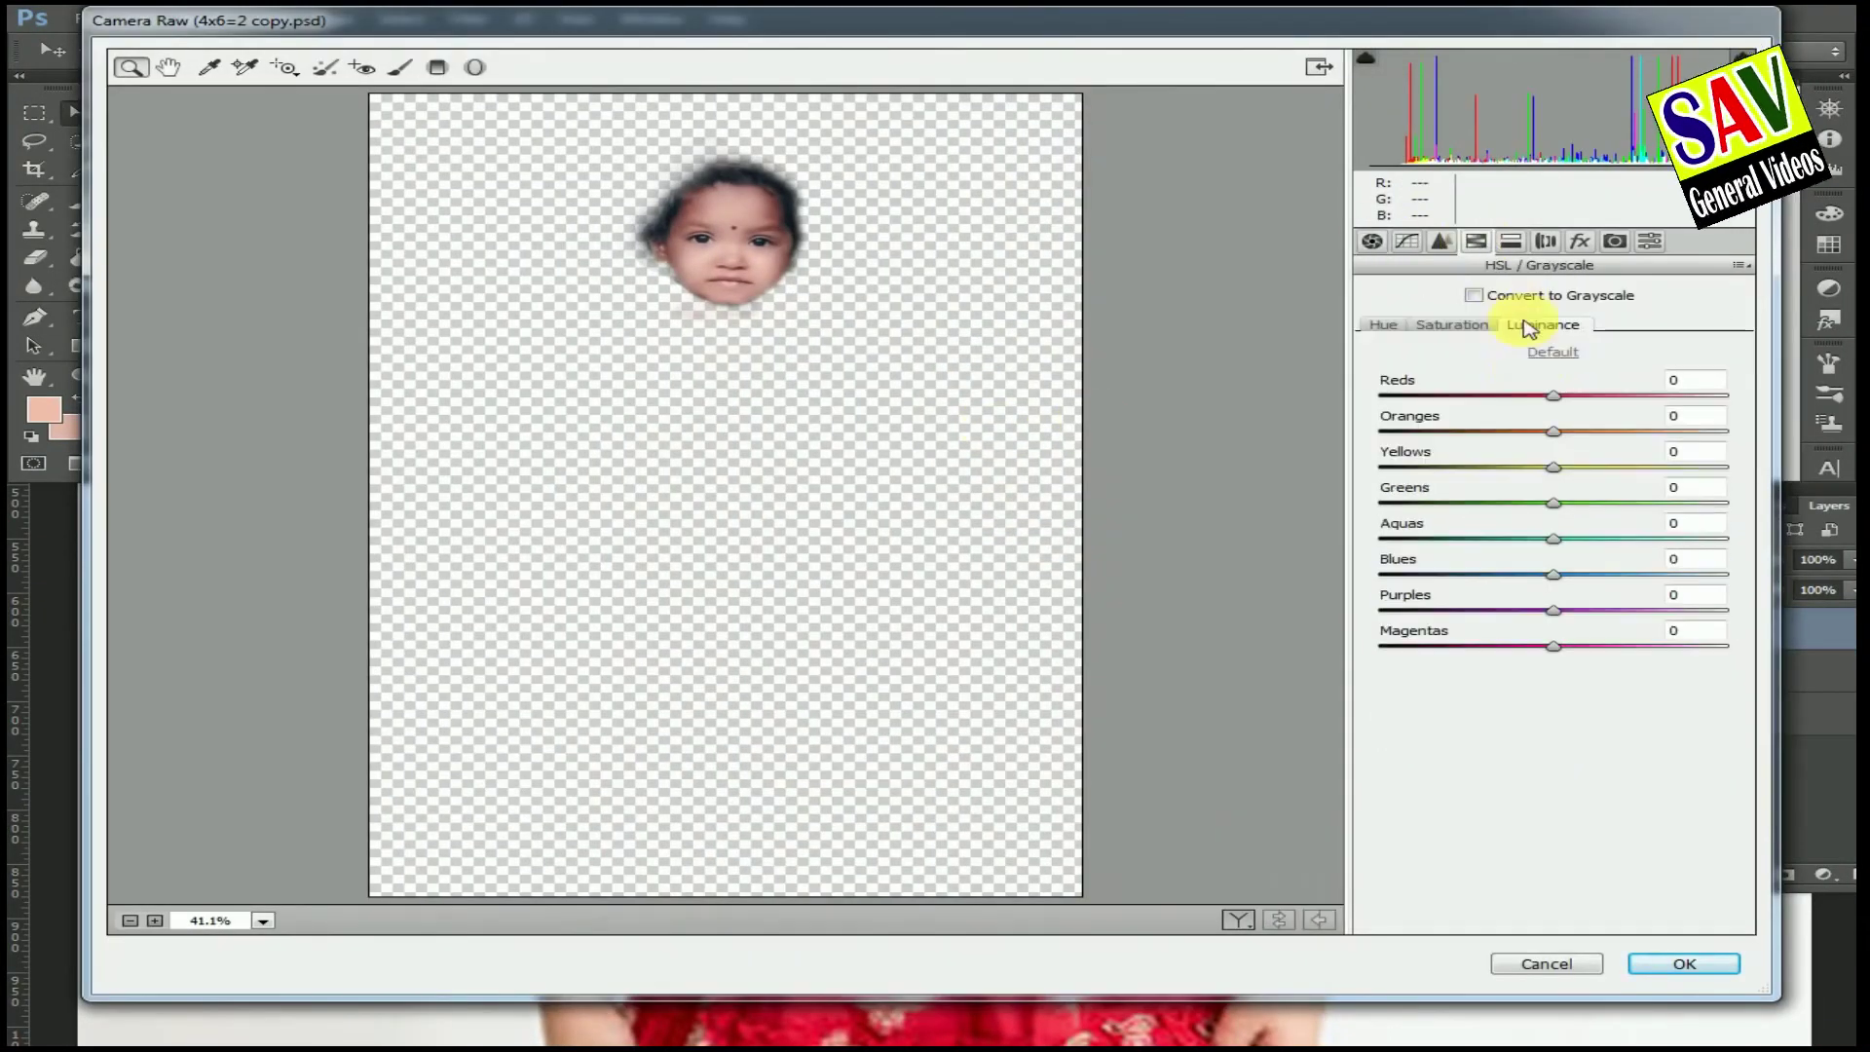
pyautogui.click(1684, 964)
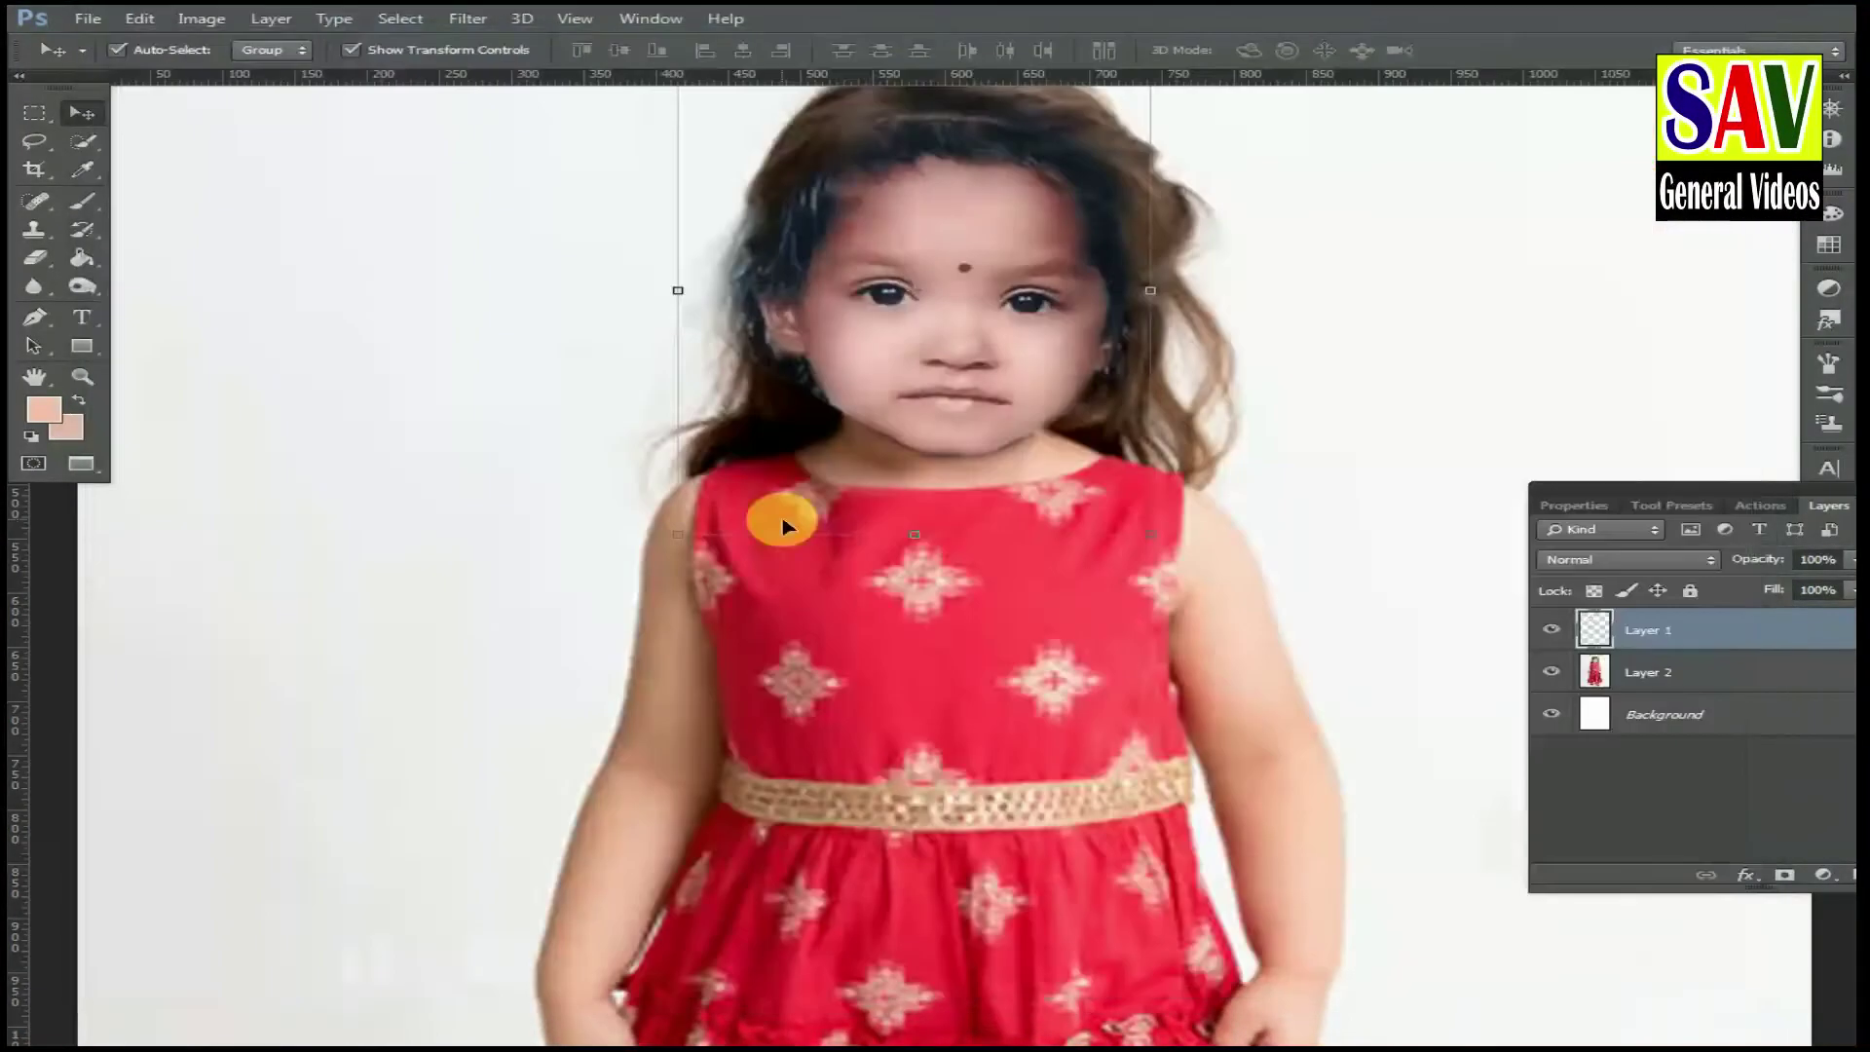
# Lighten Layer 2's red-channel midtones to 1.18 in Levels, then select the face layer close up.
pyautogui.click(925, 643)
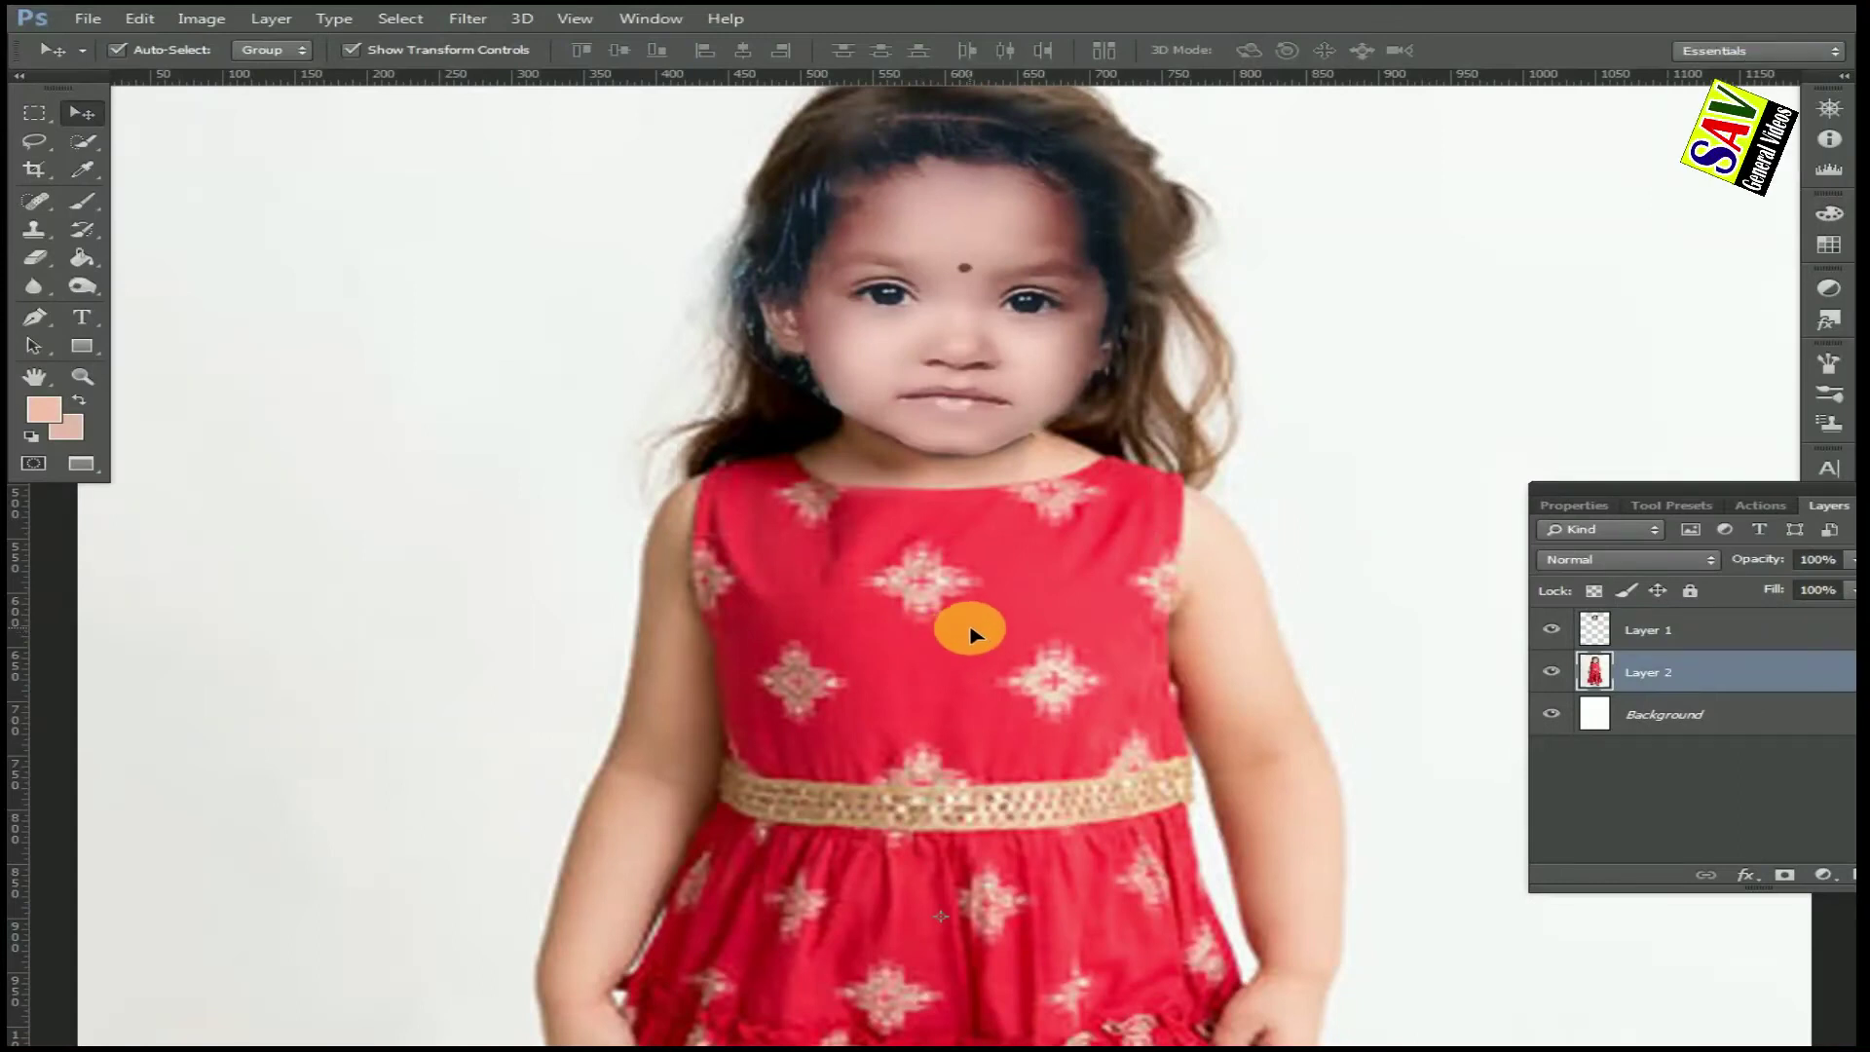
pyautogui.hotkey('ctrl', 'l')
pyautogui.click(1328, 743)
pyautogui.click(1286, 777)
pyautogui.moveTo(1275, 906)
pyautogui.mouseDown()
pyautogui.moveTo(1240, 897)
pyautogui.moveTo(1264, 913)
pyautogui.mouseUp()
pyautogui.press('Return')
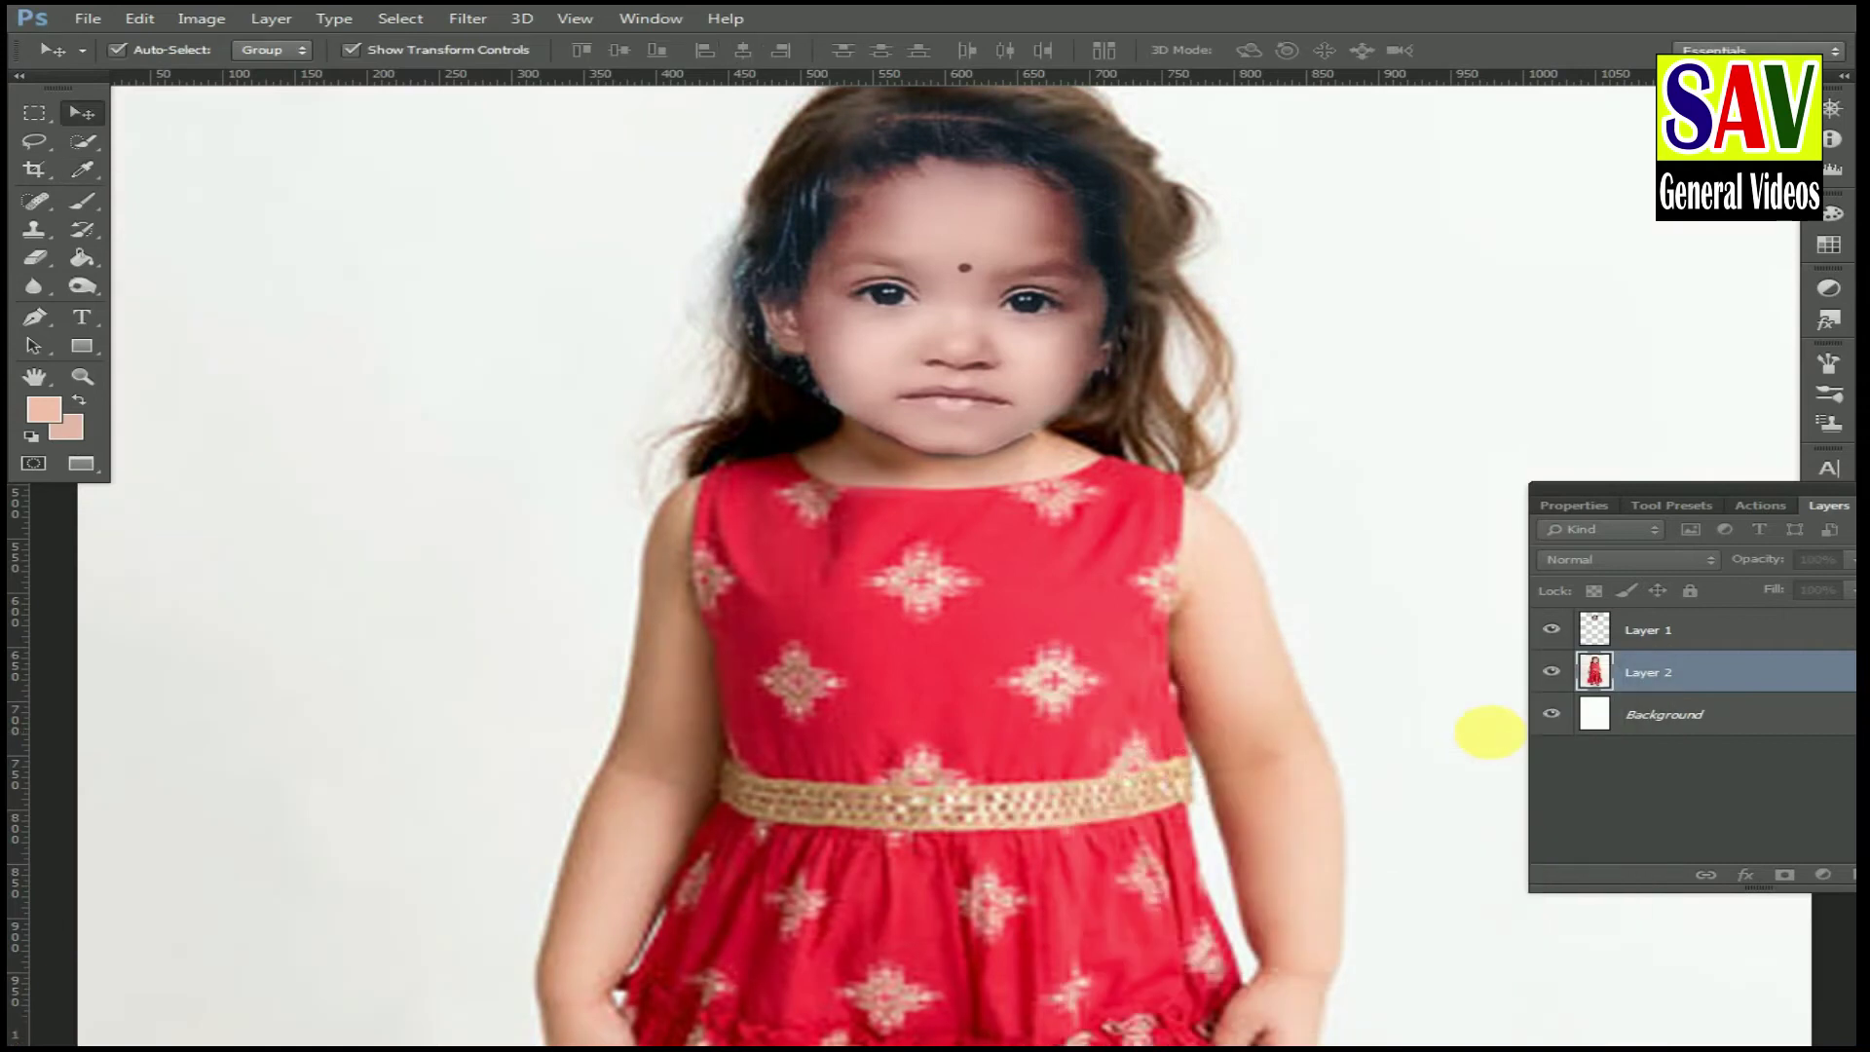
pyautogui.press('v')
pyautogui.hotkey('ctrl', '+')
pyautogui.hotkey('ctrl', '+')
pyautogui.click(848, 444)
# Sample the face's skin tone and paint it at 10% opacity over the temple and brow.
pyautogui.hotkey('ctrl', '+')
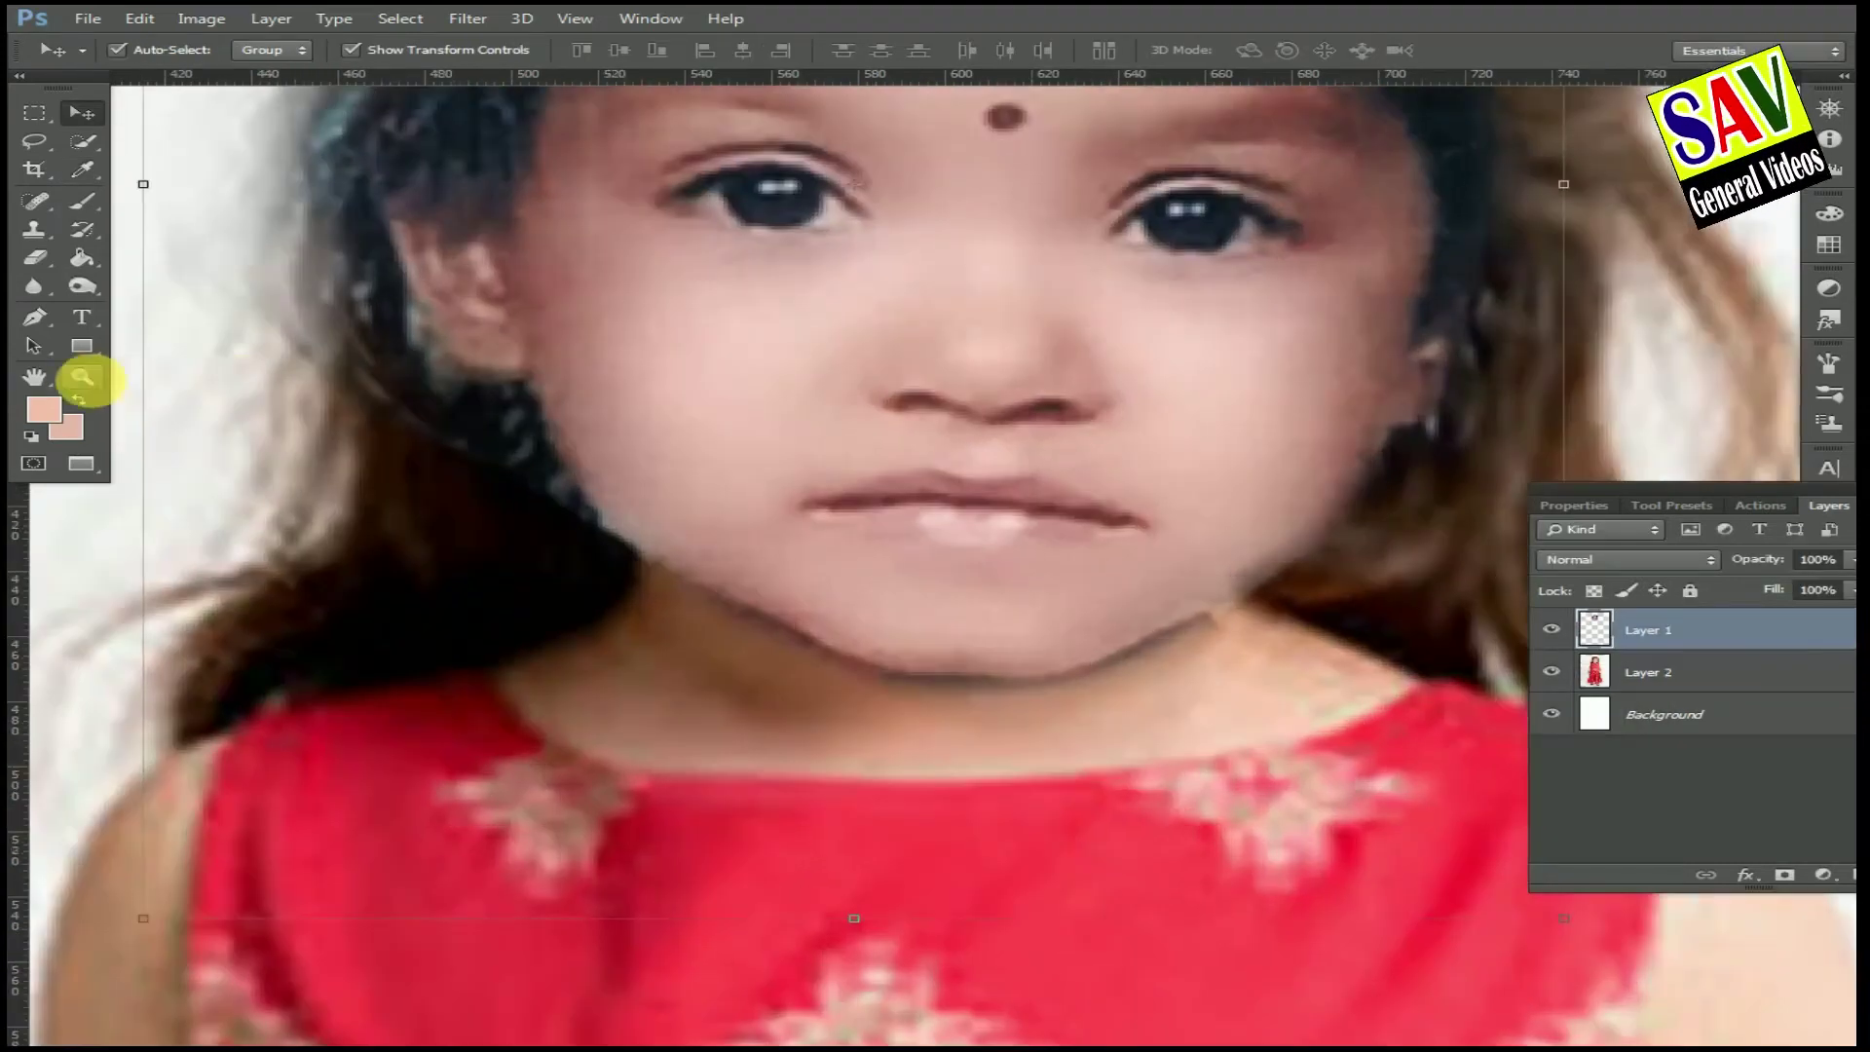
pyautogui.click(82, 169)
pyautogui.click(731, 368)
pyautogui.click(78, 205)
pyautogui.scroll(3, 1384, 390)
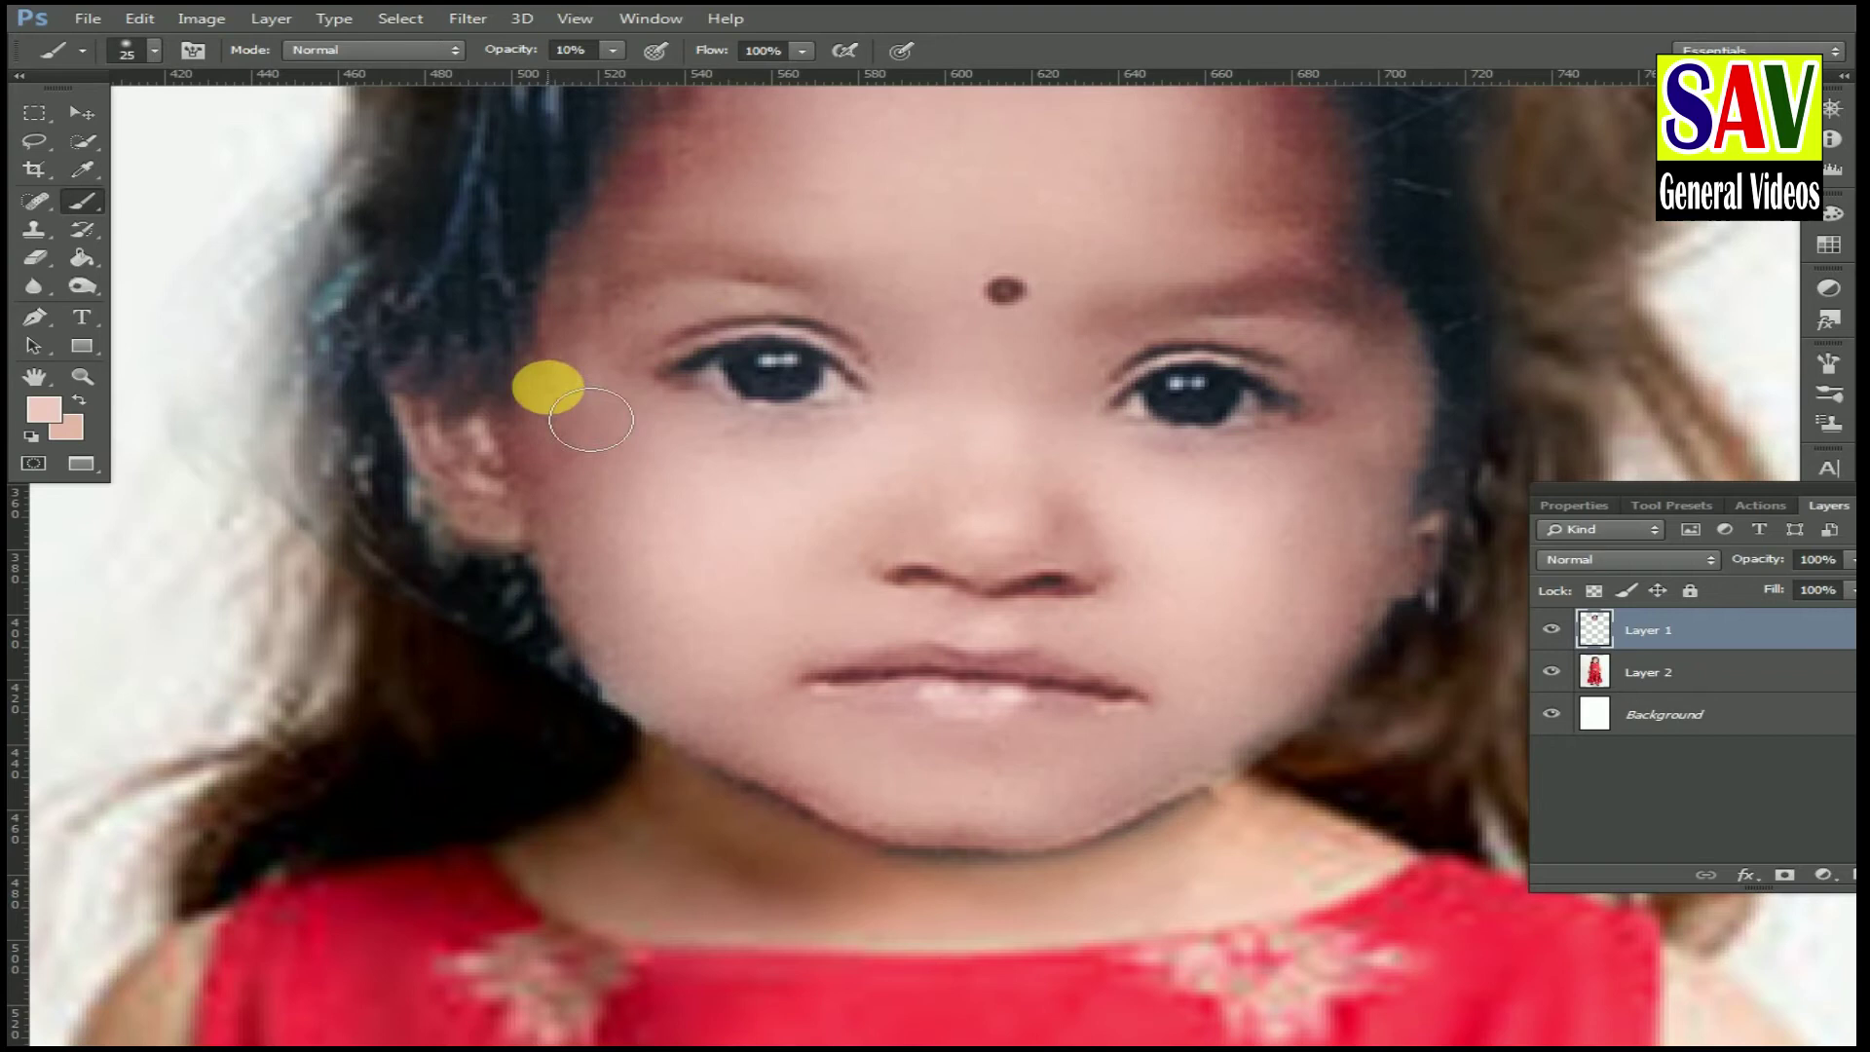
pyautogui.scroll(3, 1023, 585)
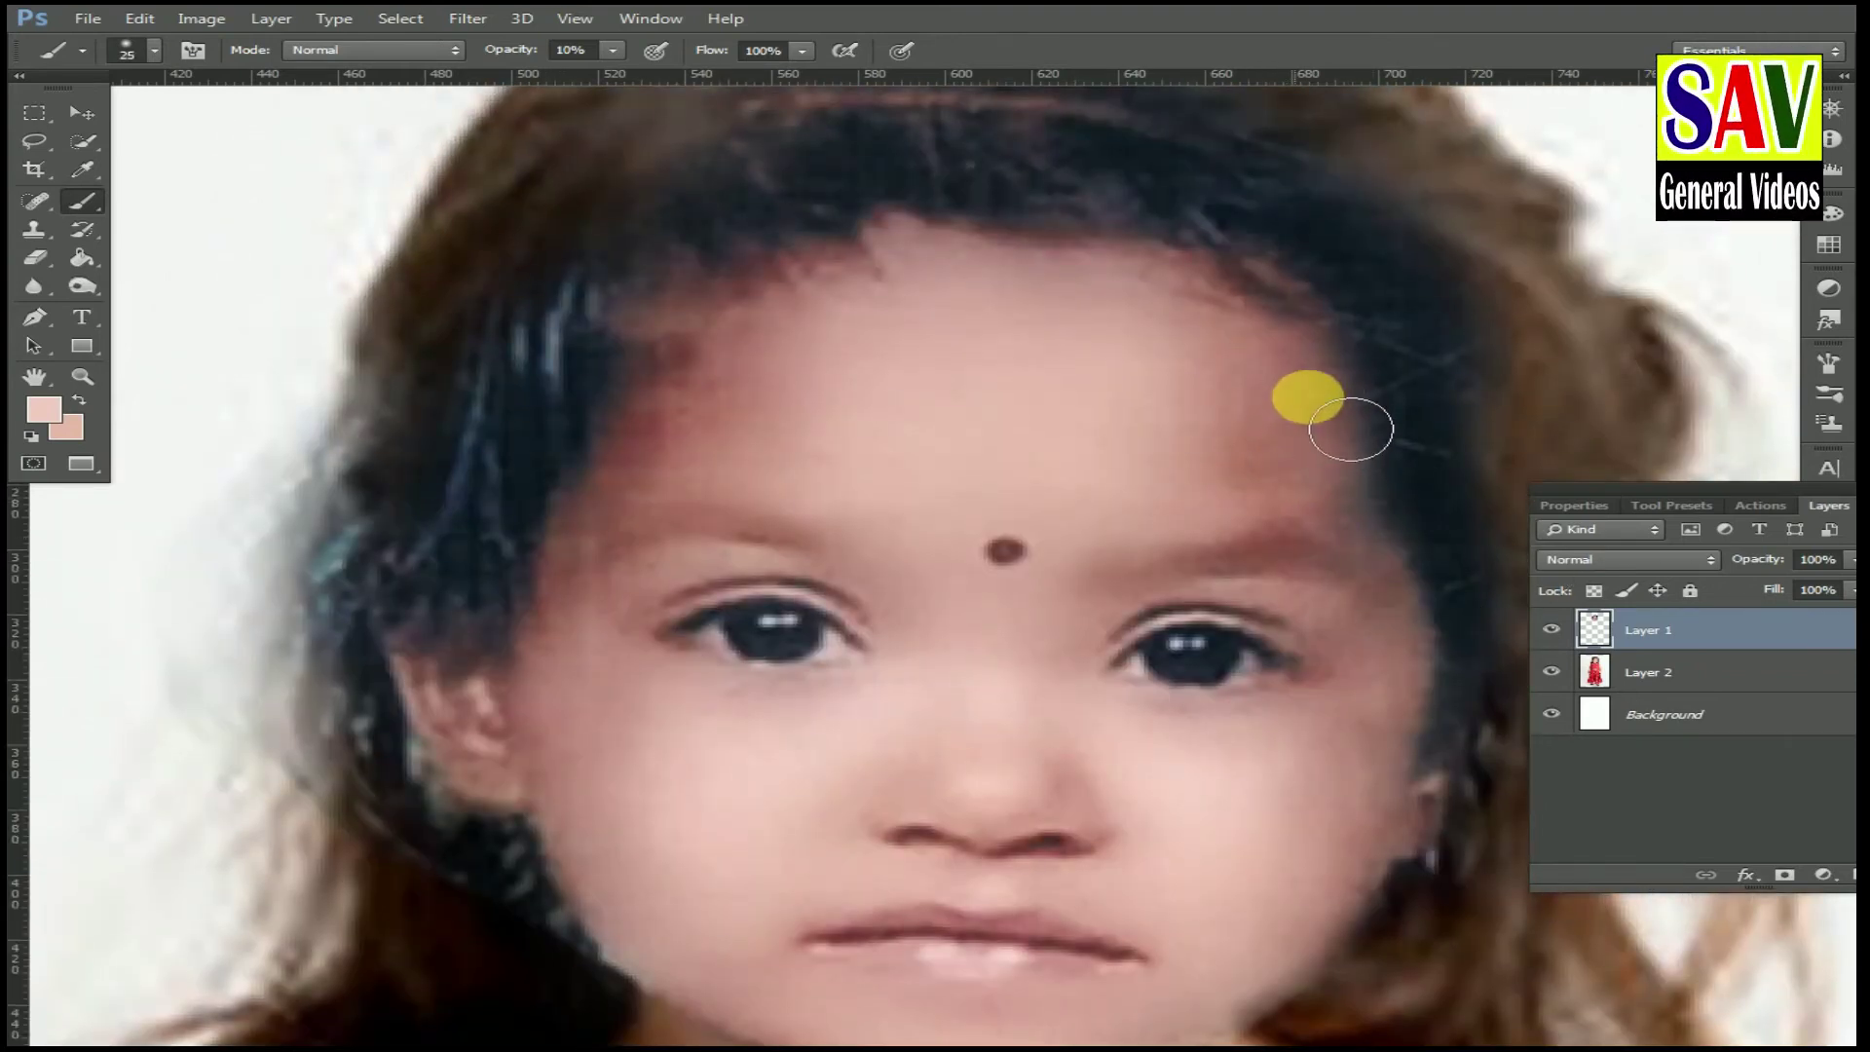
pyautogui.moveTo(740, 416)
pyautogui.mouseDown()
pyautogui.moveTo(640, 500)
pyautogui.moveTo(759, 426)
pyautogui.mouseUp()
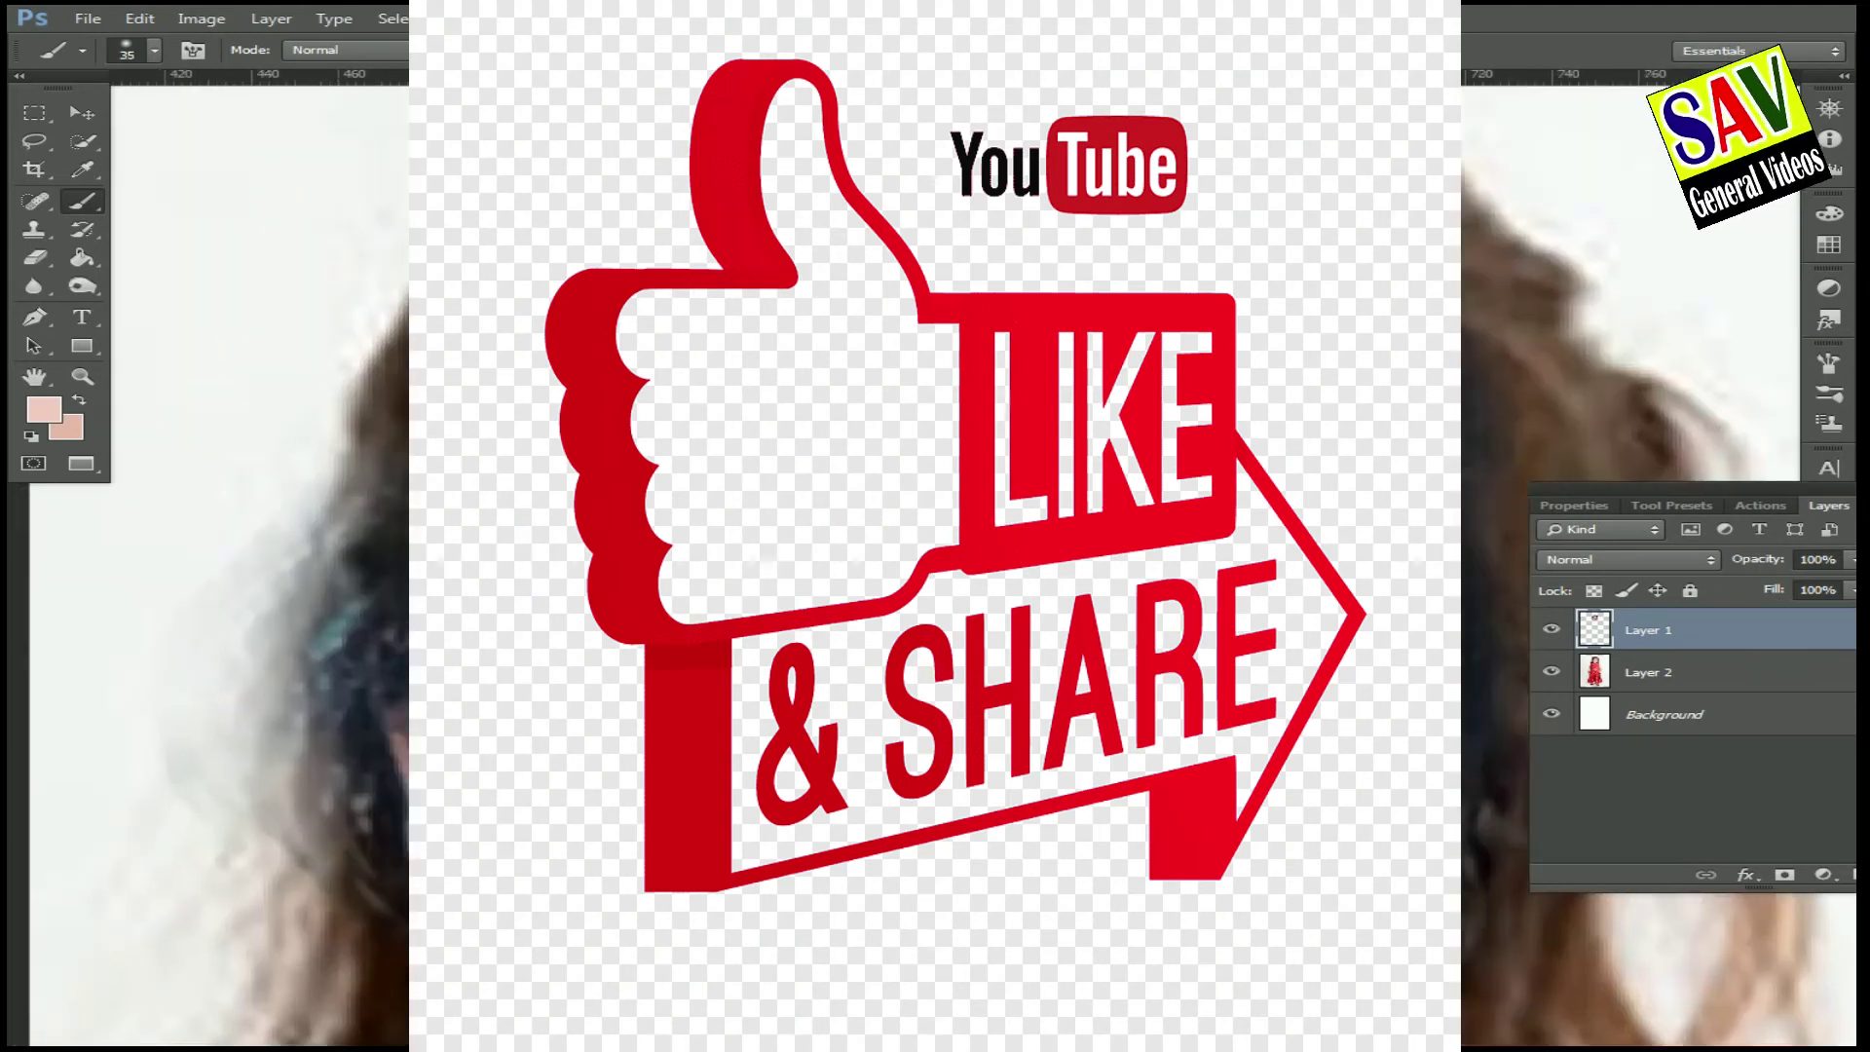
pyautogui.press('[')
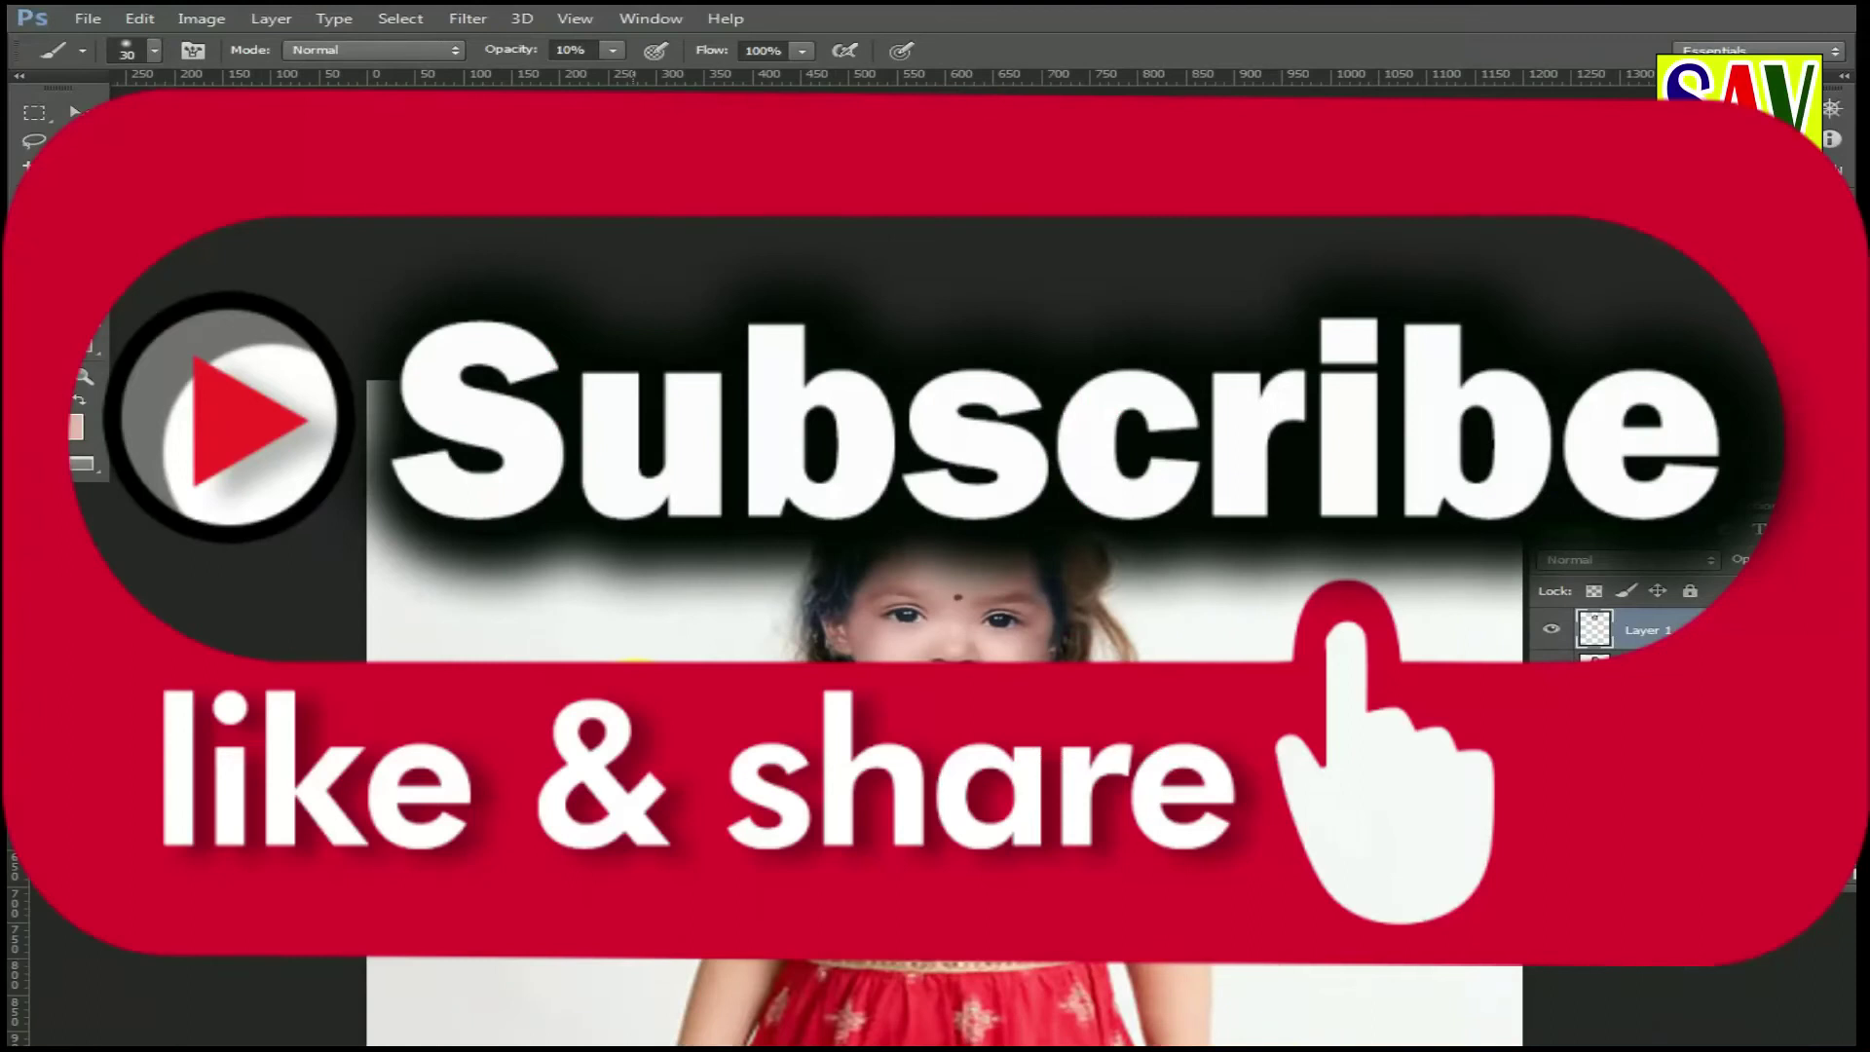
pyautogui.press(']')
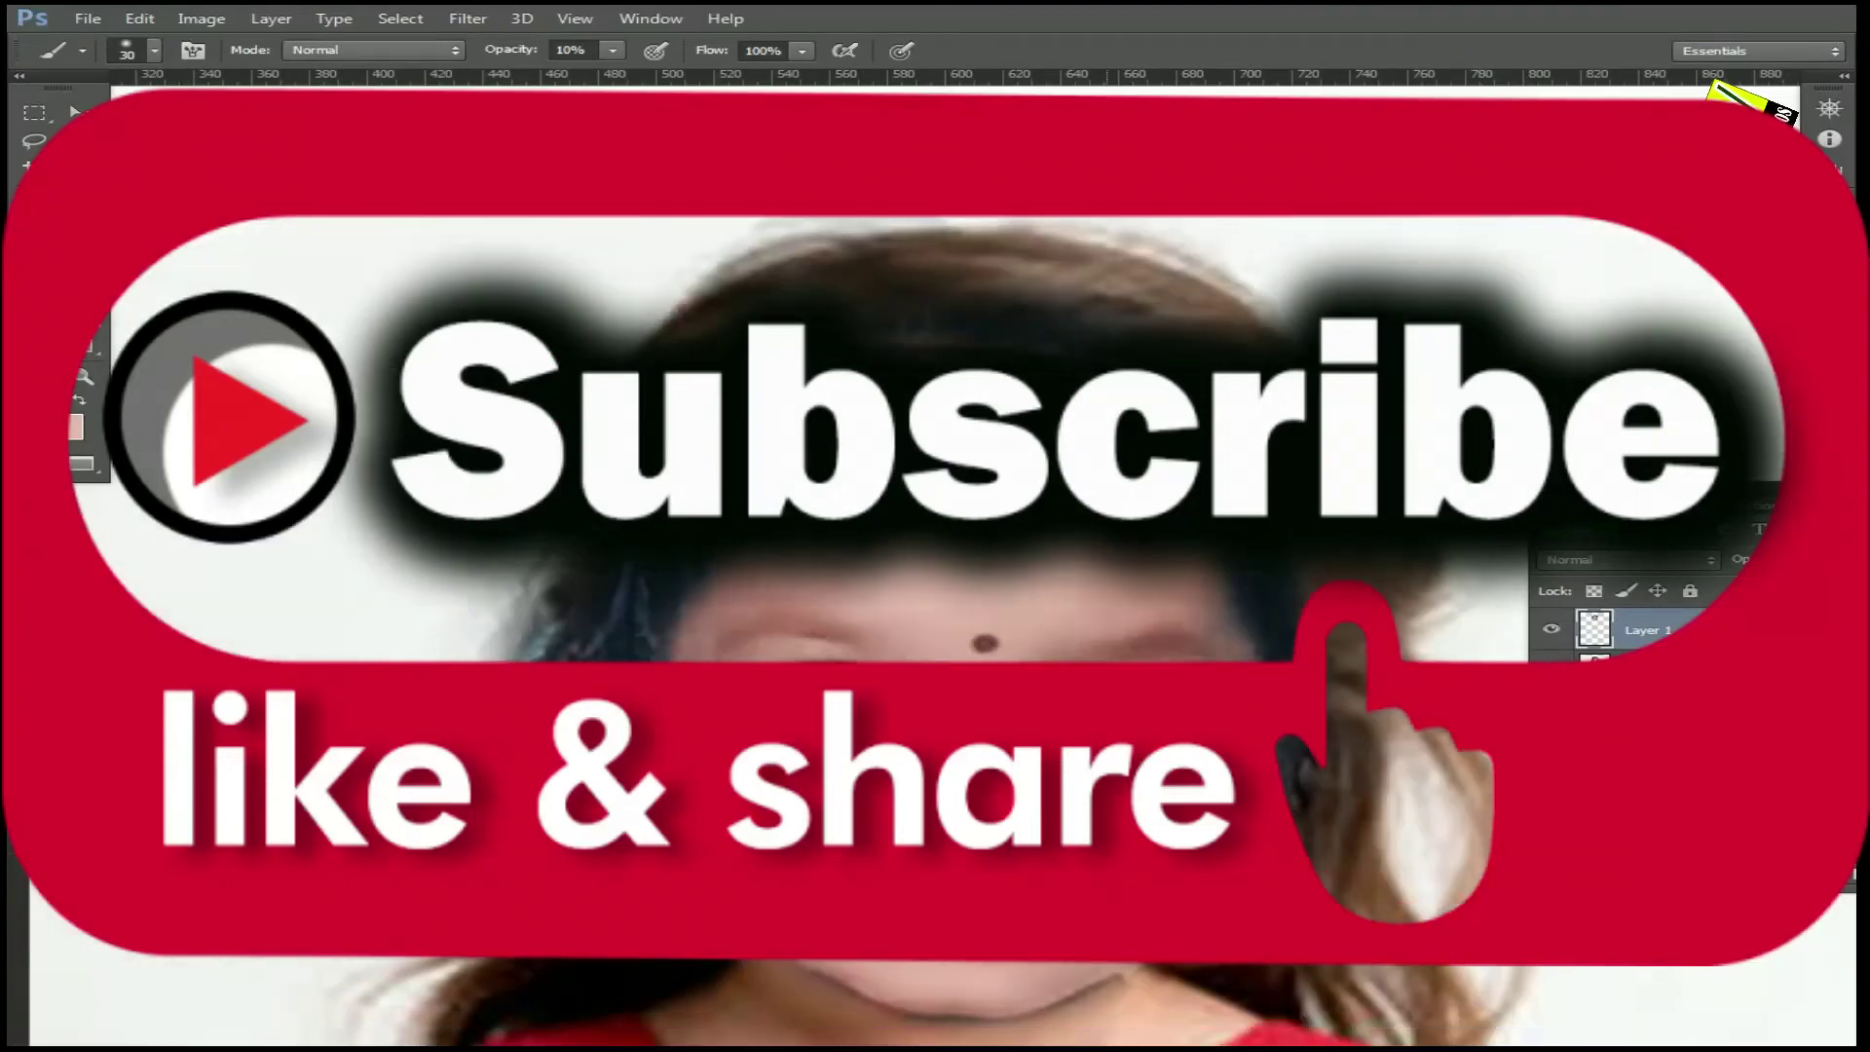
pyautogui.press('[')
pyautogui.press('[')
pyautogui.press('[')
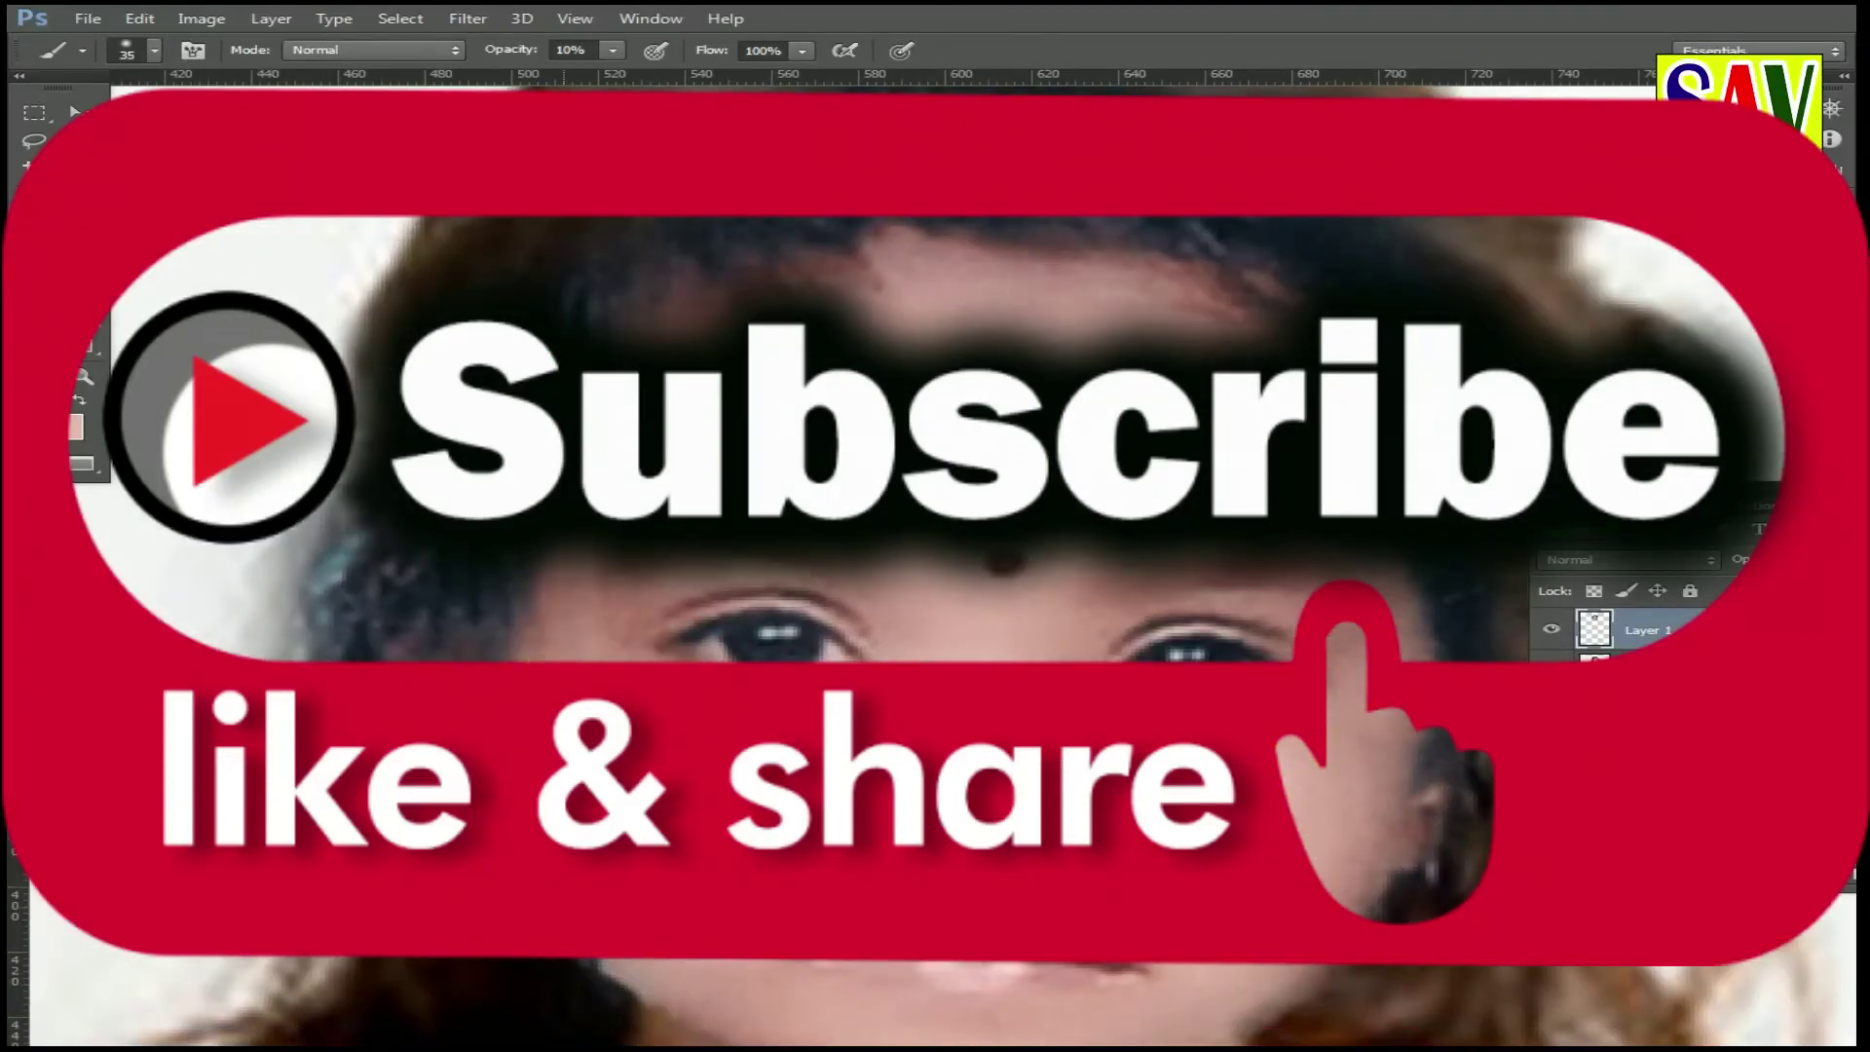
pyautogui.press('[')
# Try darkening the girl-in-dress layer's midtones below 1.00 in Levels, then close it.
pyautogui.hotkey('ctrl', '0')
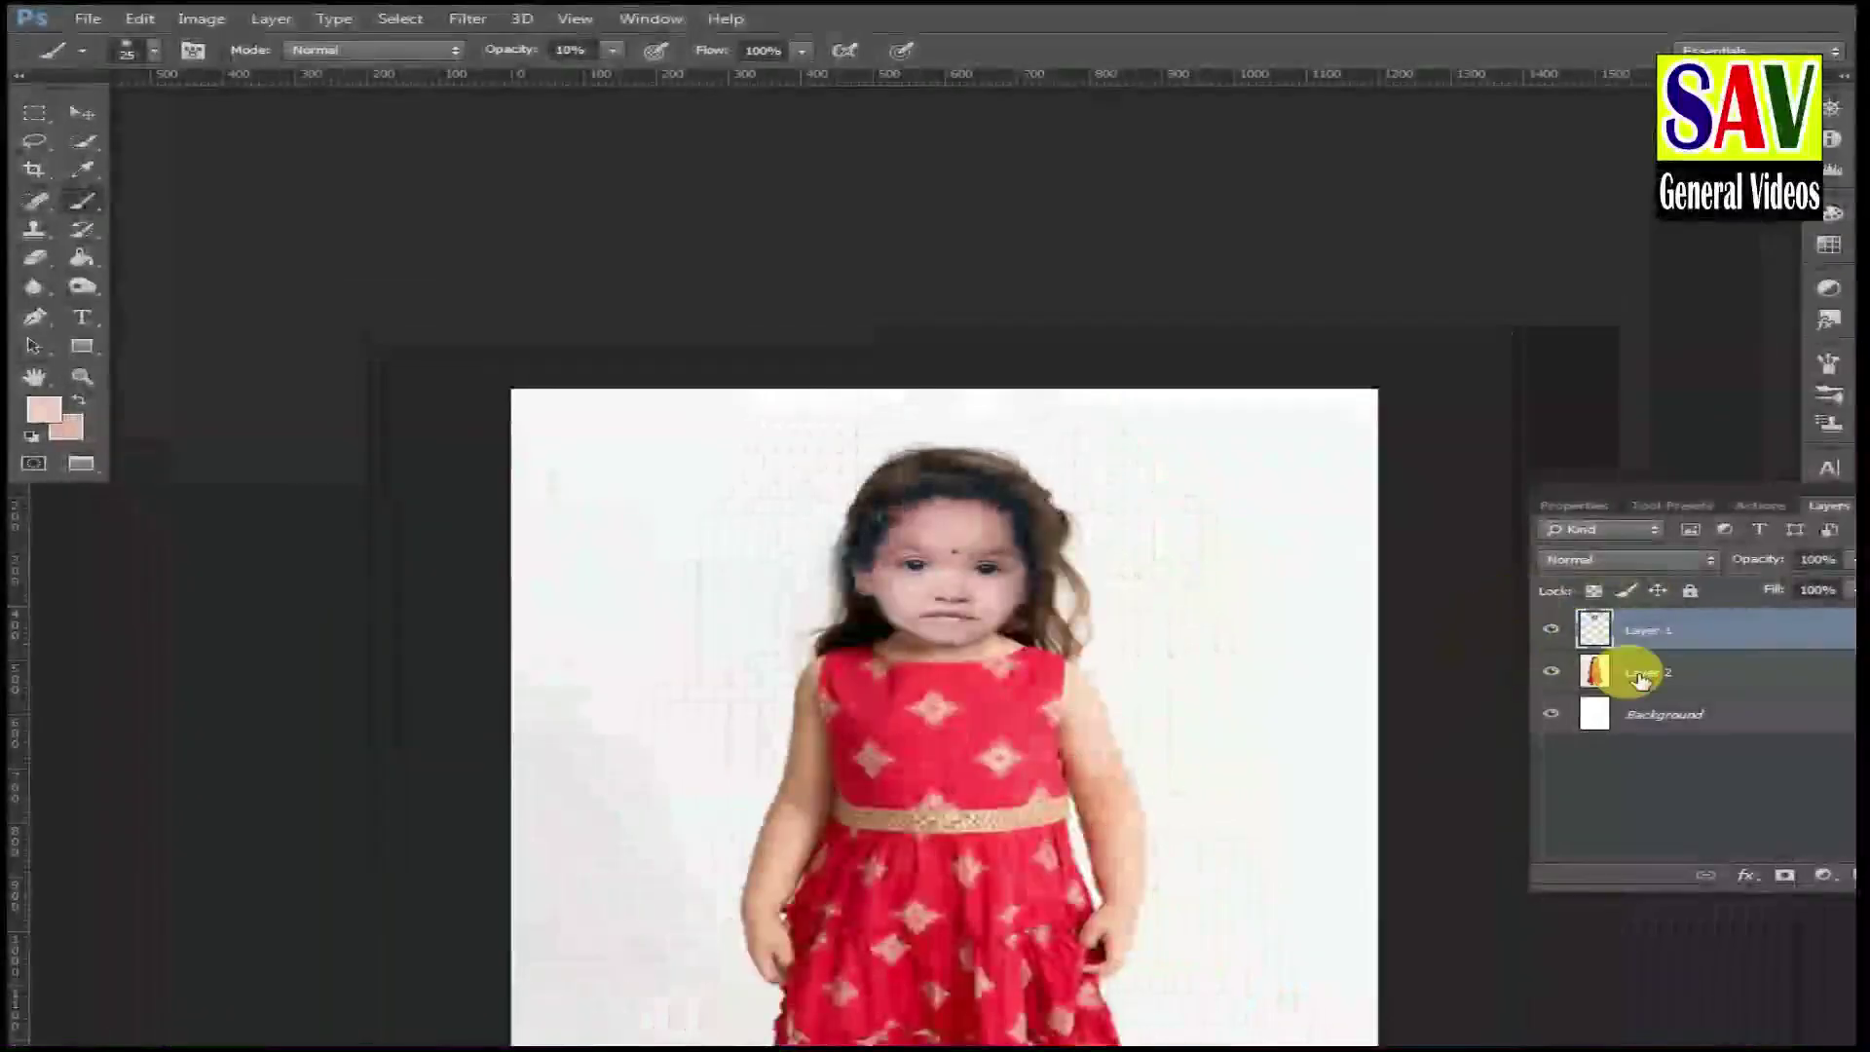
pyautogui.click(1640, 679)
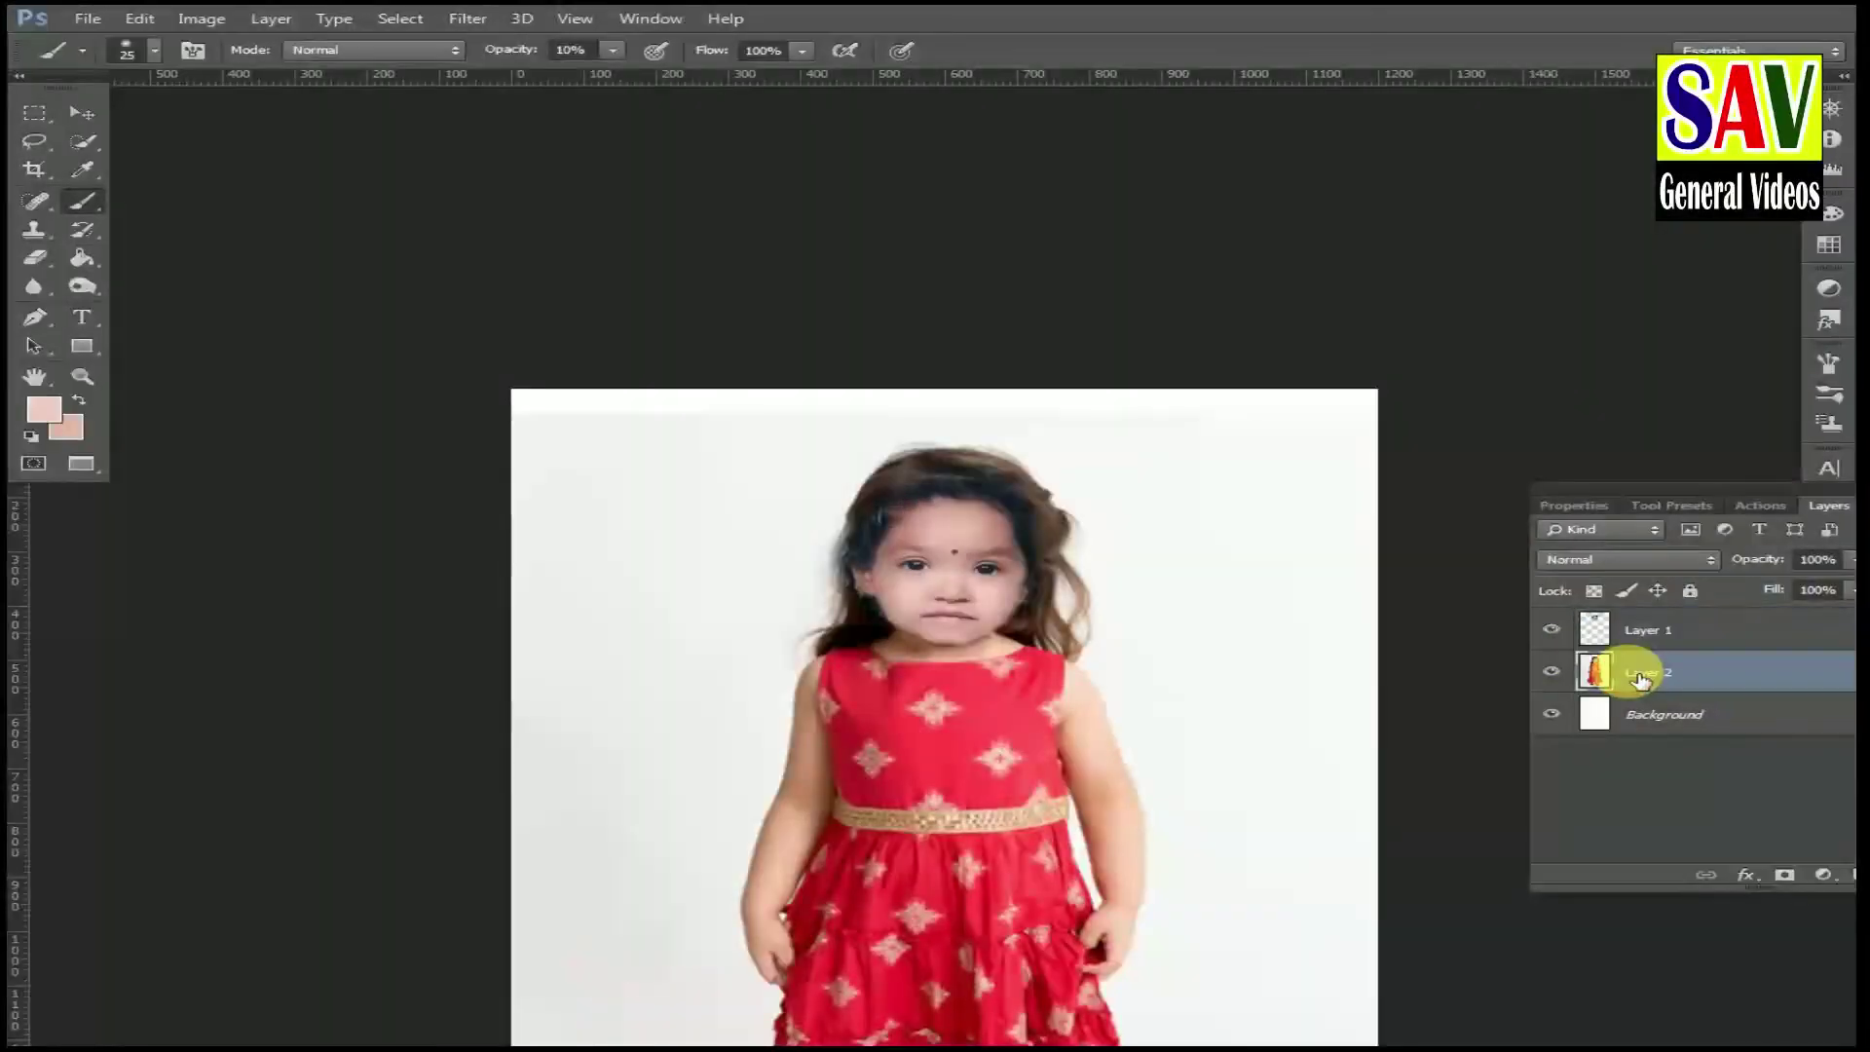
pyautogui.hotkey('ctrl', 'l')
pyautogui.moveTo(1284, 904); pyautogui.dragTo(1317, 904)
pyautogui.press('Escape')
# Open Levels on the blue channel and close it, then select the face layer.
pyautogui.hotkey('ctrl', '+')
pyautogui.hotkey('ctrl', 'l')
pyautogui.click(1256, 743)
pyautogui.click(1262, 818)
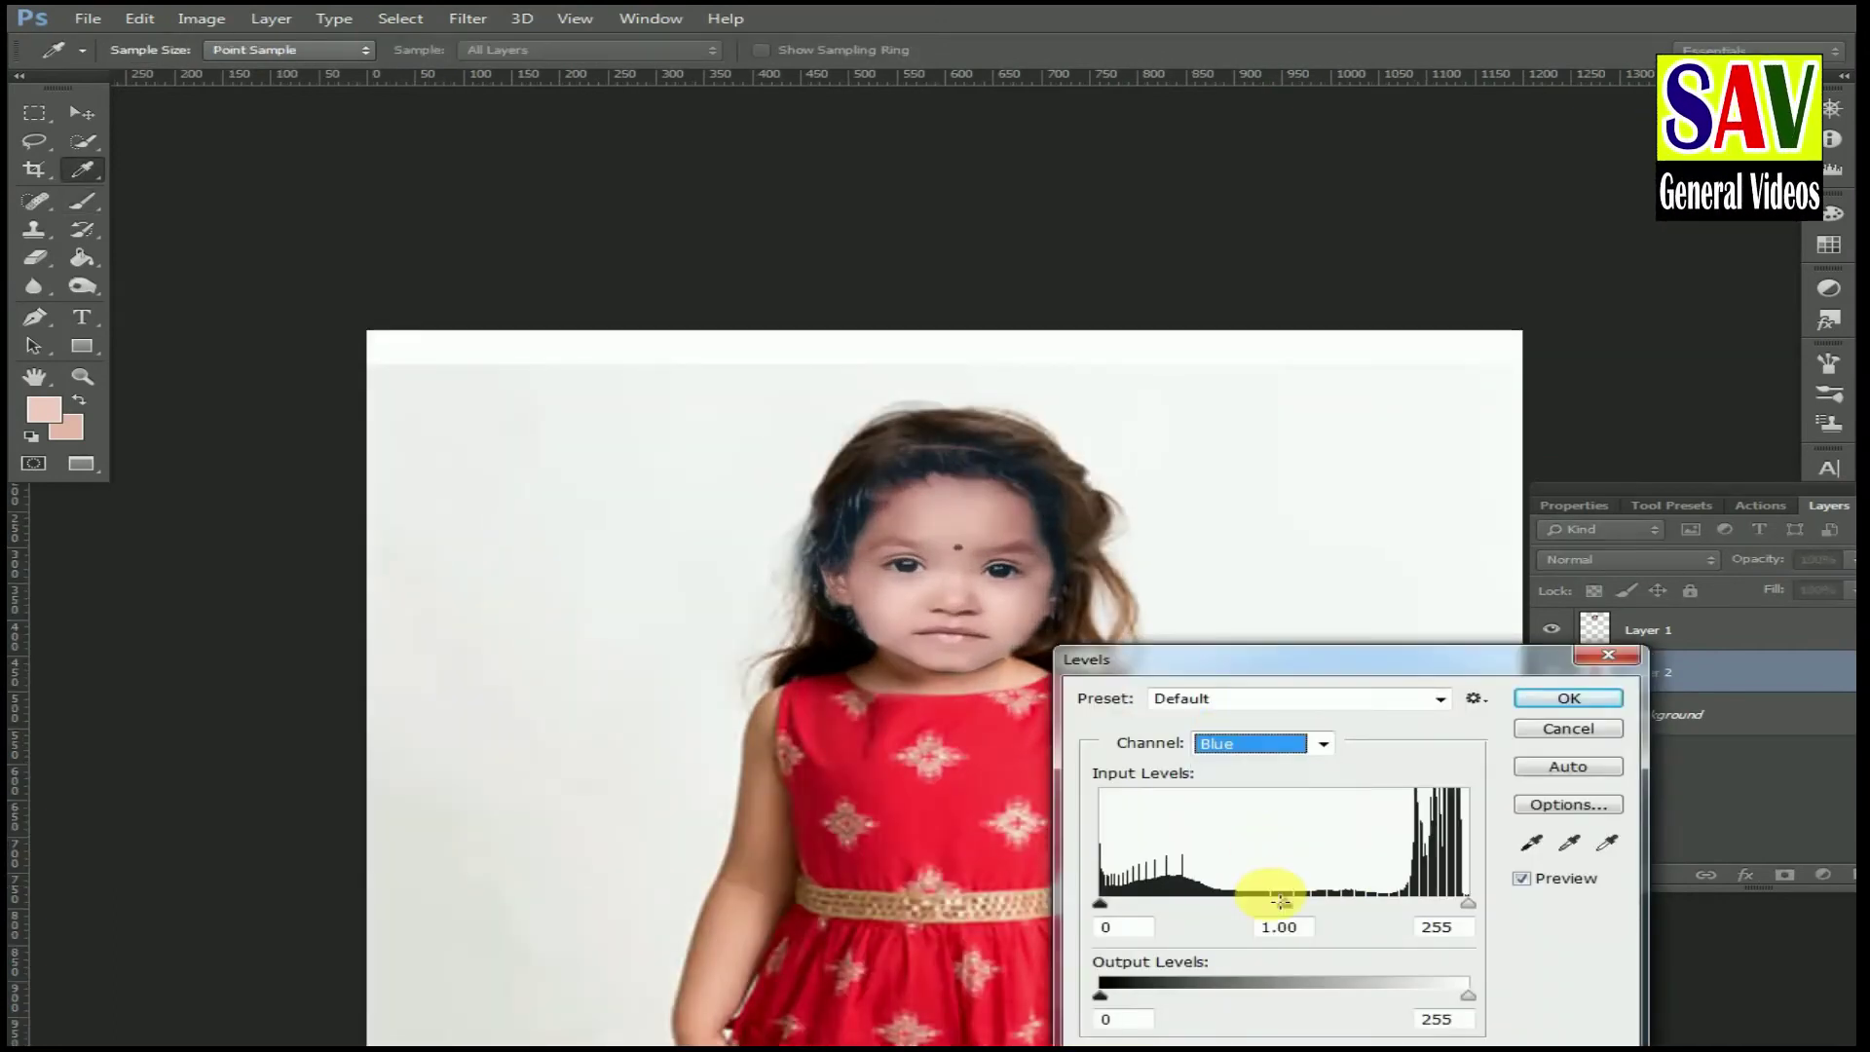
pyautogui.press('Return')
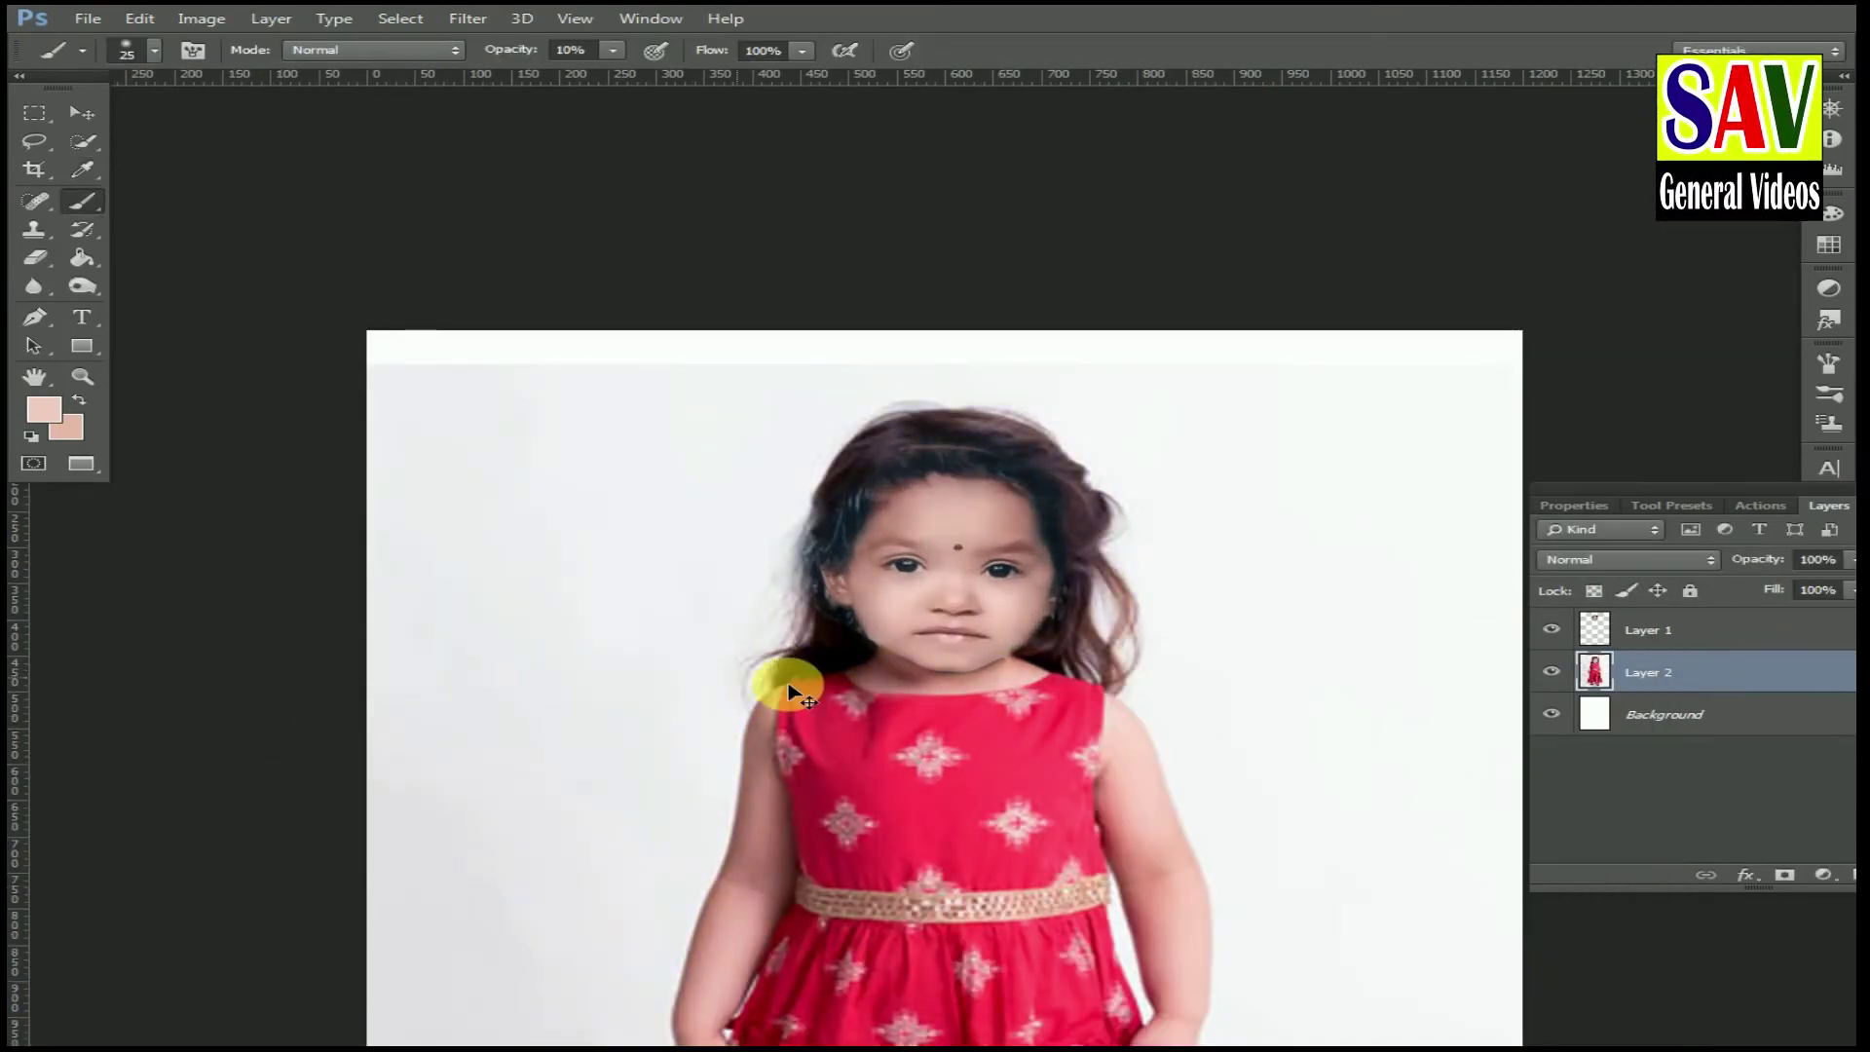
pyautogui.hotkey('ctrl', '+')
pyautogui.press('v')
pyautogui.click(988, 380)
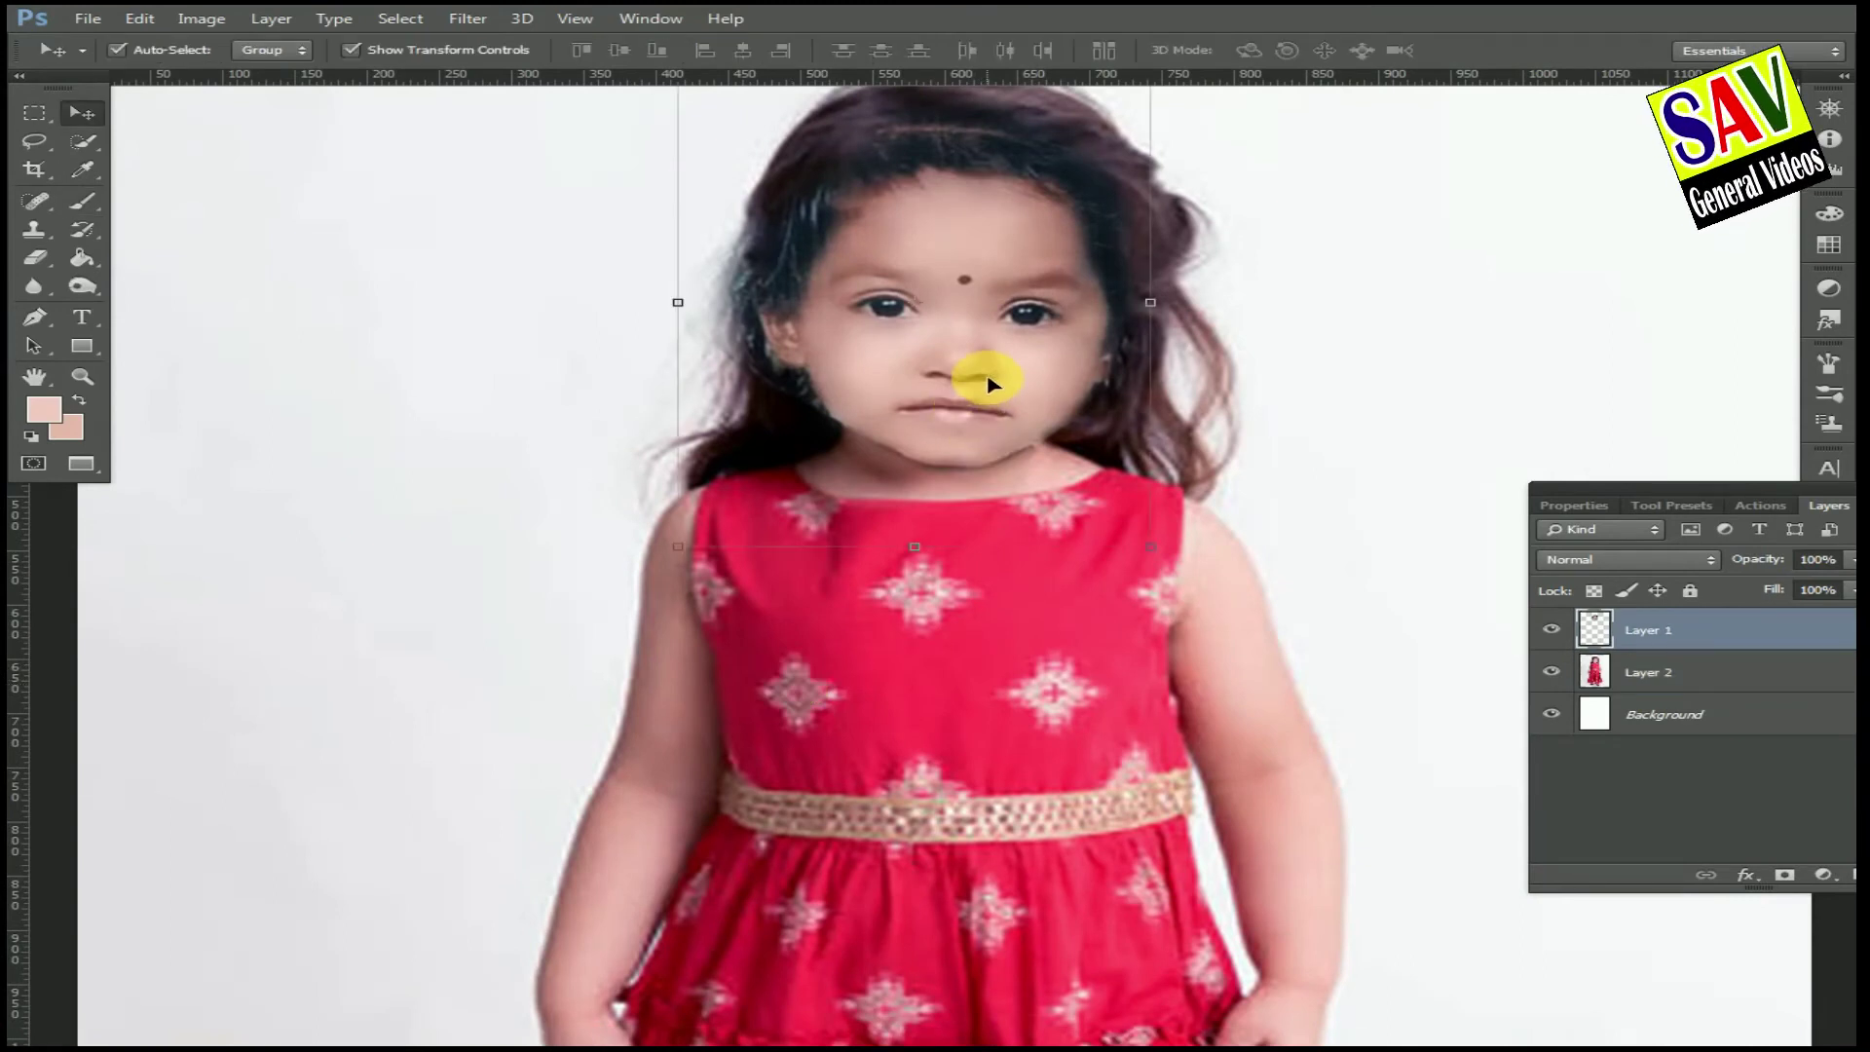
# Cancel Levels on the face layer and lower the computer's sound volume.
pyautogui.hotkey('ctrl', 'l')
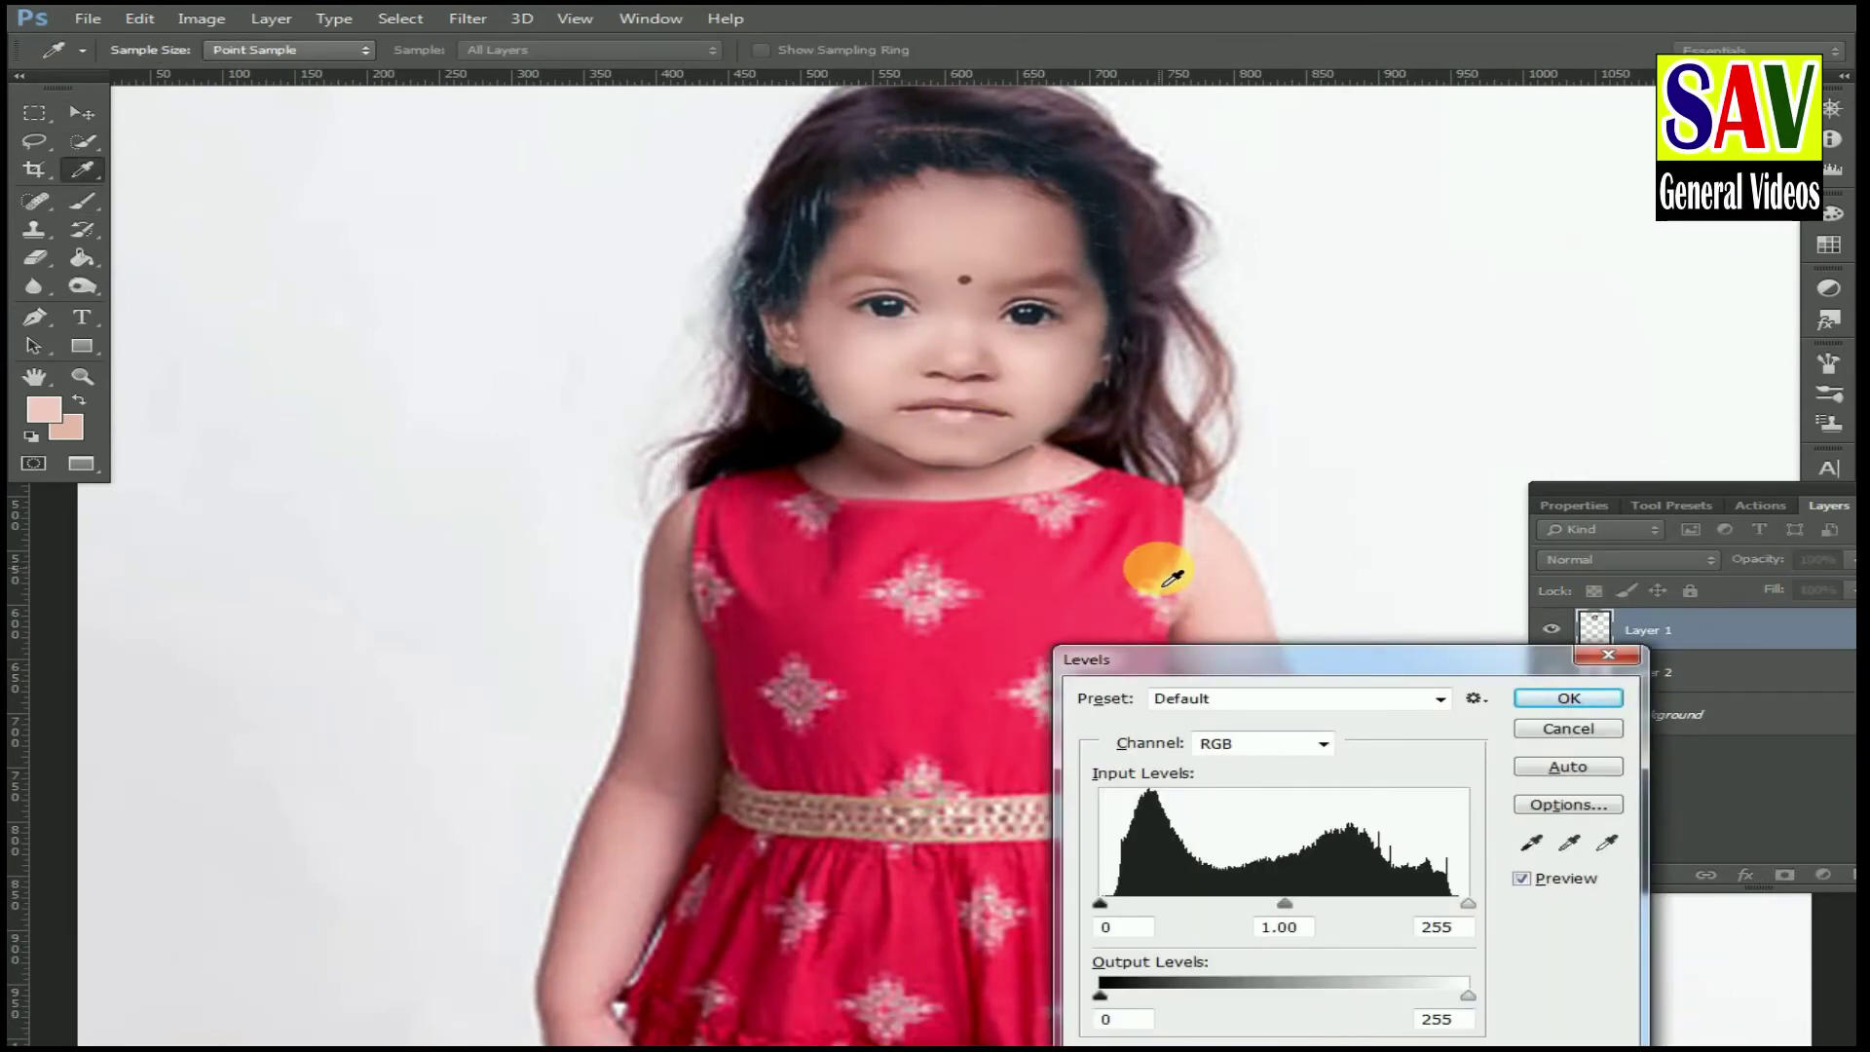
pyautogui.click(1522, 737)
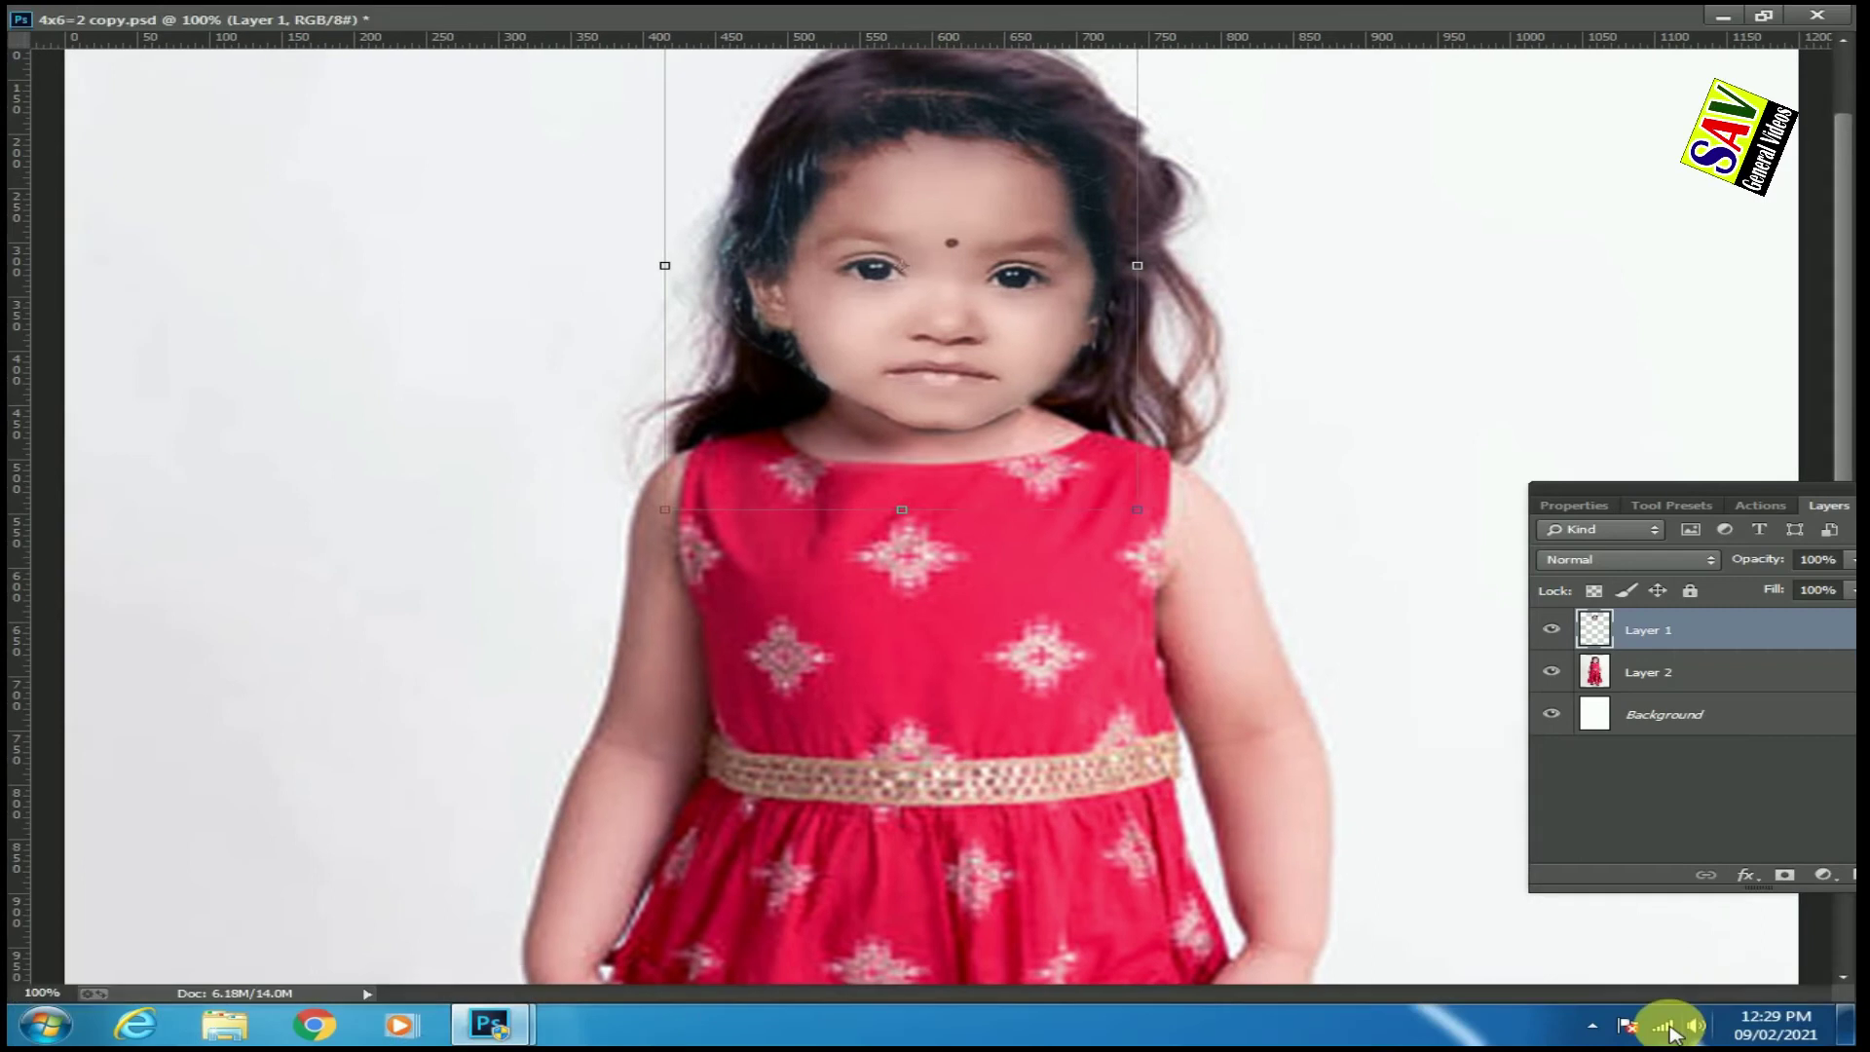
pyautogui.click(1693, 868)
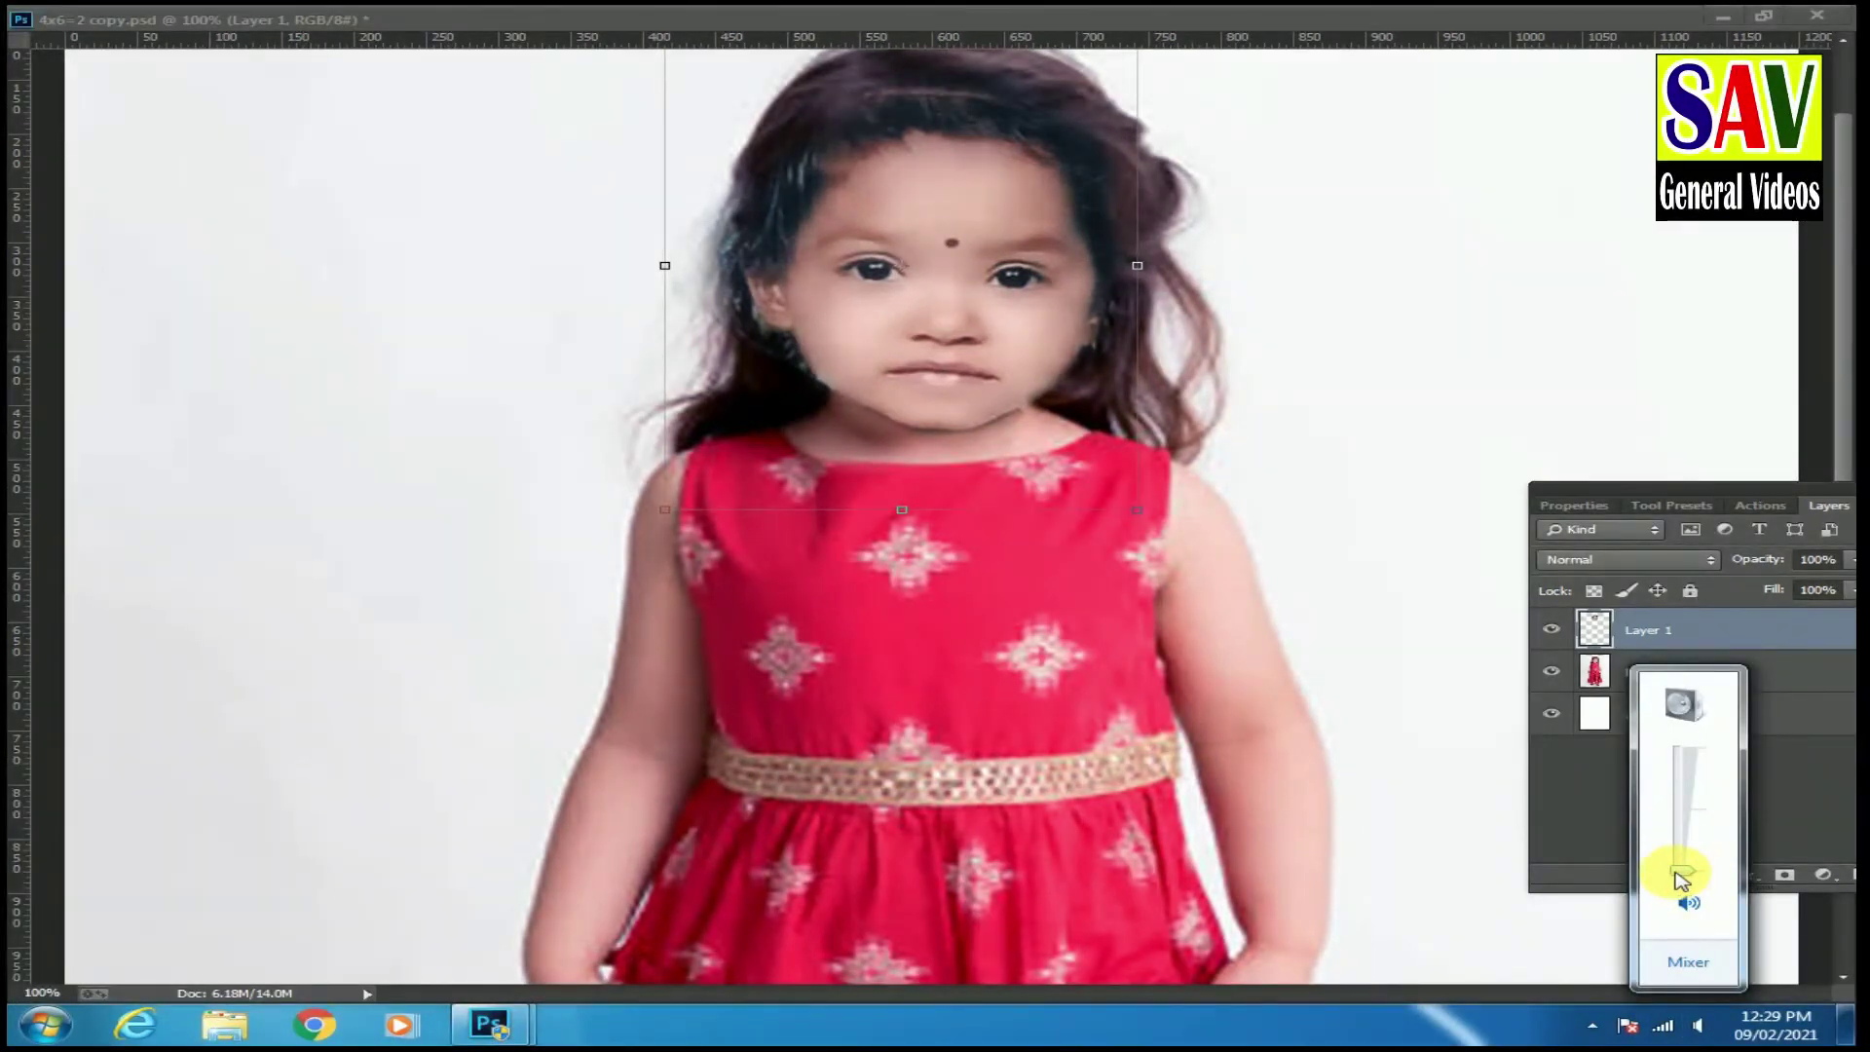
pyautogui.click(492, 1022)
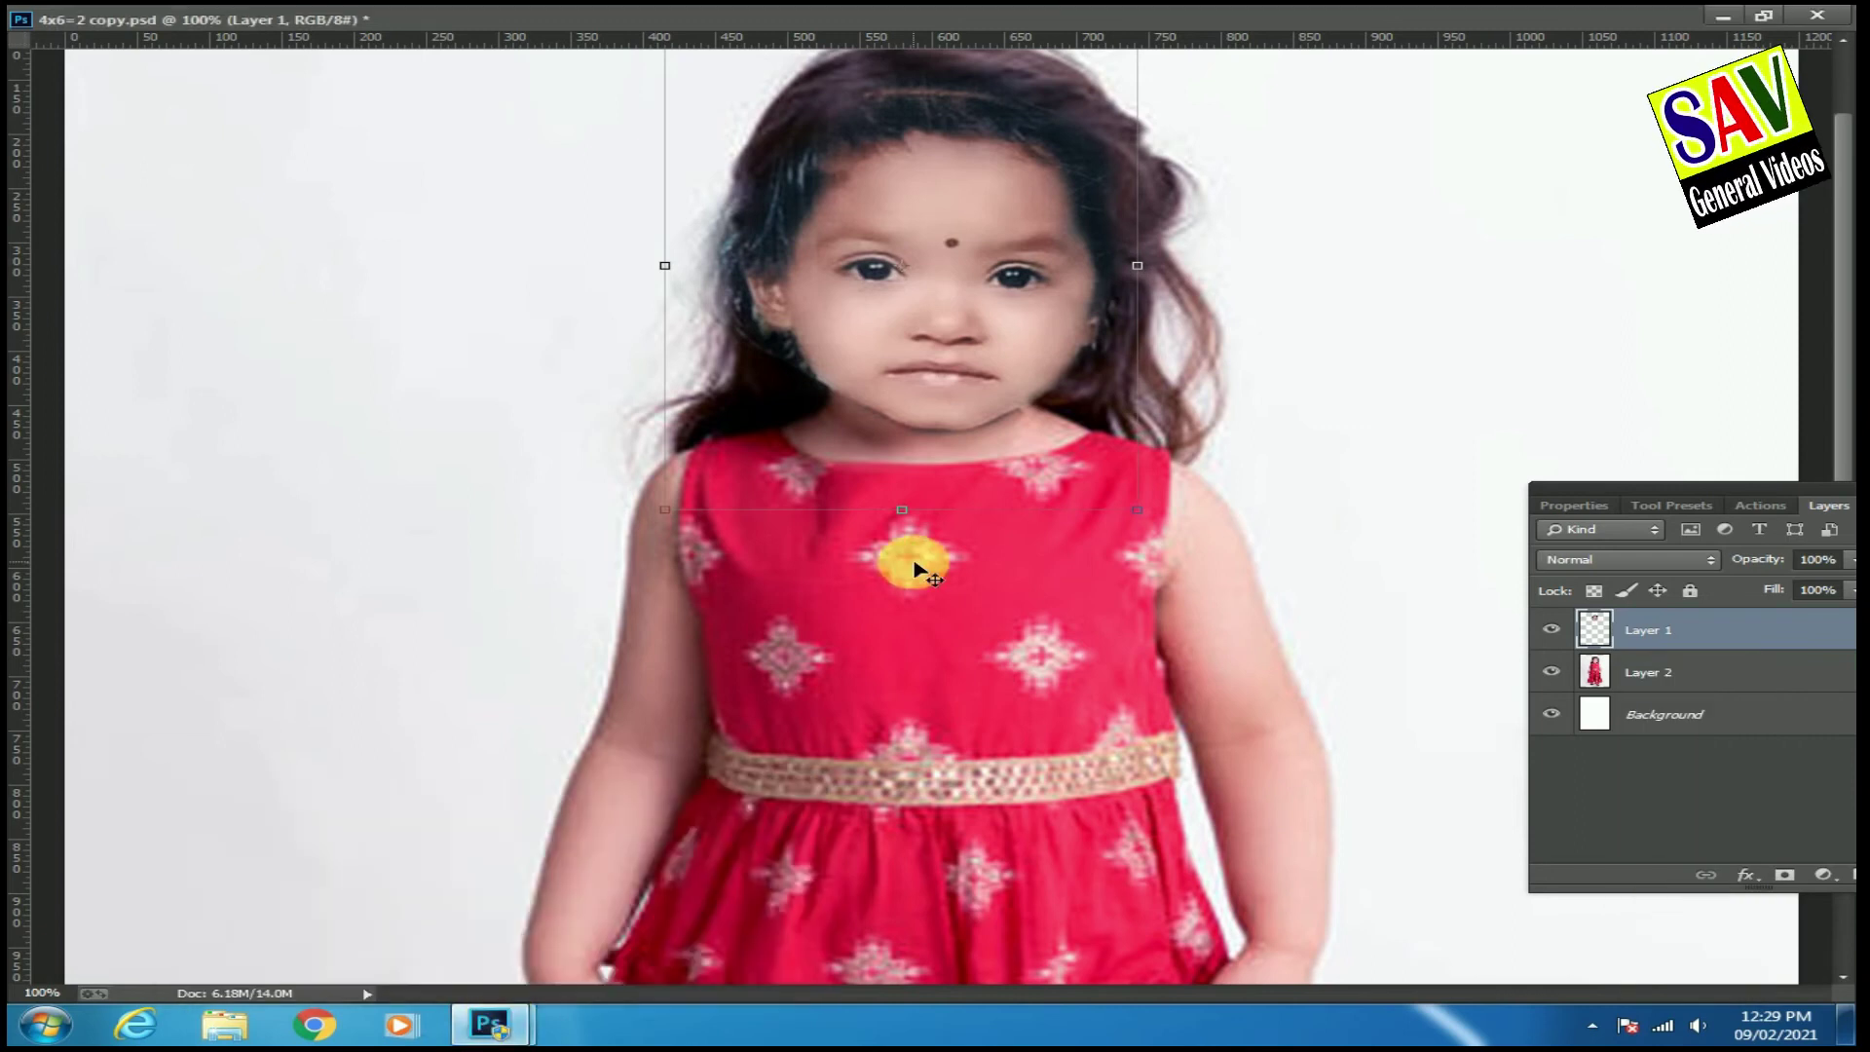
pyautogui.hotkey('ctrl', '-')
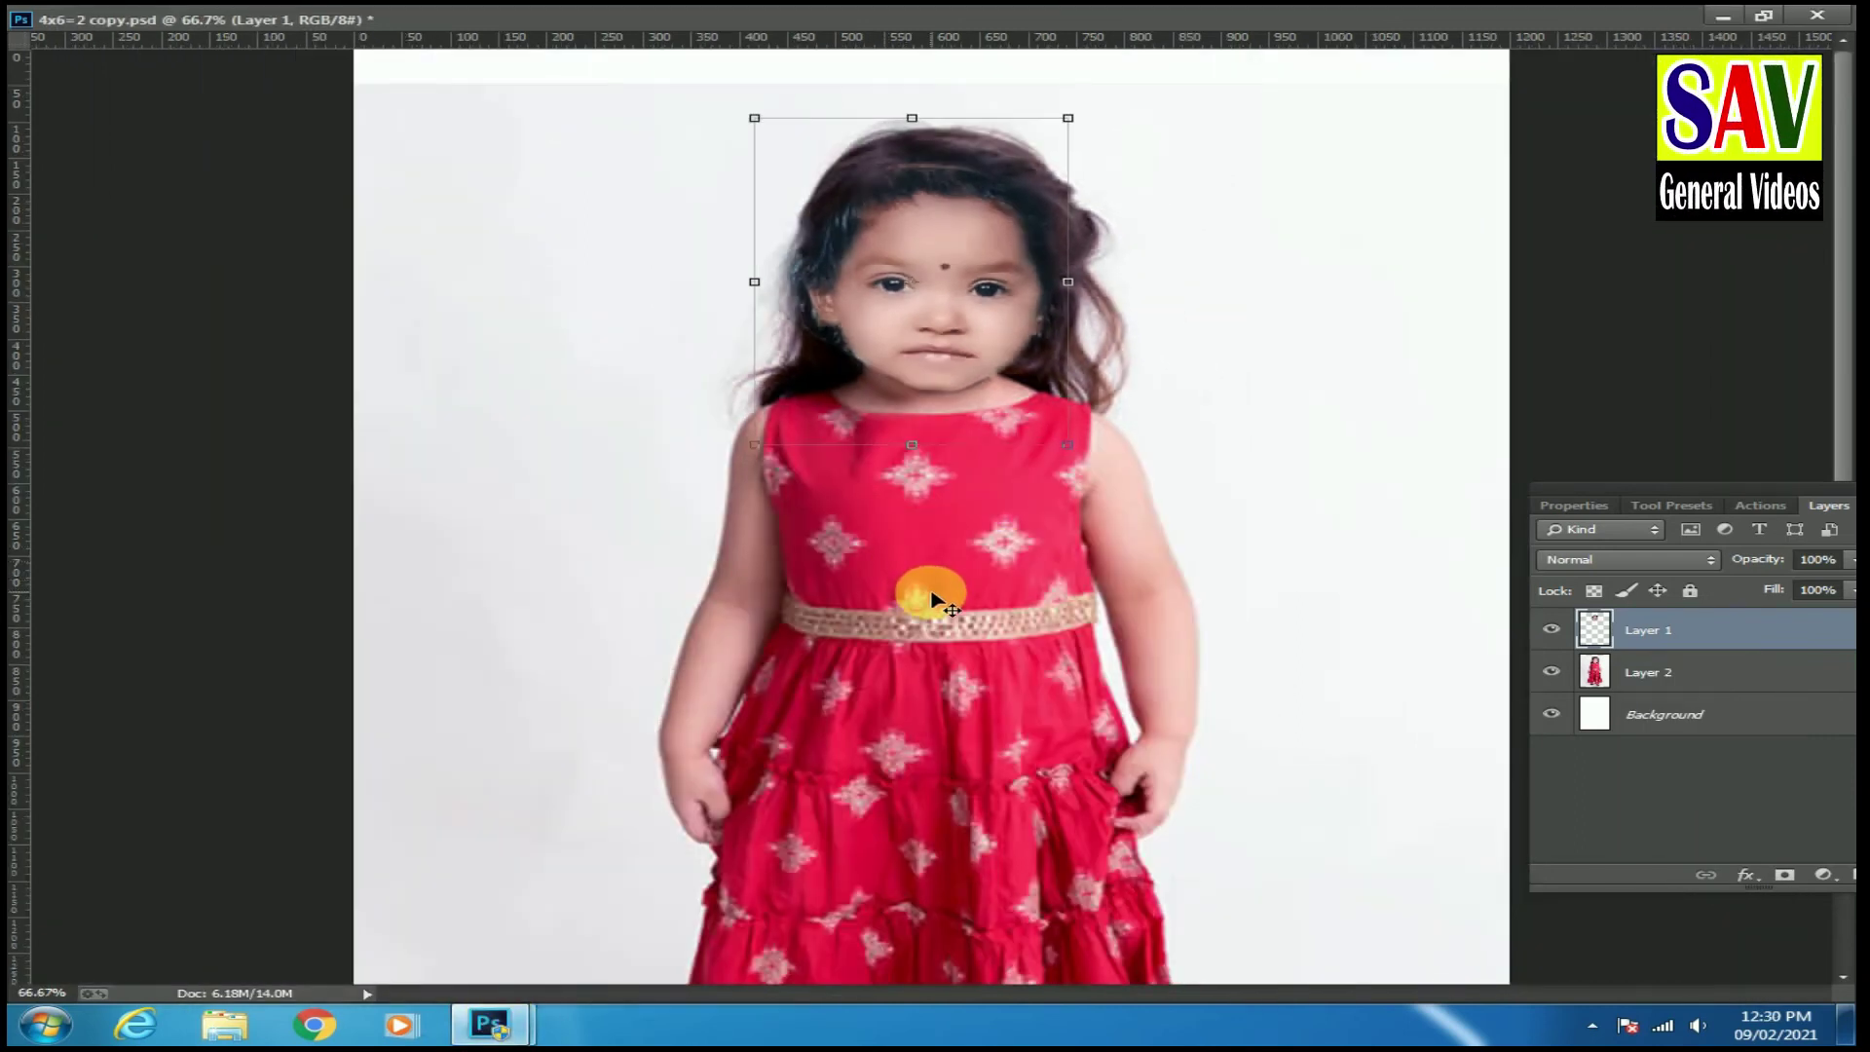
pyautogui.hotkey('ctrl', '+')
# Set Layer 2's blue channel Levels to white input 208 and midtone 0.96.
pyautogui.click(996, 638)
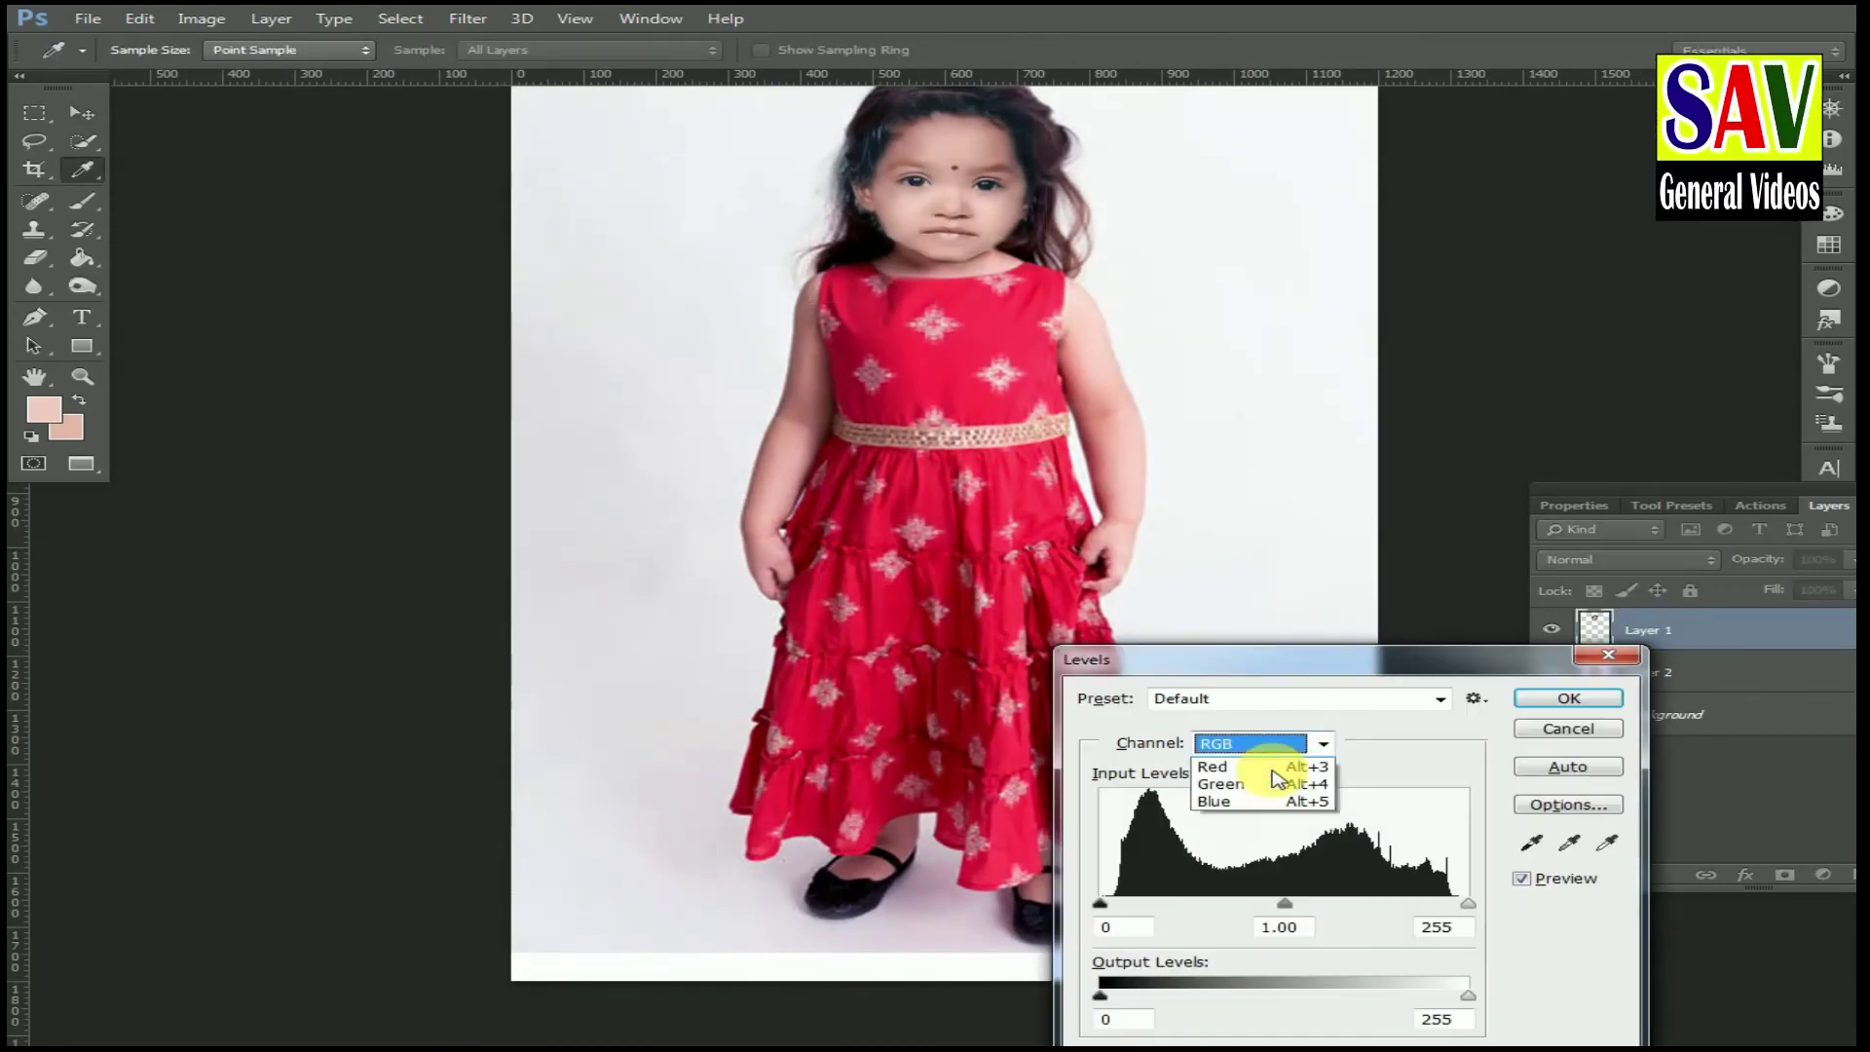
pyautogui.click(1277, 800)
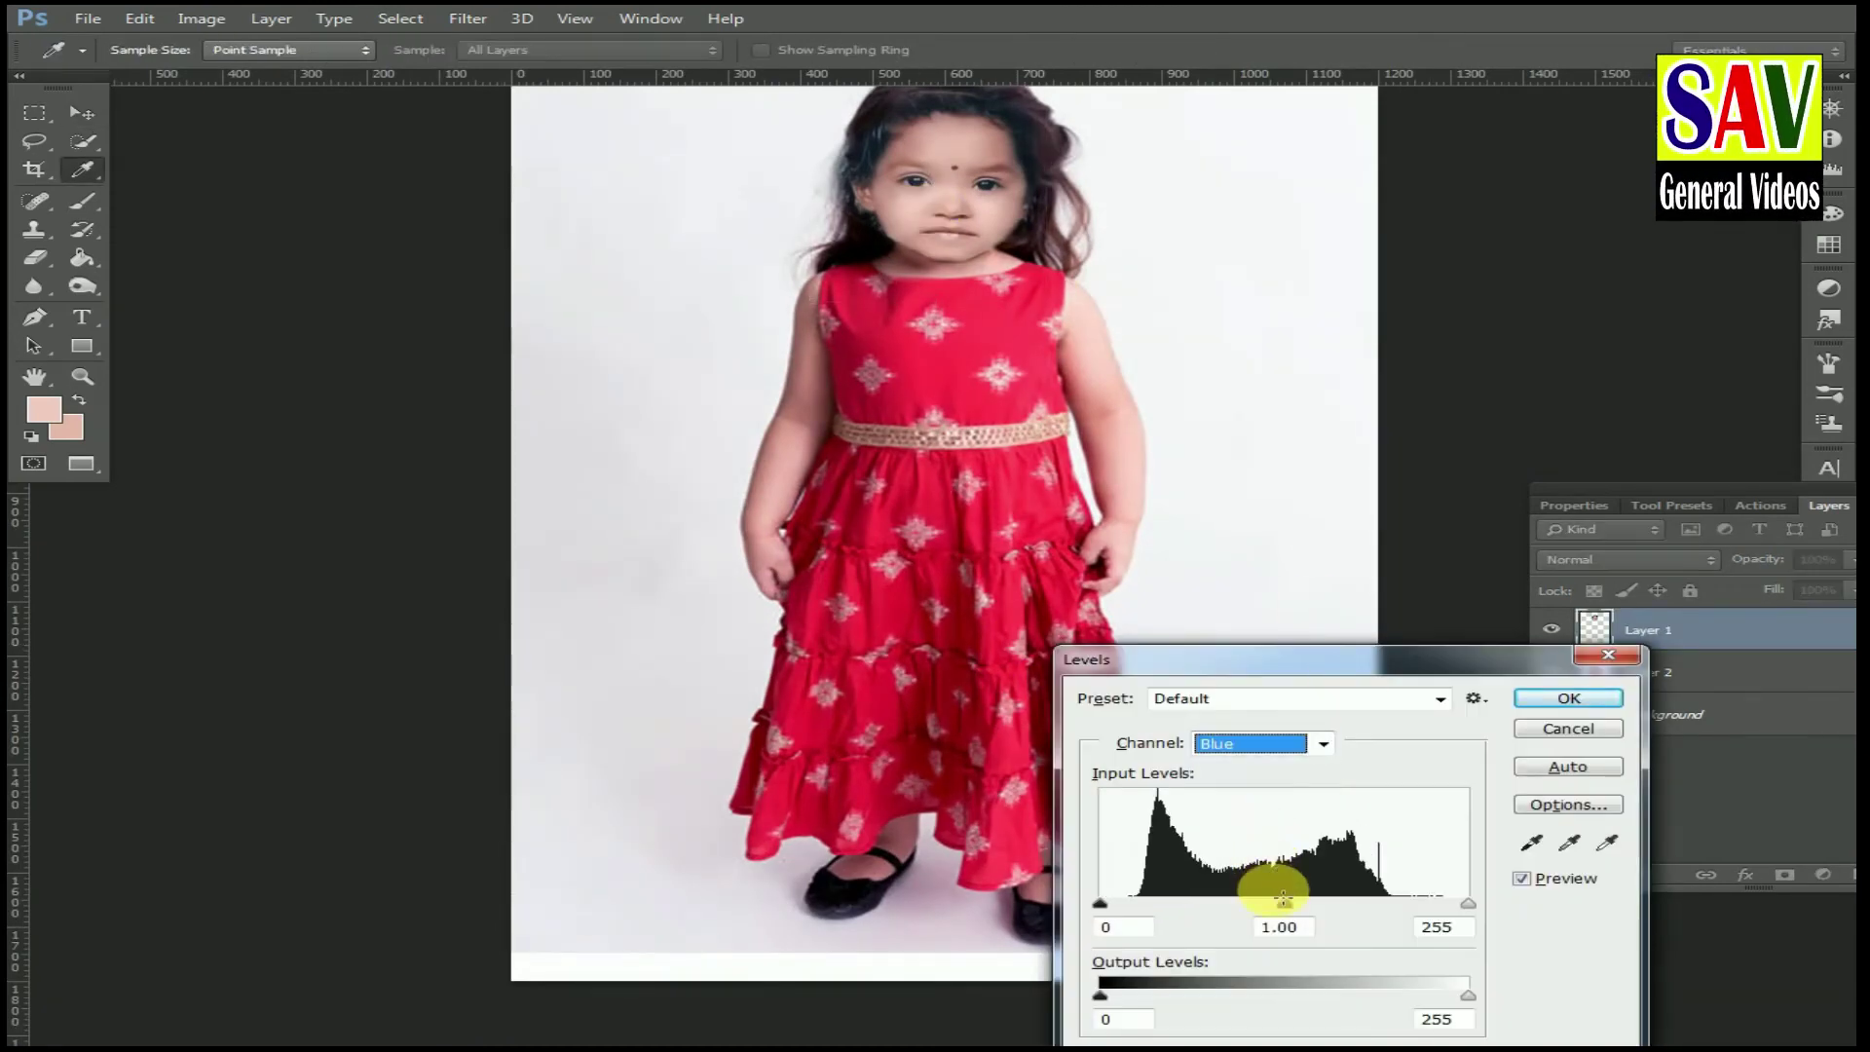
pyautogui.moveTo(1455, 903); pyautogui.dragTo(1386, 892)
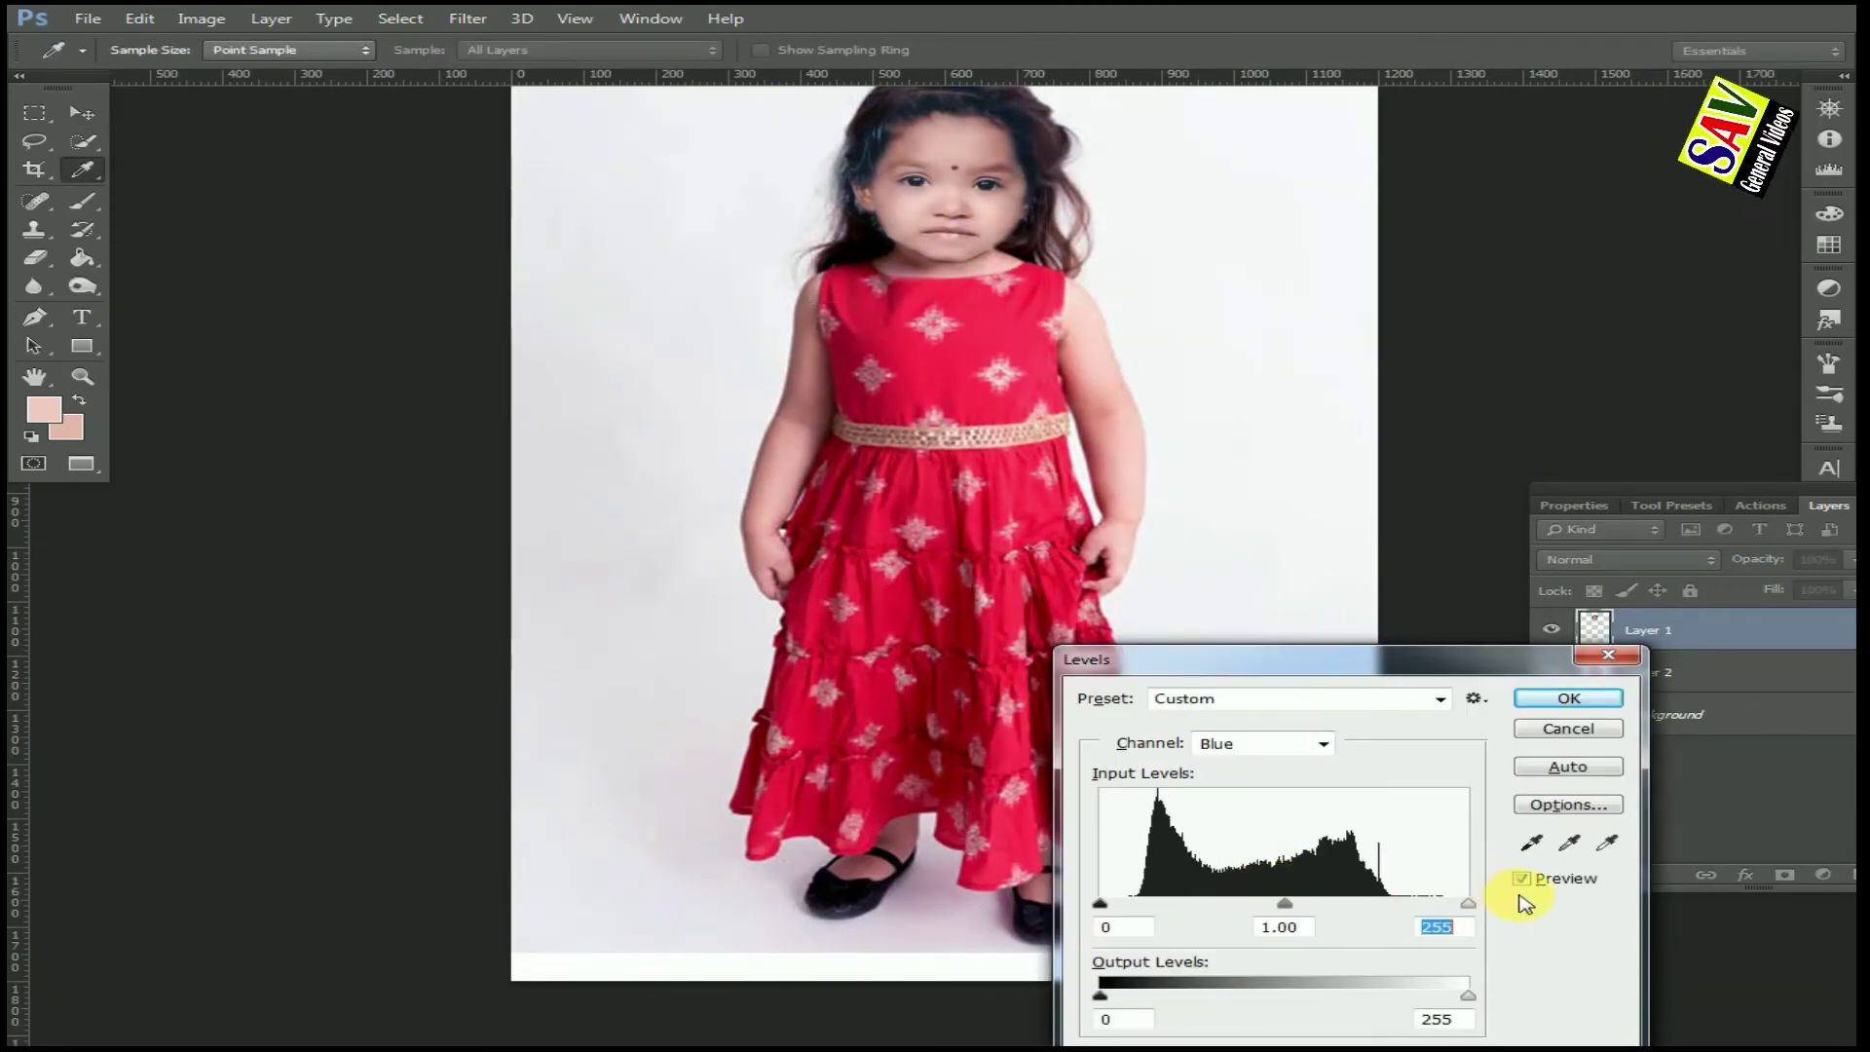
pyautogui.moveTo(1272, 909); pyautogui.dragTo(1292, 912)
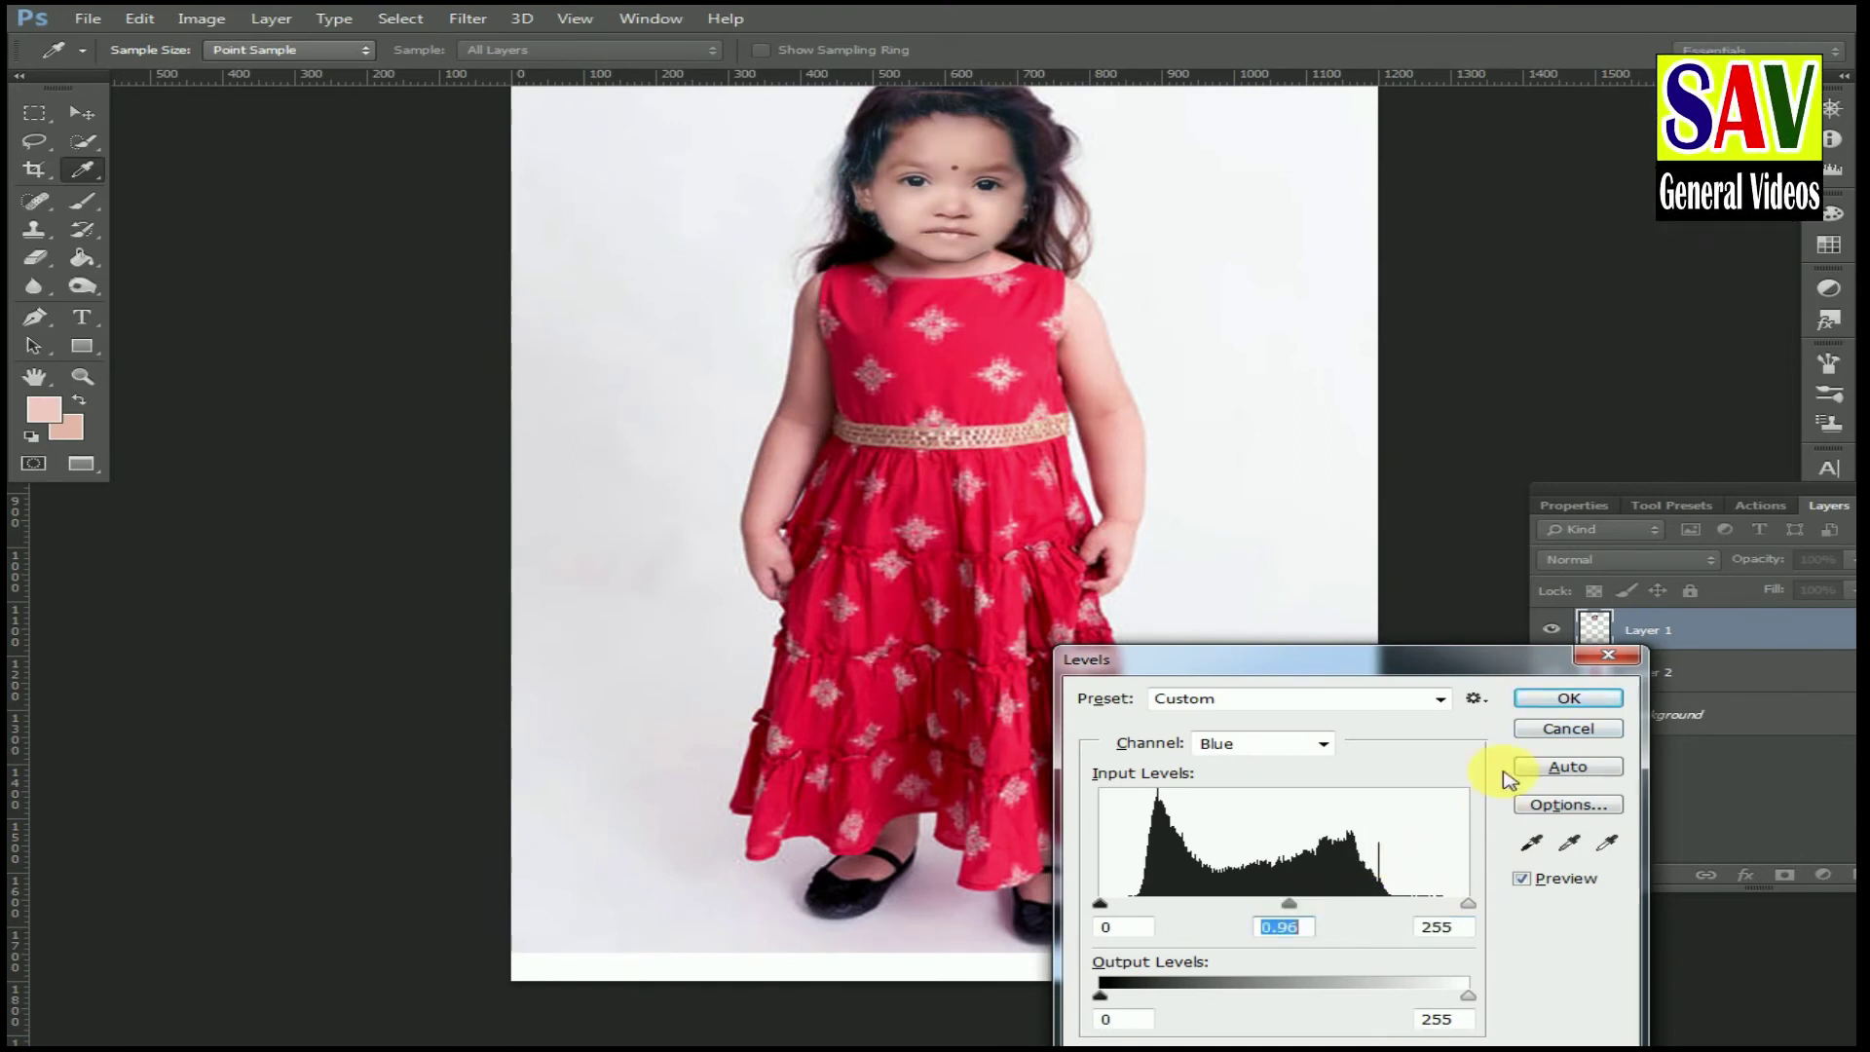
pyautogui.press('Return')
# Raise the overall RGB white input to about 241, then reselect the girl-in-dress layer.
pyautogui.hotkey('ctrl', '+')
pyautogui.hotkey('ctrl', 'l')
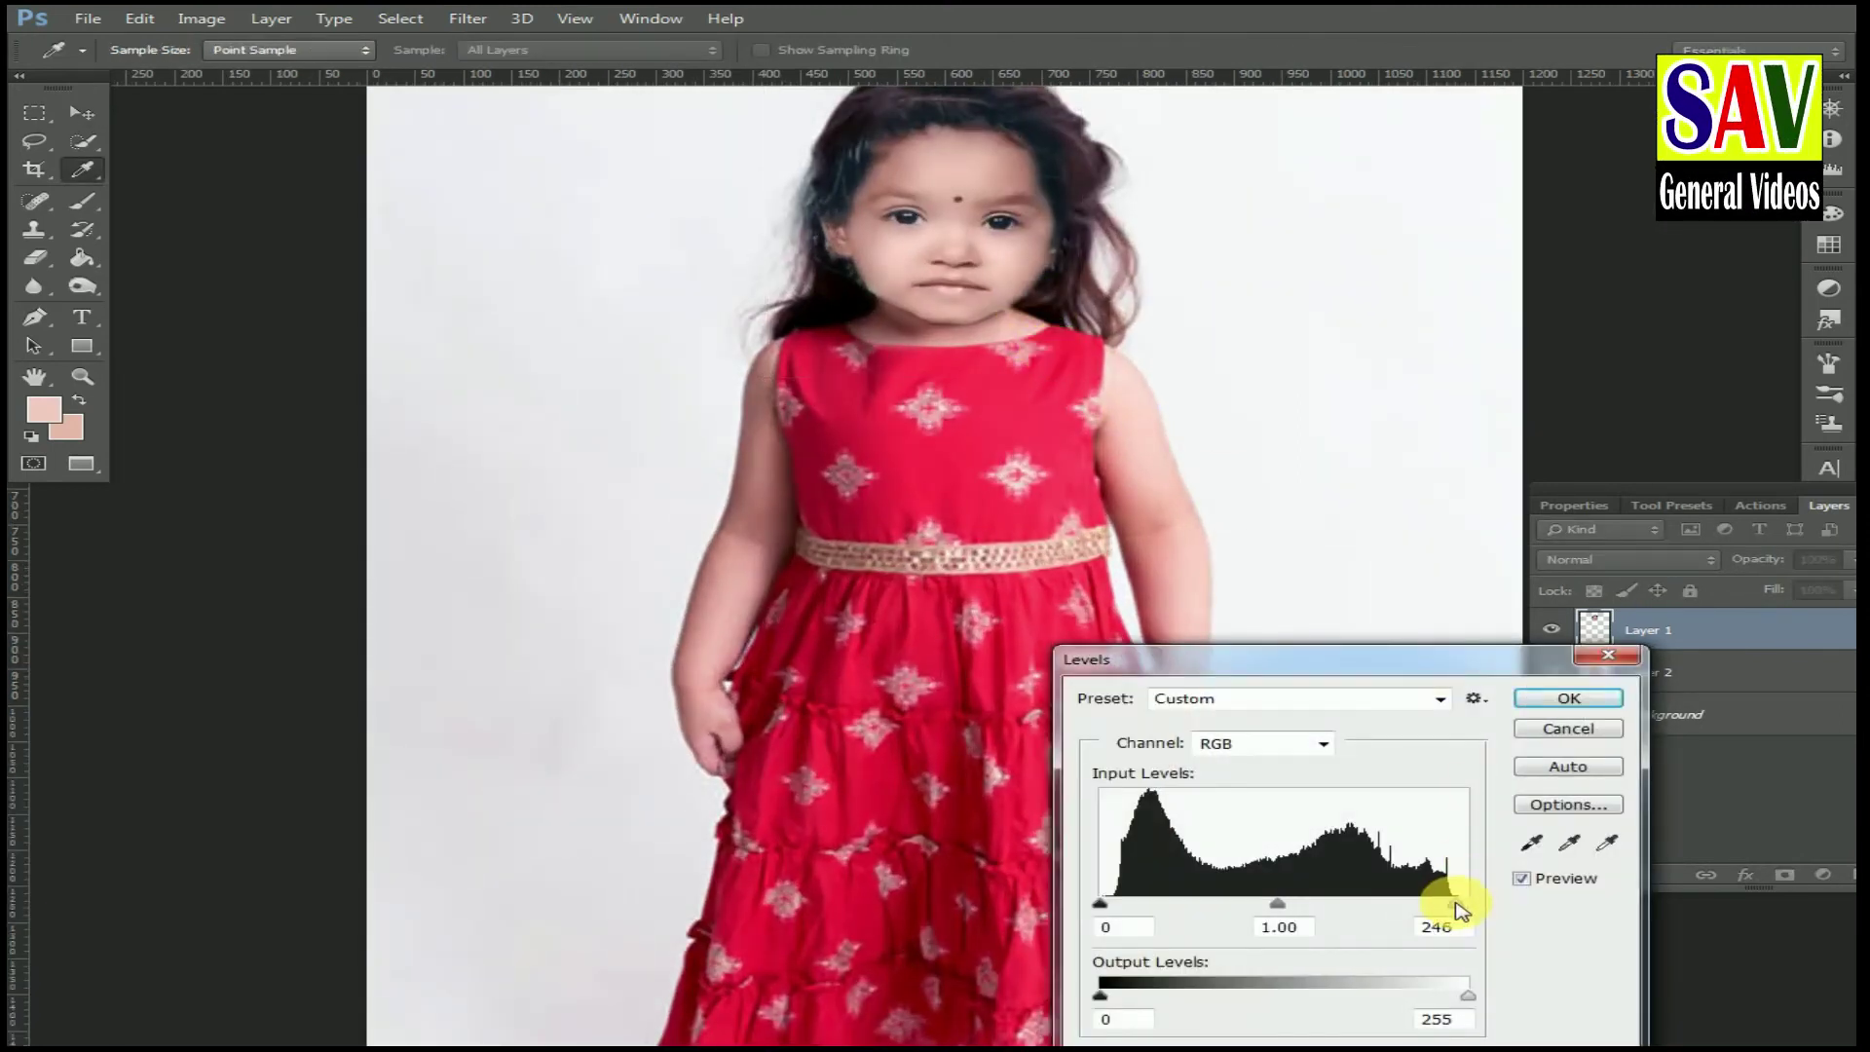
pyautogui.moveTo(1456, 906); pyautogui.dragTo(1448, 906)
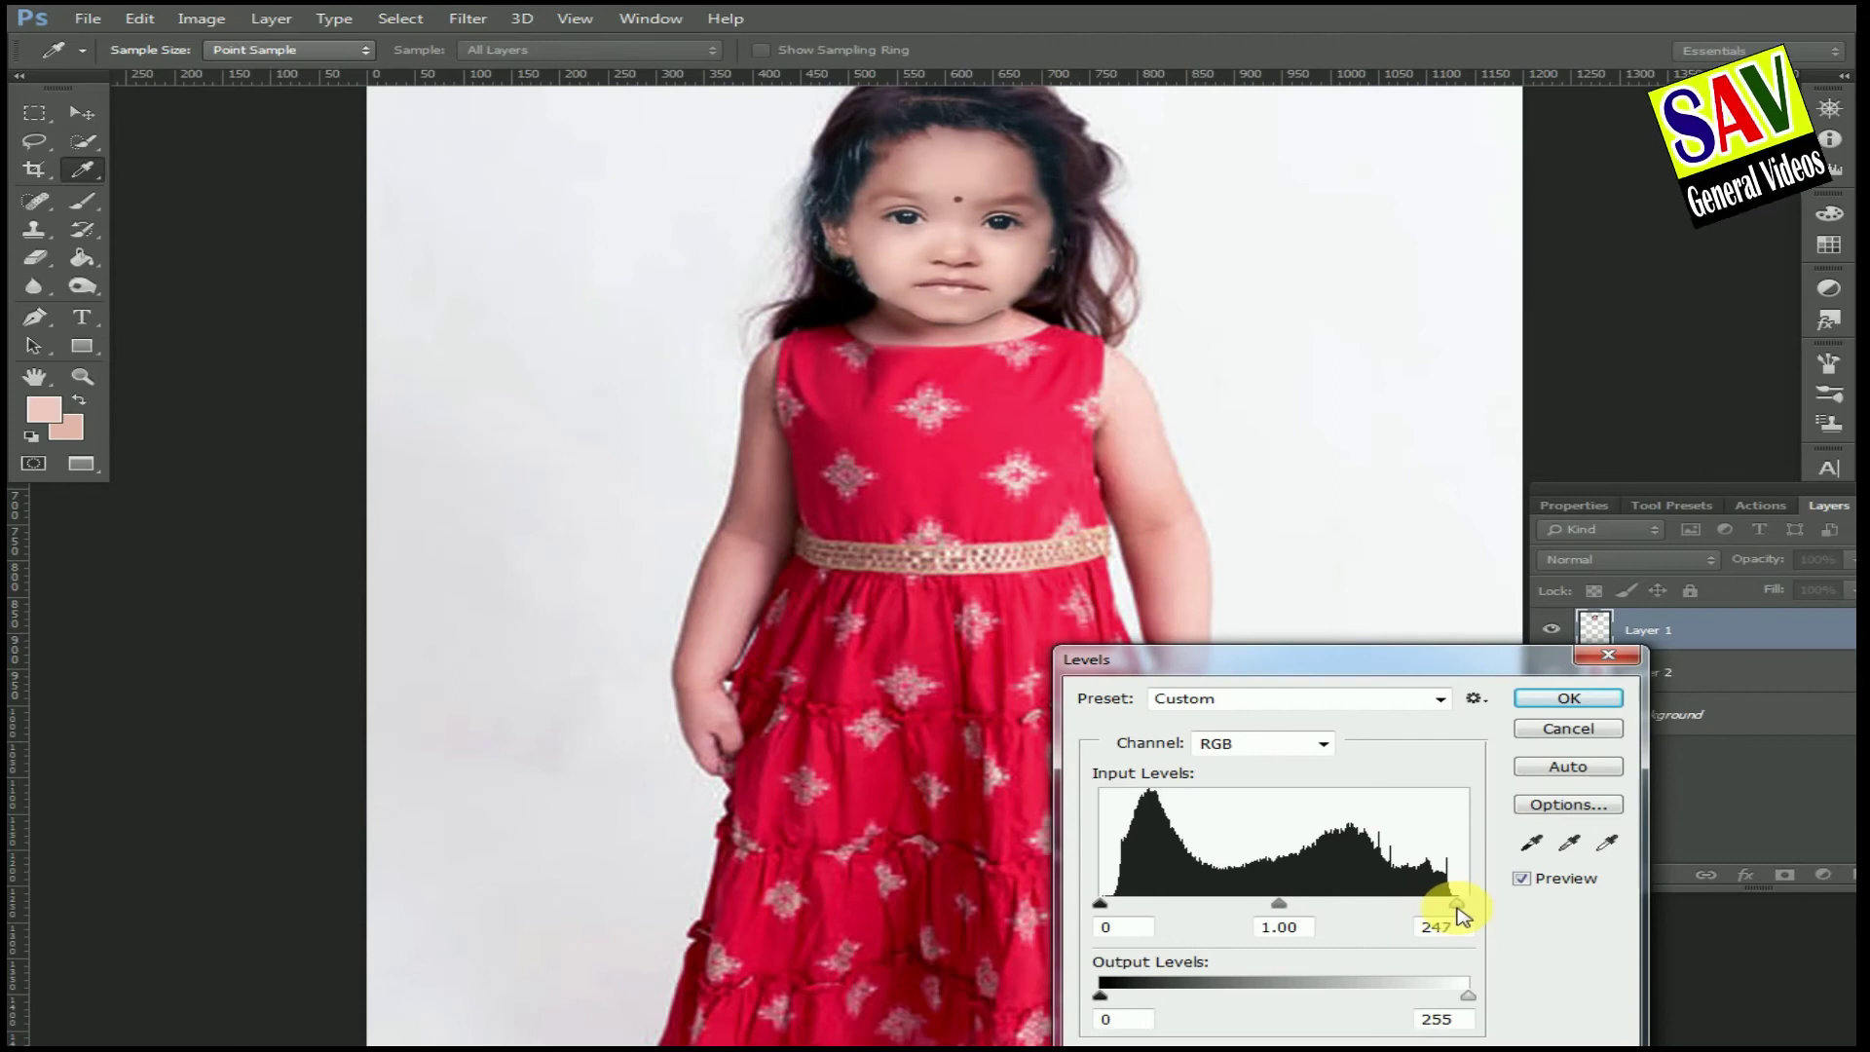
pyautogui.press('Return')
pyautogui.press('v')
pyautogui.hotkey('ctrl', '-')
pyautogui.click(987, 599)
pyautogui.hotkey('ctrl', '-')
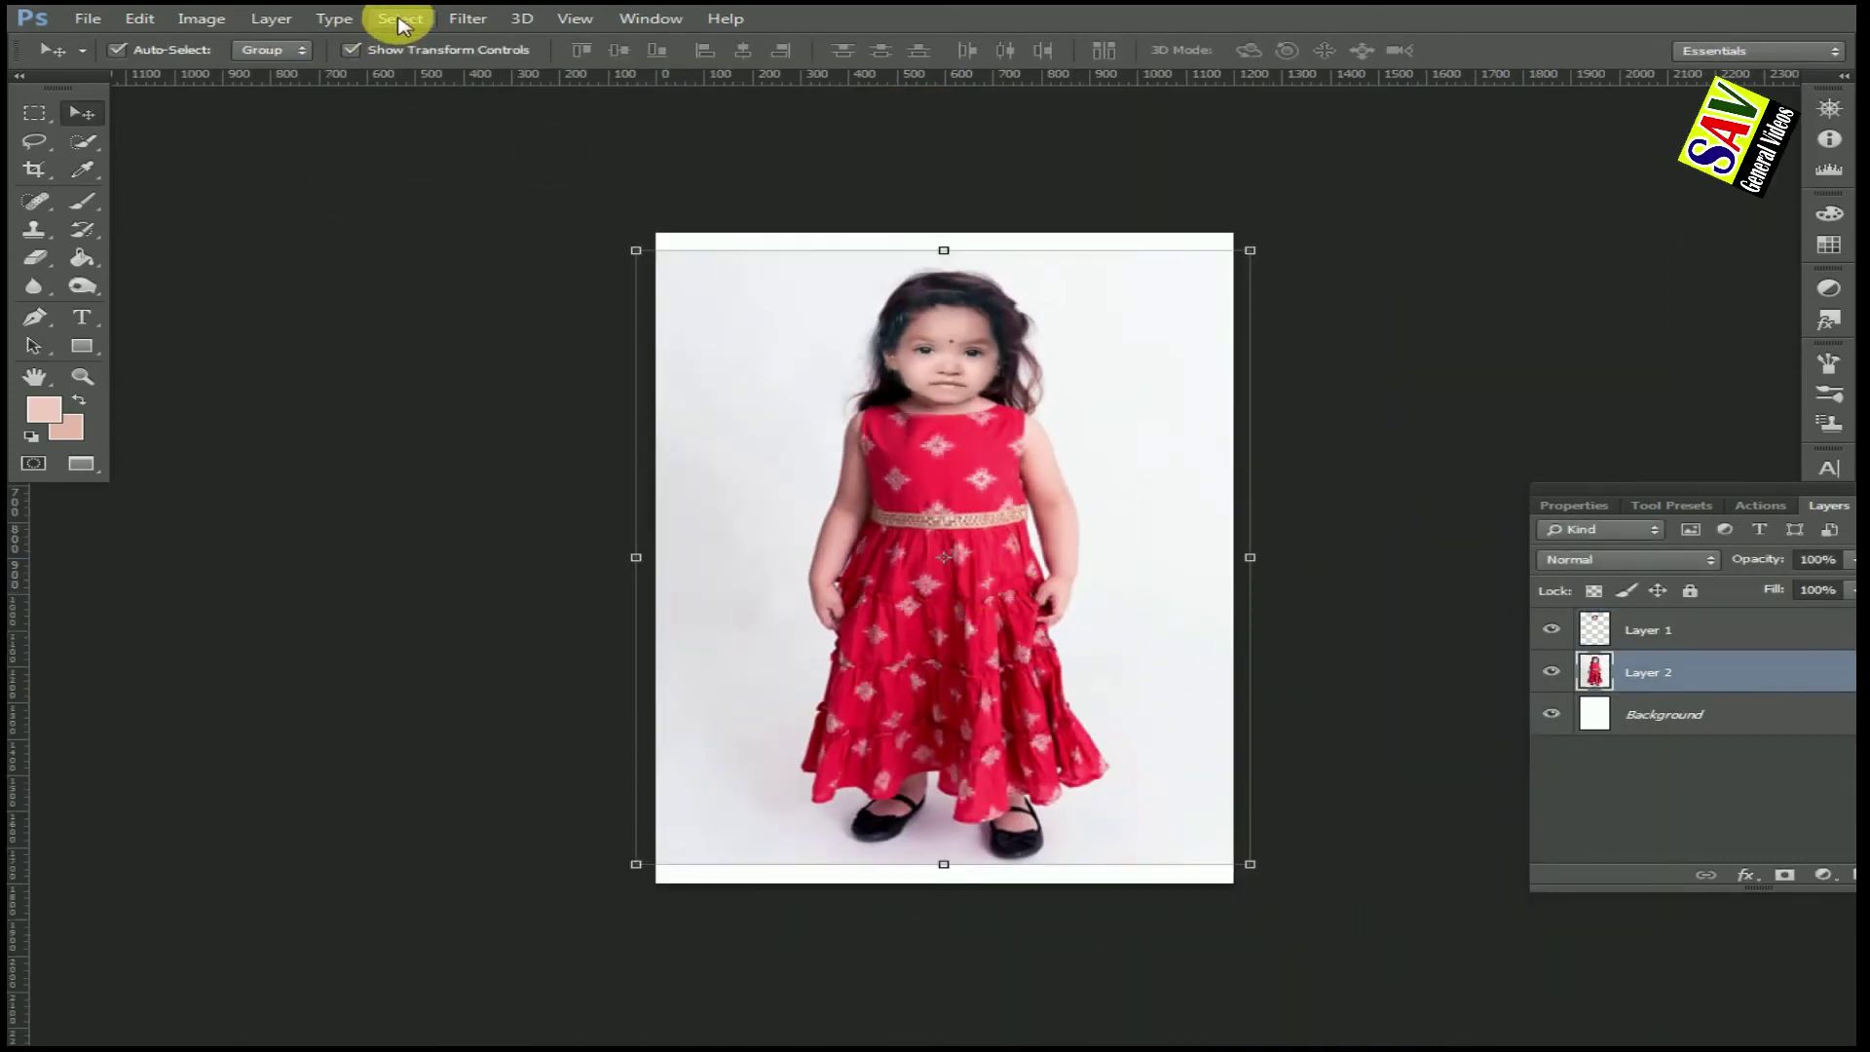
# Apply SkinFiner's Skin Tone-Lightening preset to the girl's body layer, Layer 2.
pyautogui.click(468, 19)
pyautogui.click(1048, 686)
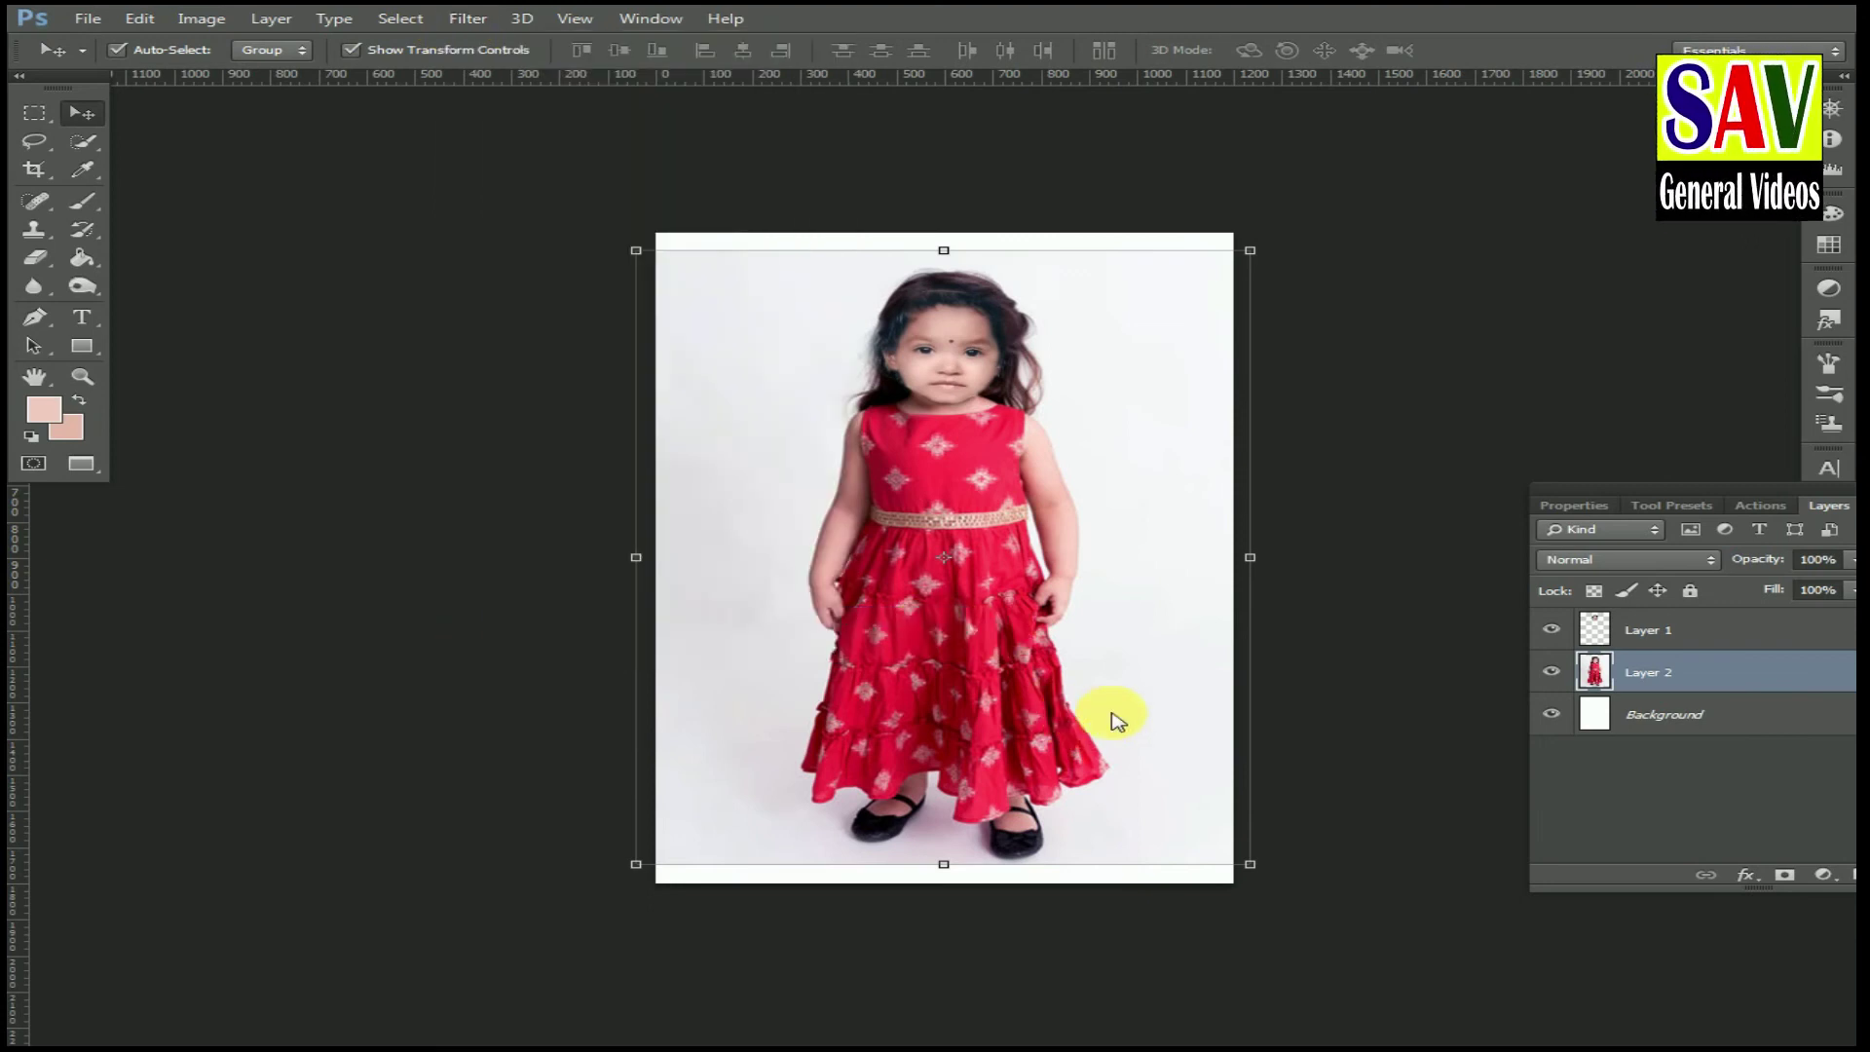
pyautogui.click(1549, 136)
pyautogui.click(1505, 172)
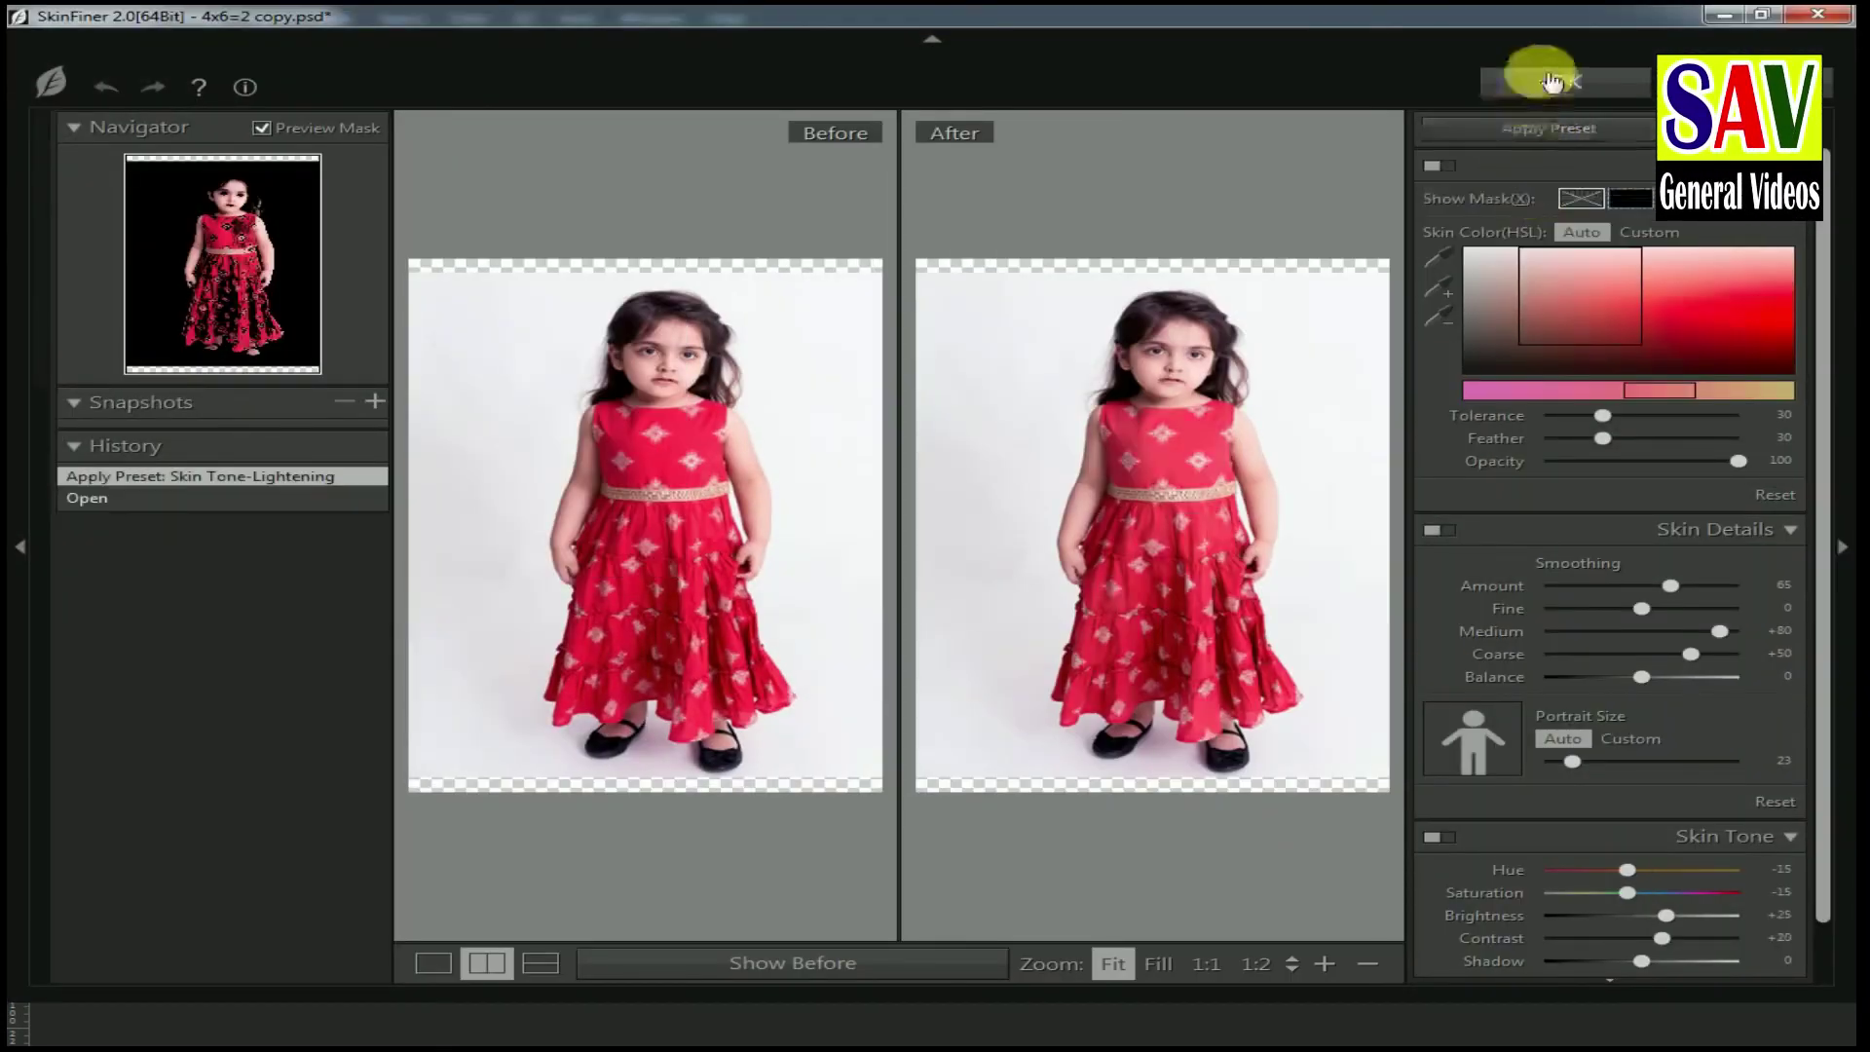
pyautogui.click(1552, 82)
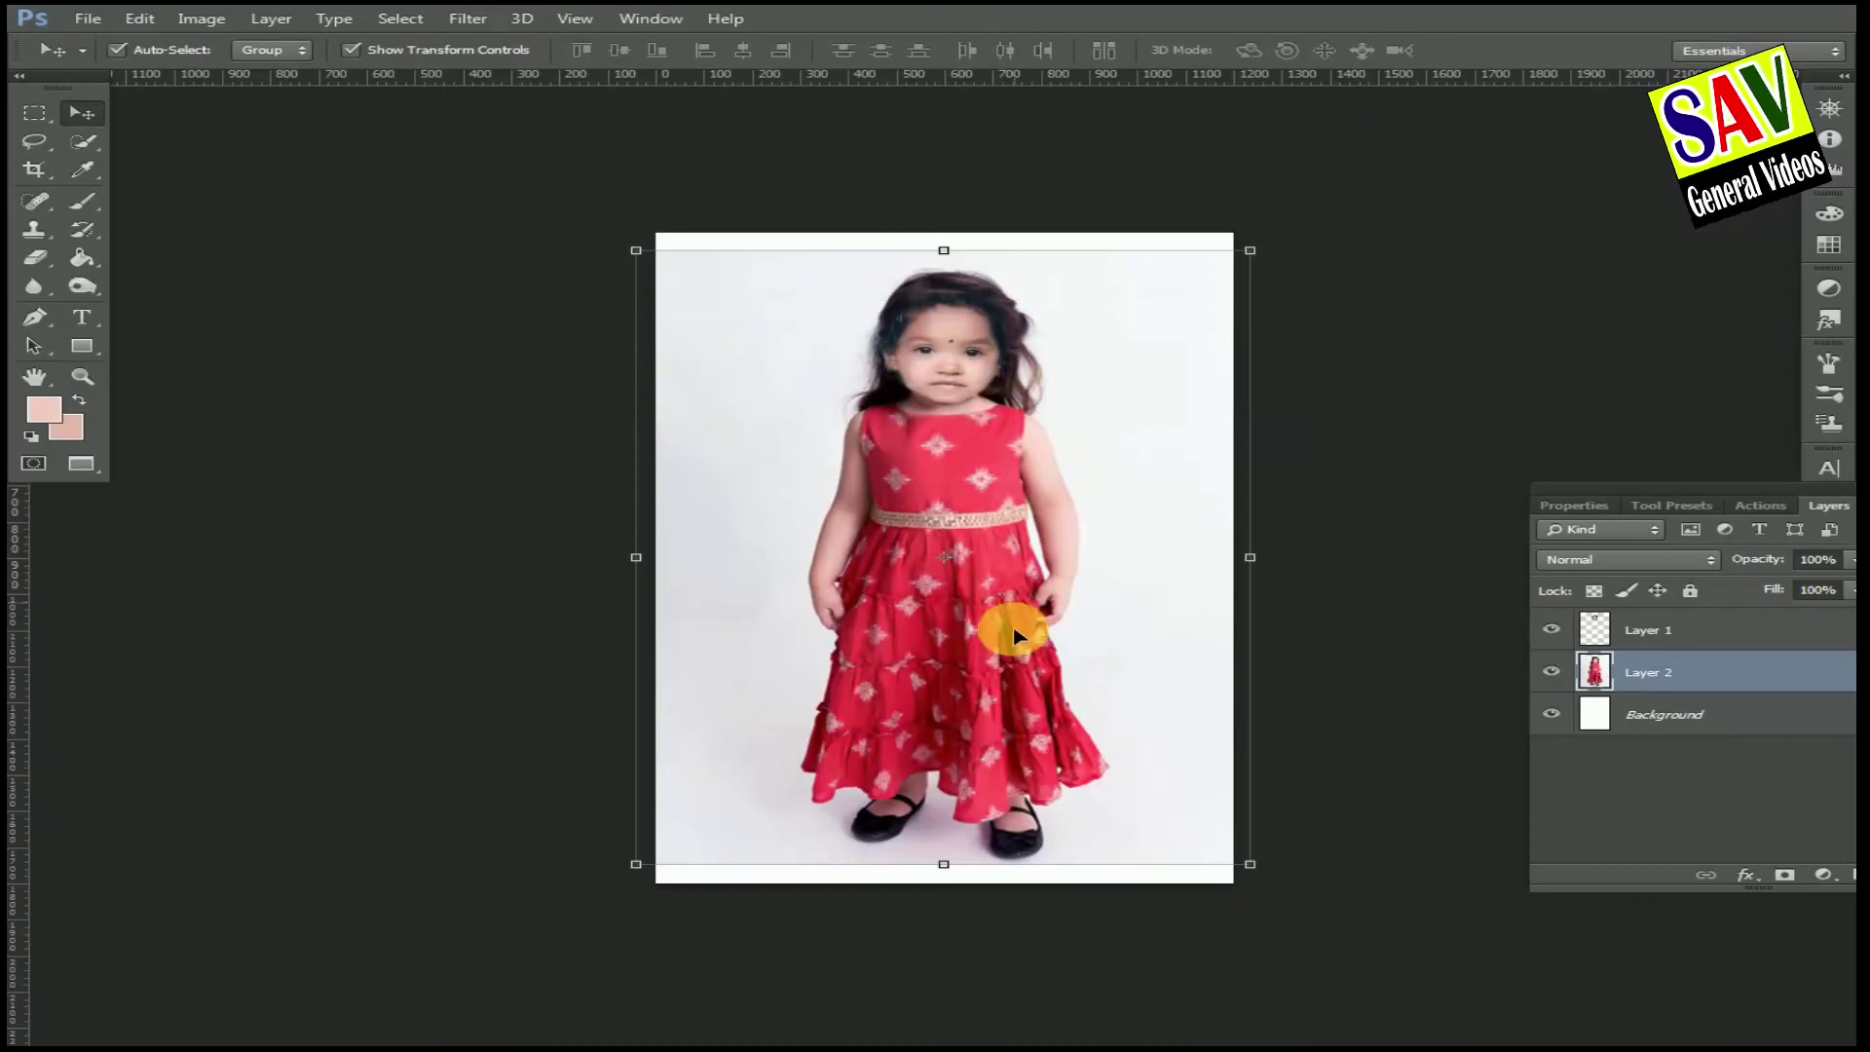
# Zoom out to check the composite, opening the File menu without choosing anything.
pyautogui.hotkey('ctrl', 'l')
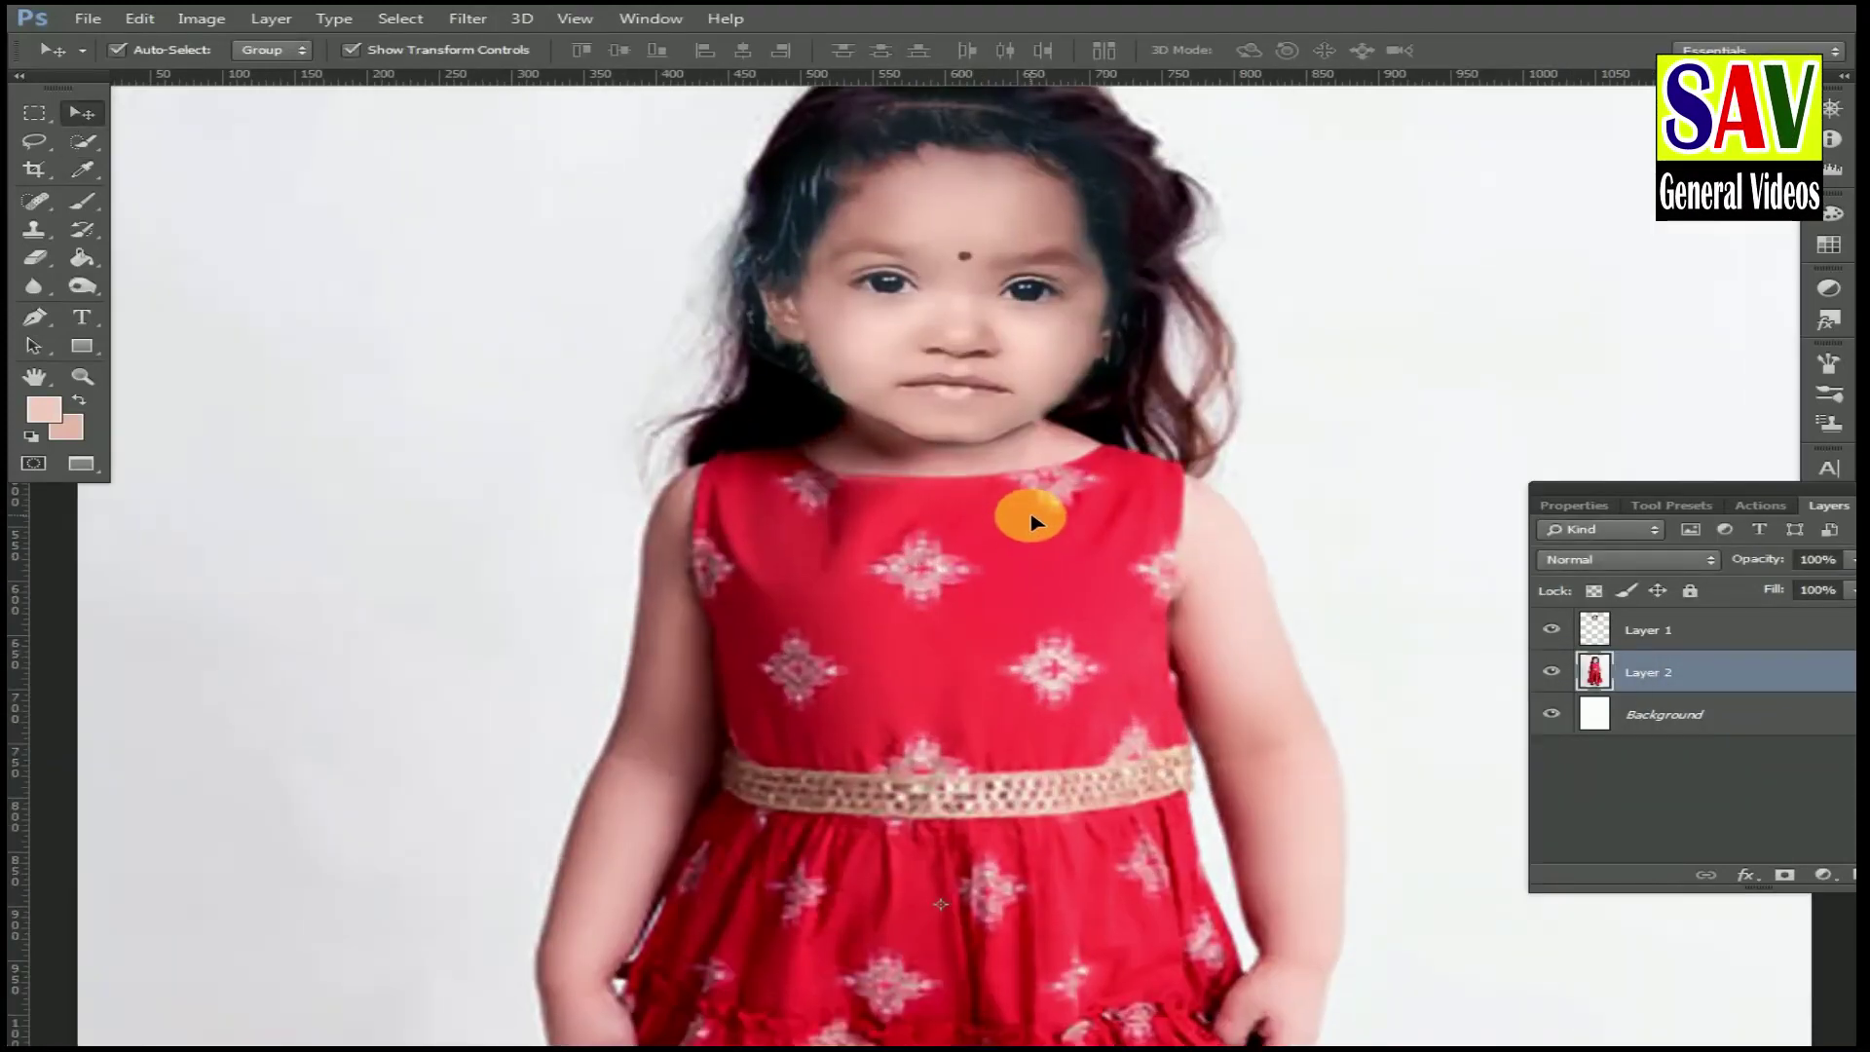
pyautogui.hotkey('ctrl', '-')
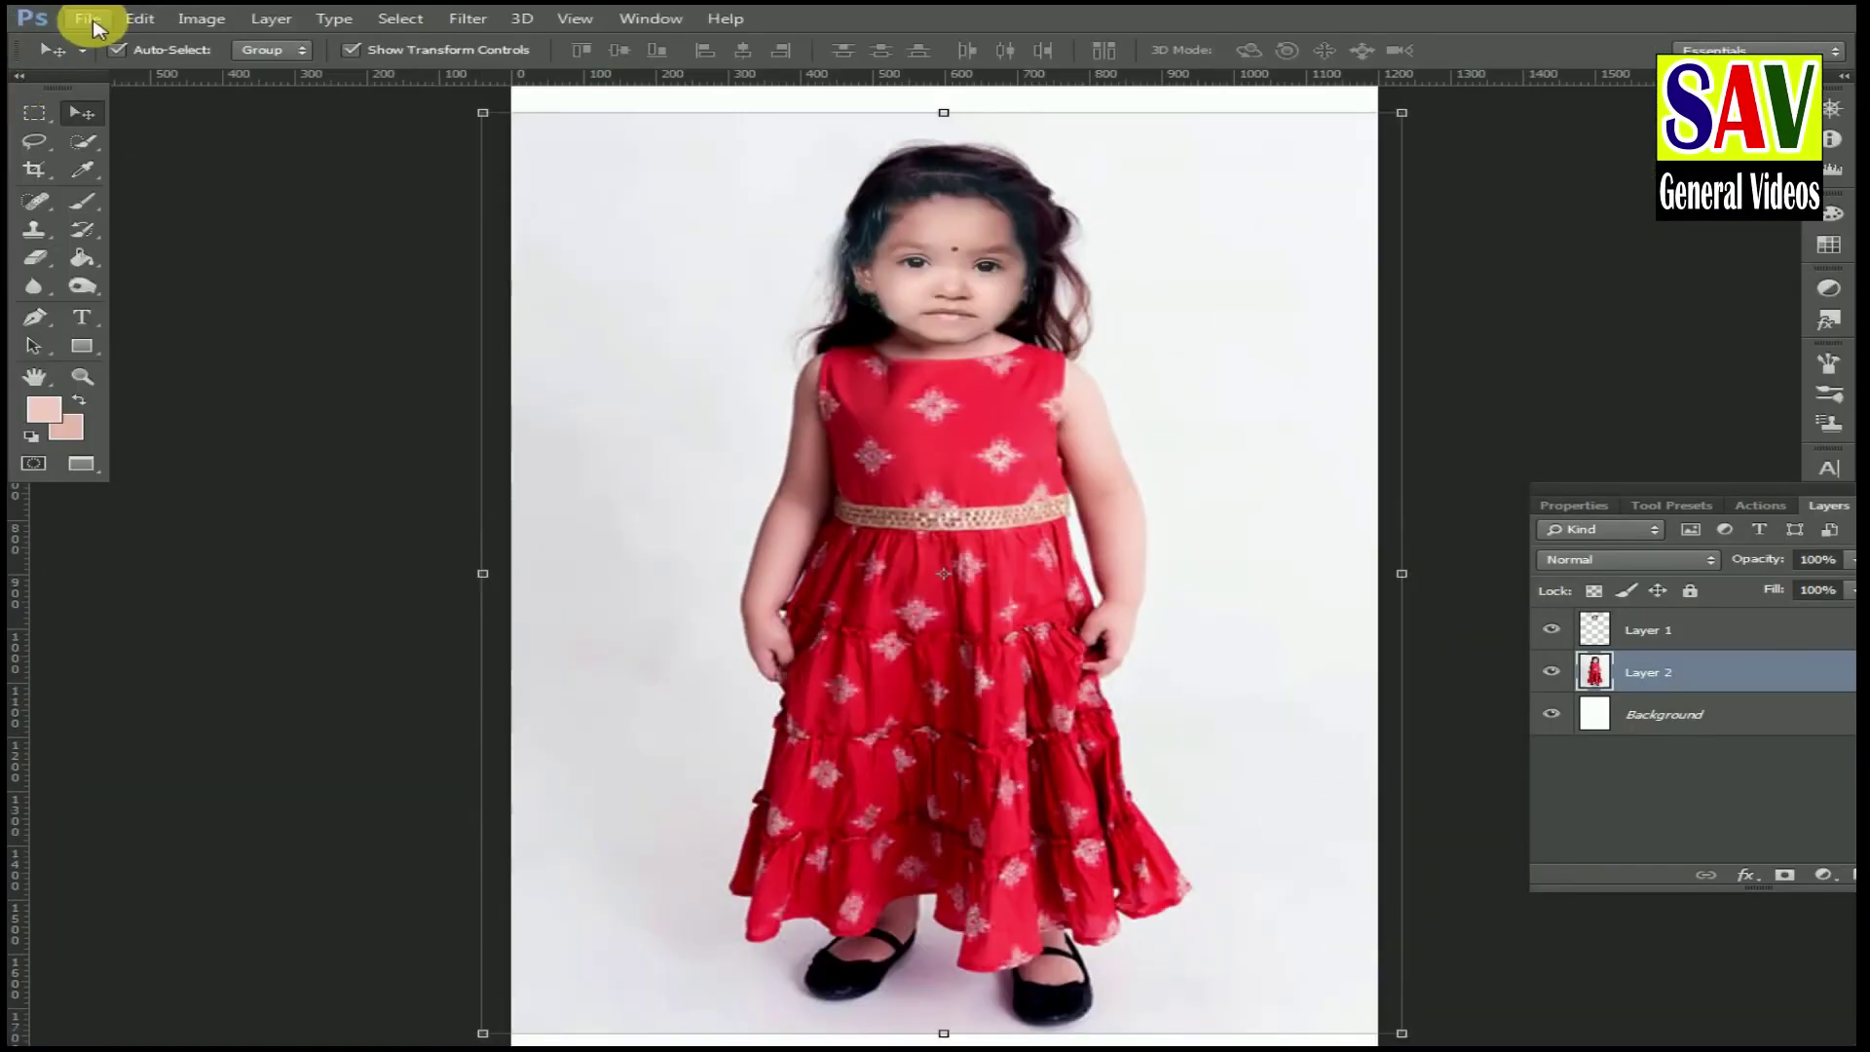
pyautogui.click(87, 18)
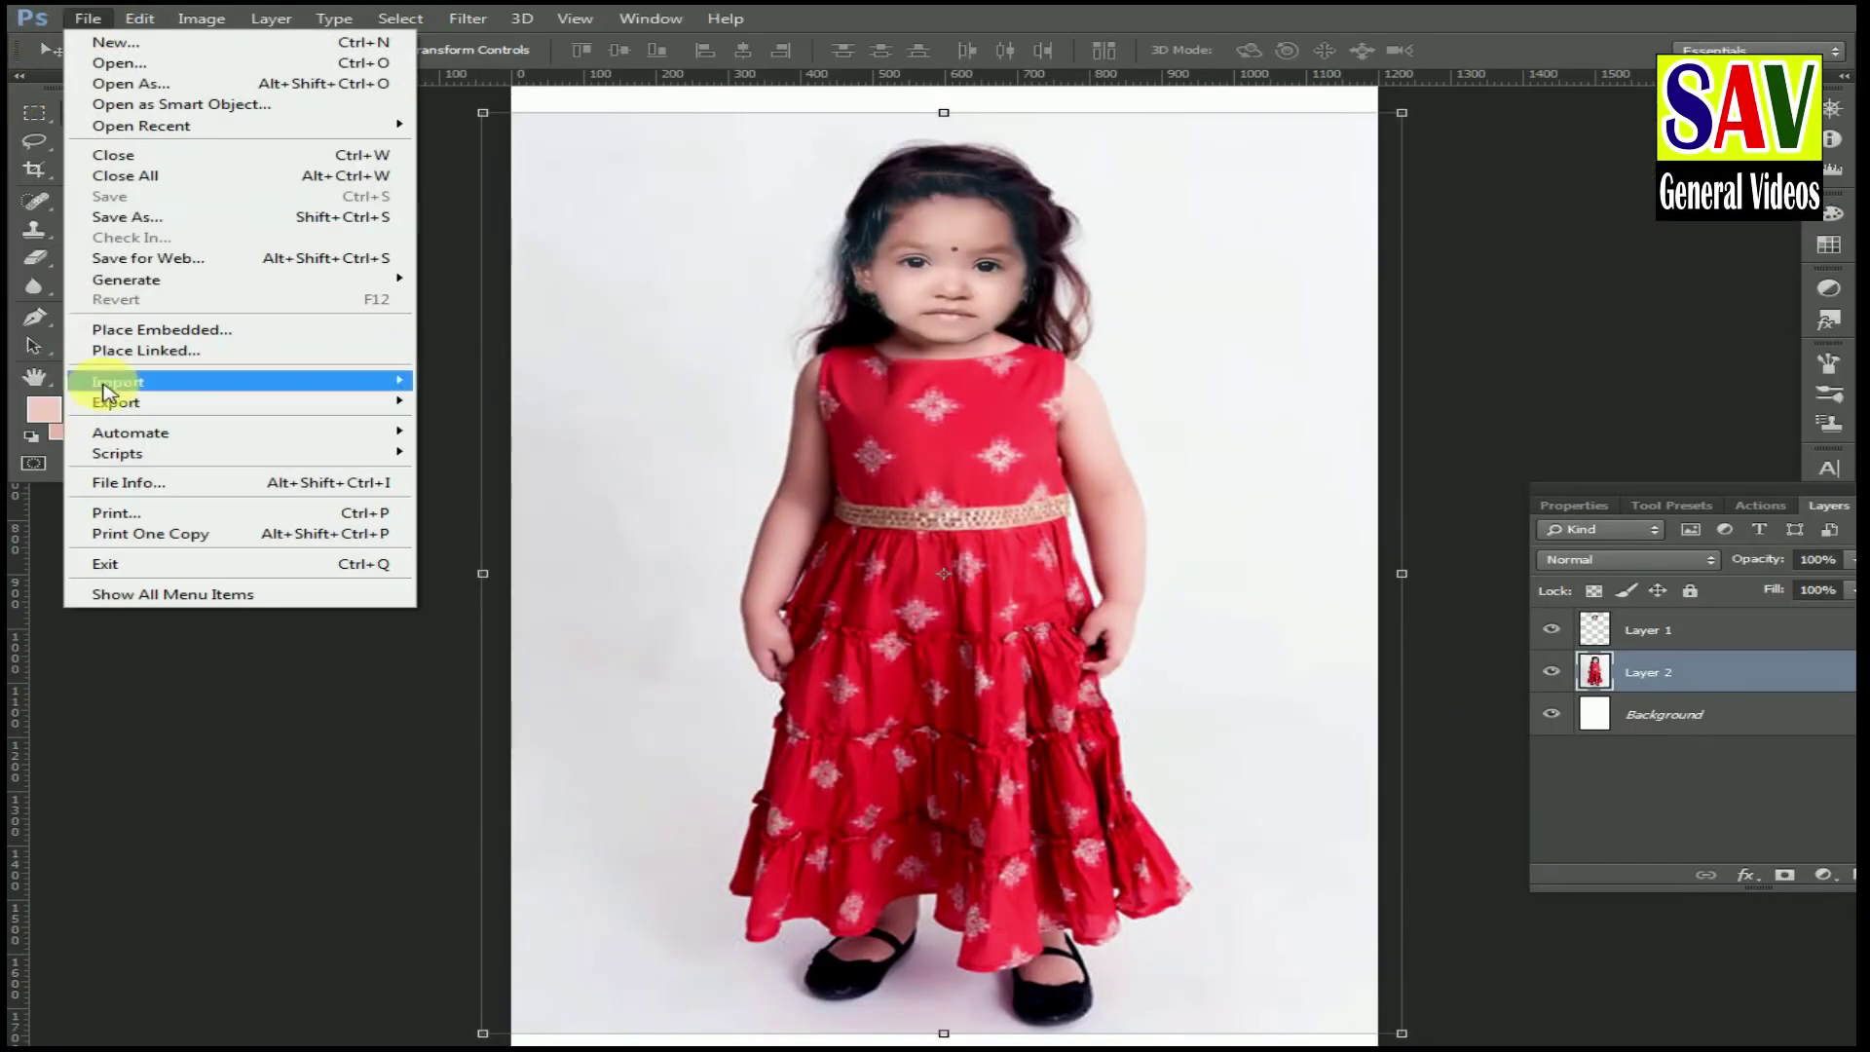
pyautogui.click(736, 297)
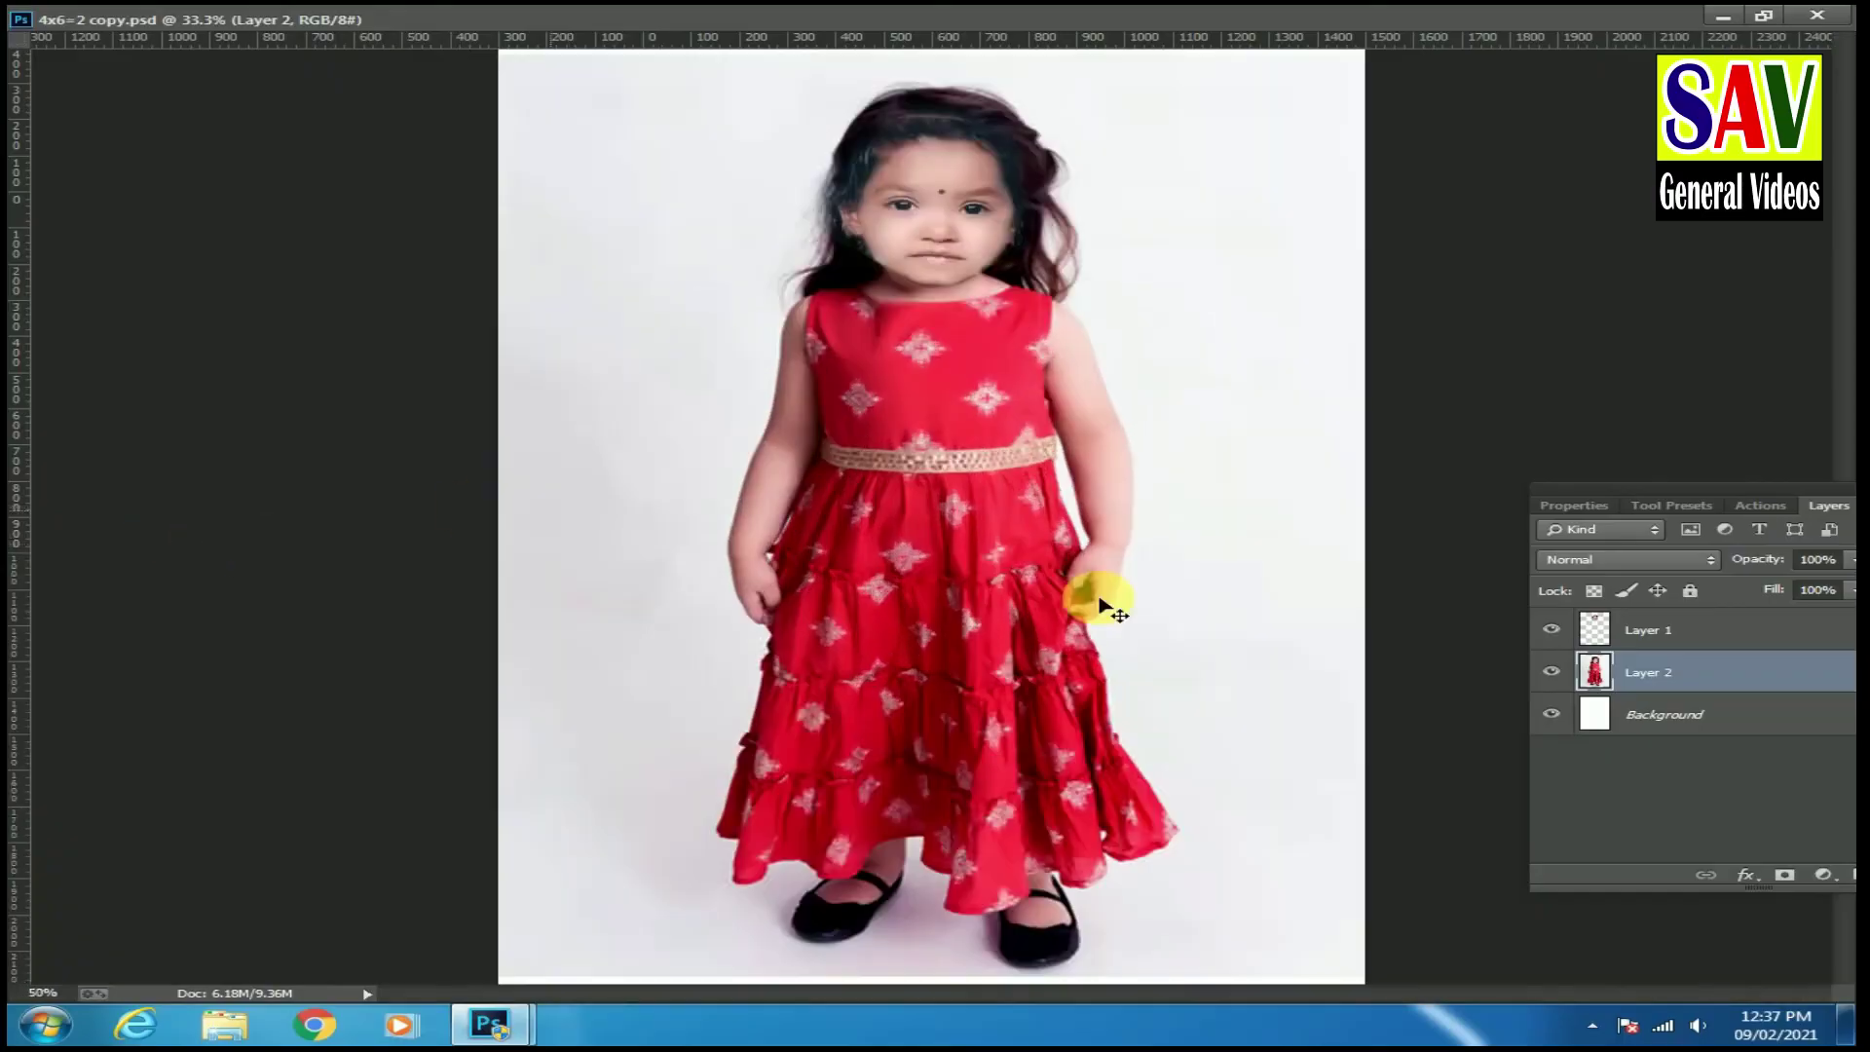
pyautogui.scroll(3, 1046, 478)
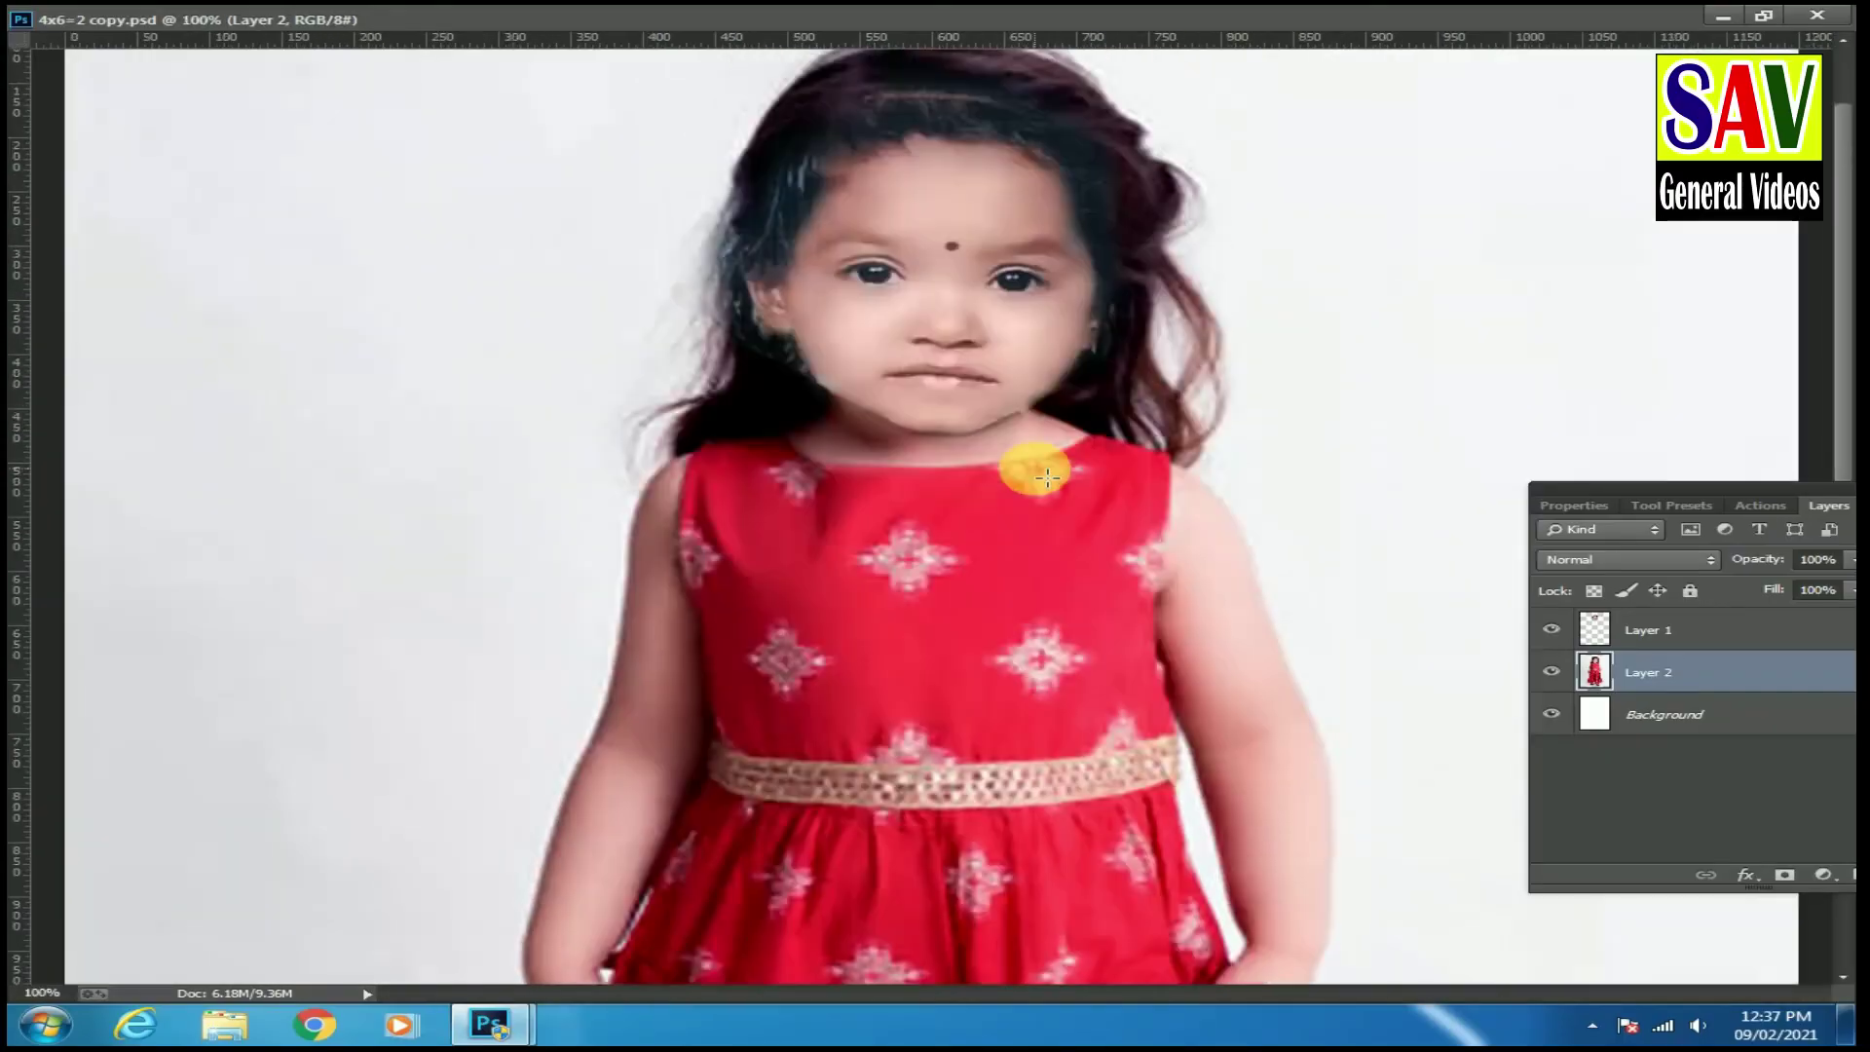
# Erase the face layer's edge along the hair with the Eraser at 44% opacity, using a smaller brush.
pyautogui.scroll(3, 1035, 468)
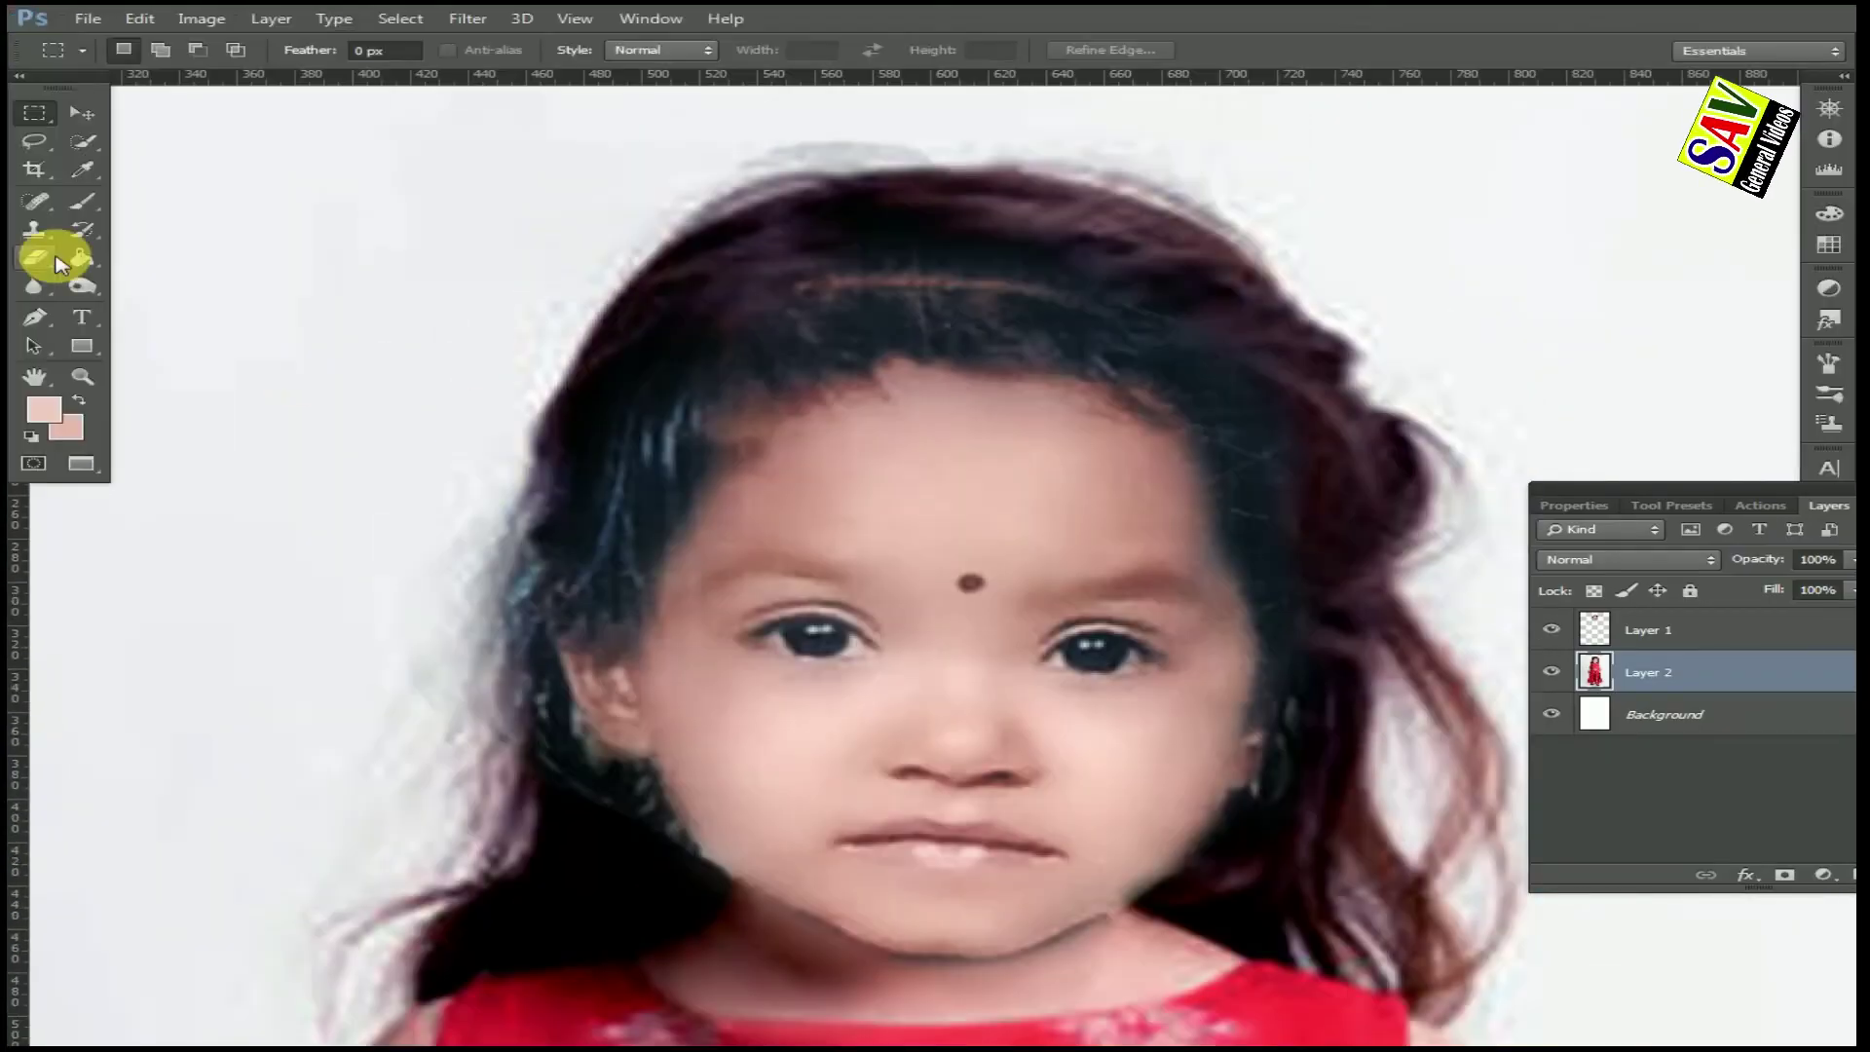
pyautogui.click(36, 258)
pyautogui.click(501, 51)
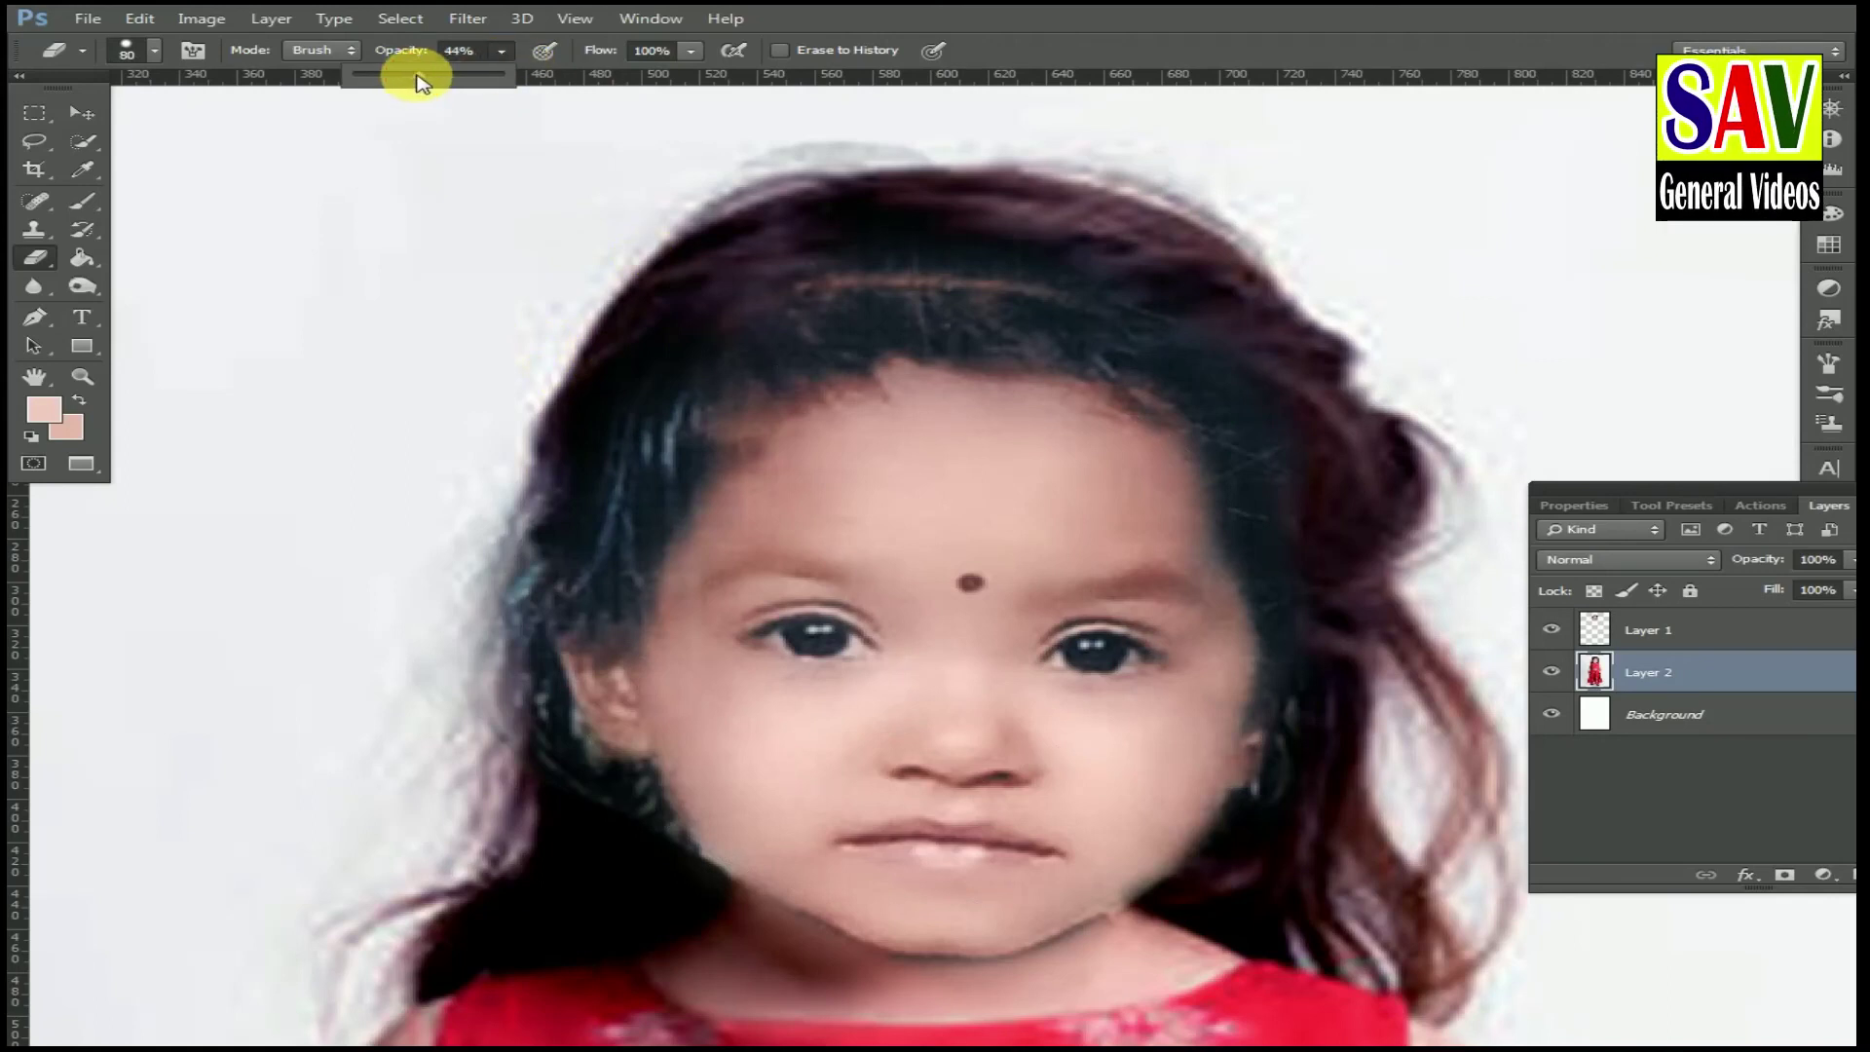
pyautogui.moveTo(722, 388); pyautogui.dragTo(535, 409)
pyautogui.hotkey('ctrl', 'z')
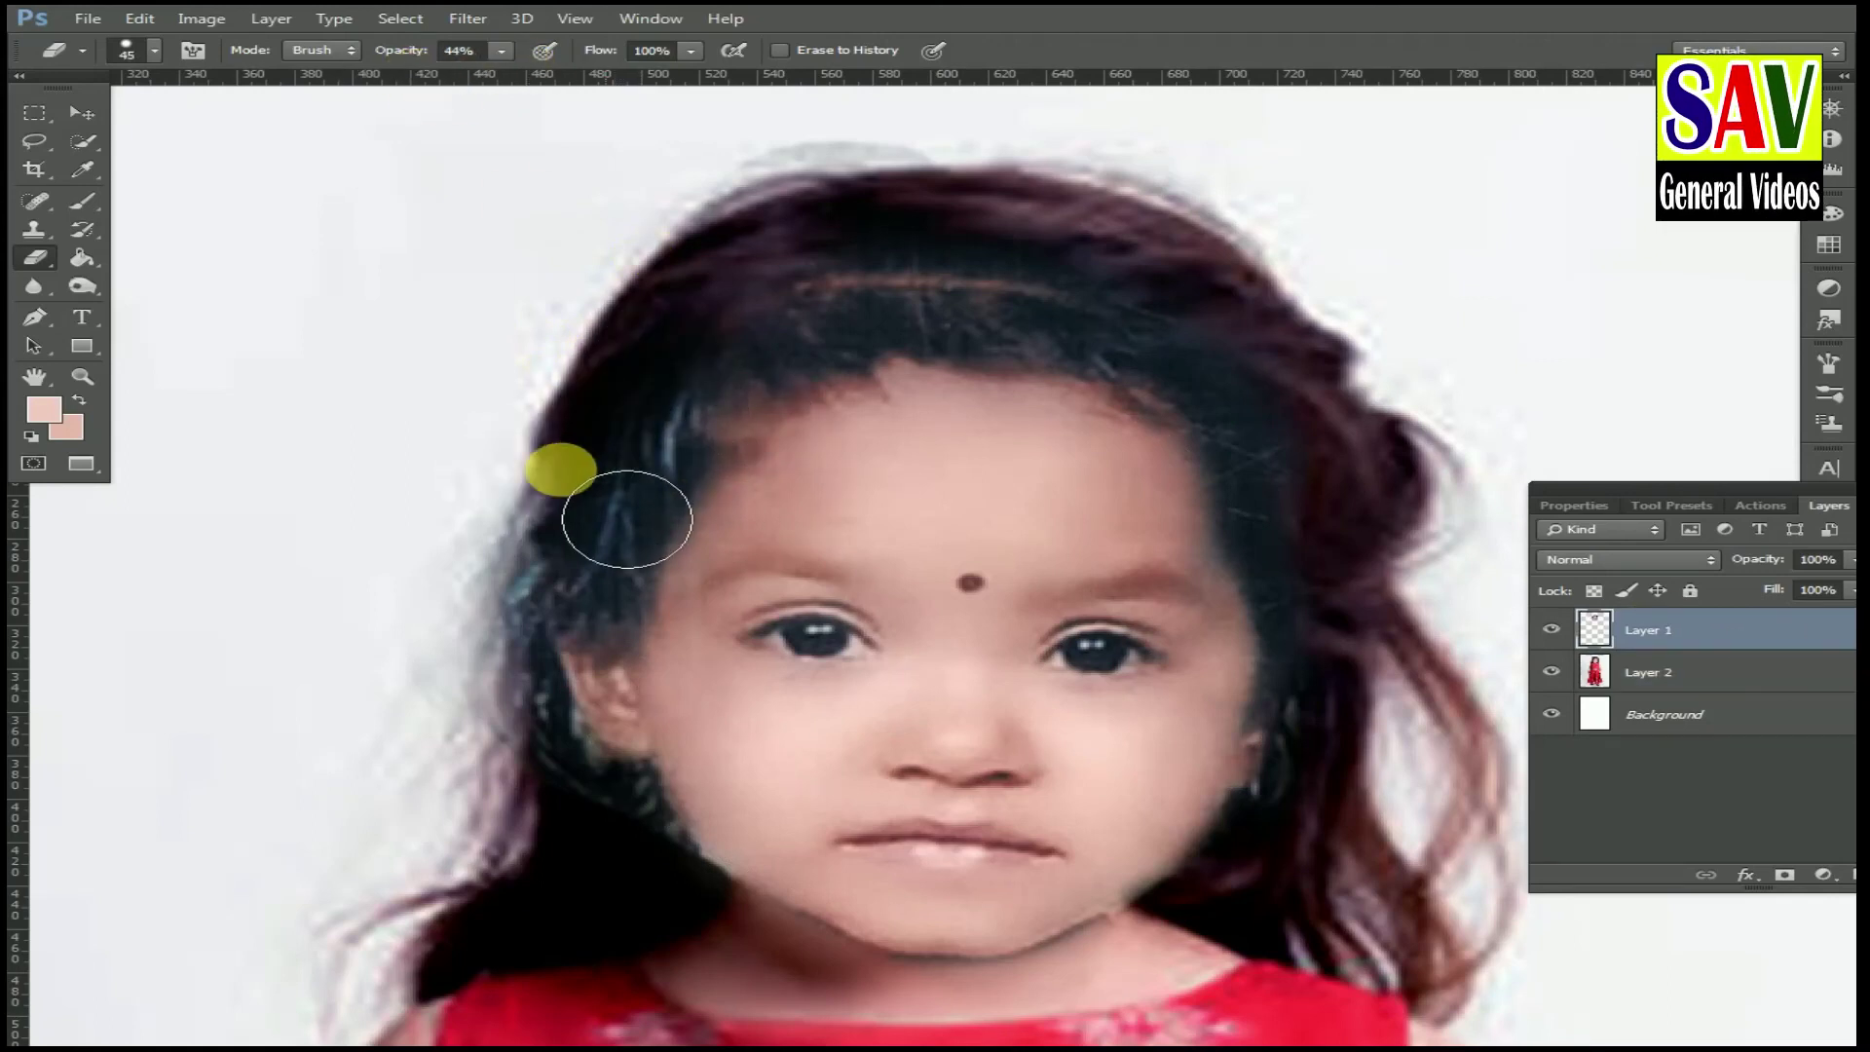
pyautogui.press('[')
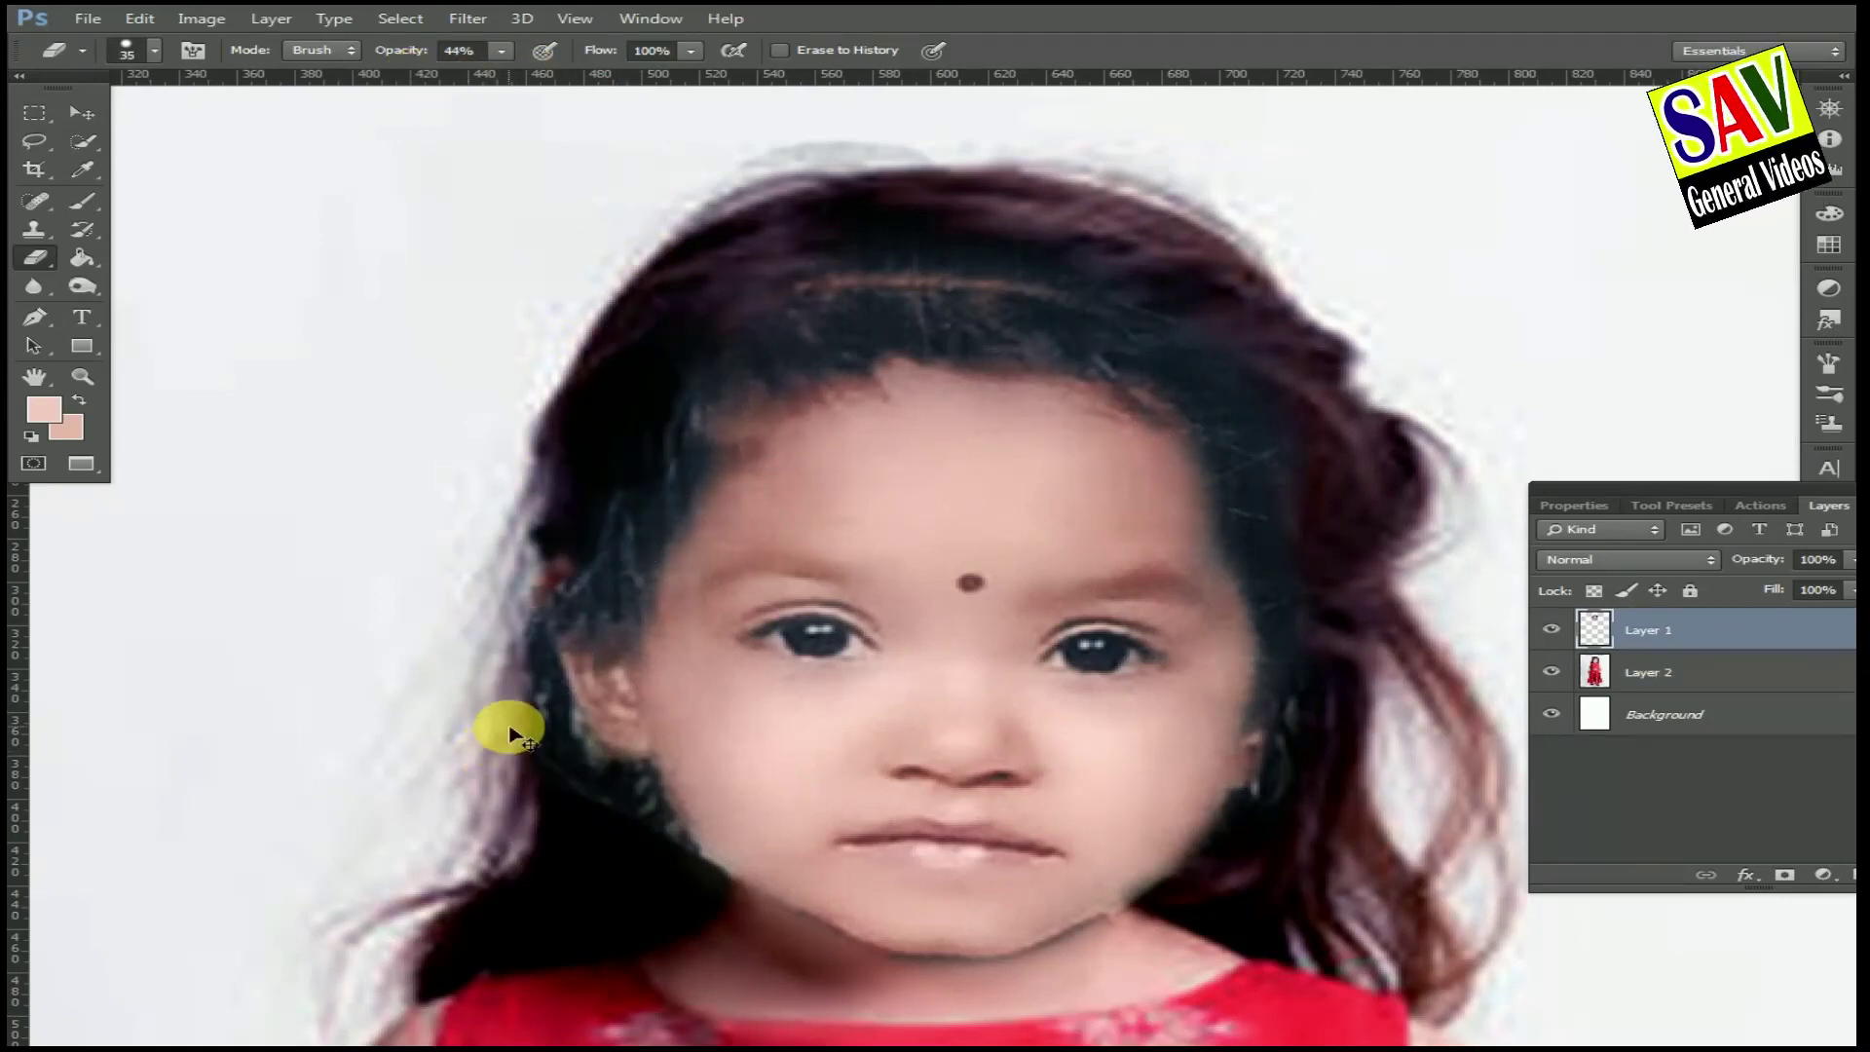
pyautogui.press('[')
pyautogui.press('[')
pyautogui.press('[')
pyautogui.hotkey('ctrl', '+')
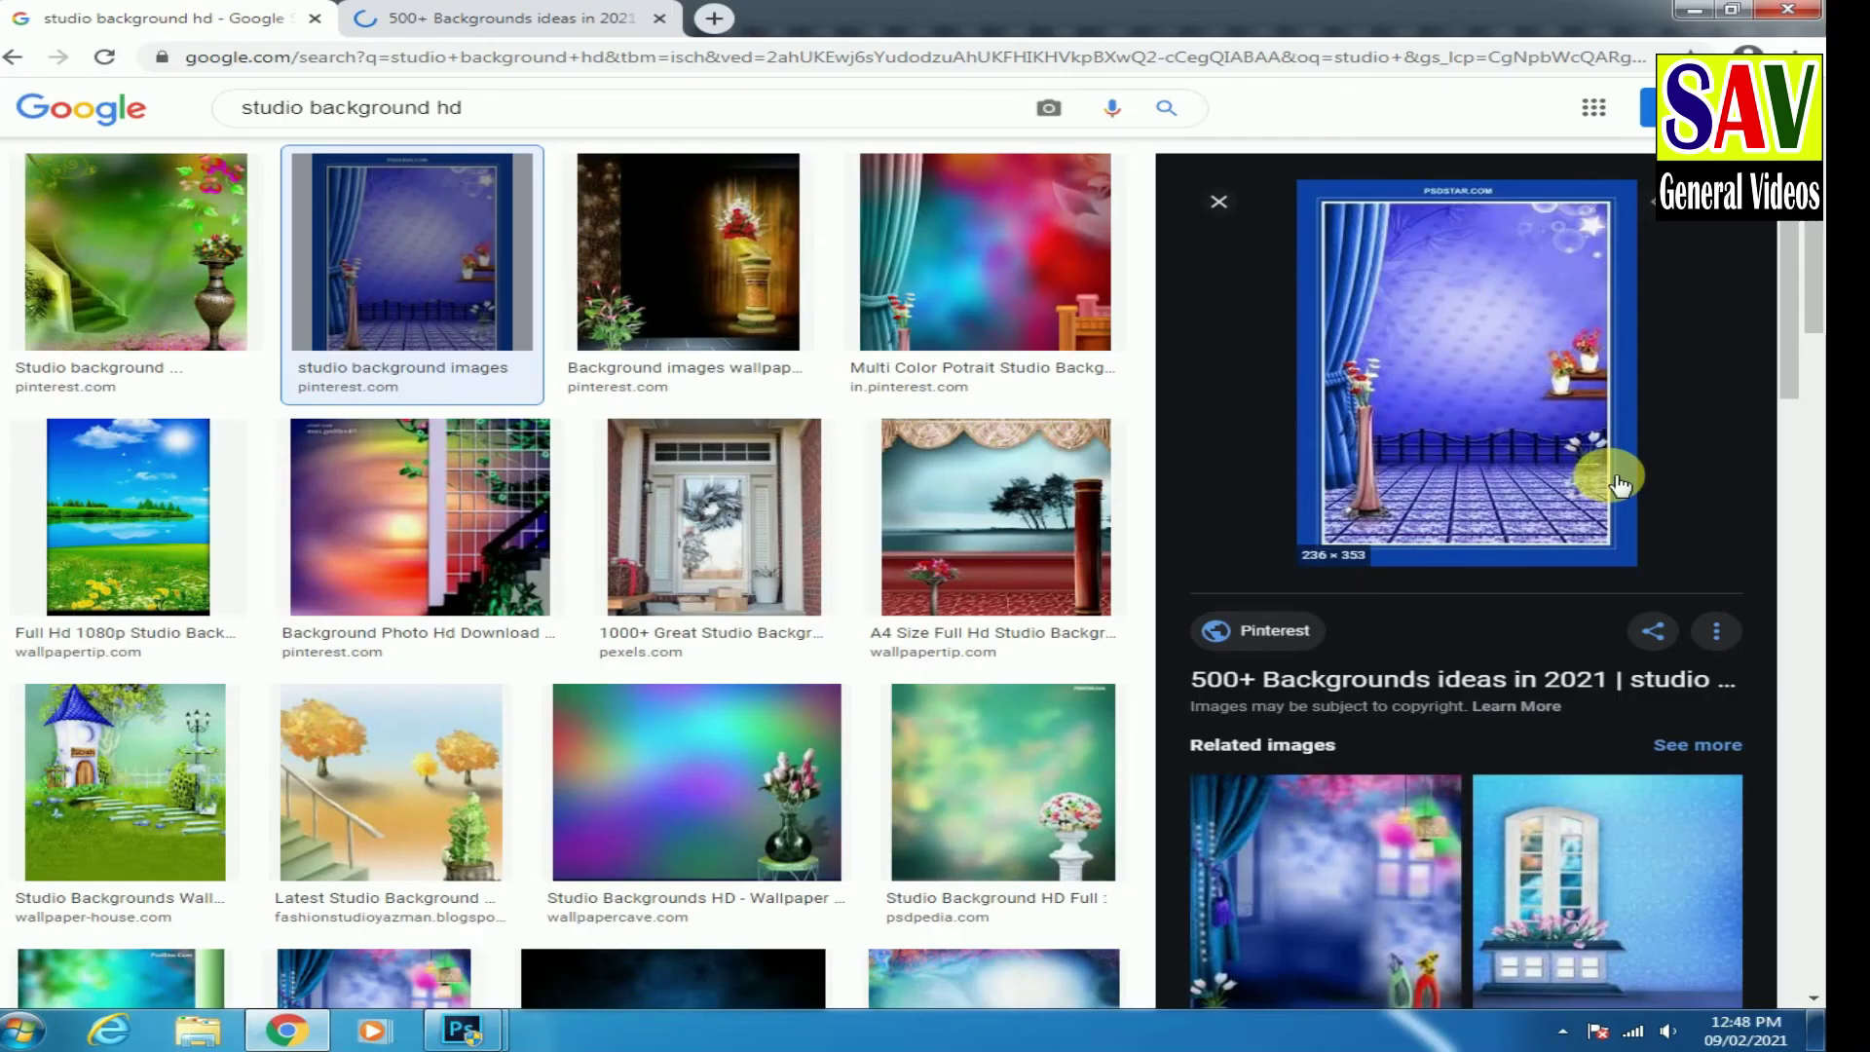
# Copy the blue curtain studio backdrop image from the Chrome image search.
pyautogui.rightClick(1578, 370)
pyautogui.click(1598, 653)
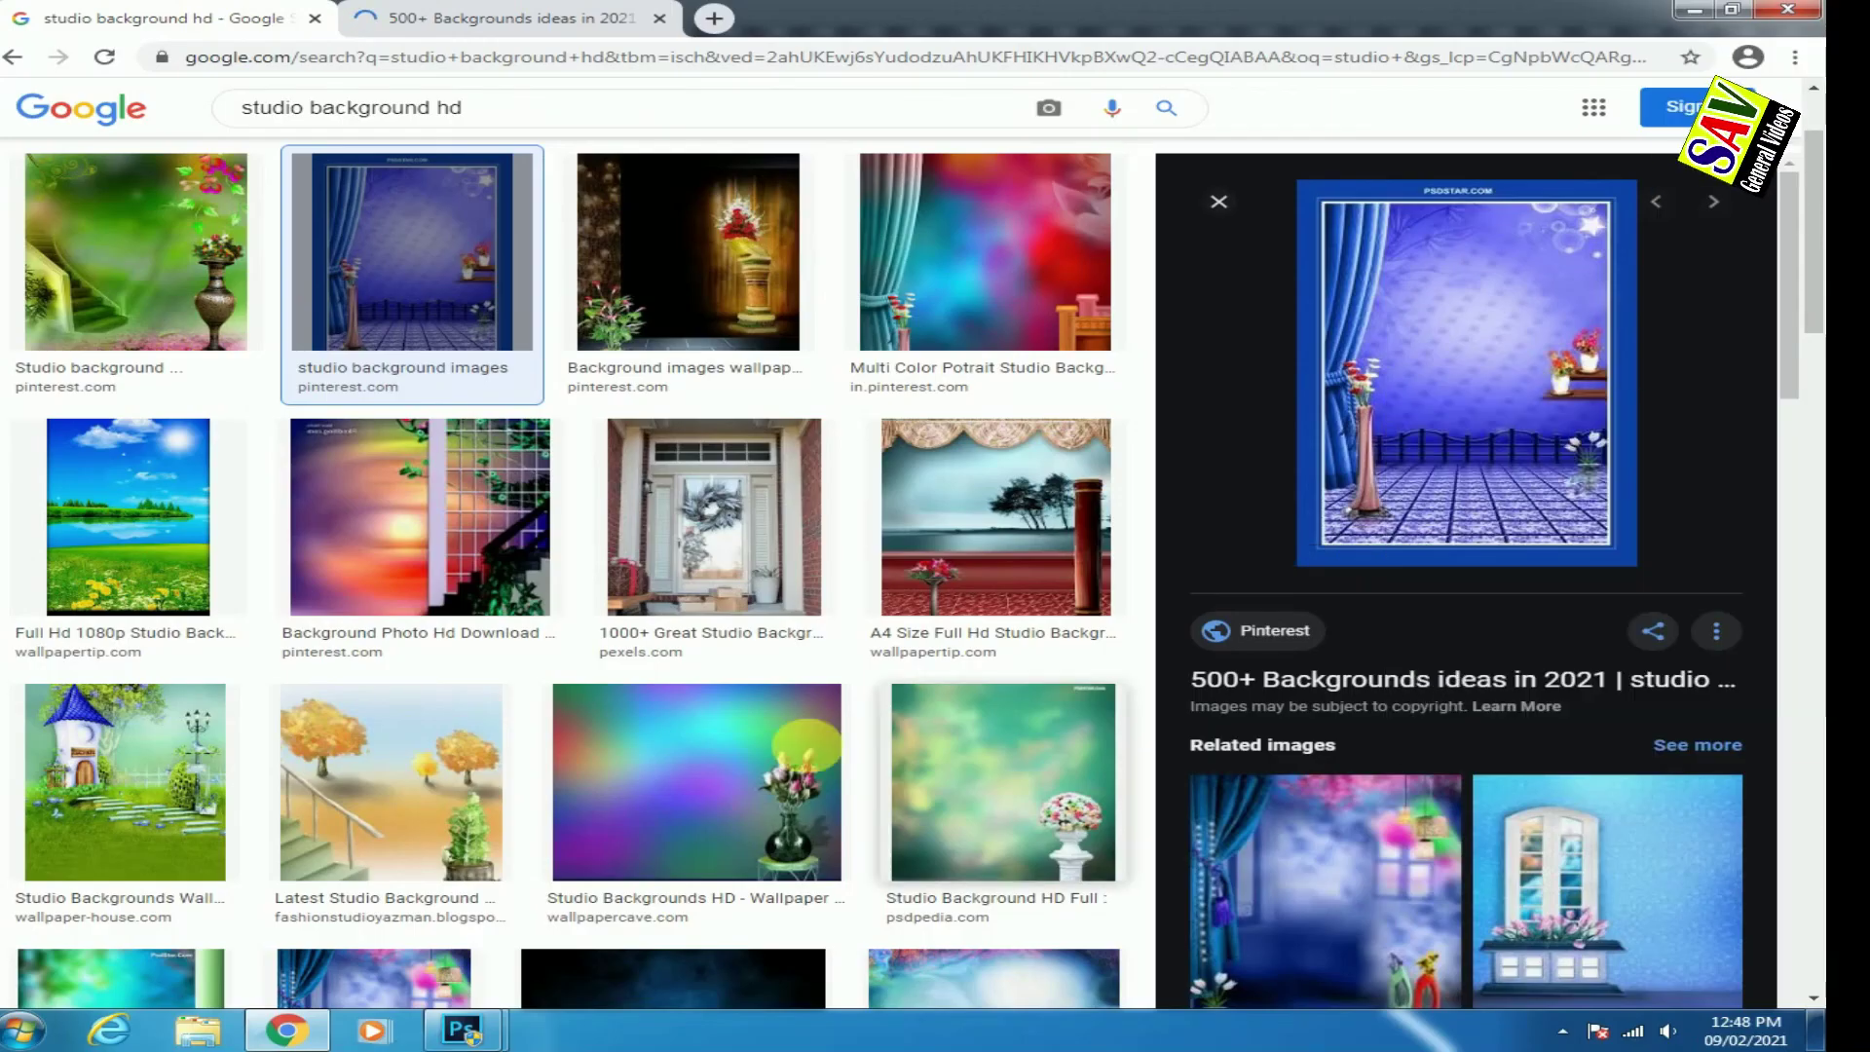
pyautogui.click(463, 1030)
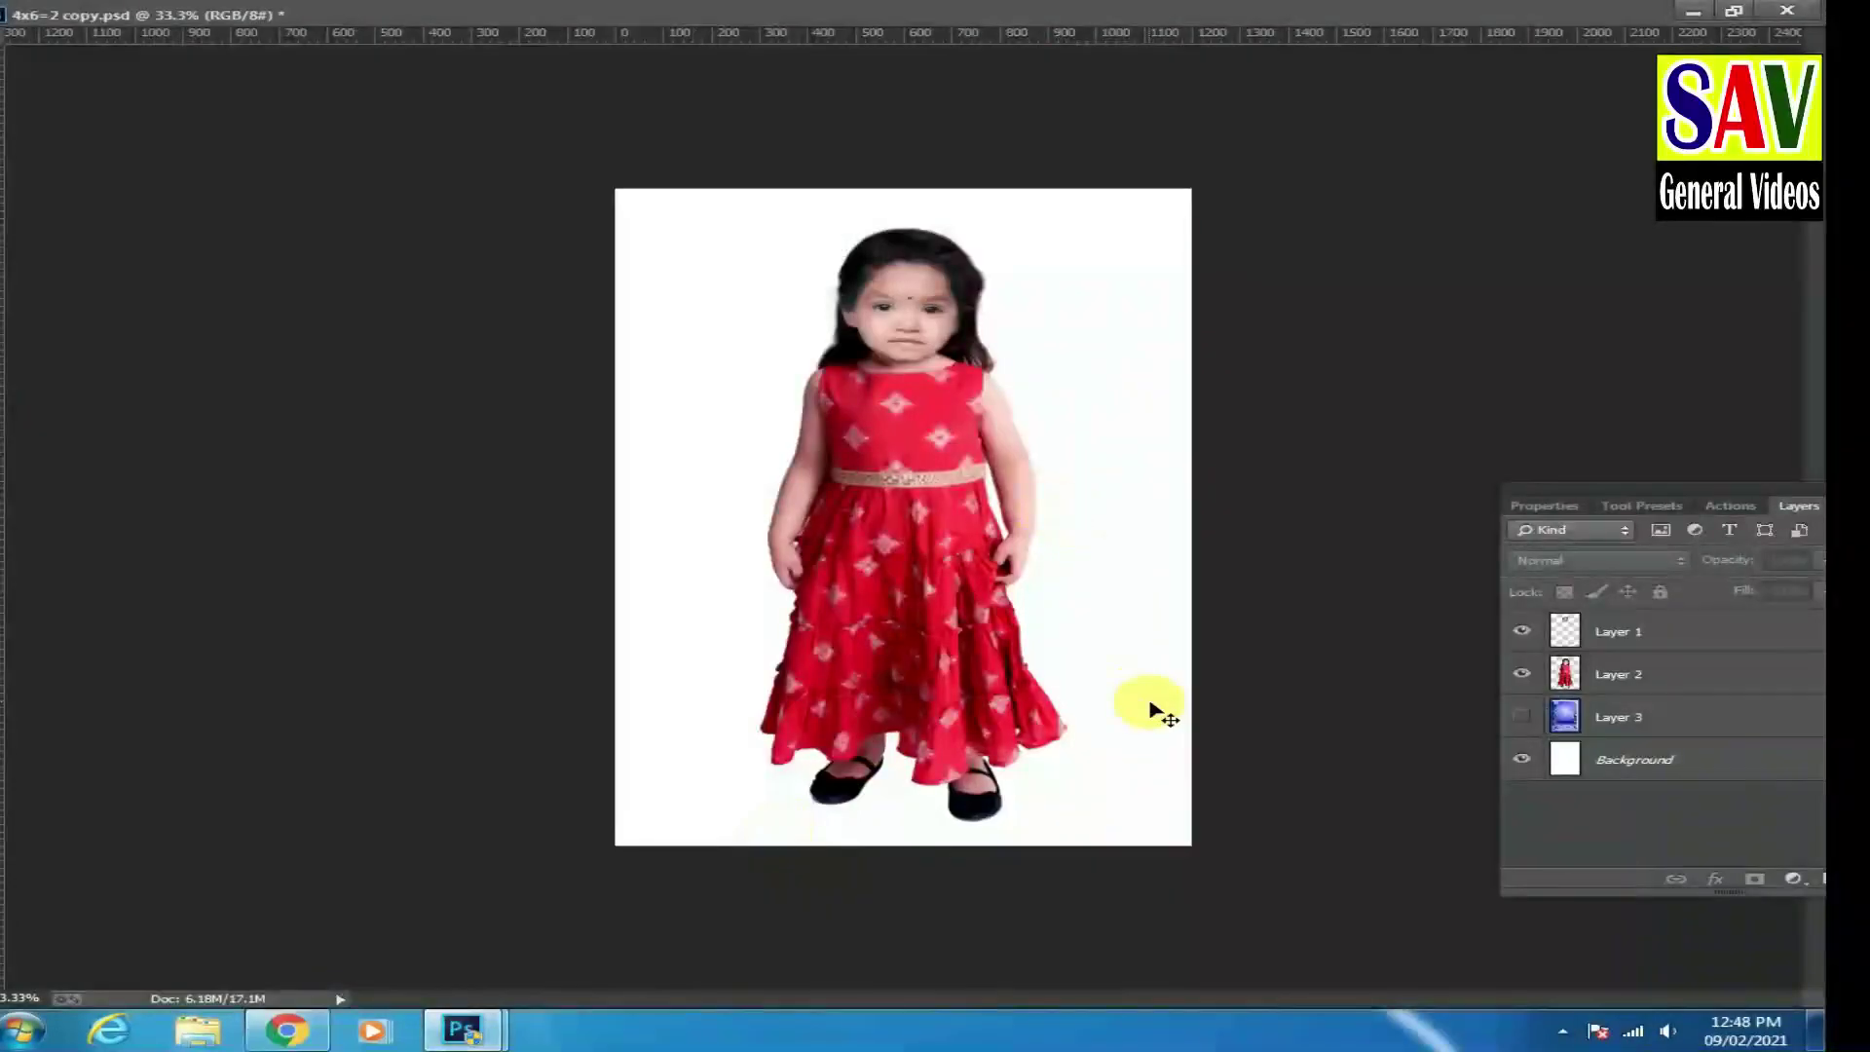
# Paste the blue backdrop, scale it to fill the canvas, and move it below the girl.
pyautogui.hotkey('ctrl', 'v')
pyautogui.hotkey('ctrl', 't')
pyautogui.moveTo(1074, 389); pyautogui.dragTo(1286, 224)
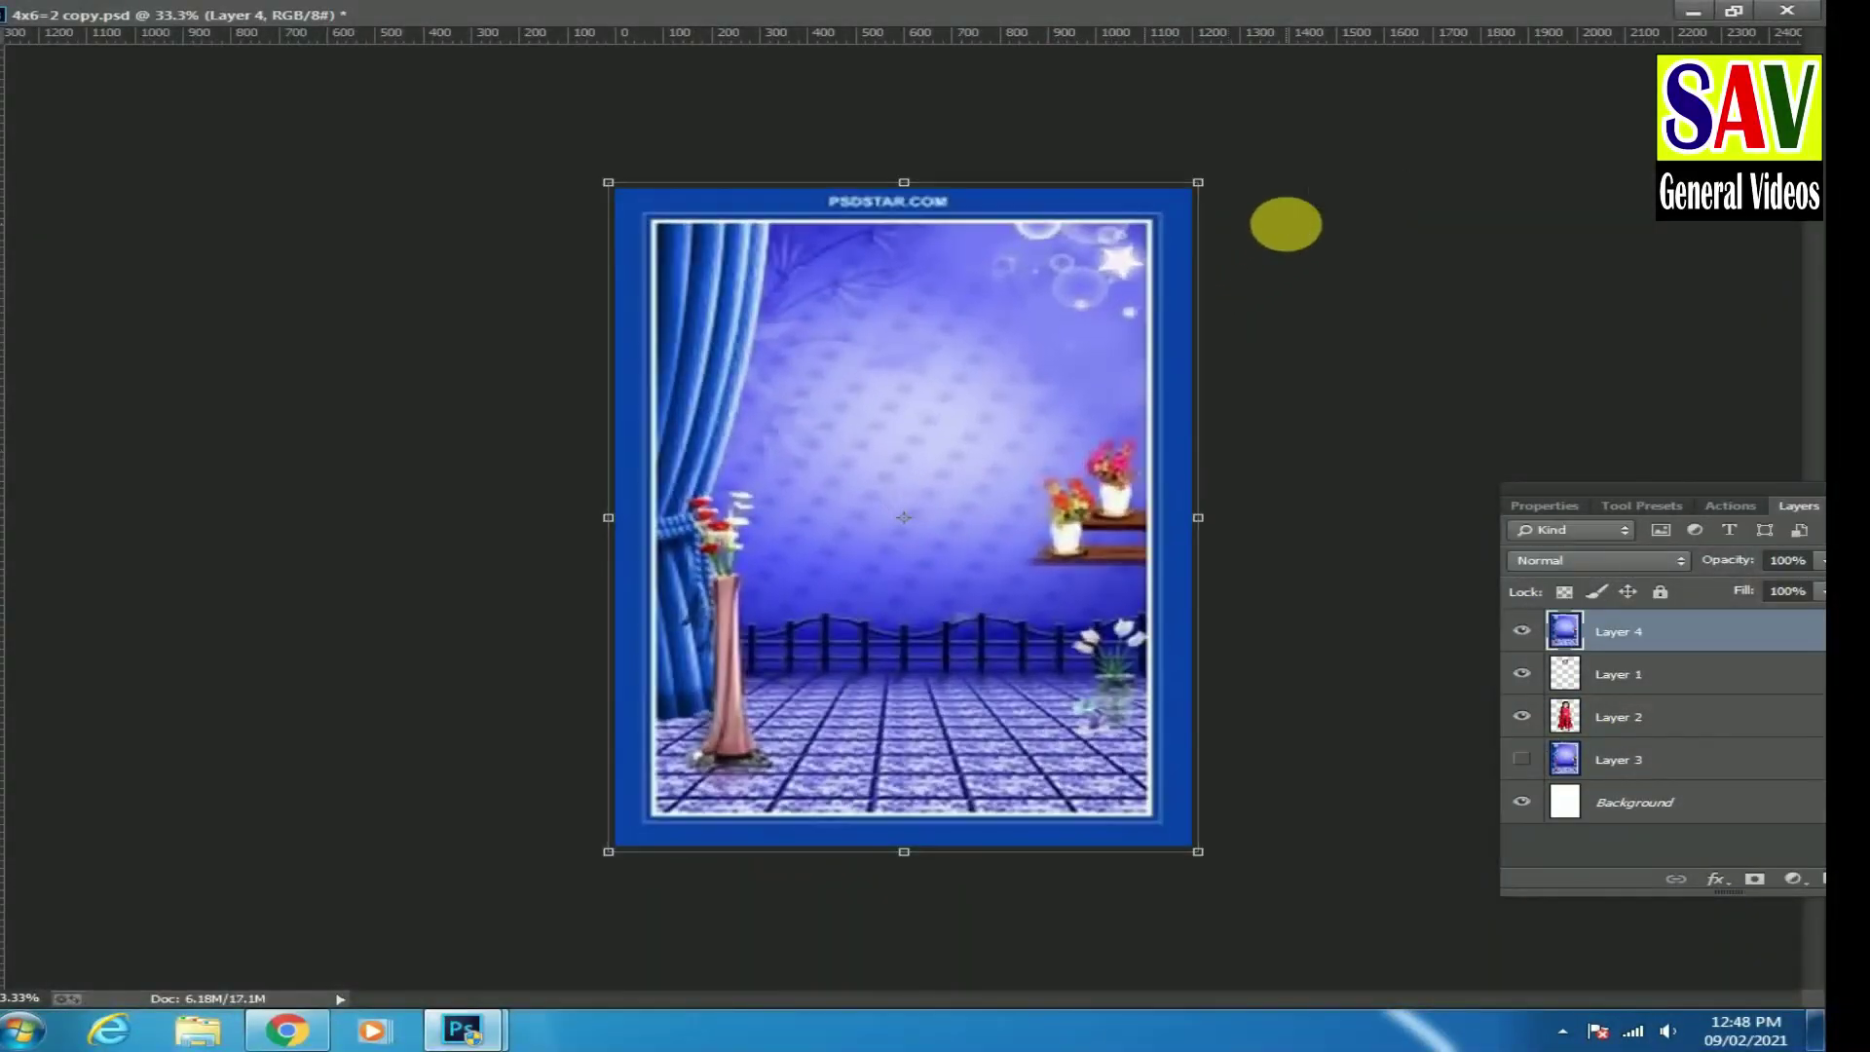
pyautogui.moveTo(1640, 643); pyautogui.dragTo(1659, 735)
# Keep Layer 2 below the face layer, then zoom in and adjust the face layer.
pyautogui.click(1645, 626)
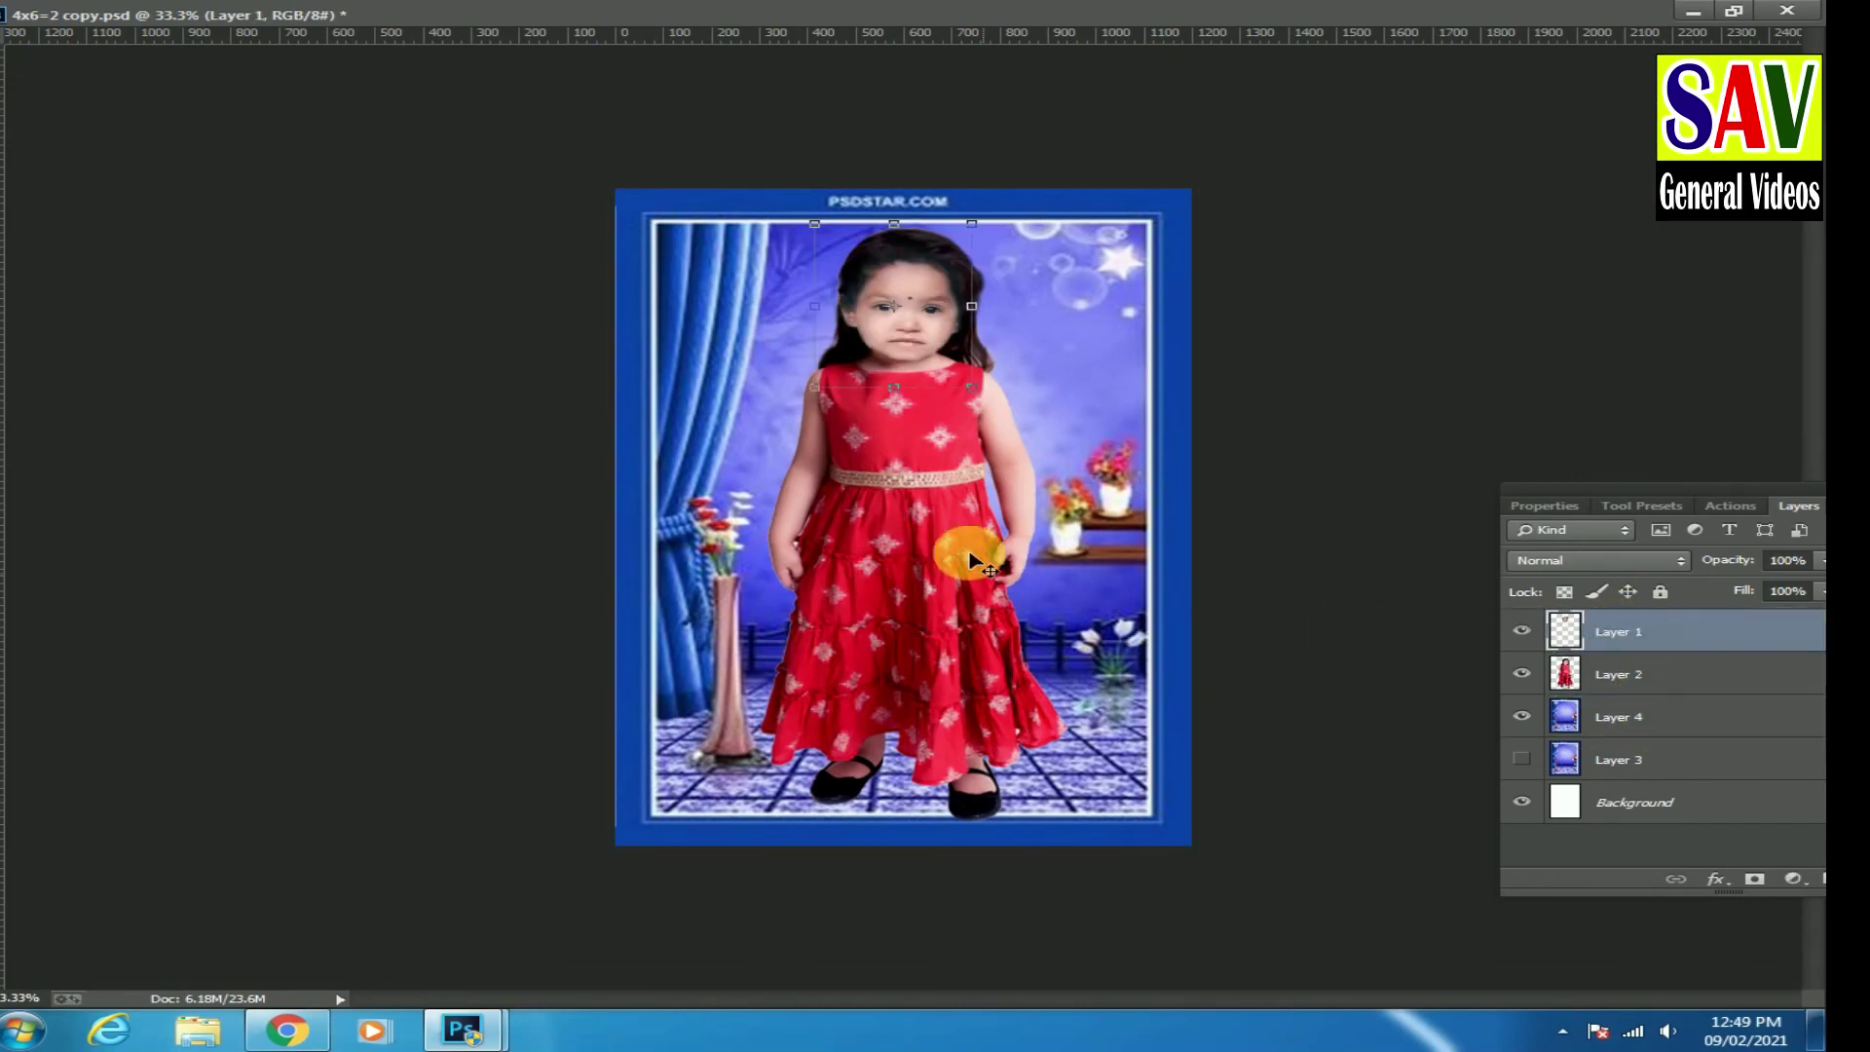
pyautogui.hotkey('ctrl', '[')
pyautogui.hotkey('ctrl', '1')
pyautogui.scroll(5, 960, 516)
pyautogui.press('v')
pyautogui.hotkey('alt', ']')
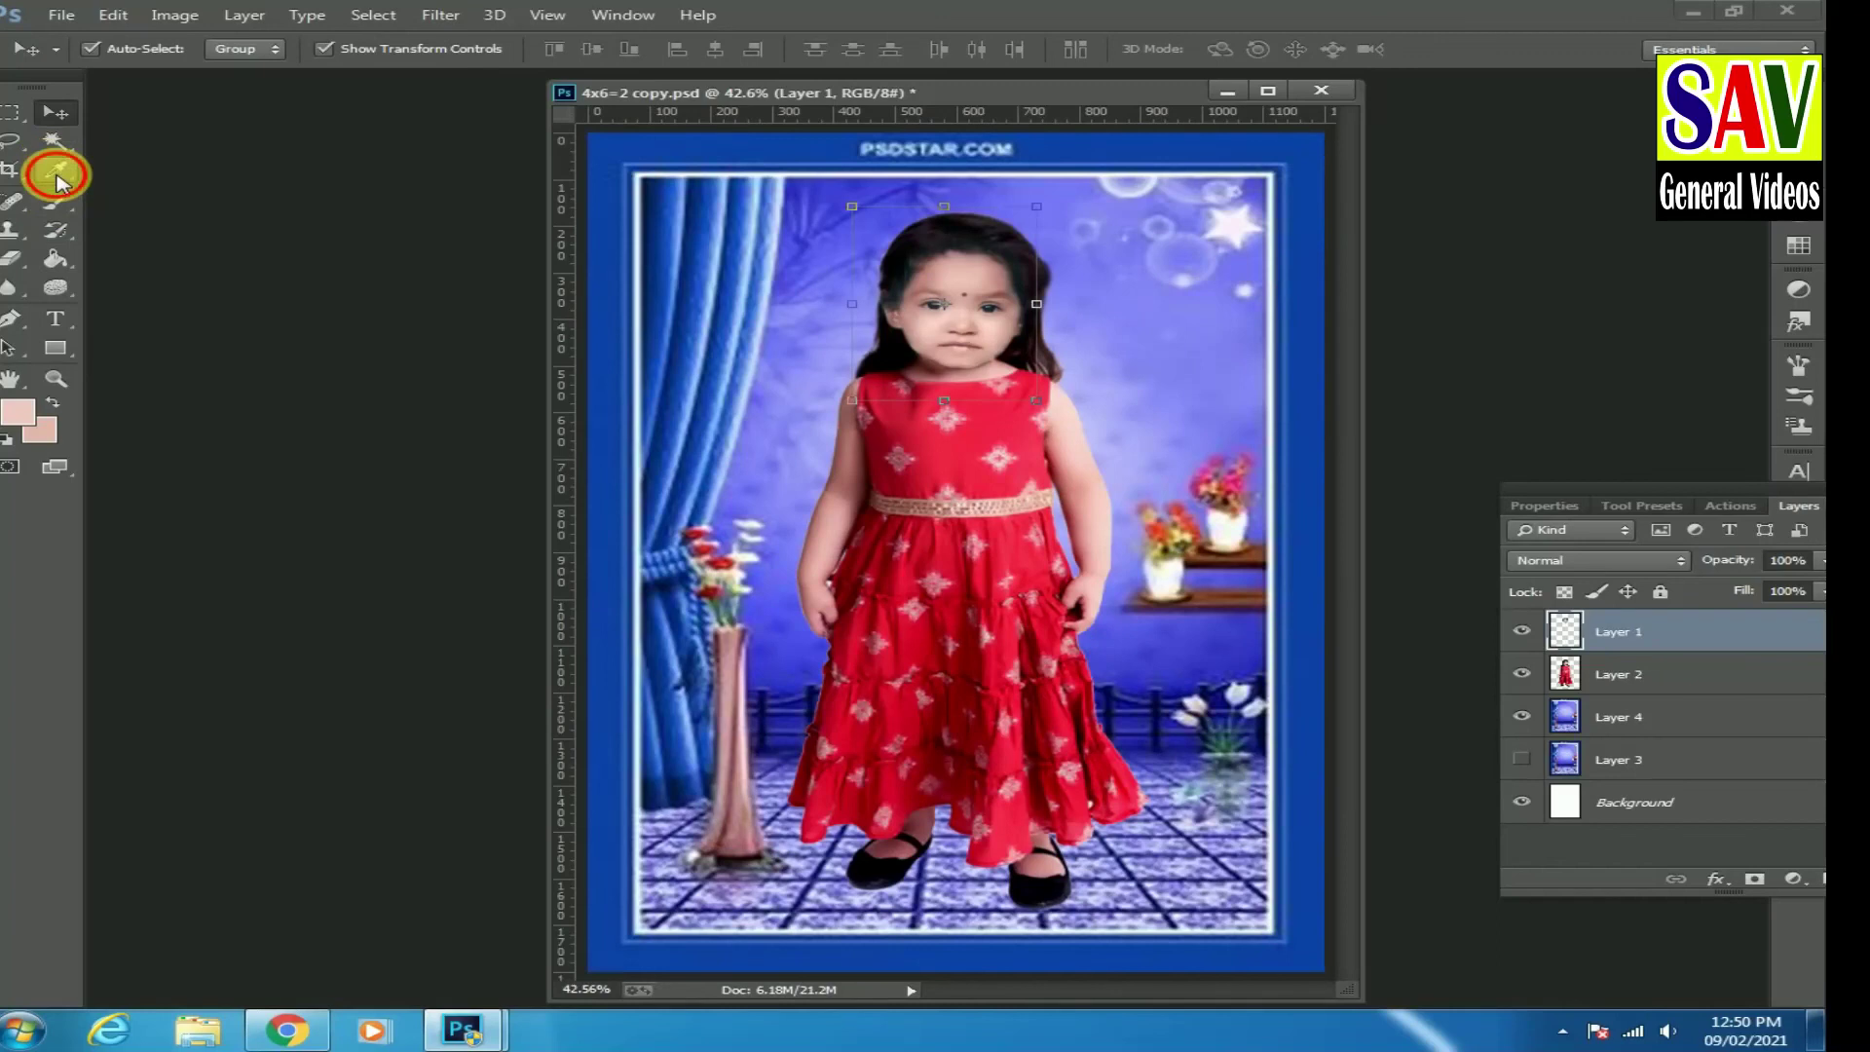
# Sample the border's blue and brush over the PSDSTAR.COM watermark on Layer 4.
pyautogui.click(59, 181)
pyautogui.click(1076, 146)
pyautogui.click(55, 200)
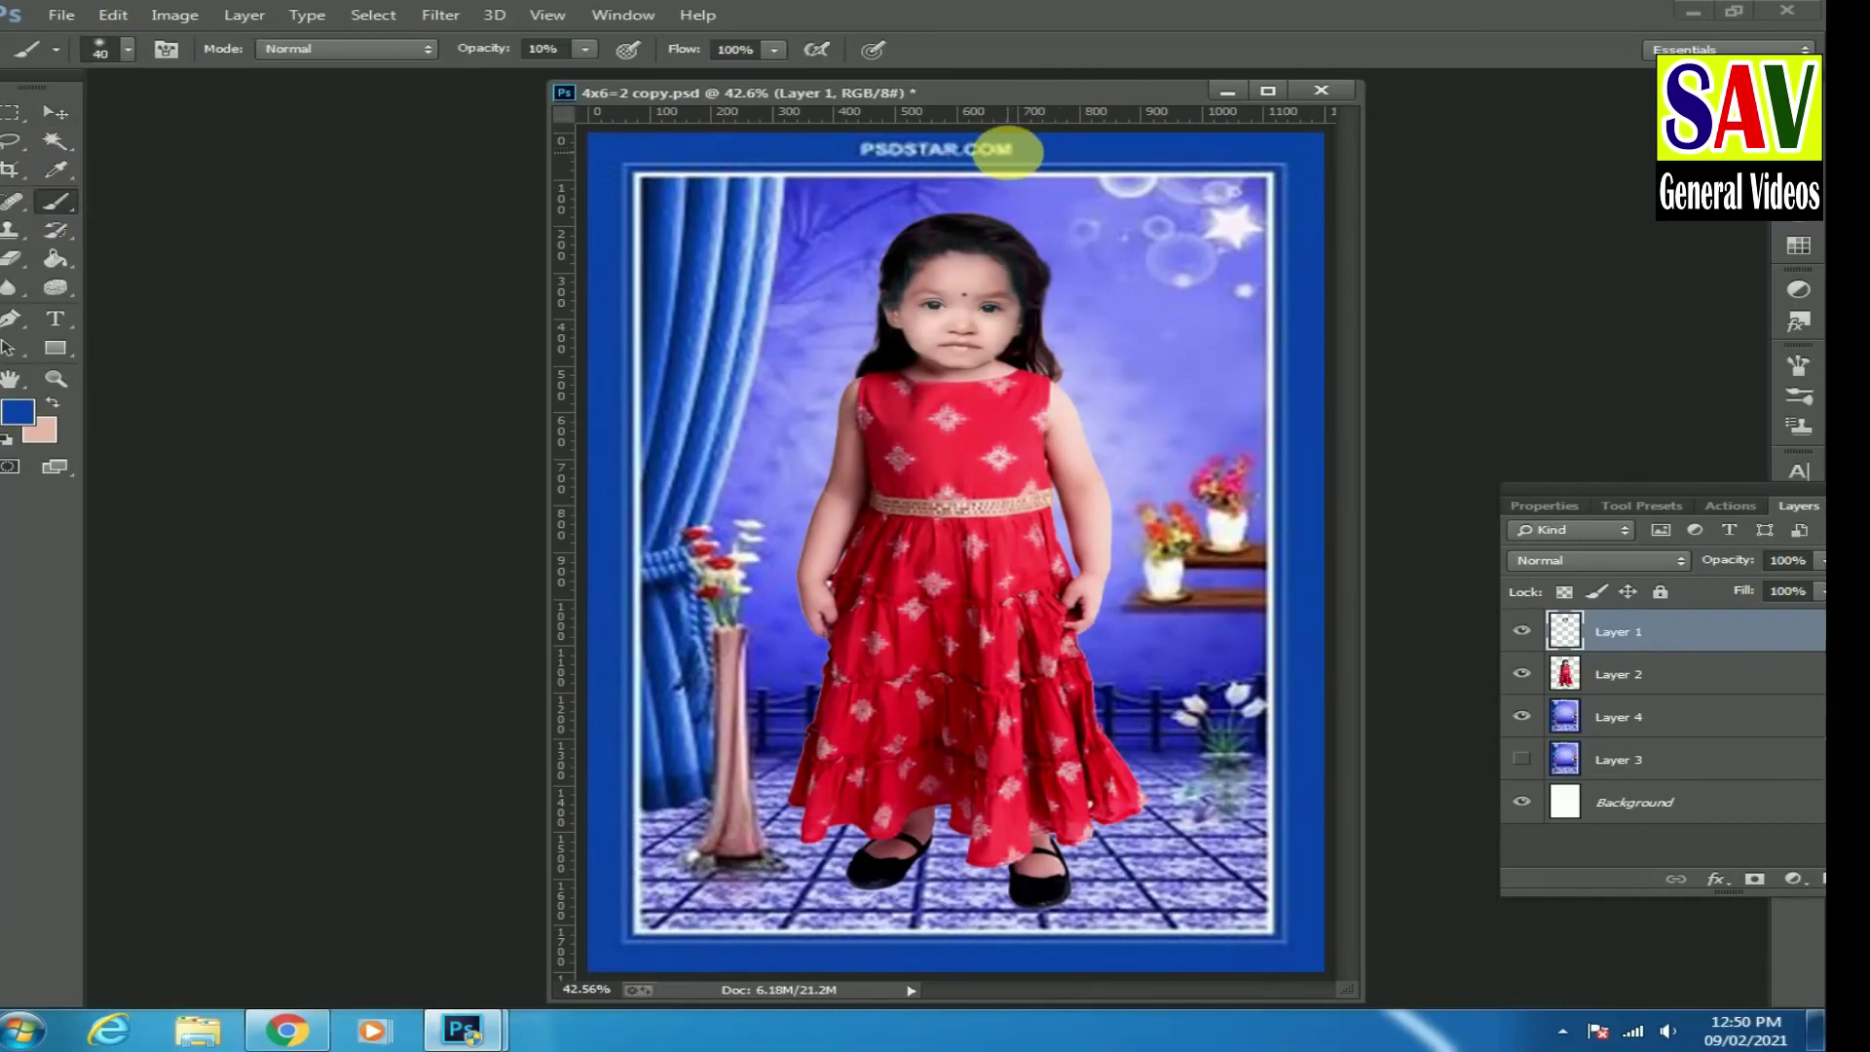
pyautogui.click(1608, 731)
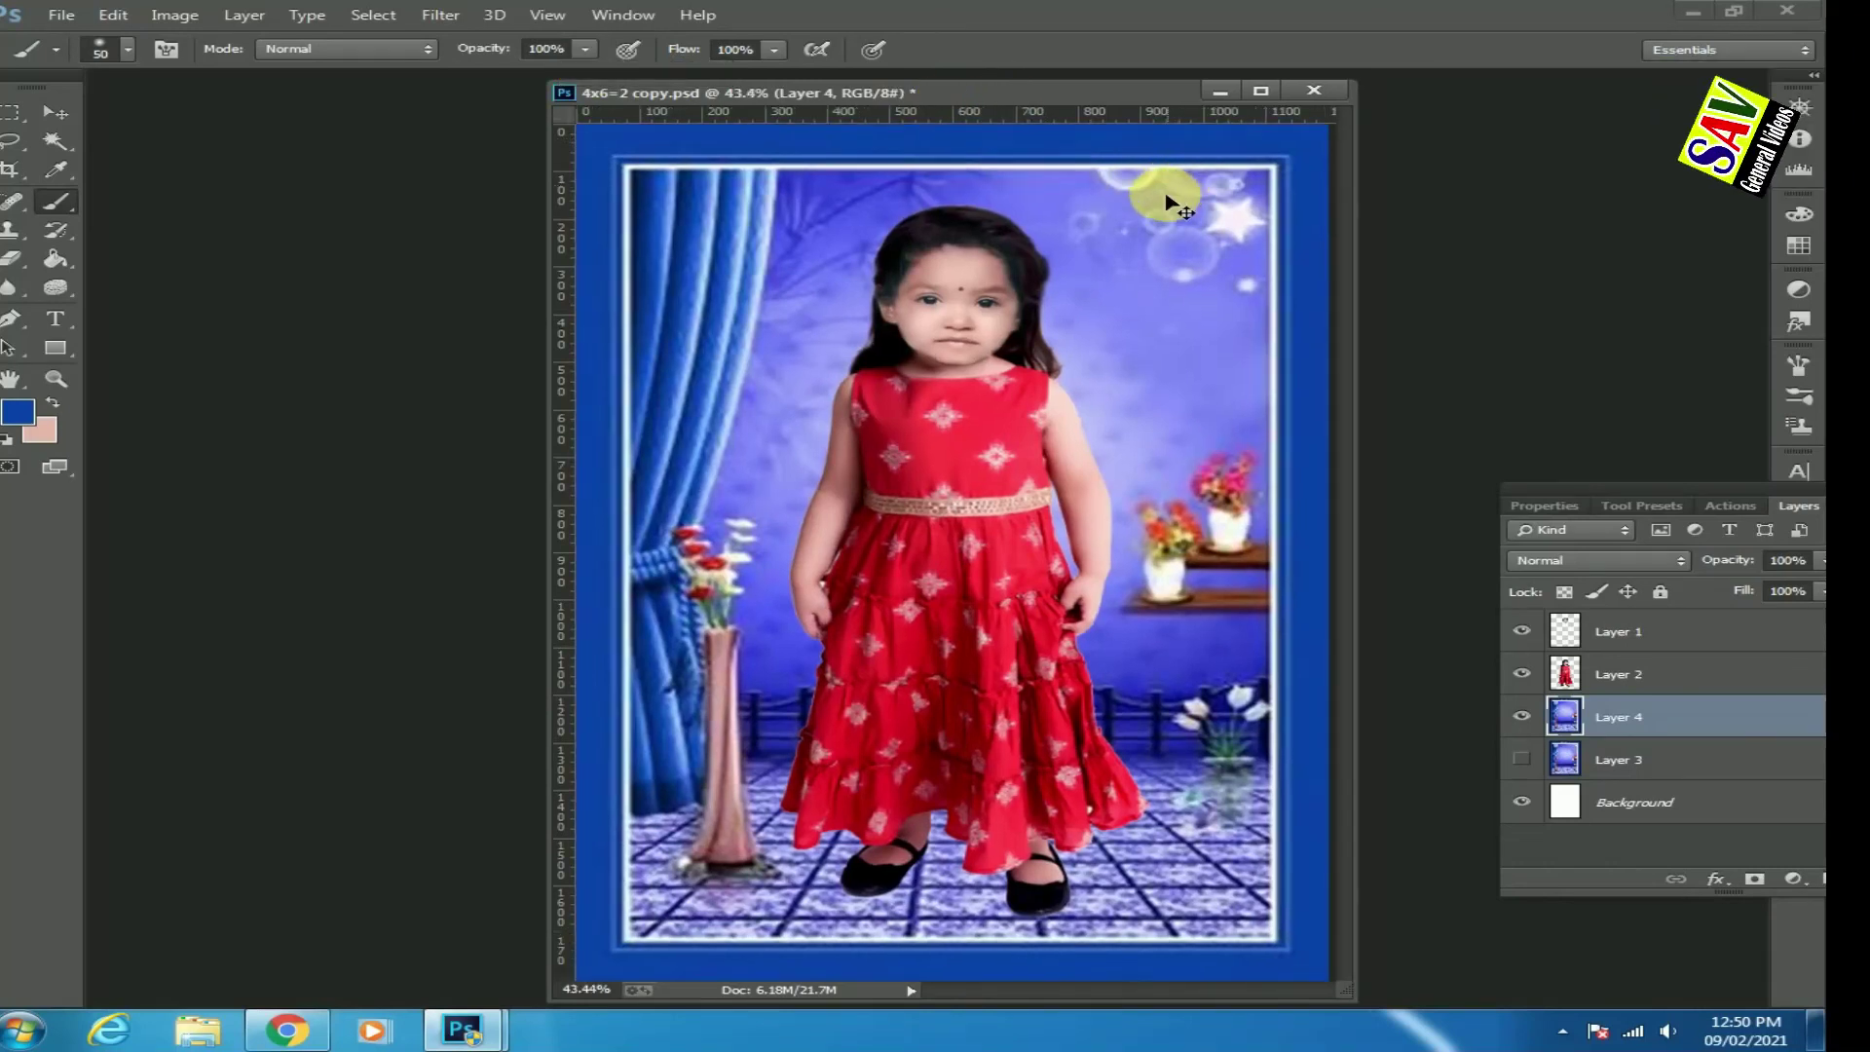
pyautogui.hotkey('ctrl', '-')
pyautogui.hotkey('ctrl', '-')
# Save a copy of the composite as a JPEG, accepting the default quality settings.
pyautogui.click(61, 14)
pyautogui.click(97, 220)
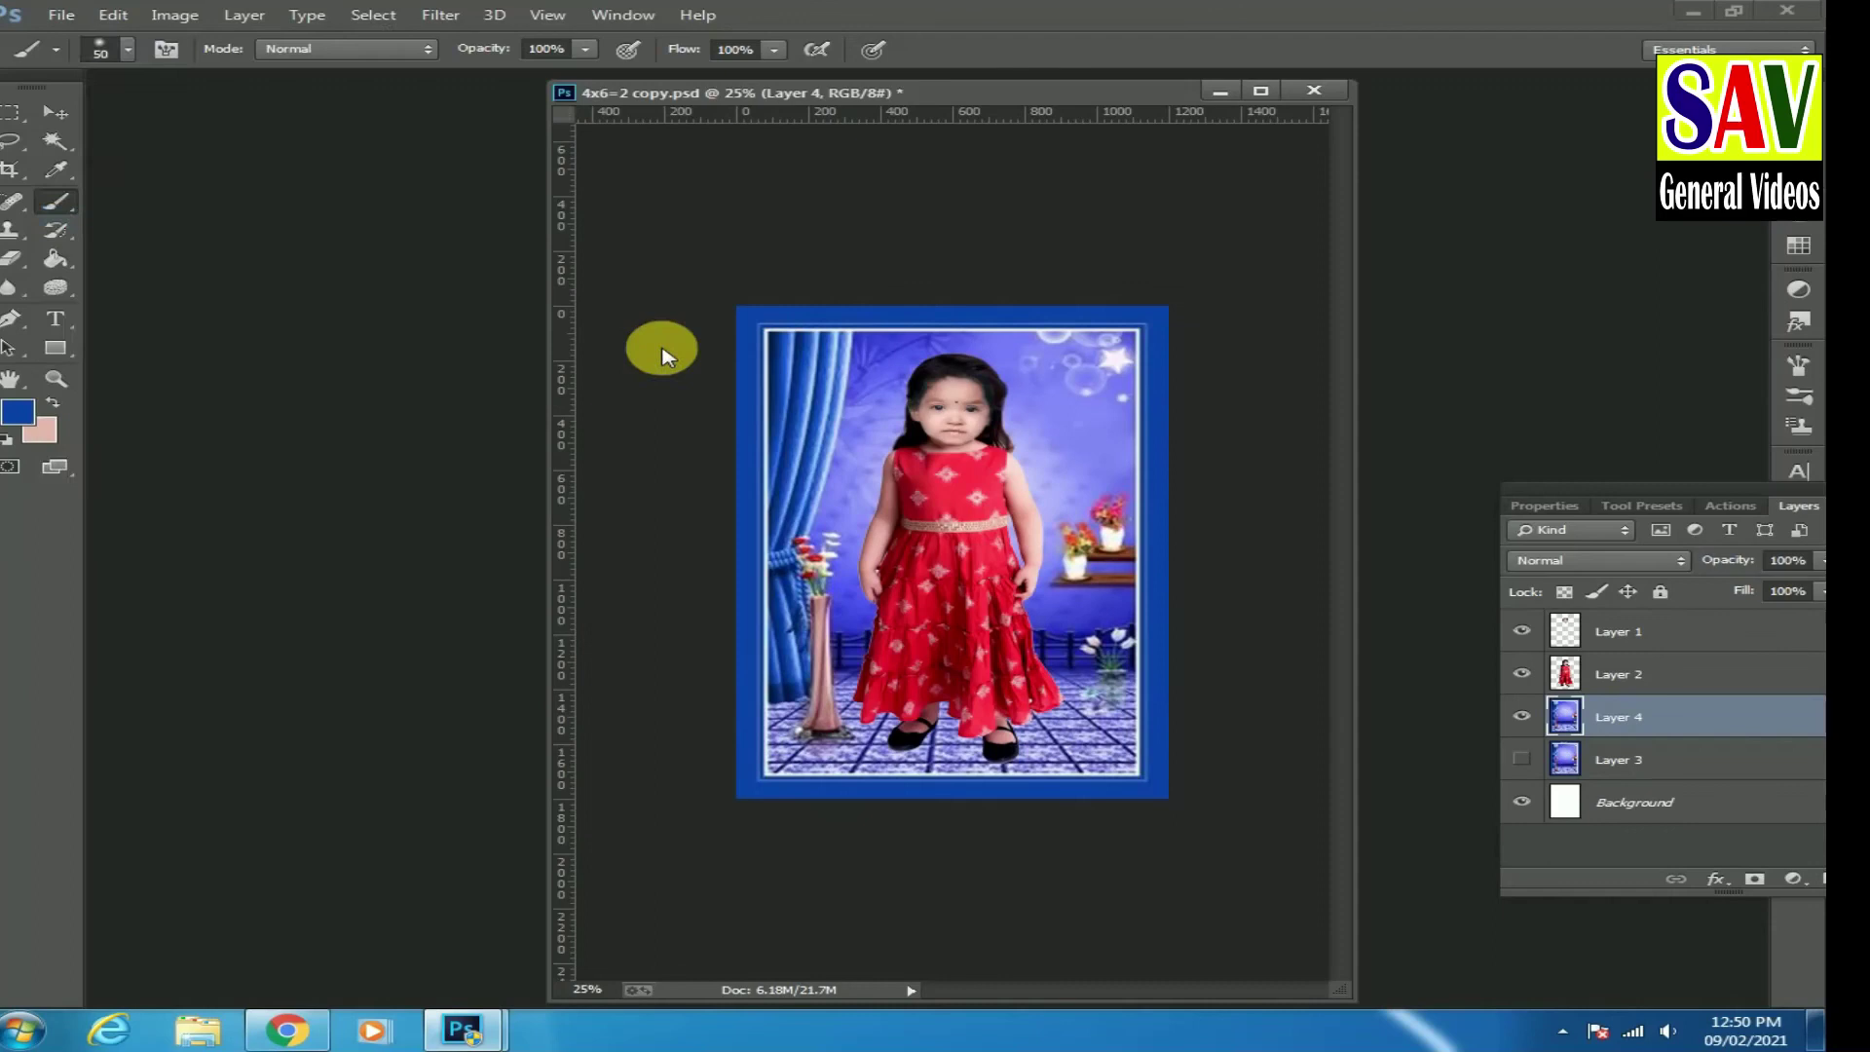
pyautogui.click(516, 440)
pyautogui.click(226, 610)
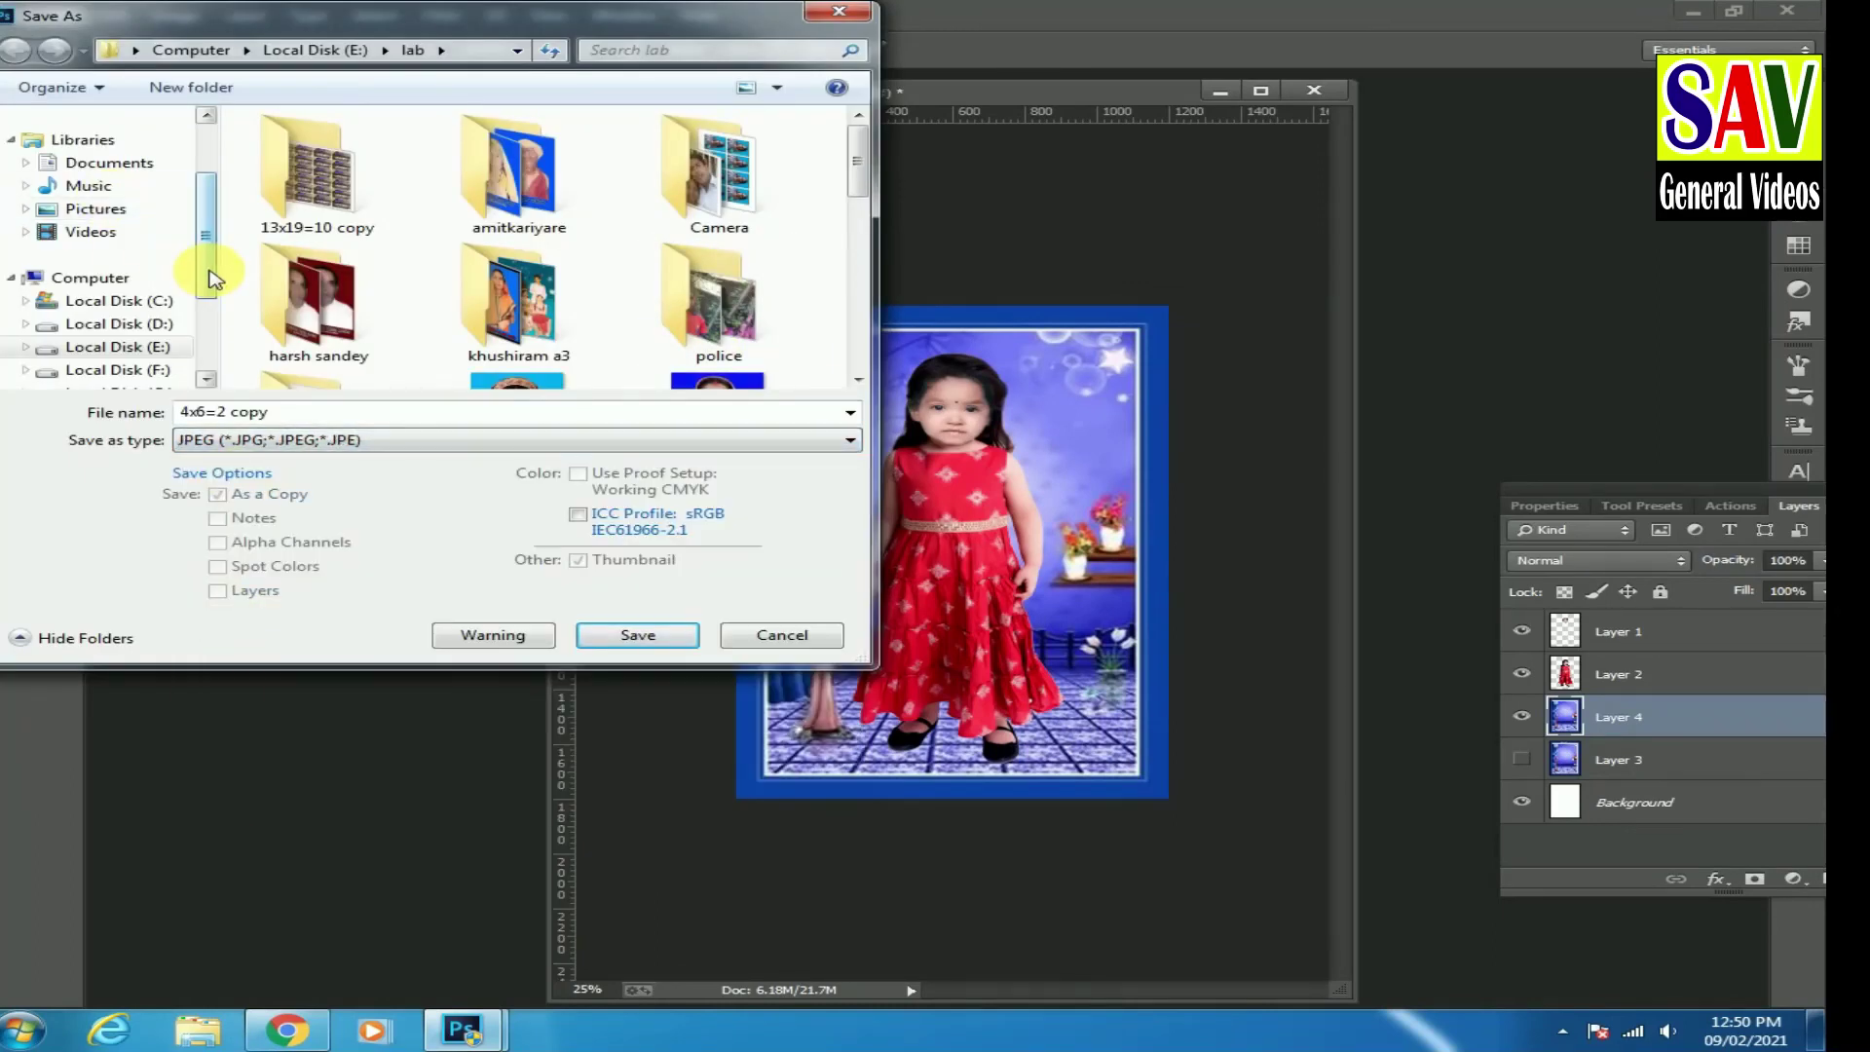
pyautogui.scroll(-2, 814, 263)
pyautogui.scroll(1, 857, 208)
pyautogui.doubleClick(336, 346)
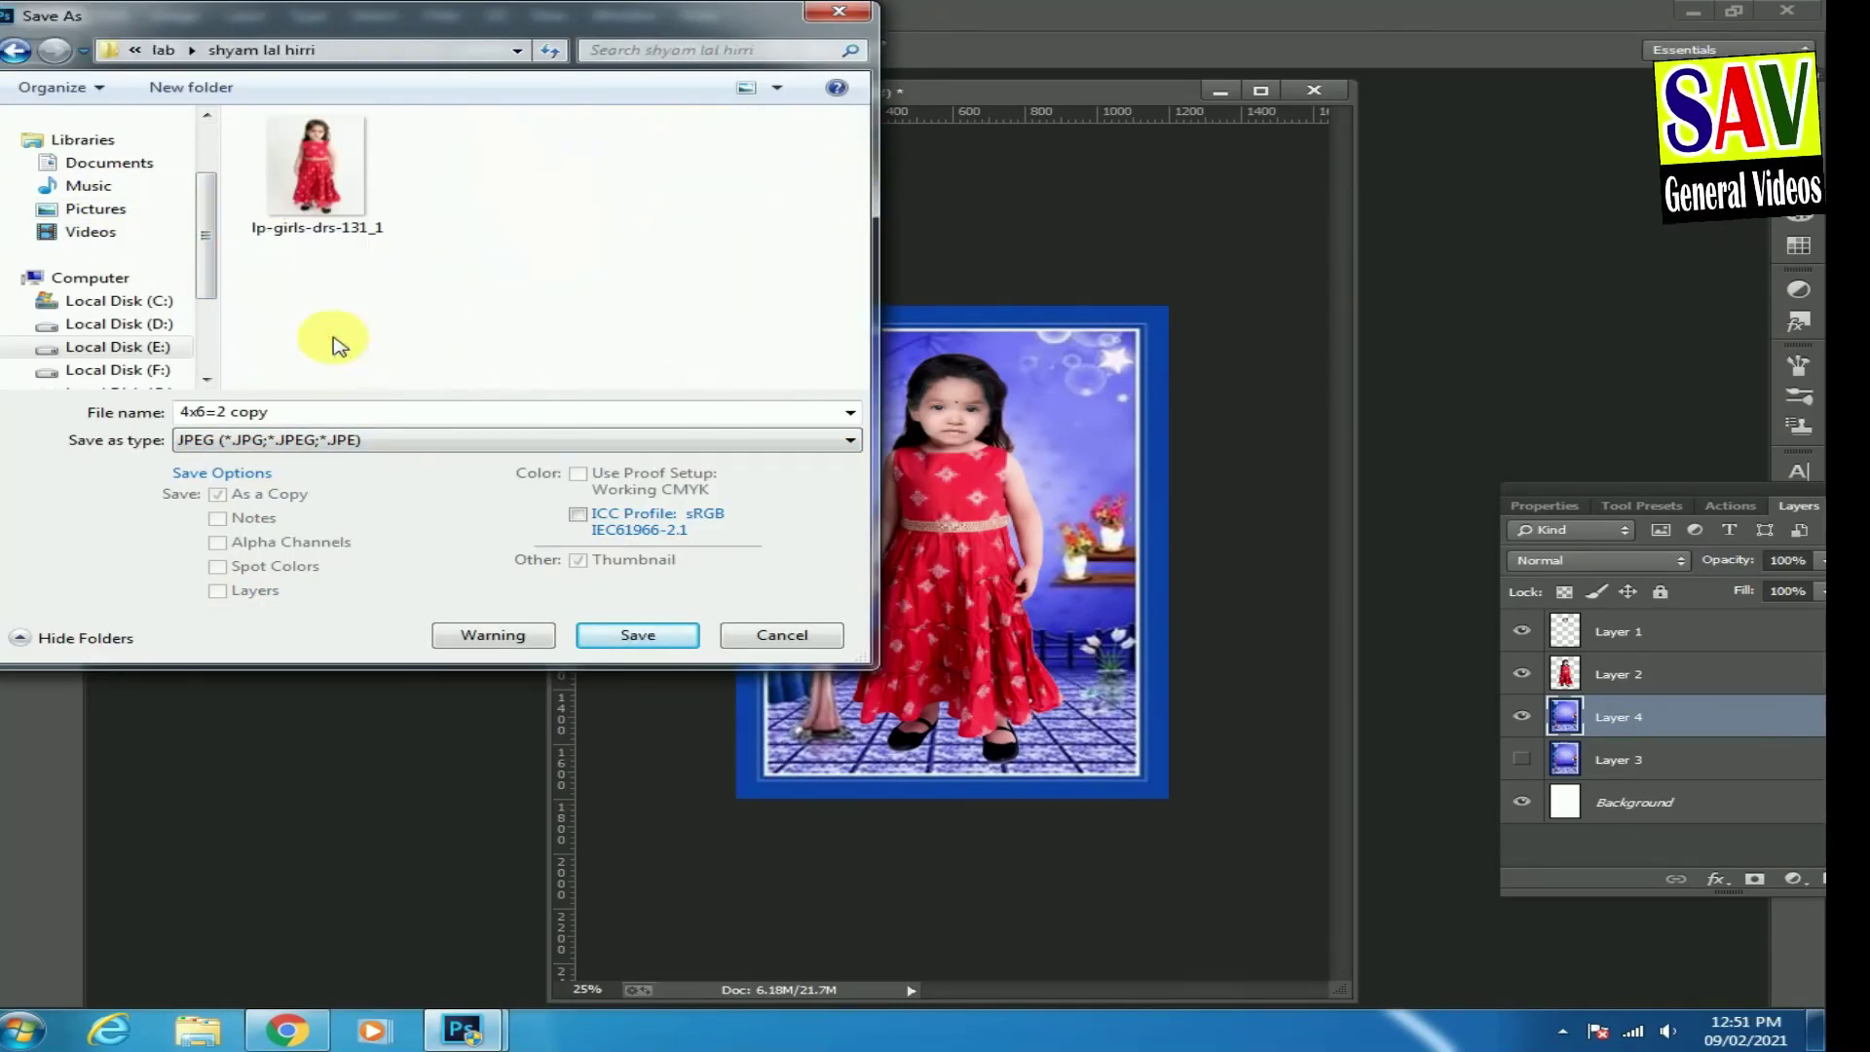
pyautogui.click(646, 638)
pyautogui.click(1071, 261)
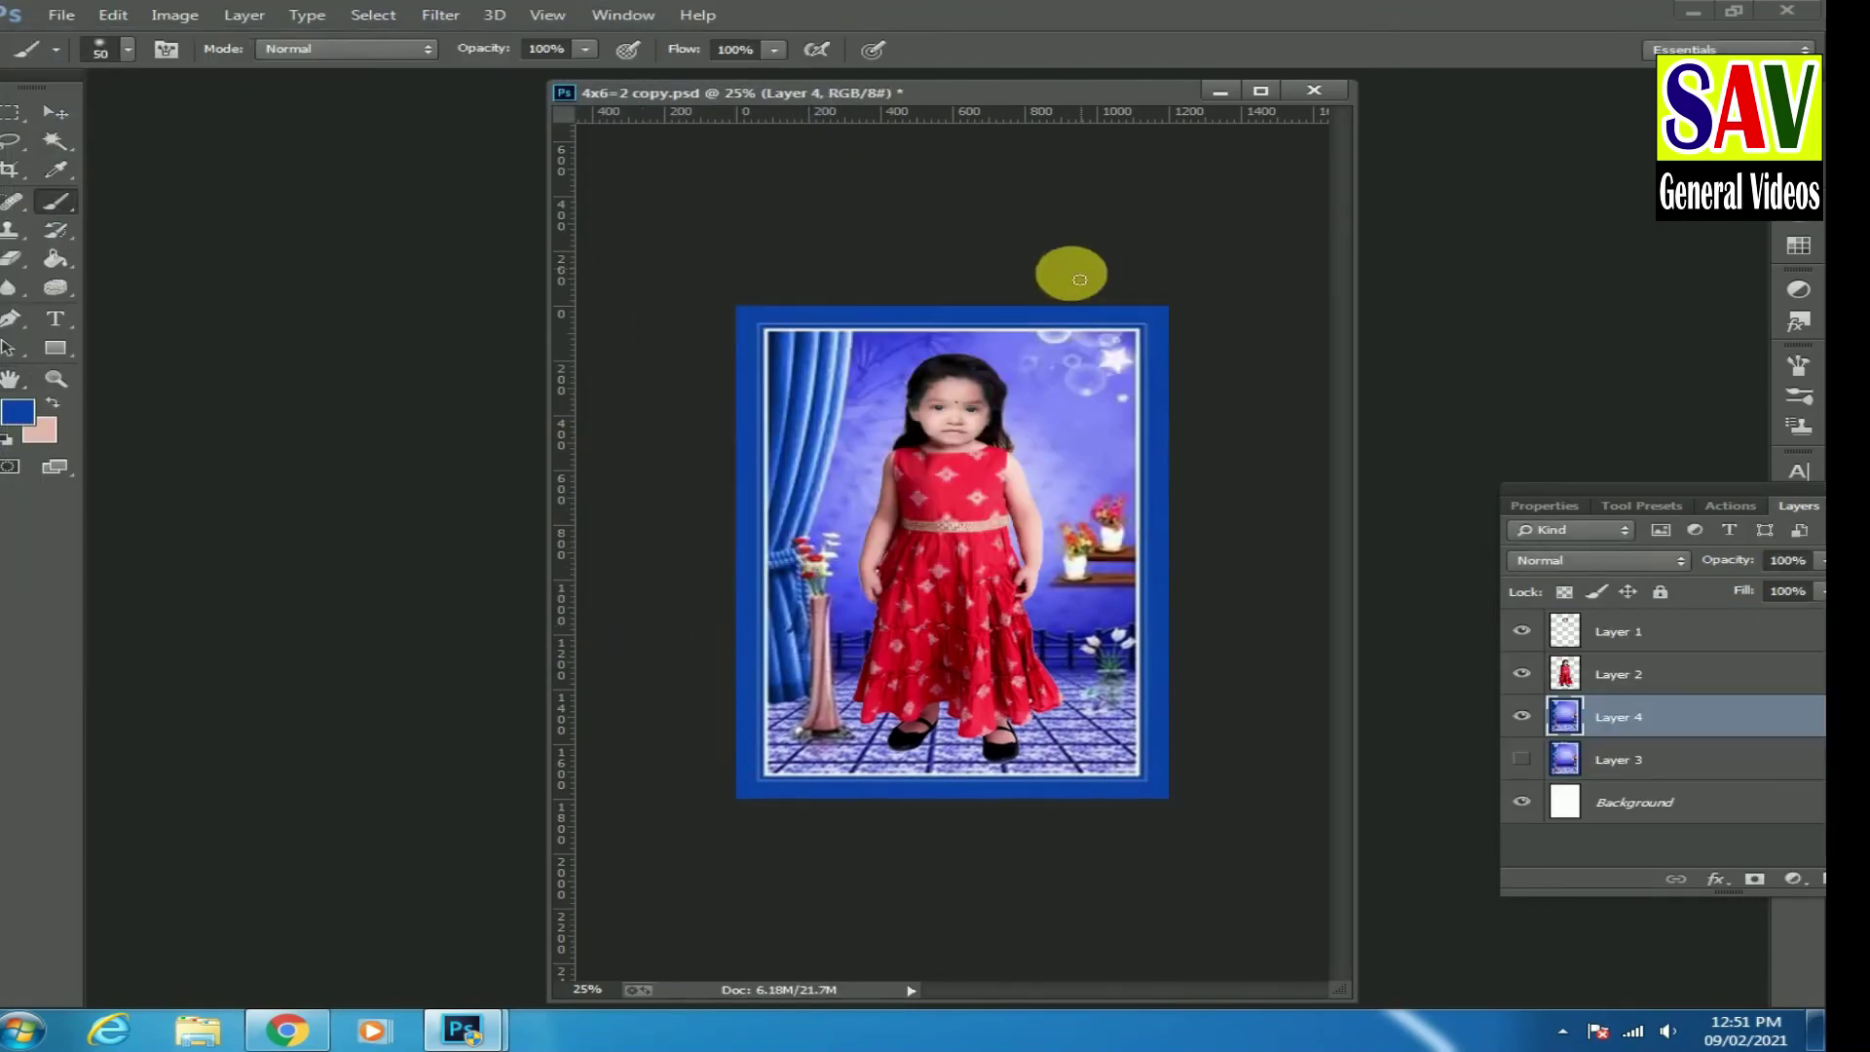